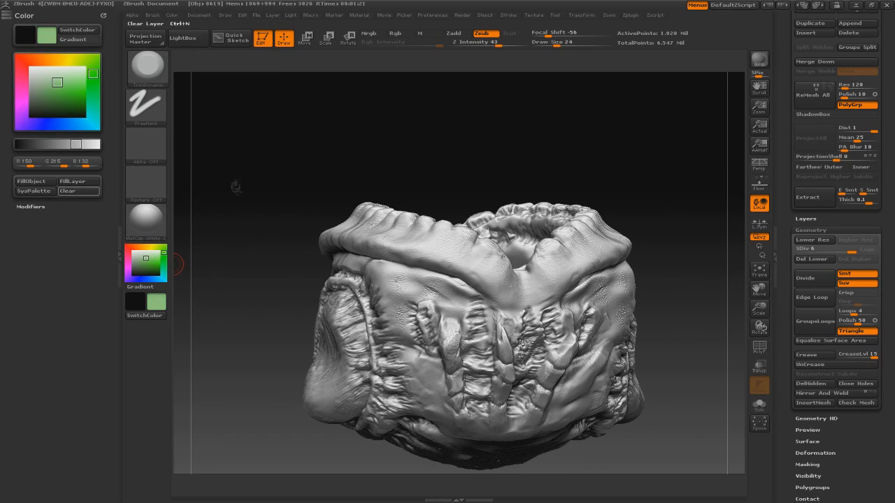
# Step: Fill the object with white and try the Skeleton and GreenClay MatCap materials on it
pyautogui.moveTo(177, 264)
pyautogui.mouseDown()
pyautogui.moveTo(208, 214)
pyautogui.moveTo(230, 202)
pyautogui.mouseUp()
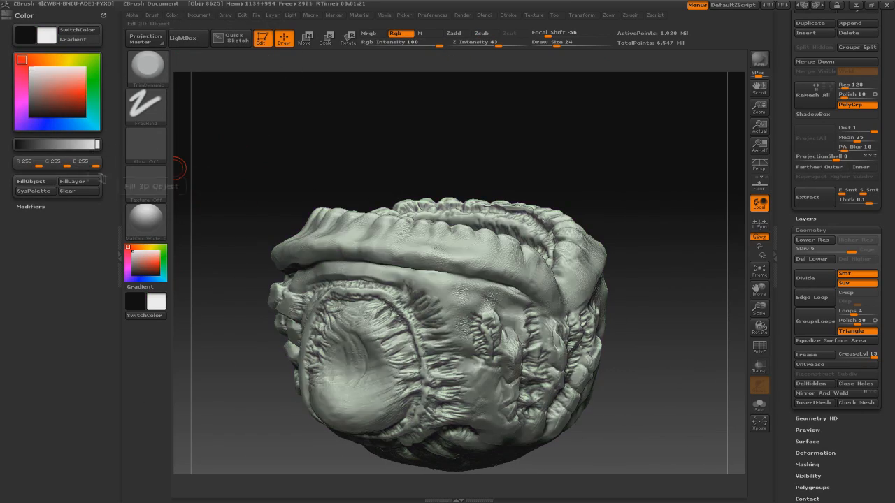
pyautogui.click(146, 222)
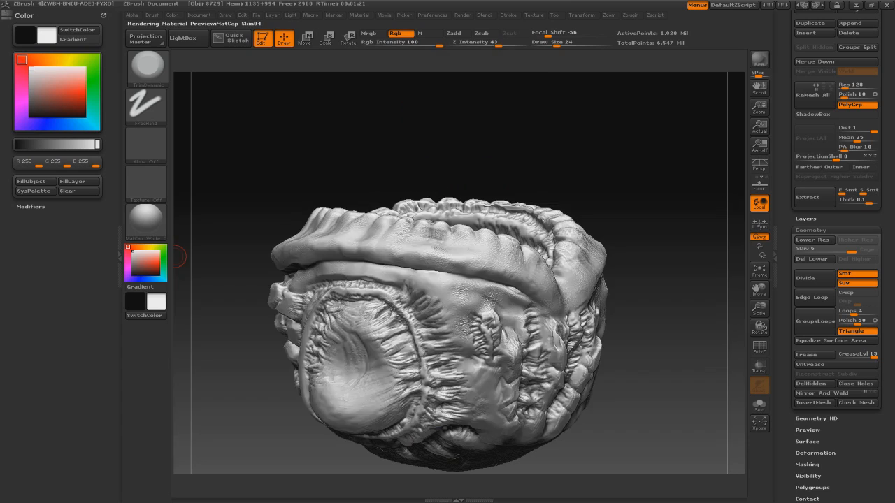
pyautogui.click(146, 221)
pyautogui.click(203, 231)
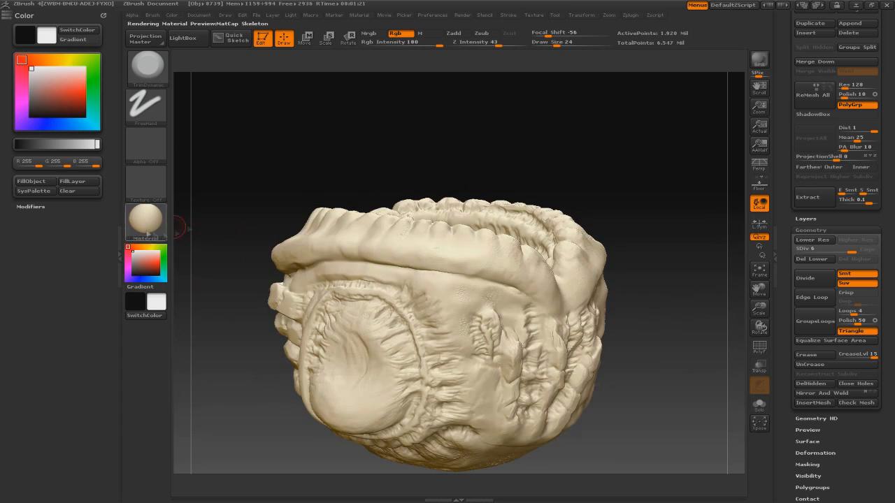
pyautogui.click(146, 221)
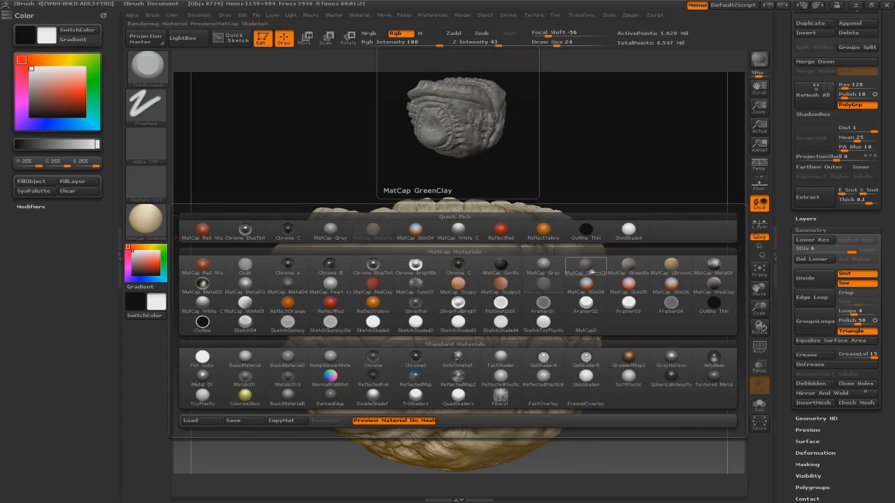
pyautogui.click(586, 266)
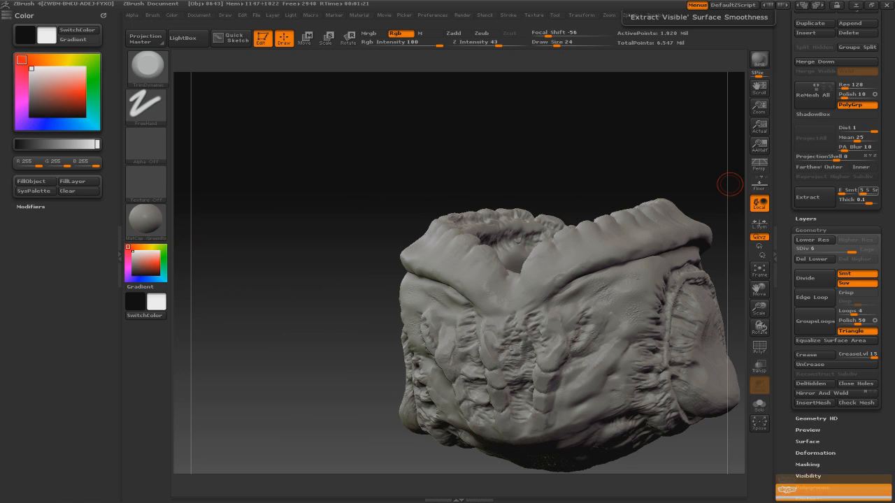
pyautogui.click(533, 14)
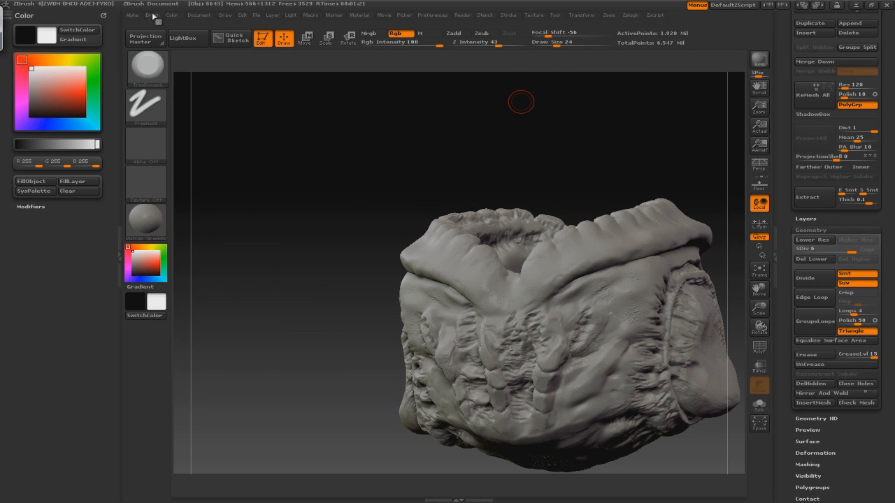
pyautogui.moveTo(81, 144); pyautogui.dragTo(89, 144)
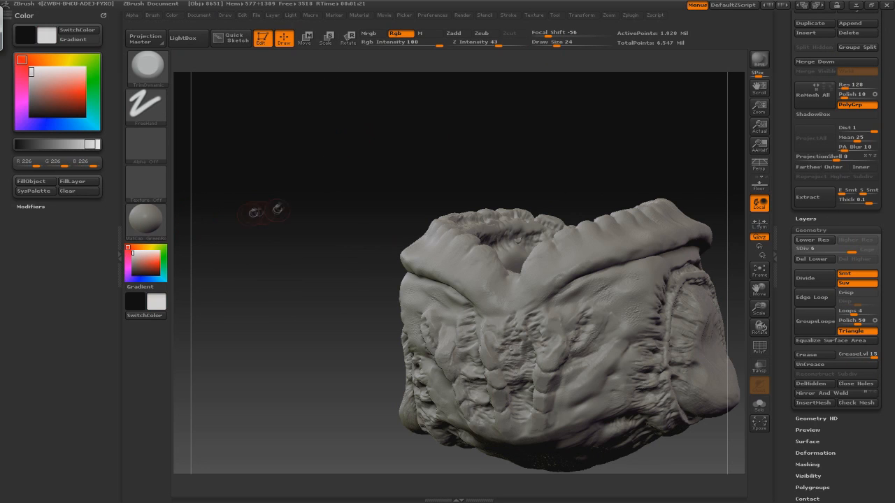
pyautogui.click(534, 15)
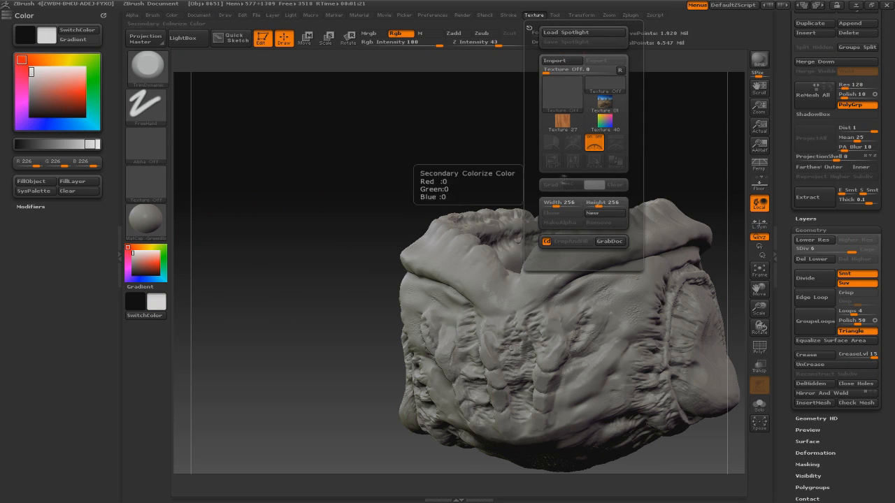
pyautogui.moveTo(451, 147); pyautogui.dragTo(315, 150)
# Step: Apply the MatCap White01 material and fill the whole object with a dark brown
pyautogui.click(145, 220)
pyautogui.click(249, 303)
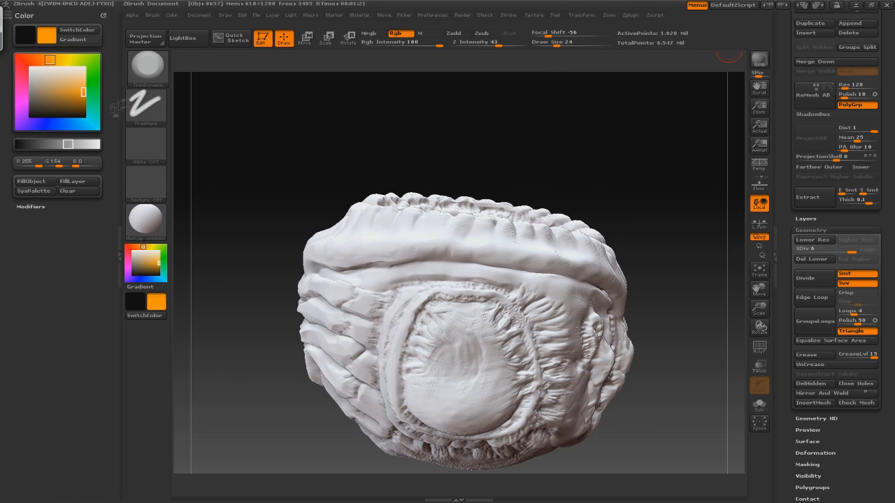
pyautogui.click(31, 181)
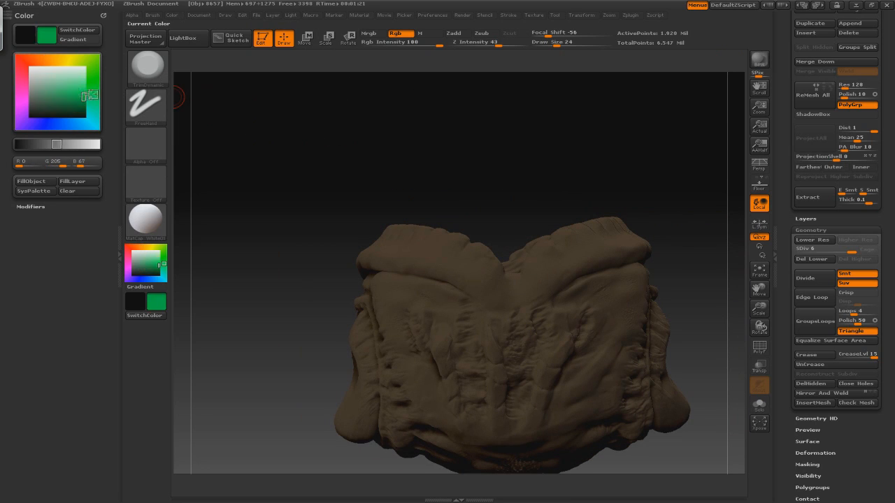
# Step: Choose a muted brown, RGB 86, 66, 47, and fill the whole object with it
pyautogui.click(59, 100)
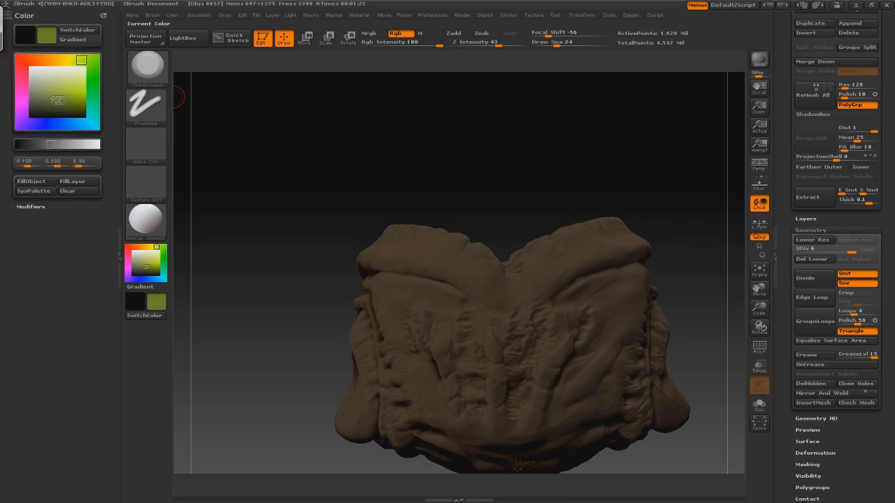
pyautogui.click(39, 100)
pyautogui.click(50, 181)
pyautogui.click(45, 60)
pyautogui.click(42, 105)
pyautogui.click(50, 181)
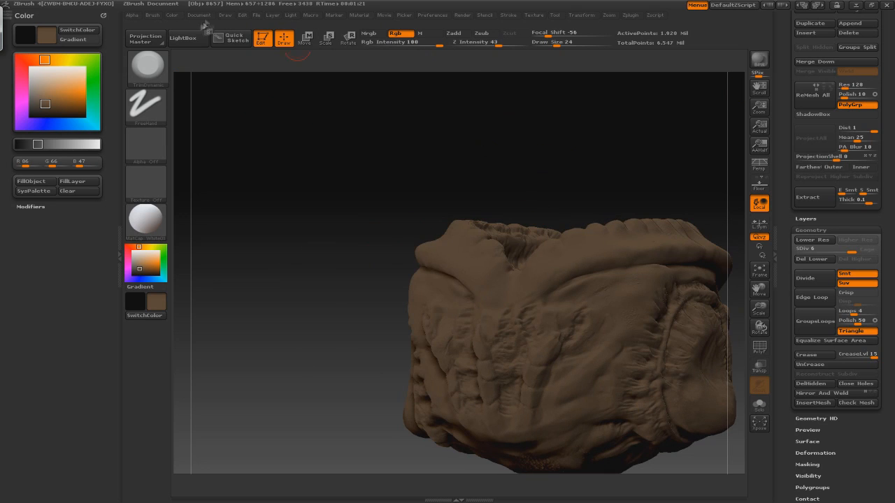
# Step: Examine the shader and MatCap modifiers of the current material
pyautogui.click(358, 15)
pyautogui.click(381, 230)
pyautogui.click(383, 267)
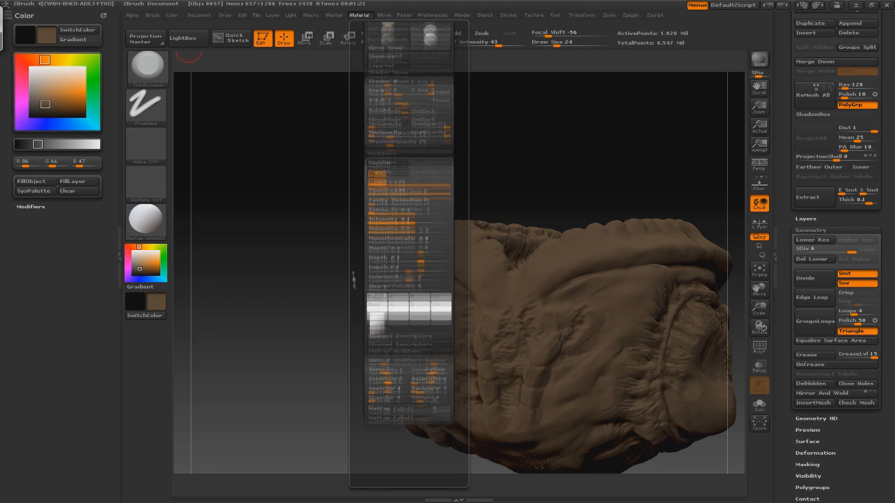
pyautogui.moveTo(354, 281); pyautogui.dragTo(358, 340)
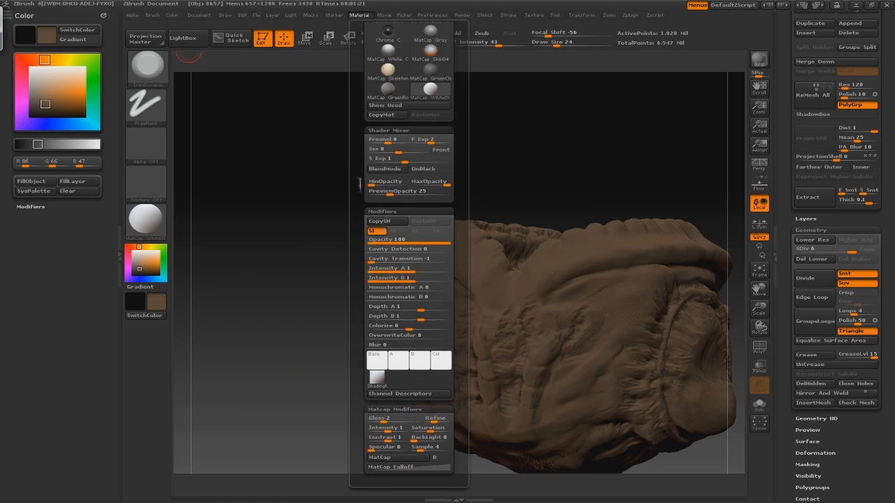
pyautogui.moveTo(354, 183); pyautogui.dragTo(355, 283)
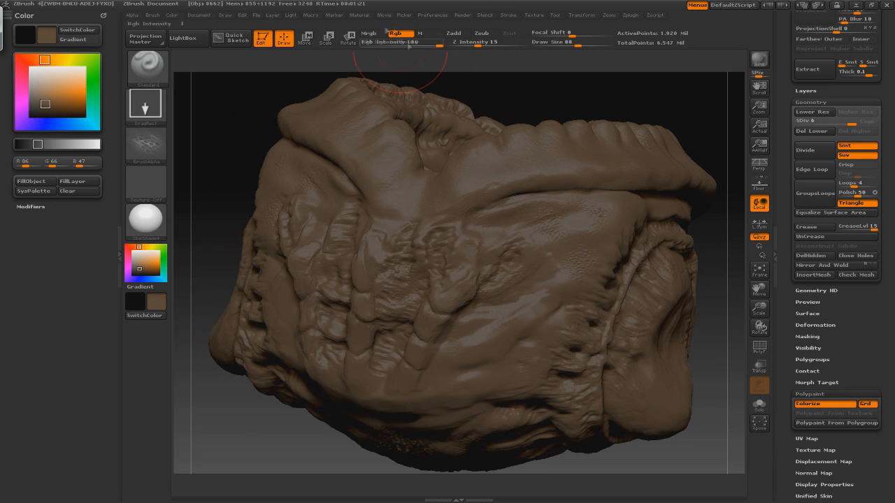
# Step: Set the brush to the FreeHand stroke with its brush alpha and shade the front wrinkles in black and dark brown
pyautogui.click(146, 104)
pyautogui.click(280, 113)
pyautogui.click(148, 144)
pyautogui.click(209, 160)
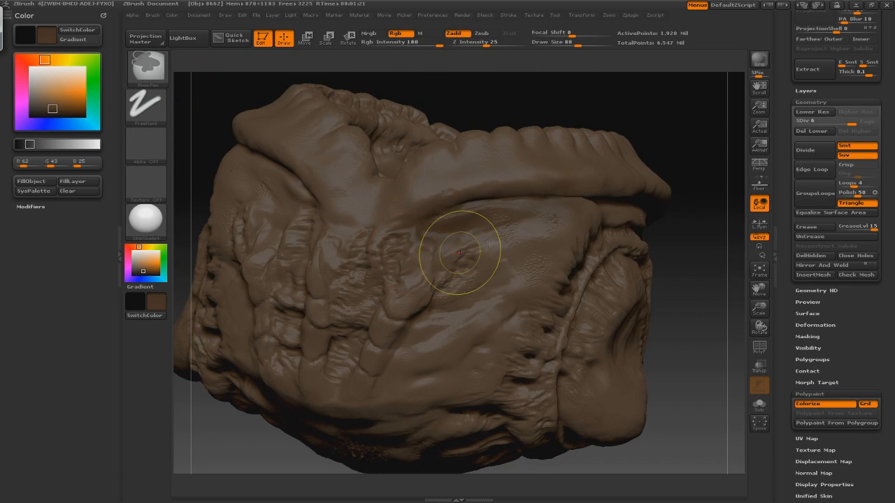
pyautogui.click(145, 145)
pyautogui.click(379, 300)
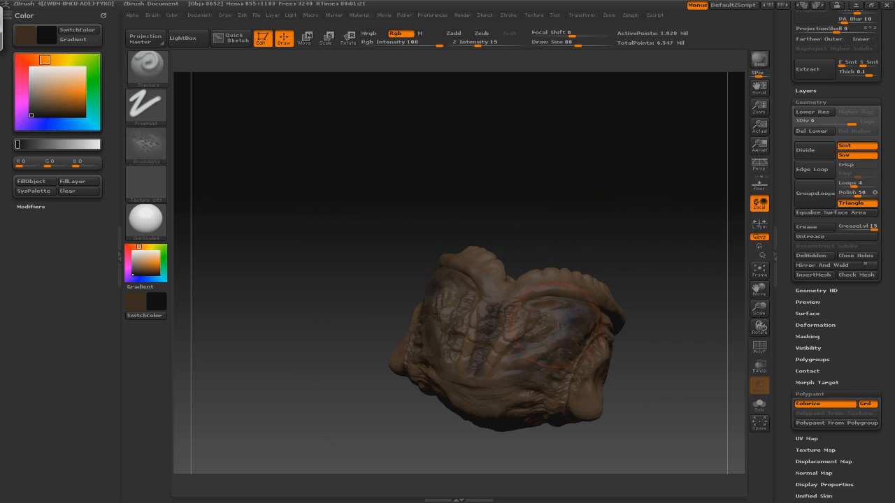
pyautogui.press('v')
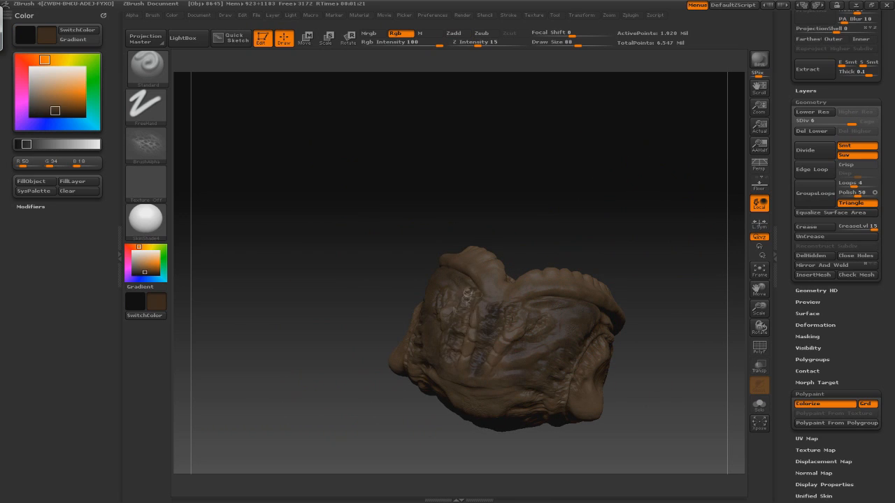
pyautogui.press('c')
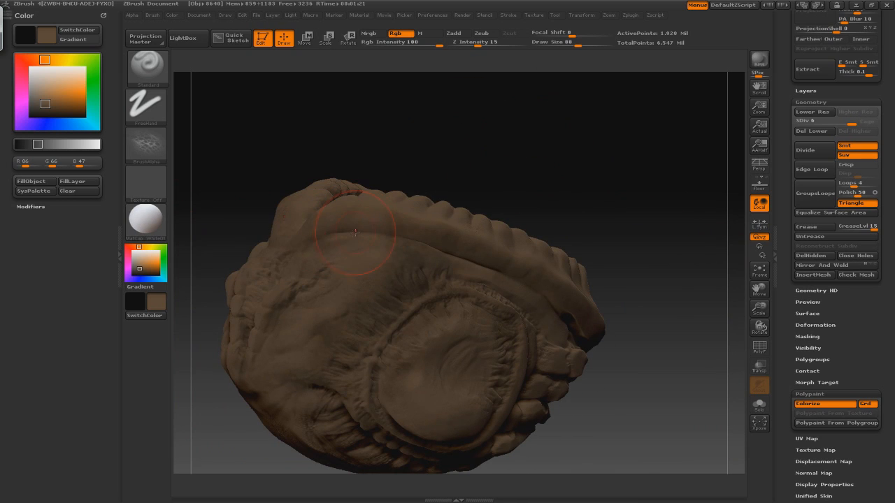
# Step: Paint the folds around the round side pad dark red, RGB 111, 14, 14, and reduce the draw size to 35
pyautogui.click(127, 247)
pyautogui.click(153, 269)
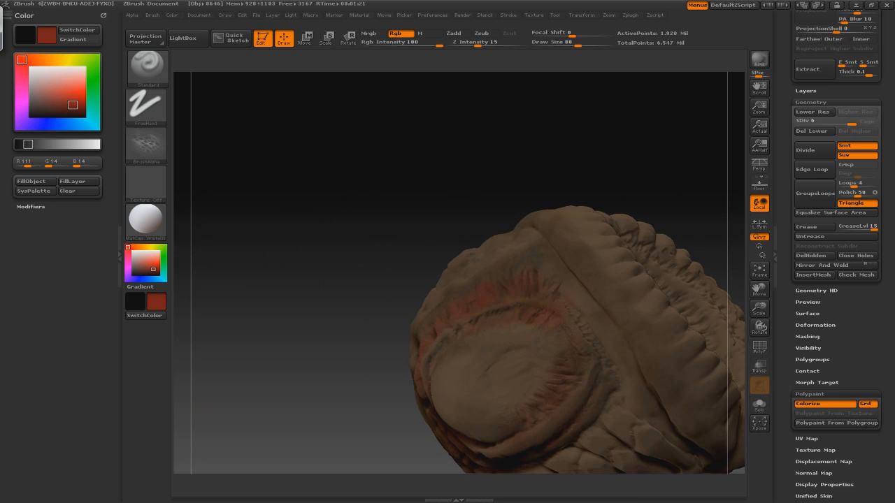
pyautogui.press('s')
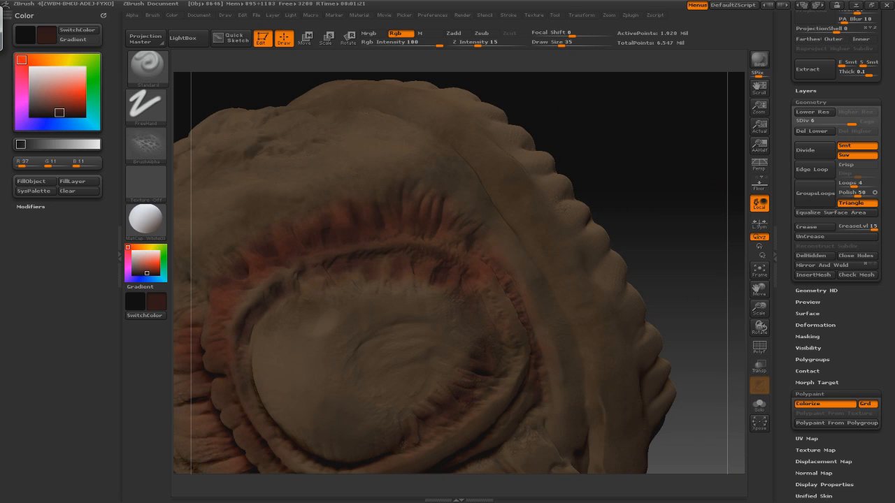
# Step: Undo the last stroke, set the focal shift to -73 and darken the creases between the red folds with black at draw size 20
pyautogui.hotkey('ctrl', 'z')
pyautogui.click(543, 34)
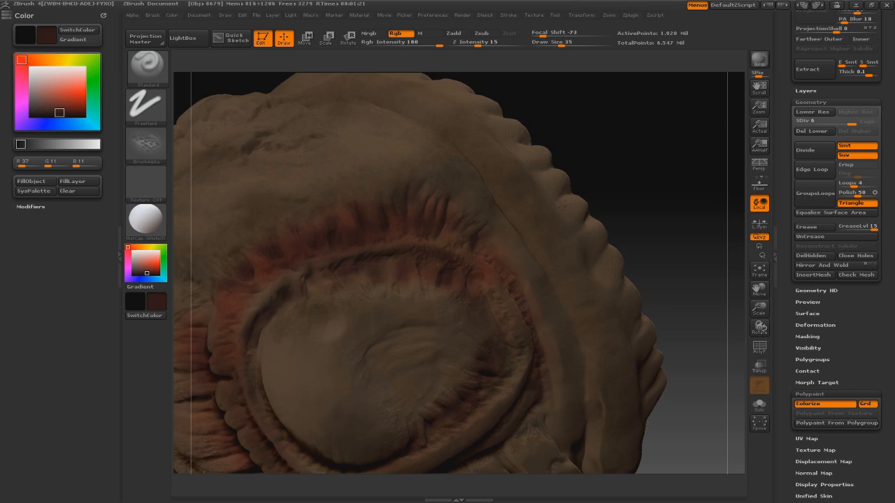
pyautogui.press('v')
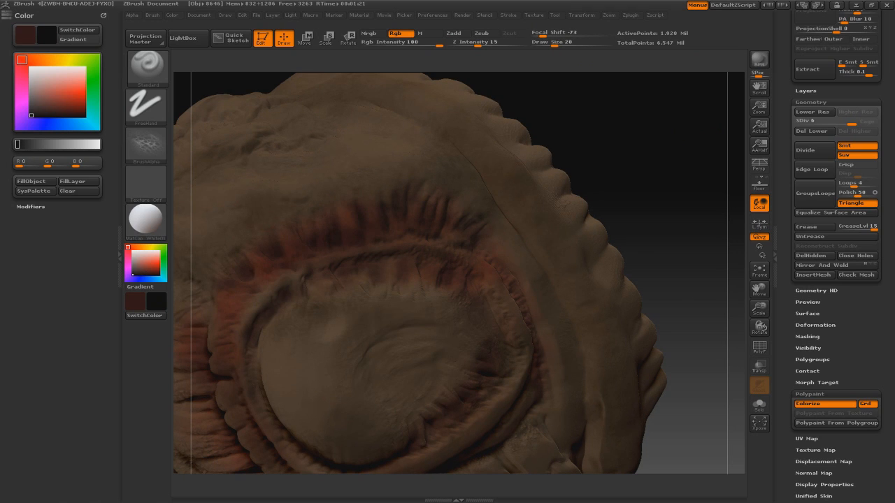
pyautogui.moveTo(685, 181); pyautogui.dragTo(587, 188)
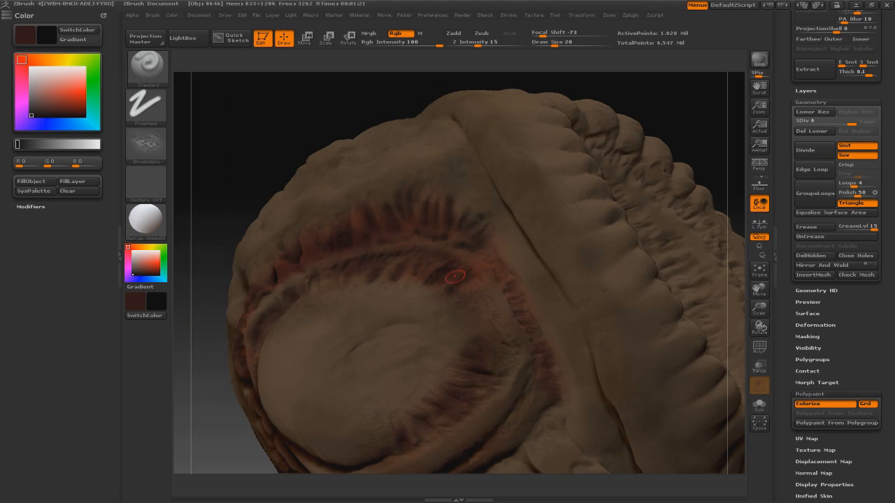
# Step: Paint reddish-brown highlights, RGB 140, 86, 73, on the folds and deepen their shadows with near-black, RGB 17, 17, 11
pyautogui.press('v')
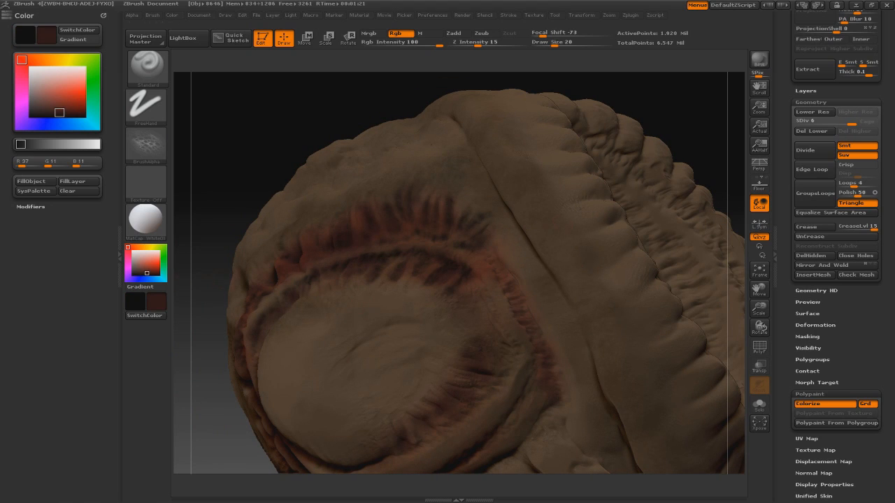
pyautogui.press('c')
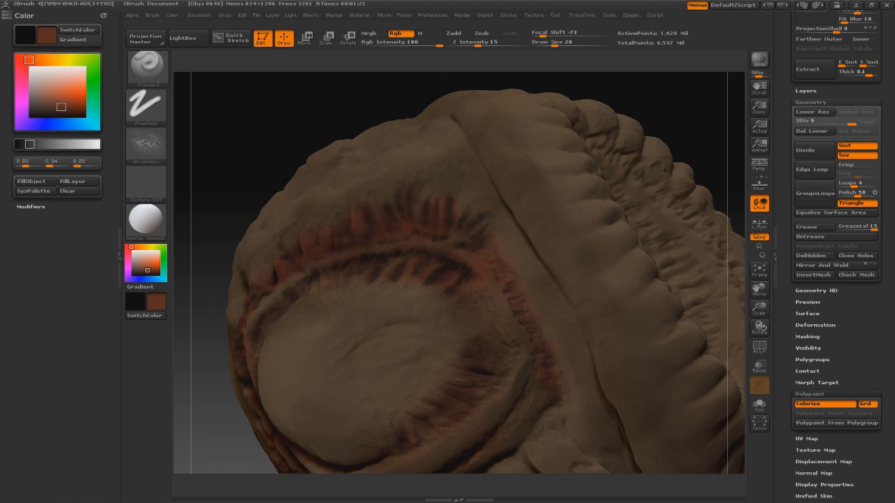
pyautogui.moveTo(195, 263); pyautogui.dragTo(286, 271)
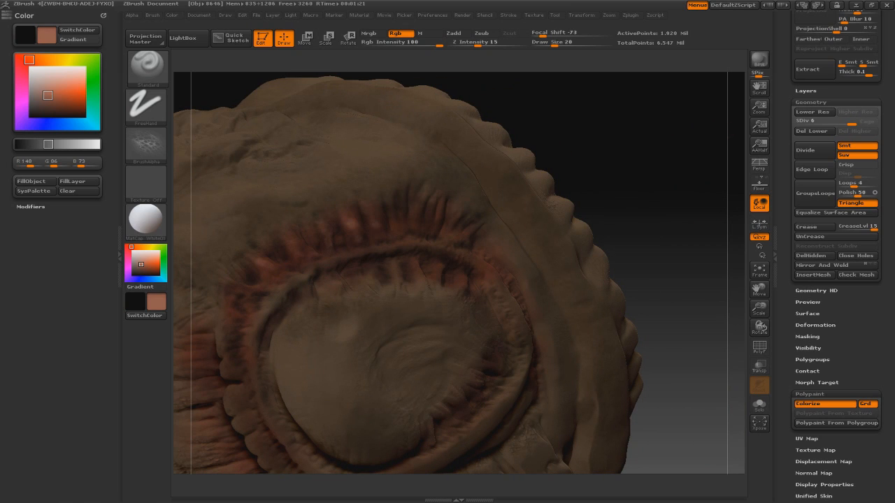
pyautogui.moveTo(685, 230)
pyautogui.mouseDown()
pyautogui.moveTo(601, 230)
pyautogui.moveTo(629, 251)
pyautogui.moveTo(671, 231)
pyautogui.mouseUp()
pyautogui.press('c')
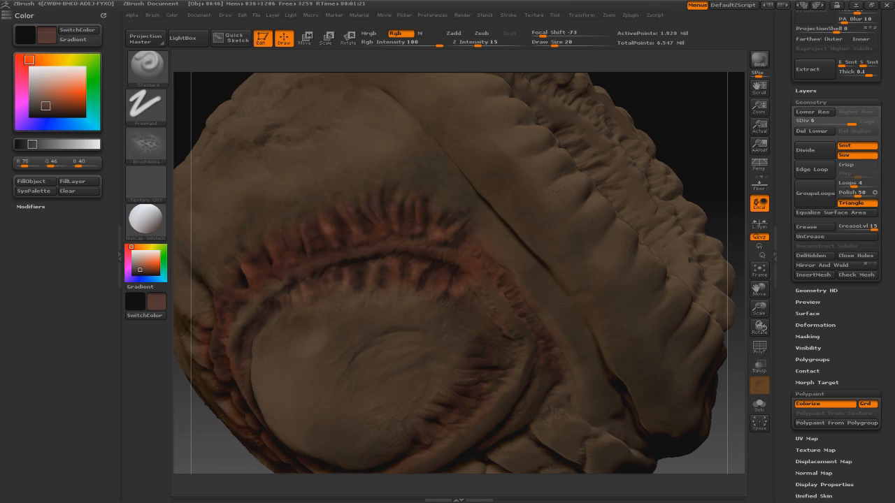
pyautogui.press('c')
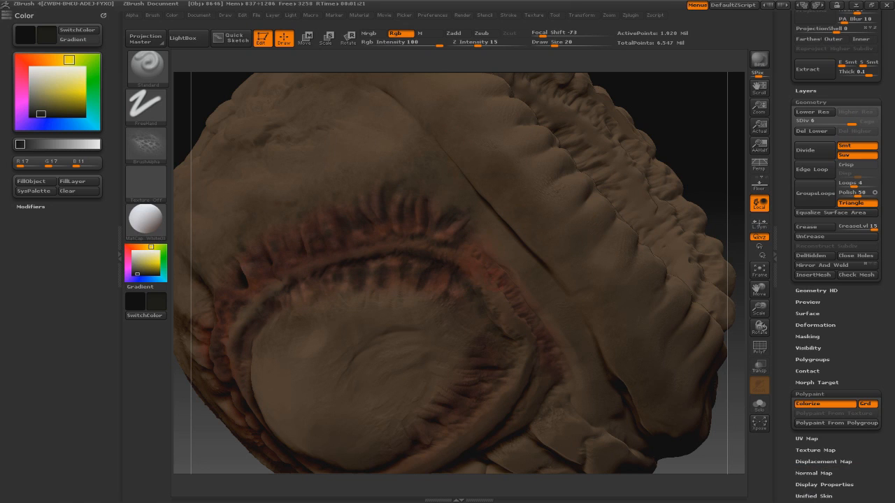
# Step: Sample the base brown, RGB 86, 66, 47, and paint the raised rim between the red folds with it
pyautogui.moveTo(688, 168)
pyautogui.keyDown('alt'); pyautogui.mouseDown()
pyautogui.moveTo(639, 158)
pyautogui.moveTo(639, 238)
pyautogui.mouseUp(); pyautogui.keyUp('alt')
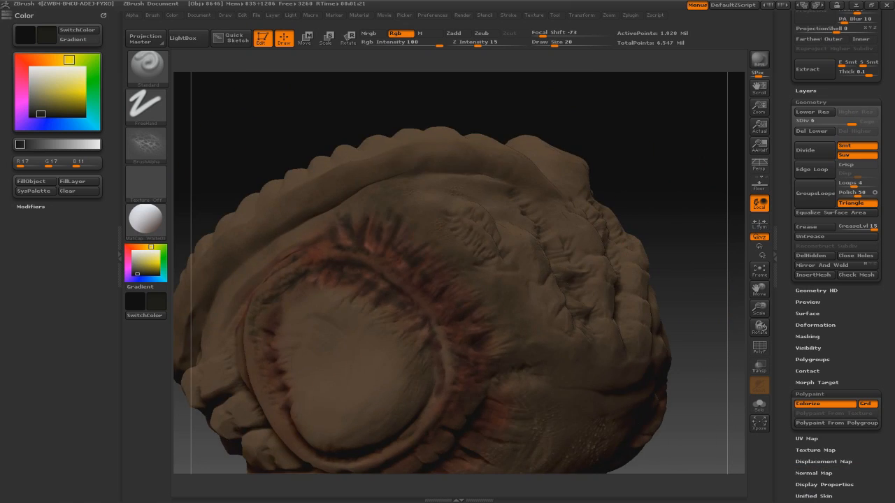
pyautogui.keyDown('alt'); pyautogui.moveTo(558, 115); pyautogui.dragTo(557, 176); pyautogui.keyUp('alt')
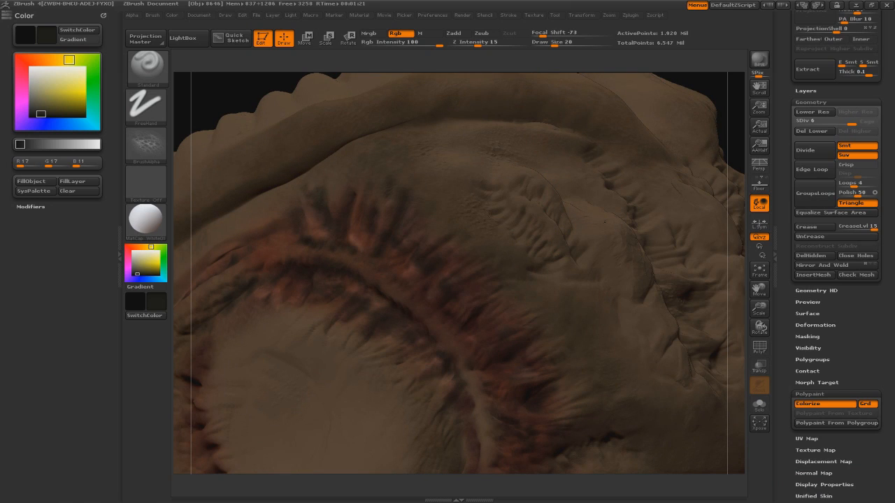
pyautogui.press('c')
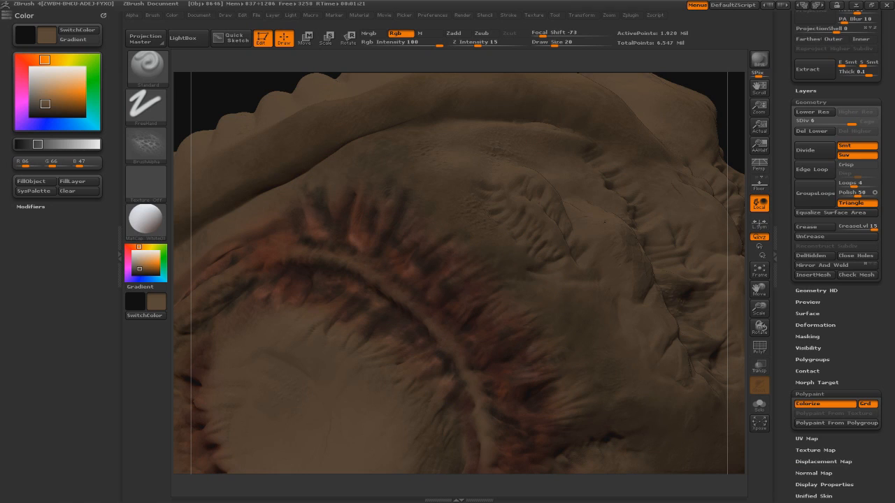
# Step: Use a much smaller draw size to paint fine black lines in the folds, and sample a dark red, RGB 64, 26, 23
pyautogui.press('s')
pyautogui.click(385, 250)
pyautogui.press('v')
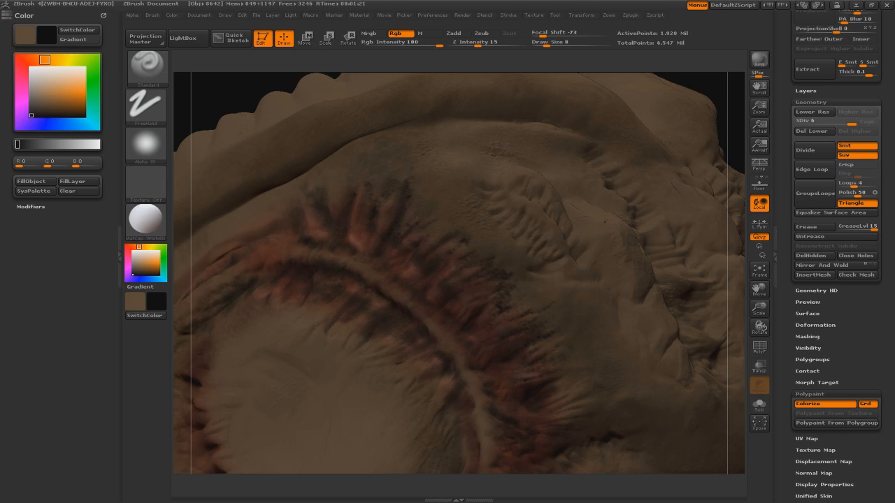
pyautogui.press('shift')
pyautogui.press('shift')
pyautogui.press('c')
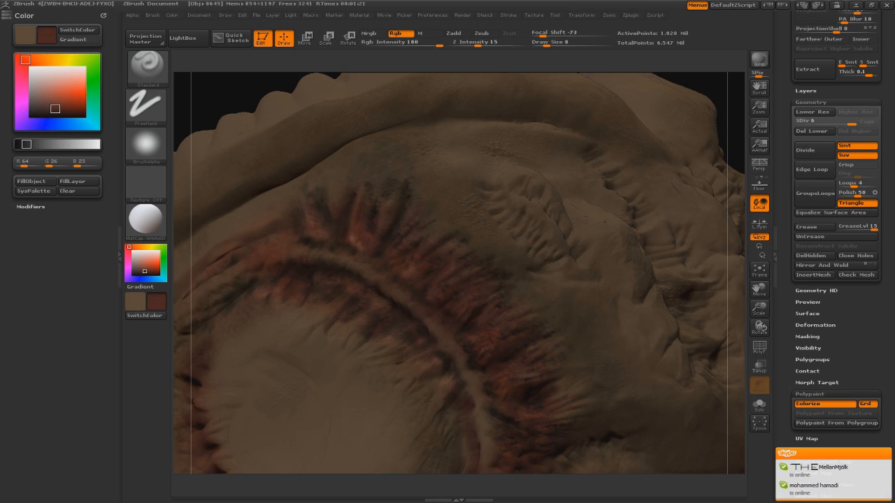
# Step: Choose the Leathery Skin15 alpha and paint bright red, RGB 165, 21, 0, on the inner folds beside the pad at draw size 21
pyautogui.click(145, 145)
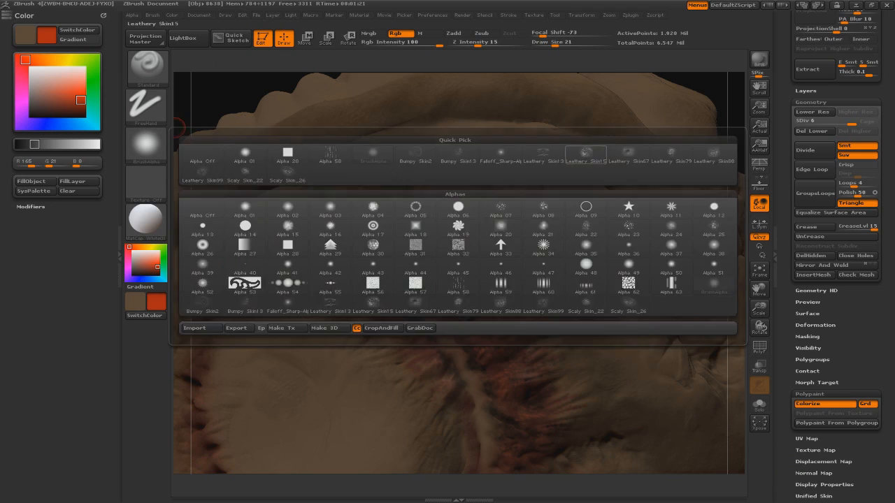
pyautogui.click(579, 152)
pyautogui.moveTo(364, 330); pyautogui.dragTo(382, 355)
pyautogui.press('c')
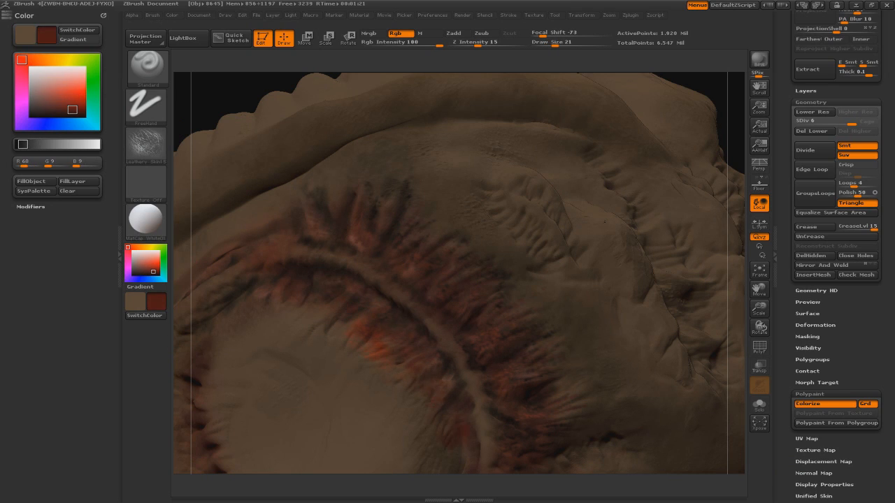
# Step: Paint pale highlights, RGB 215, 208, 208 and 222, 216, 211, along the raised rim between the folds at draw size 7
pyautogui.press('c')
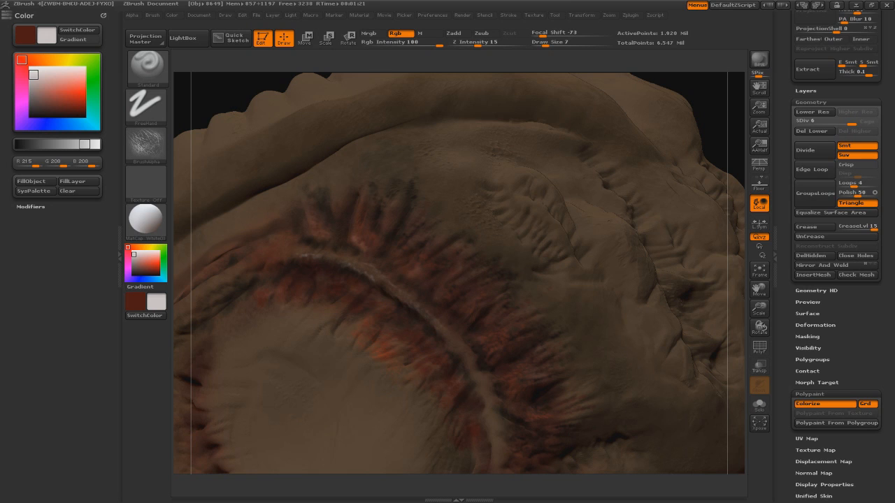
pyautogui.press('c')
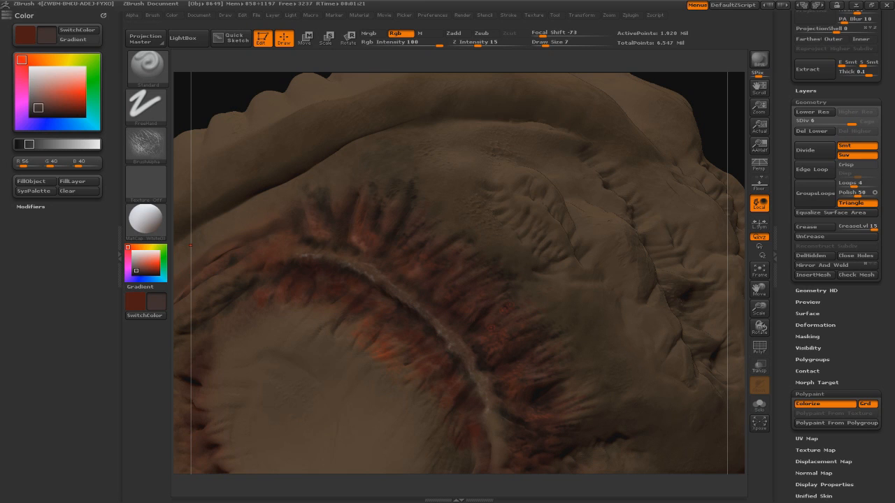
pyautogui.keyDown('alt'); pyautogui.moveTo(720, 237); pyautogui.dragTo(685, 142); pyautogui.keyUp('alt')
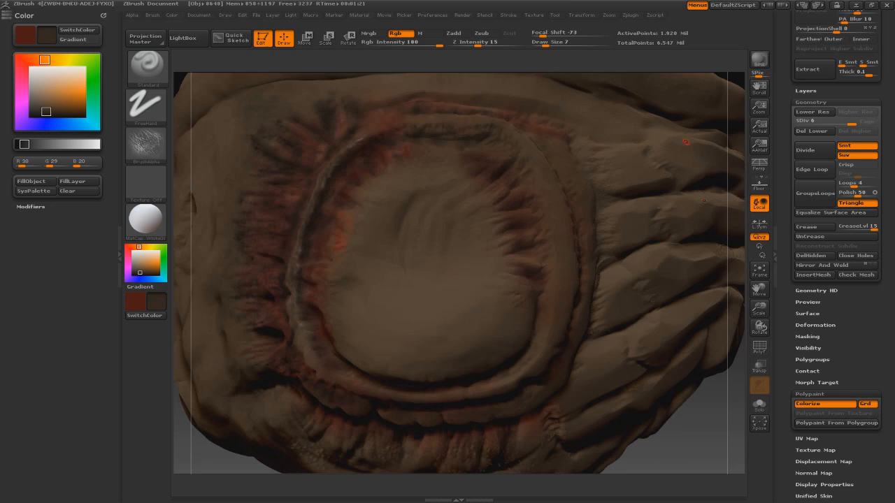
pyautogui.click(135, 254)
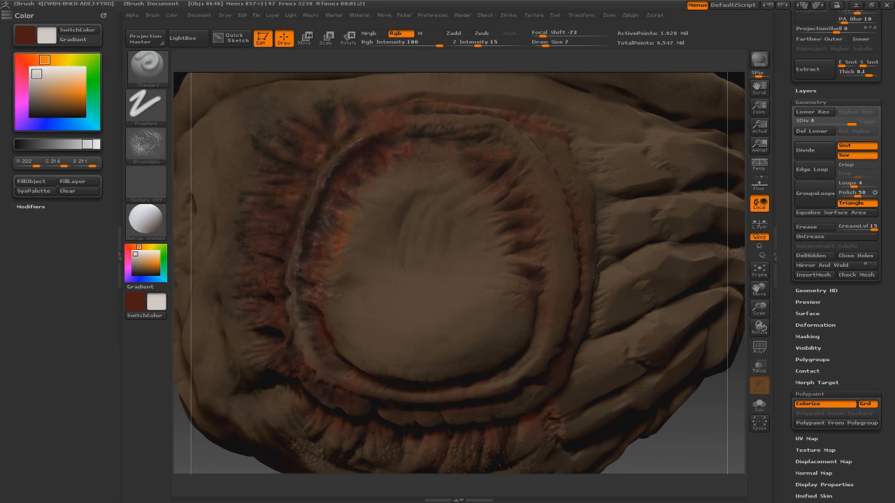
# Step: Swap to the dark red, RGB 68, 9, 9, and paint the inner folds on the pad's far side at draw size 20
pyautogui.press('v')
pyautogui.press(']')
pyautogui.moveTo(498, 153); pyautogui.dragTo(525, 172)
pyautogui.moveTo(544, 246); pyautogui.dragTo(544, 270)
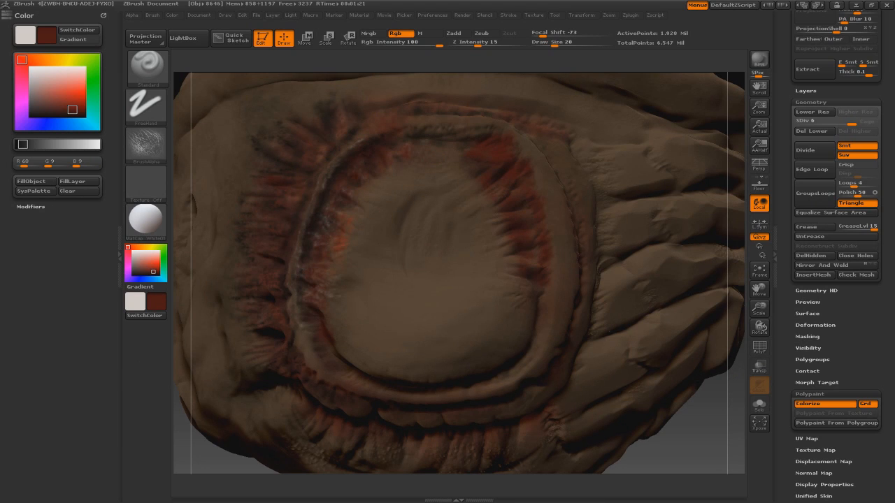
# Step: Tint the folds with dark green, RGB 27, 68, 9, and darken their creases with RGB 12, 21, 8
pyautogui.click(165, 250)
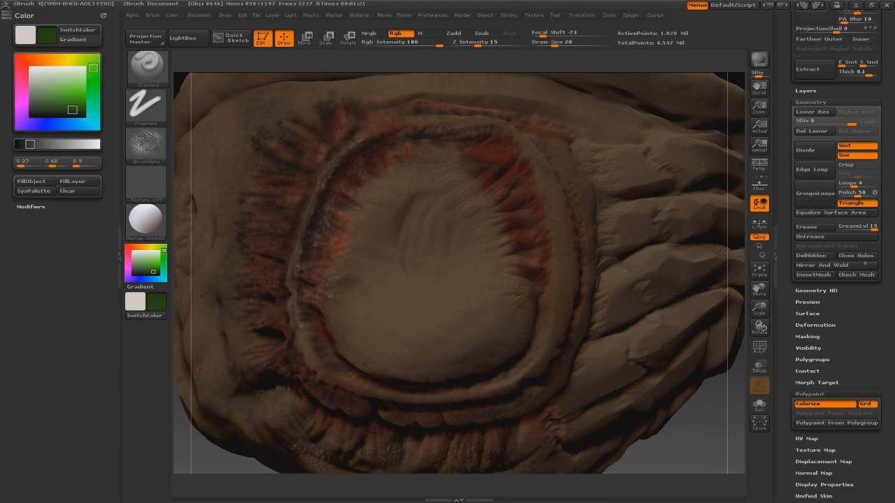
pyautogui.click(54, 113)
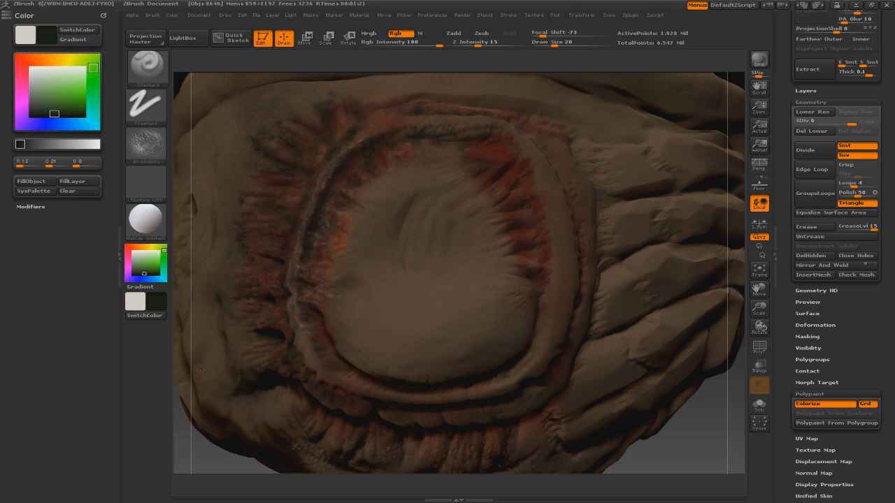
pyautogui.moveTo(513, 256); pyautogui.dragTo(495, 259)
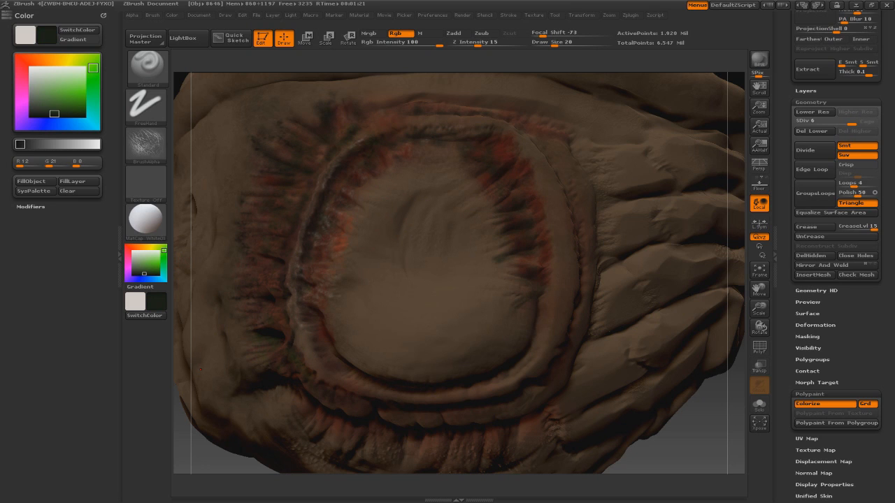
# Step: Try a dark grey stroke, RGB 48, 48, 48, over the outer red folds at draw size 45, and undo it
pyautogui.keyDown('alt'); pyautogui.moveTo(734, 117); pyautogui.dragTo(733, 203); pyautogui.keyUp('alt')
pyautogui.moveTo(629, 433); pyautogui.dragTo(699, 419)
pyautogui.click(30, 144)
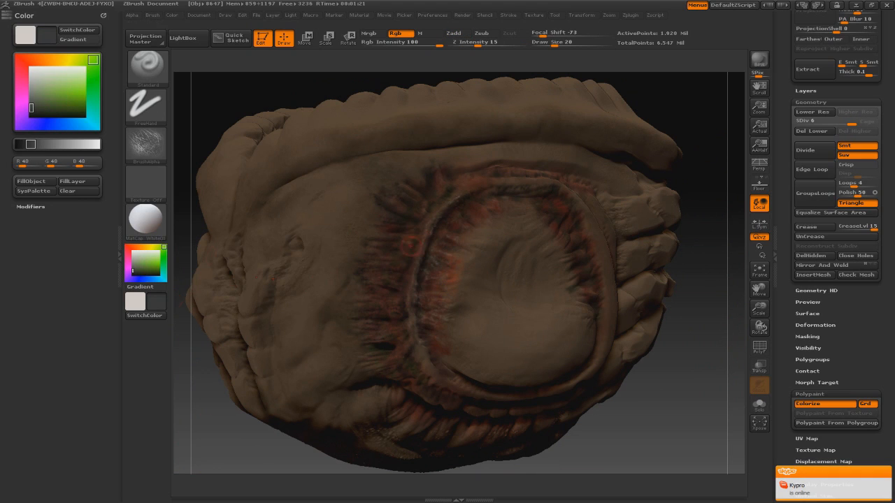
pyautogui.moveTo(555, 45); pyautogui.dragTo(565, 45)
pyautogui.moveTo(398, 241); pyautogui.dragTo(401, 278)
pyautogui.hotkey('ctrl', 'z')
pyautogui.moveTo(689, 125)
pyautogui.keyDown('alt'); pyautogui.mouseDown()
pyautogui.moveTo(621, 233)
pyautogui.moveTo(629, 126)
pyautogui.mouseUp(); pyautogui.keyUp('alt')
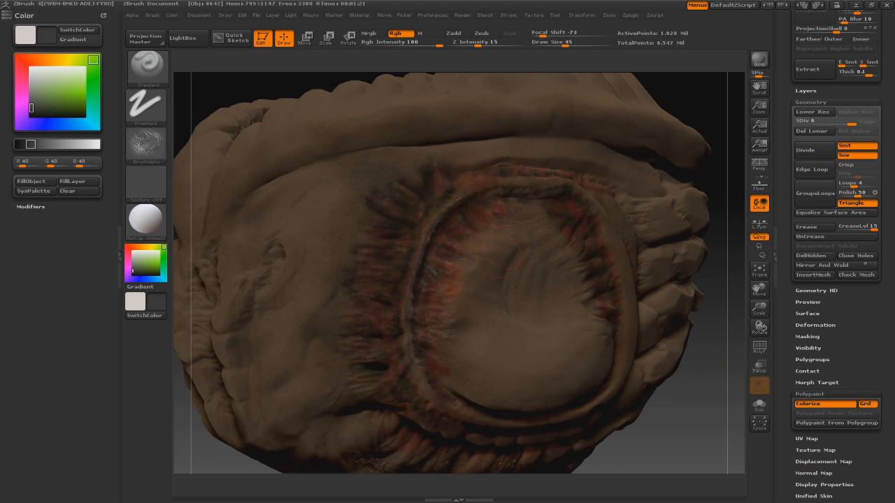
# Step: Add small orange accents, RGB 255, 111, 0, to the upper outer folds at draw size 9
pyautogui.click(42, 60)
pyautogui.click(84, 92)
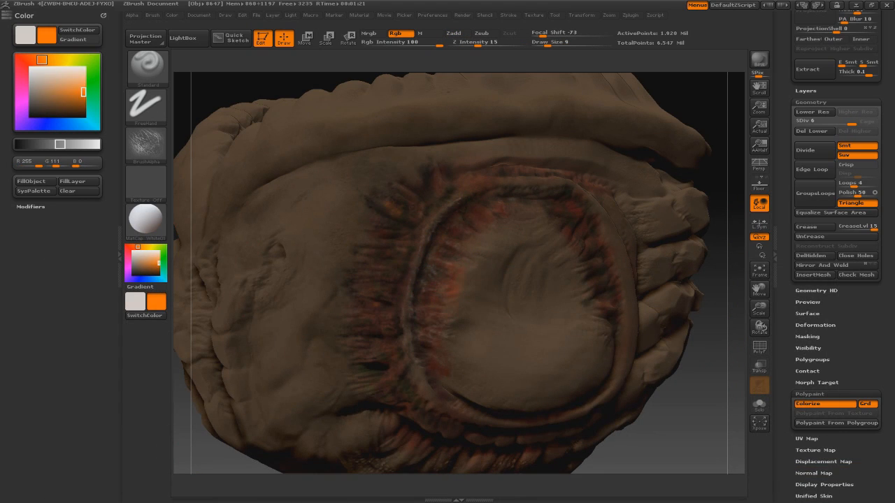
pyautogui.moveTo(715, 96); pyautogui.dragTo(734, 103)
# Step: Shade the outer folds and the rim with dark violet, RGB 27, 23, 34, at draw size 21
pyautogui.moveTo(151, 262); pyautogui.dragTo(137, 273)
pyautogui.click(130, 279)
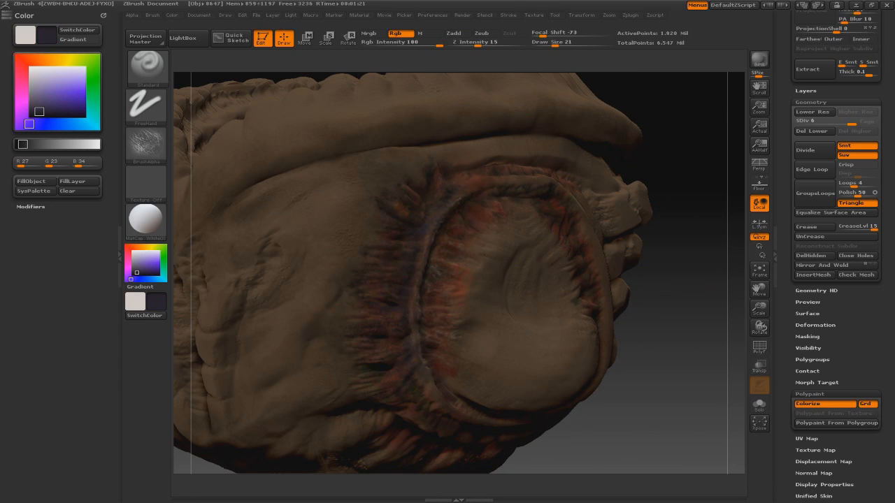
# Step: Set the paint colour to dark red, RGB 58, 10, 12, and sample further colours from the model's surface
pyautogui.click(128, 248)
pyautogui.click(152, 271)
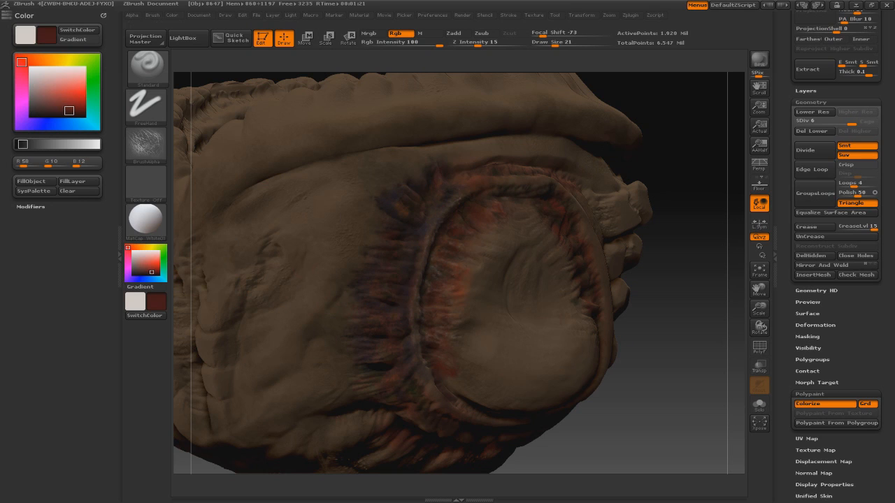
pyautogui.moveTo(657, 315)
pyautogui.keyDown('alt'); pyautogui.mouseDown()
pyautogui.moveTo(632, 167)
pyautogui.moveTo(361, 278)
pyautogui.moveTo(329, 405)
pyautogui.mouseUp(); pyautogui.keyUp('alt')
pyautogui.moveTo(231, 280); pyautogui.dragTo(183, 250)
pyautogui.press('c')
pyautogui.press('c')
pyautogui.moveTo(213, 370)
pyautogui.keyDown('alt'); pyautogui.mouseDown()
pyautogui.moveTo(203, 293)
pyautogui.moveTo(241, 297)
pyautogui.mouseUp(); pyautogui.keyUp('alt')
# Step: Stamp leathery texture in base brown, RGB 80, 61, 42, over the outer folds with the DragRect stroke, and return to FreeHand
pyautogui.click(145, 106)
pyautogui.click(244, 116)
pyautogui.keyDown('alt'); pyautogui.moveTo(241, 297); pyautogui.dragTo(245, 378); pyautogui.keyUp('alt')
pyautogui.press('c')
pyautogui.moveTo(404, 273); pyautogui.dragTo(430, 308)
pyautogui.moveTo(384, 346); pyautogui.dragTo(406, 378)
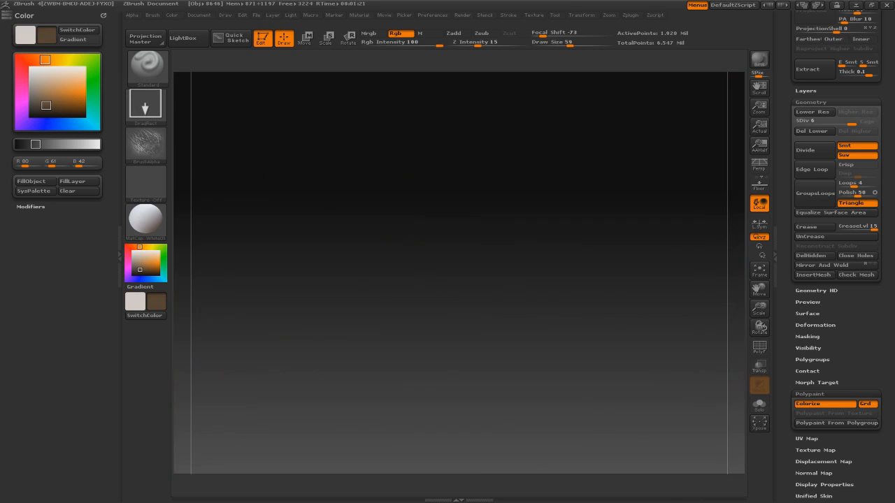
pyautogui.click(146, 103)
pyautogui.click(240, 135)
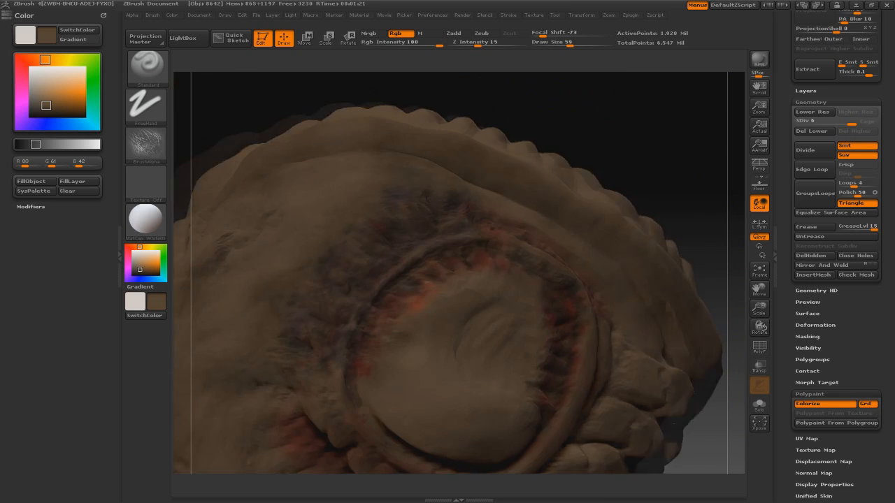
# Step: Cover the smooth centre of the side pad with pink, RGB 186, 122, 157, at draw size 59
pyautogui.moveTo(46, 86)
pyautogui.mouseDown()
pyautogui.moveTo(190, 243)
pyautogui.moveTo(459, 304)
pyautogui.moveTo(520, 301)
pyautogui.moveTo(417, 393)
pyautogui.moveTo(505, 438)
pyautogui.mouseUp()
pyautogui.moveTo(505, 378); pyautogui.dragTo(516, 279)
pyautogui.moveTo(650, 126); pyautogui.dragTo(629, 147)
pyautogui.moveTo(238, 140)
pyautogui.keyDown('alt'); pyautogui.mouseDown()
pyautogui.moveTo(238, 105)
pyautogui.moveTo(300, 168)
pyautogui.moveTo(210, 126)
pyautogui.mouseUp(); pyautogui.keyUp('alt')
pyautogui.moveTo(231, 391); pyautogui.dragTo(322, 412)
pyautogui.moveTo(582, 210); pyautogui.dragTo(622, 269)
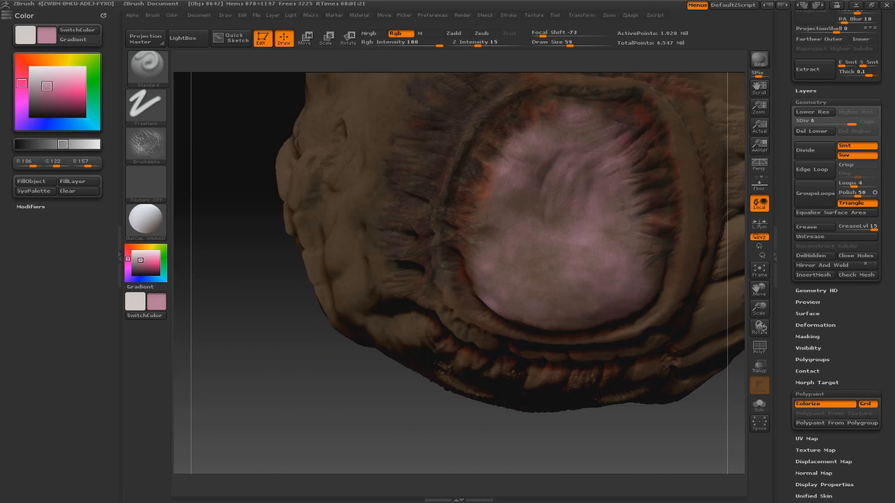
pyautogui.moveTo(541, 200); pyautogui.dragTo(506, 286)
pyautogui.moveTo(566, 109); pyautogui.dragTo(610, 139)
pyautogui.moveTo(517, 145); pyautogui.dragTo(488, 199)
# Step: Shade the pink pad's upper part and lower edge with a darker muted pink
pyautogui.moveTo(293, 419); pyautogui.dragTo(231, 413)
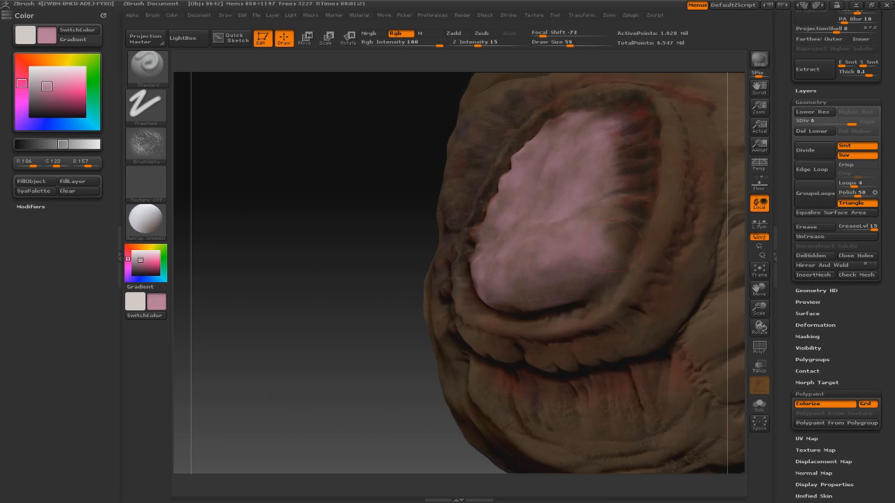
pyautogui.moveTo(280, 391); pyautogui.dragTo(392, 391)
pyautogui.moveTo(720, 391); pyautogui.dragTo(650, 378)
pyautogui.click(139, 271)
pyautogui.moveTo(495, 170)
pyautogui.mouseDown()
pyautogui.moveTo(518, 188)
pyautogui.moveTo(559, 175)
pyautogui.mouseUp()
pyautogui.moveTo(493, 286); pyautogui.dragTo(637, 243)
pyautogui.keyDown('alt'); pyautogui.moveTo(216, 203); pyautogui.dragTo(239, 244); pyautogui.keyUp('alt')
# Step: Shade the pad's middle with a dark muted tone, undo the last stroke and smooth the pad's centre
pyautogui.click(139, 247)
pyautogui.click(139, 271)
pyautogui.moveTo(546, 150)
pyautogui.mouseDown()
pyautogui.moveTo(559, 189)
pyautogui.moveTo(559, 307)
pyautogui.mouseUp()
pyautogui.click(146, 146)
pyautogui.moveTo(636, 269); pyautogui.dragTo(616, 307)
pyautogui.hotkey('ctrl', 'z')
pyautogui.keyDown('shift'); pyautogui.moveTo(534, 209); pyautogui.dragTo(609, 221); pyautogui.keyUp('shift')
# Step: Paint lighter pink highlights on the pad's centre and its lower edge
pyautogui.click(128, 260)
pyautogui.click(135, 263)
pyautogui.moveTo(553, 168); pyautogui.dragTo(557, 227)
pyautogui.moveTo(499, 273); pyautogui.dragTo(507, 314)
# Step: Stamp black Scaly Skin_26 alpha texture over the pad's edges and upper hollow with the DragRect stroke
pyautogui.moveTo(231, 196)
pyautogui.mouseDown()
pyautogui.moveTo(234, 230)
pyautogui.moveTo(234, 210)
pyautogui.mouseUp()
pyautogui.click(145, 145)
pyautogui.click(454, 280)
pyautogui.click(146, 107)
pyautogui.click(228, 108)
pyautogui.click(133, 275)
pyautogui.moveTo(494, 260); pyautogui.dragTo(507, 273)
pyautogui.moveTo(484, 285); pyautogui.dragTo(497, 295)
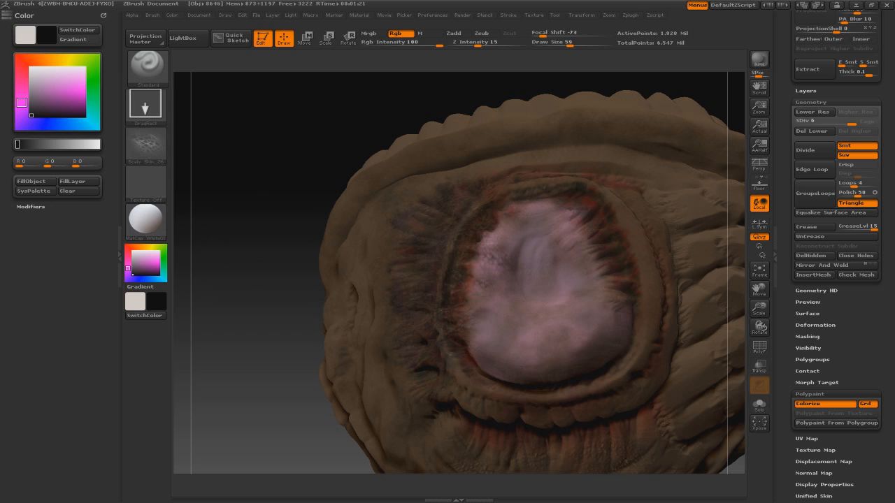
pyautogui.moveTo(573, 227); pyautogui.dragTo(583, 235)
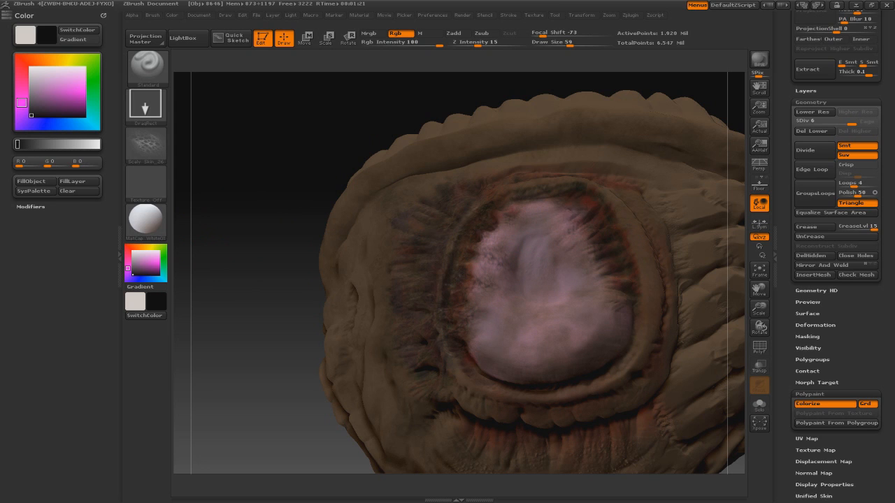
pyautogui.moveTo(257, 133); pyautogui.dragTo(241, 147)
pyautogui.moveTo(540, 255); pyautogui.dragTo(552, 267)
pyautogui.moveTo(515, 233); pyautogui.dragTo(525, 242)
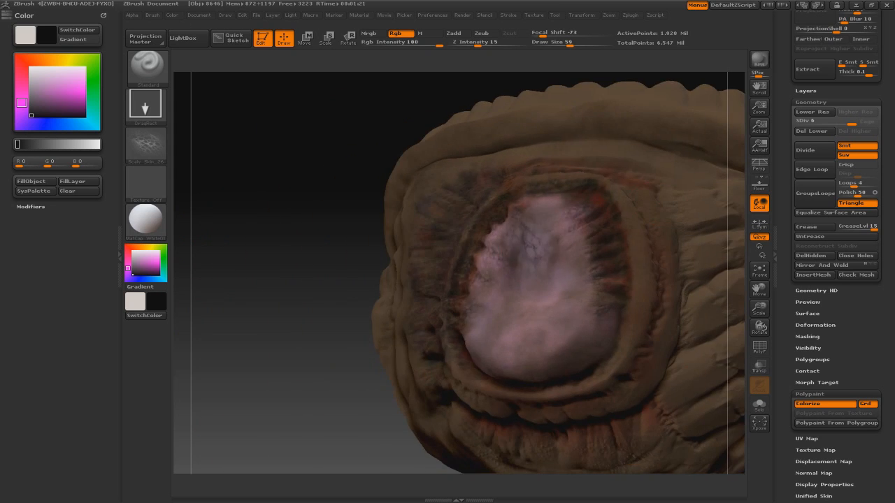
# Step: Return to the FreeHand stroke at draw size 21 and paint light grey highlights, RGB 183, 183, 183, along the raised rim
pyautogui.moveTo(238, 181); pyautogui.dragTo(301, 185)
pyautogui.keyDown('alt'); pyautogui.moveTo(679, 105); pyautogui.dragTo(677, 150); pyautogui.keyUp('alt')
pyautogui.press('s')
pyautogui.click(432, 167)
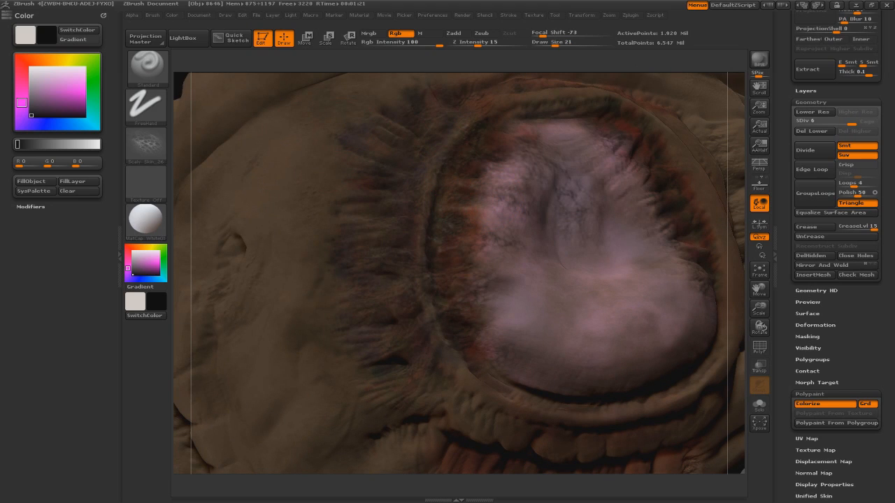
pyautogui.click(132, 257)
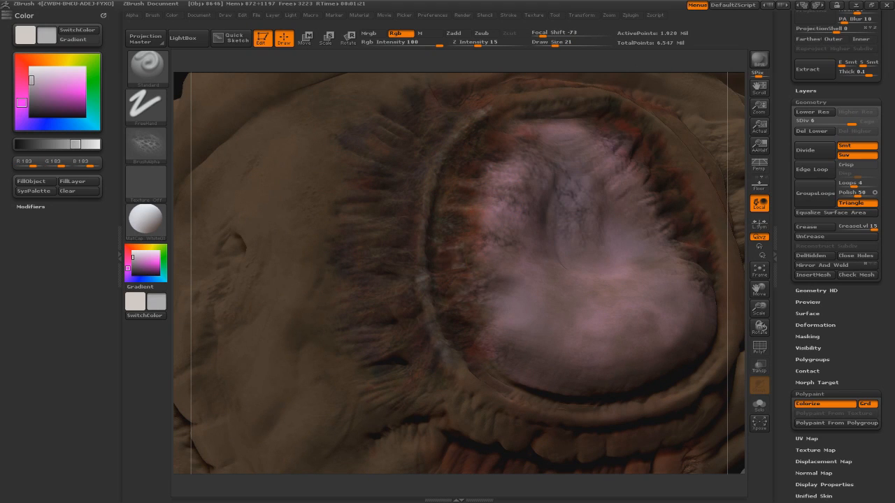
# Step: Sample a dark red from the folds, change it to RGB 70, 7, 9 and paint the folds around the pad at draw size 22
pyautogui.press('c')
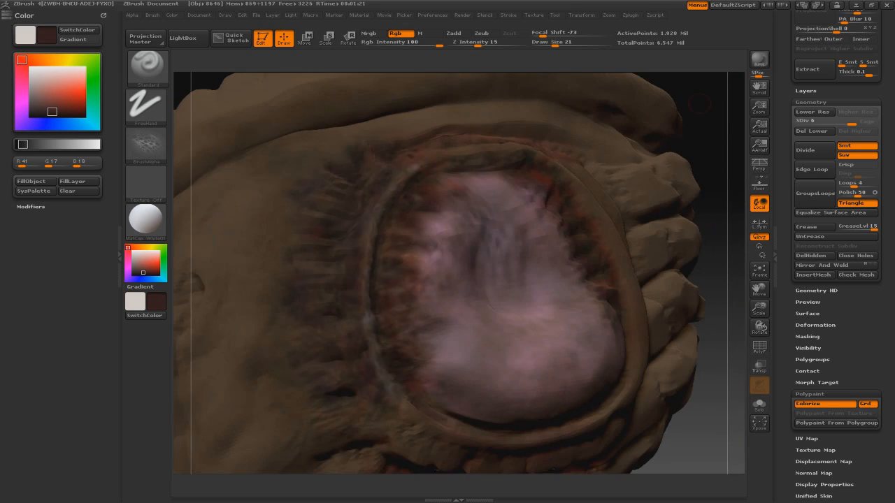
pyautogui.click(76, 110)
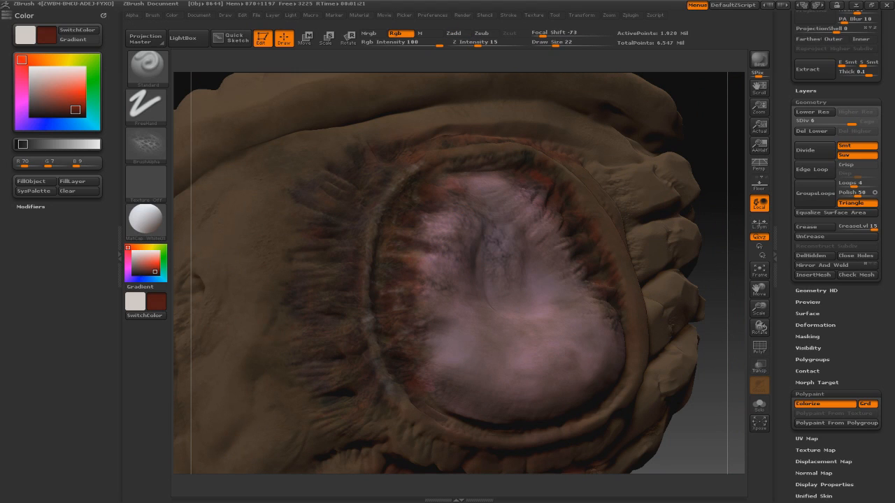
pyautogui.moveTo(713, 210)
pyautogui.mouseDown()
pyautogui.moveTo(724, 222)
pyautogui.moveTo(720, 210)
pyautogui.mouseUp()
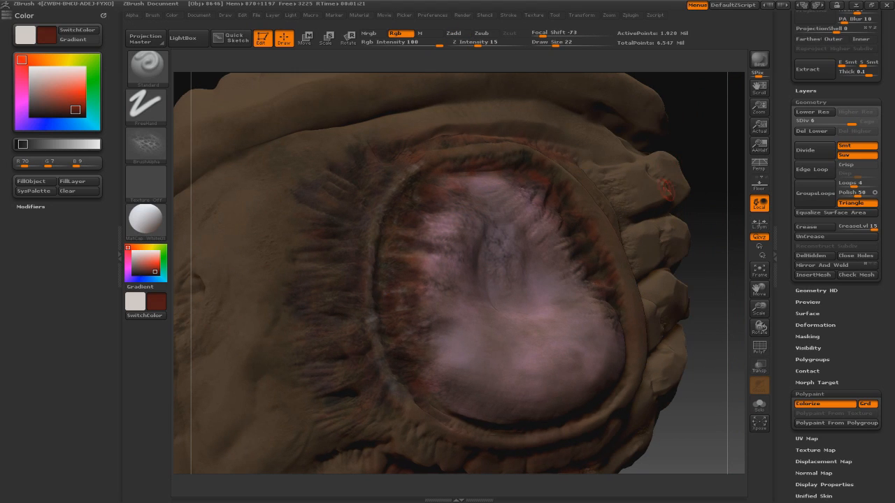
pyautogui.moveTo(688, 132); pyautogui.dragTo(643, 137)
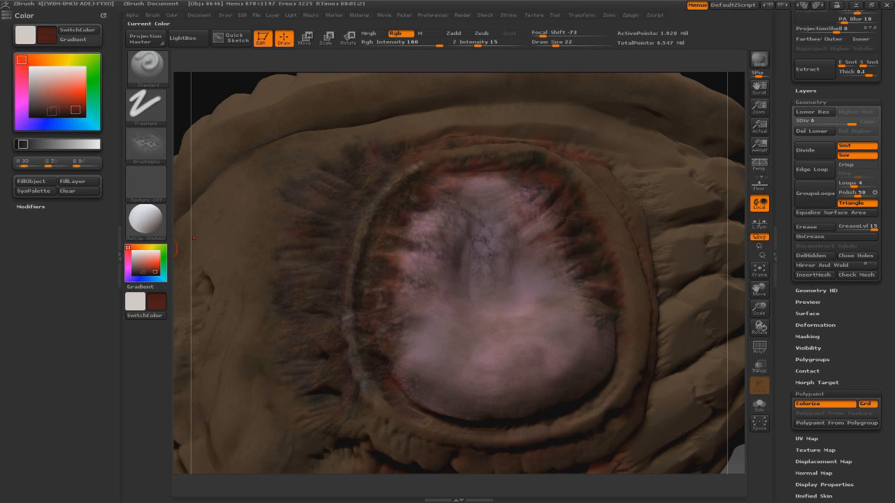
# Step: Deepen the creases of the inner folds with very dark red, RGB 23, 5, 6, enlarging the draw size to 34
pyautogui.click(149, 274)
pyautogui.moveTo(557, 241); pyautogui.dragTo(566, 283)
pyautogui.moveTo(730, 91); pyautogui.dragTo(678, 94)
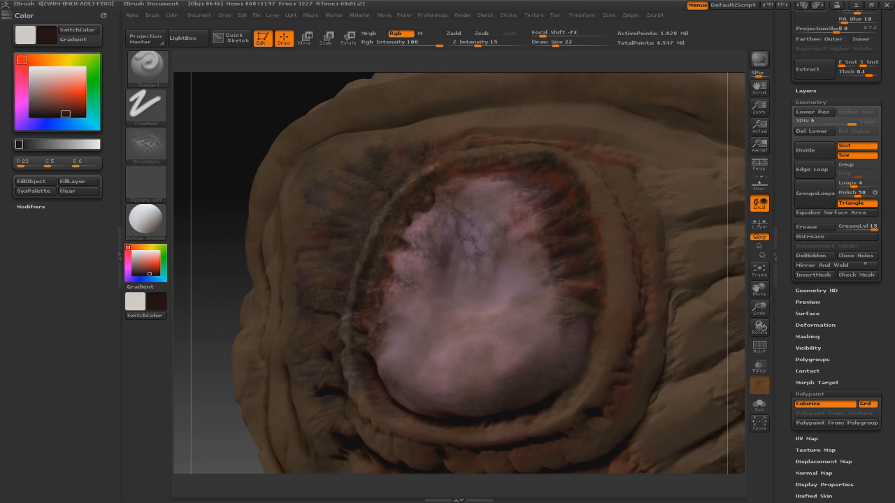
pyautogui.press(']')
pyautogui.moveTo(609, 267); pyautogui.dragTo(607, 320)
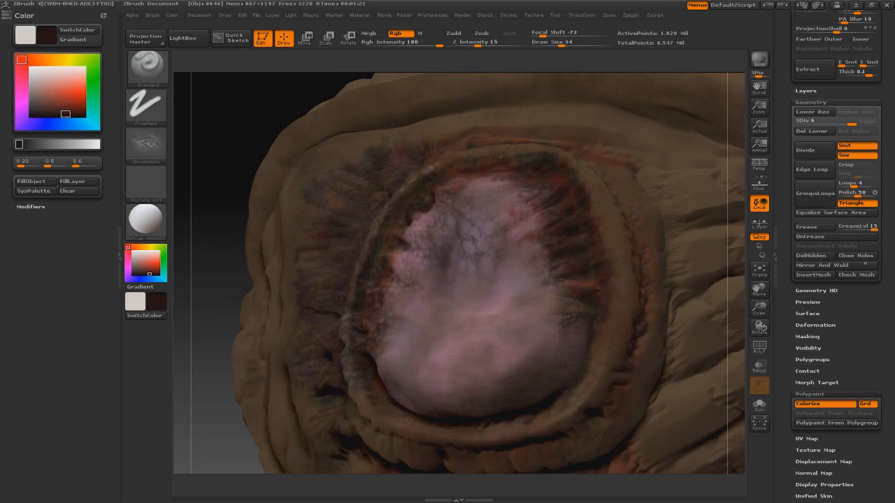
# Step: Touch up the folds with off-white, RGB 222, 216, 211, and add a fine dark stroke in the pad's upper hollow
pyautogui.press('v')
pyautogui.press('[')
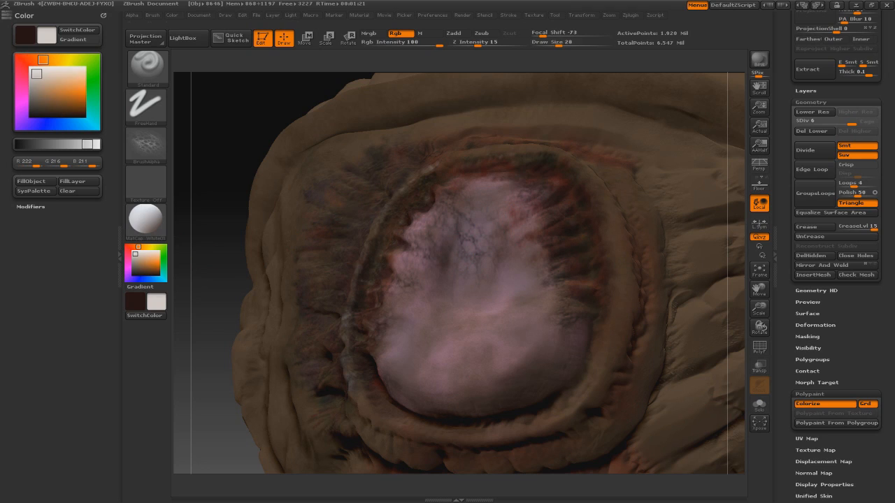
pyautogui.press('v')
pyautogui.press('s')
pyautogui.click(493, 275)
pyautogui.moveTo(458, 240); pyautogui.dragTo(456, 253)
# Step: Work along the pad's lower edge and change the paint colour to a saturated red
pyautogui.moveTo(583, 328); pyautogui.dragTo(552, 414)
pyautogui.moveTo(582, 386); pyautogui.dragTo(545, 418)
pyautogui.moveTo(565, 482)
pyautogui.mouseDown()
pyautogui.moveTo(556, 482)
pyautogui.moveTo(552, 398)
pyautogui.mouseUp()
pyautogui.click(84, 104)
pyautogui.moveTo(185, 222); pyautogui.dragTo(222, 262)
# Step: Paint a near-black shadow, RGB 8, 2, 2, under the pad's lower edge at draw size 24, and set a reddish brown, RGB 75, 31, 33
pyautogui.click(151, 271)
pyautogui.click(148, 275)
pyautogui.press('s')
pyautogui.click(457, 402)
pyautogui.moveTo(461, 402); pyautogui.dragTo(483, 406)
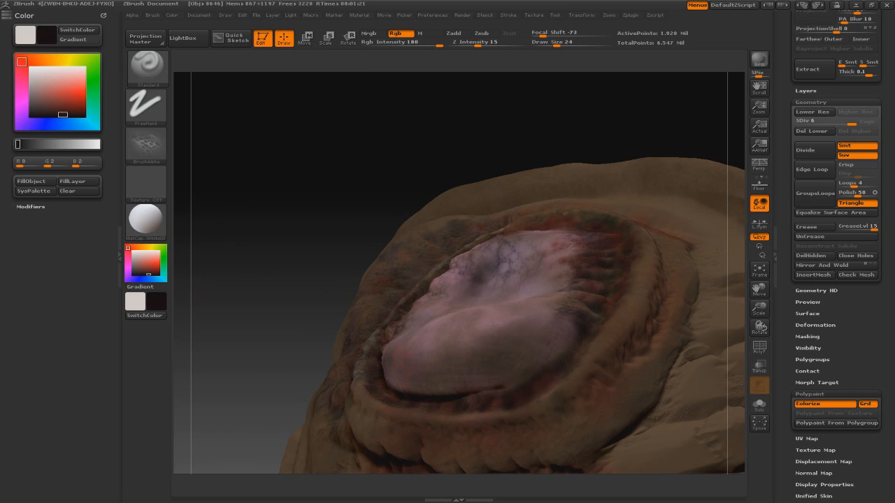
pyautogui.click(144, 270)
pyautogui.moveTo(203, 276); pyautogui.dragTo(238, 245)
# Step: Save the tool as a new ZTL file whose name starts with eggmonsterPOLYPAINT
pyautogui.moveTo(584, 237); pyautogui.dragTo(647, 183)
pyautogui.moveTo(785, 147); pyautogui.dragTo(787, 434)
pyautogui.click(851, 31)
pyautogui.press('Right')
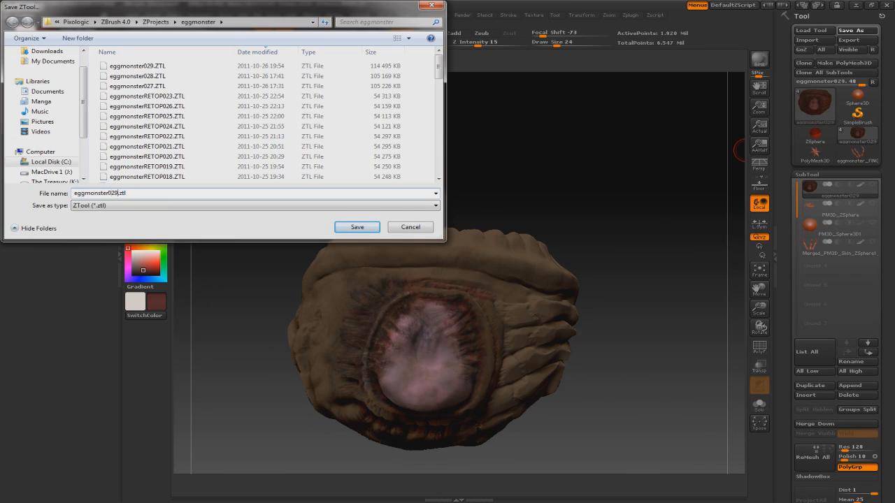
pyautogui.write('POLY')
pyautogui.press('Return')
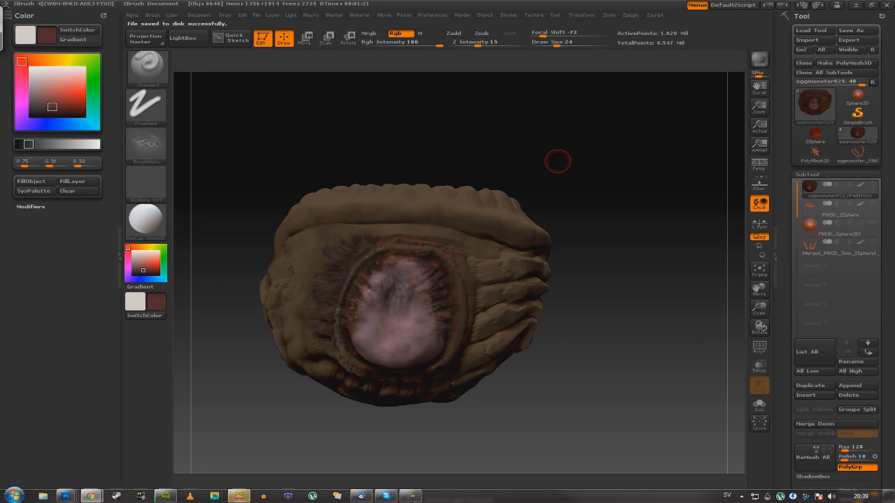
# Step: Stamp near-black, RGB 17, 12, 12, into the folds around the pad with the DragRect stroke and sample dark grey, RGB 36, 32, 33
pyautogui.moveTo(558, 162); pyautogui.dragTo(580, 165)
pyautogui.click(38, 114)
pyautogui.keyDown('alt'); pyautogui.moveTo(615, 349); pyautogui.dragTo(615, 405); pyautogui.keyUp('alt')
pyautogui.click(146, 105)
pyautogui.click(245, 116)
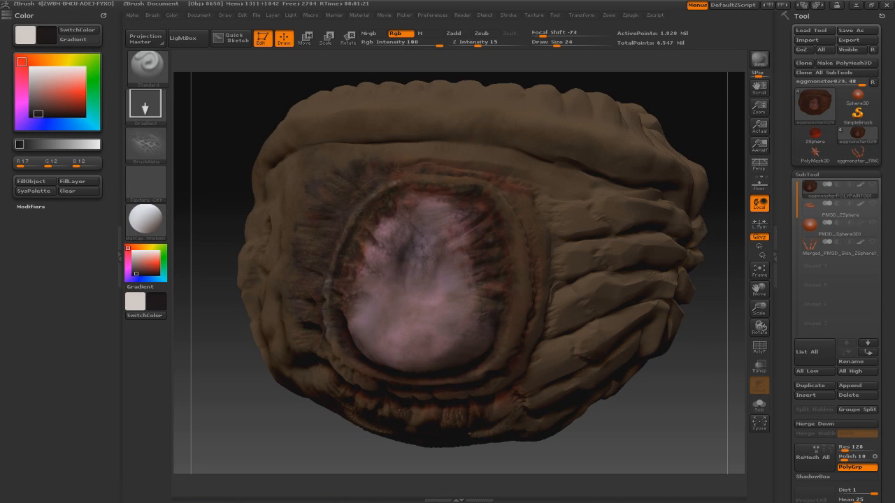
pyautogui.press('c')
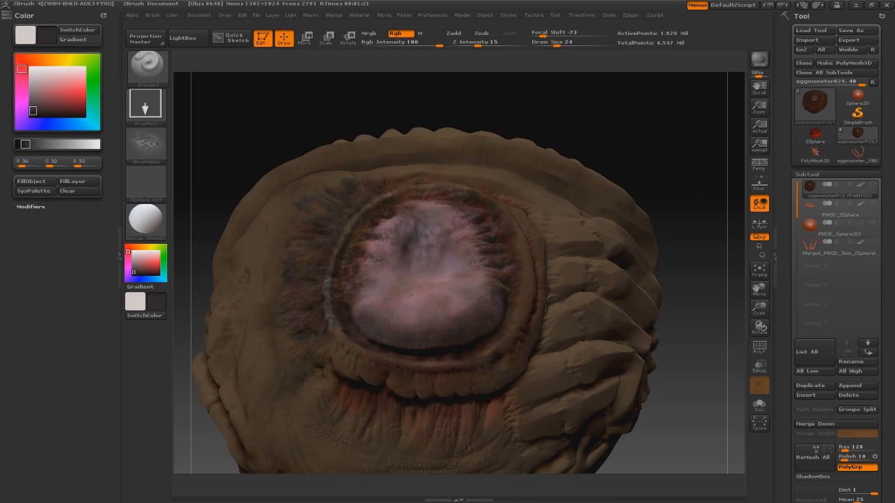
# Step: Stamp red, RGB 159, 15, 15, over the outer folds beside the pad at draw size 15 and deepen their gaps with near-black
pyautogui.press('c')
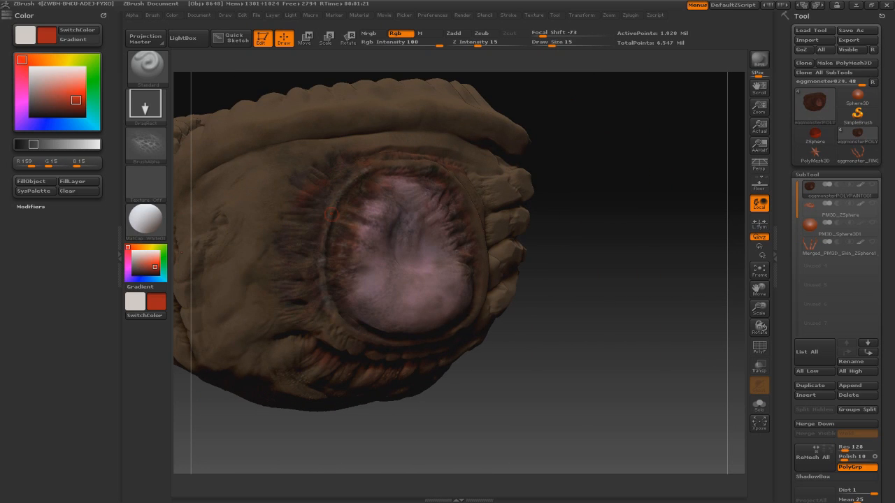
pyautogui.click(74, 113)
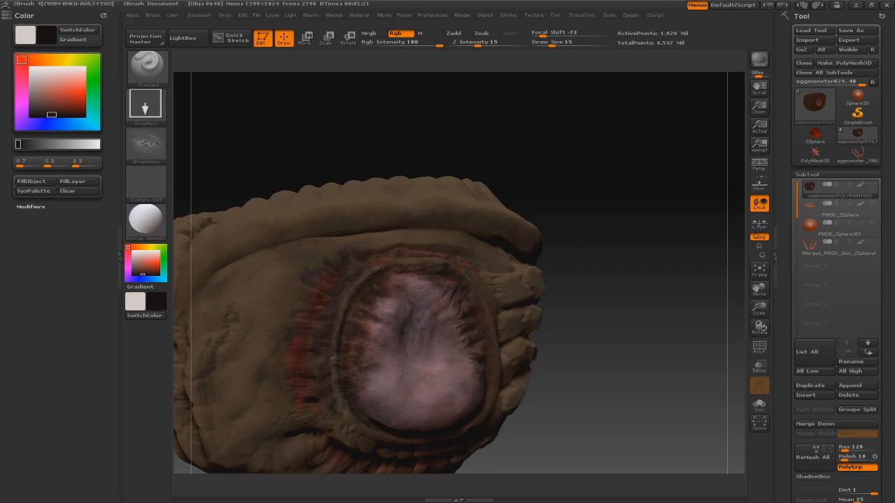
pyautogui.press('c')
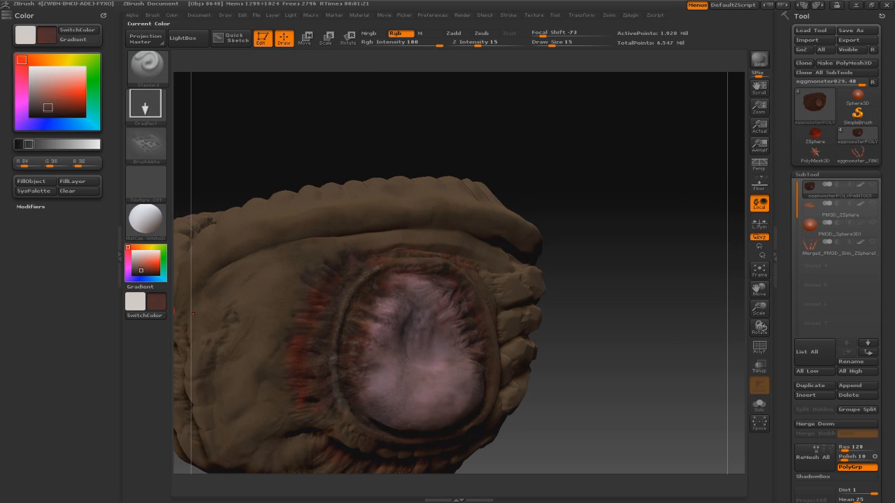
pyautogui.press('c')
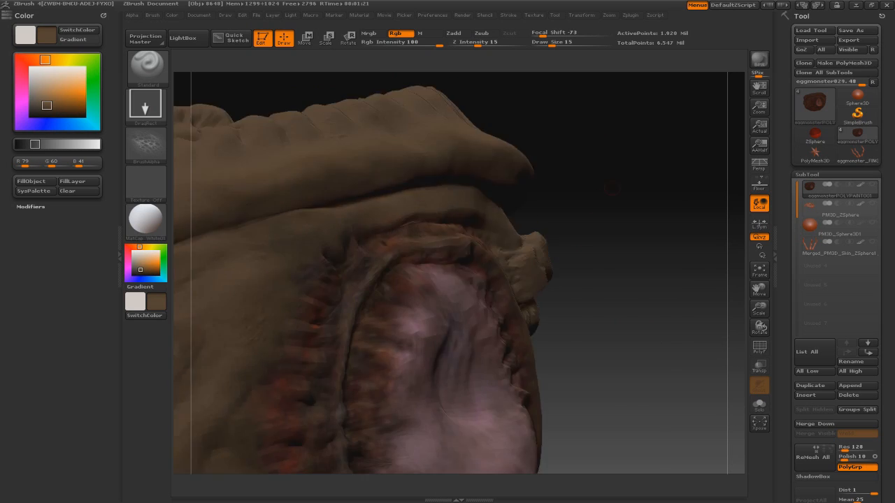
# Step: Blend the outer folds with the FreeHand stroke at draw size 27, using dark brown RGB 34, 29, 23 and reddish brown RGB 87, 23, 19
pyautogui.click(146, 105)
pyautogui.click(302, 120)
pyautogui.press('c')
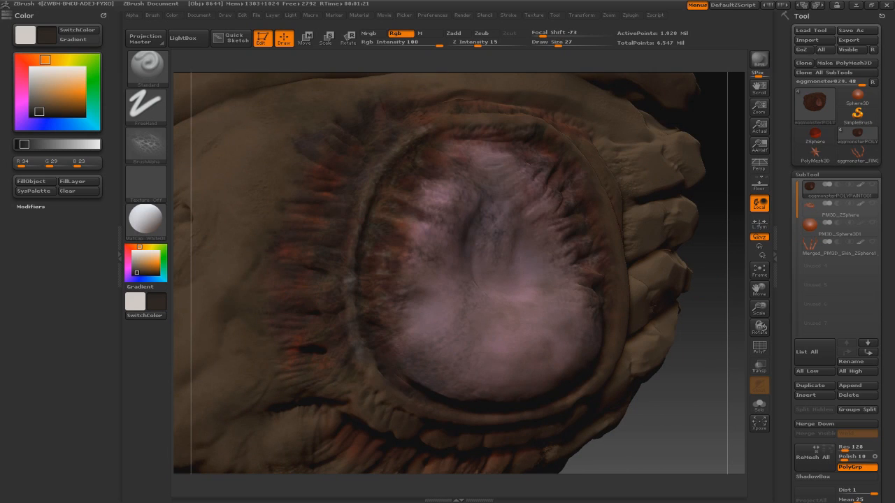
pyautogui.press('c')
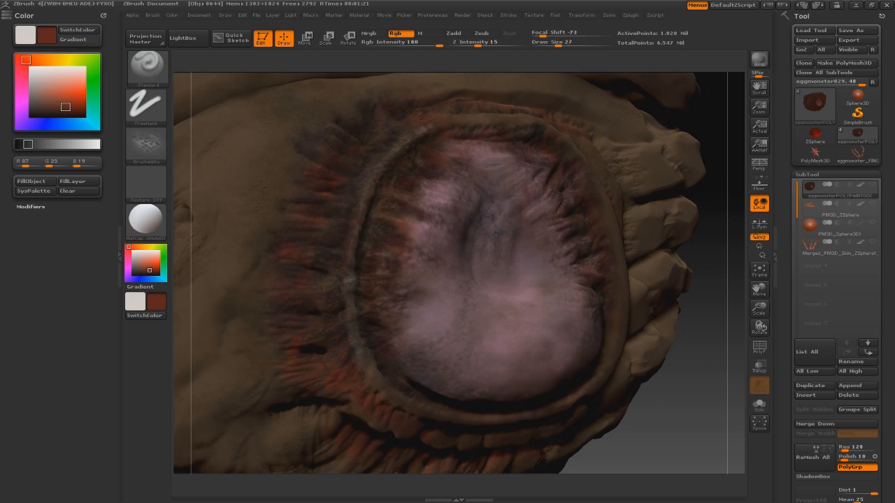
pyautogui.press('c')
pyautogui.moveTo(279, 359); pyautogui.dragTo(277, 374)
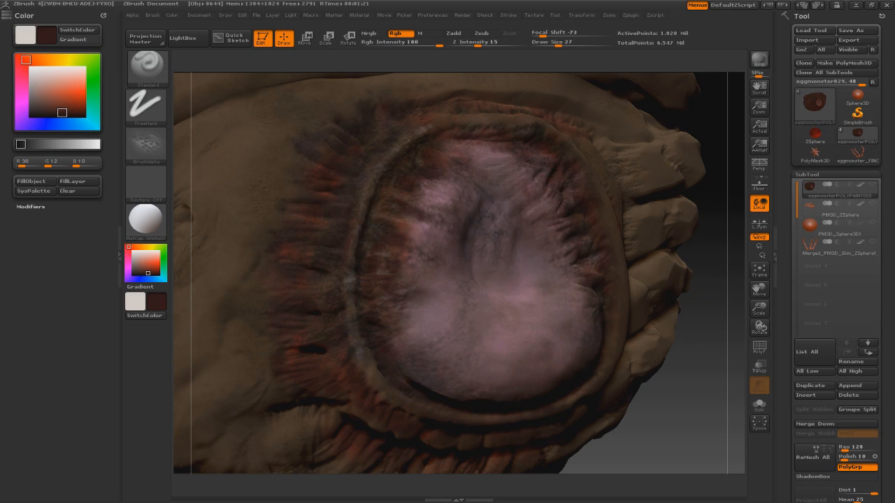
# Step: Stamp black, RGB 0, 0, 0, along the folds under the pad with DragRect and sample reddish brown, RGB 123, 43, 31
pyautogui.moveTo(657, 440); pyautogui.dragTo(641, 351)
pyautogui.moveTo(530, 449); pyautogui.dragTo(560, 461)
pyautogui.keyDown('alt'); pyautogui.moveTo(665, 279); pyautogui.dragTo(637, 230); pyautogui.keyUp('alt')
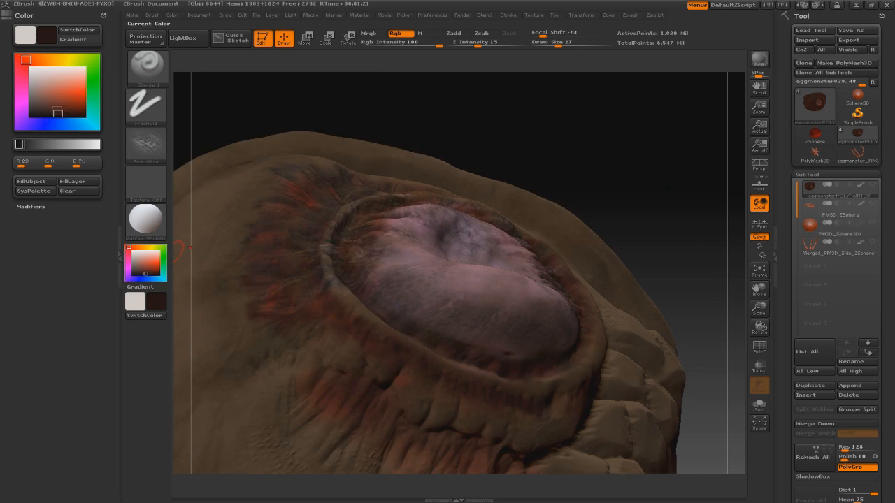
pyautogui.click(145, 106)
pyautogui.click(247, 118)
pyautogui.click(30, 116)
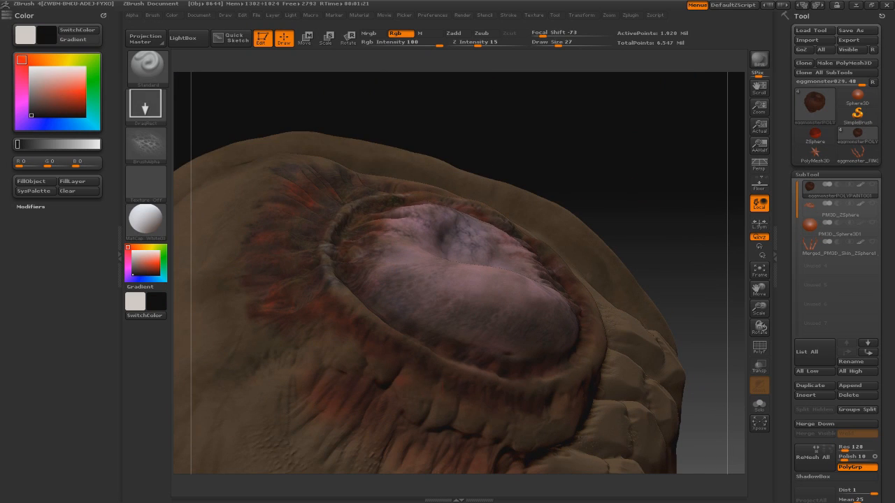
pyautogui.press('c')
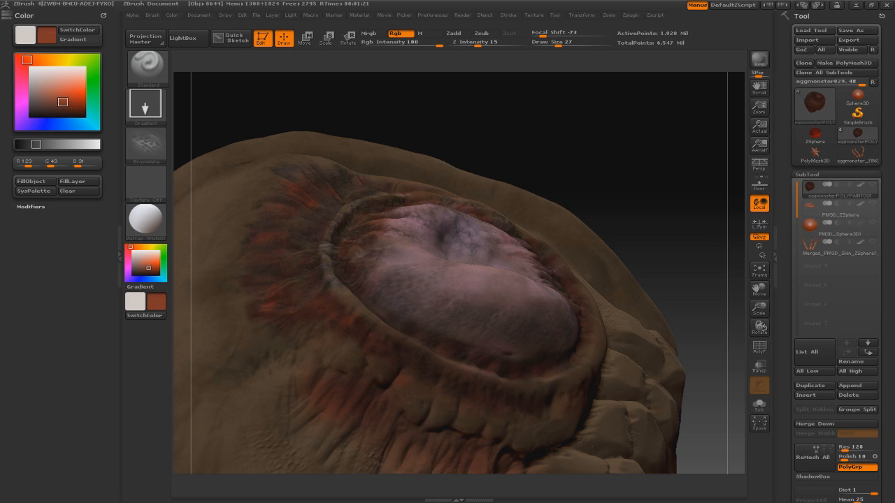
# Step: Tint the pad's rim with the FreeHand stroke in dark green, RGB 40, 63, 24 and 22, 32, 16, and return to DragRect
pyautogui.moveTo(713, 426); pyautogui.dragTo(709, 377)
pyautogui.click(93, 62)
pyautogui.click(54, 108)
pyautogui.click(145, 107)
pyautogui.click(299, 117)
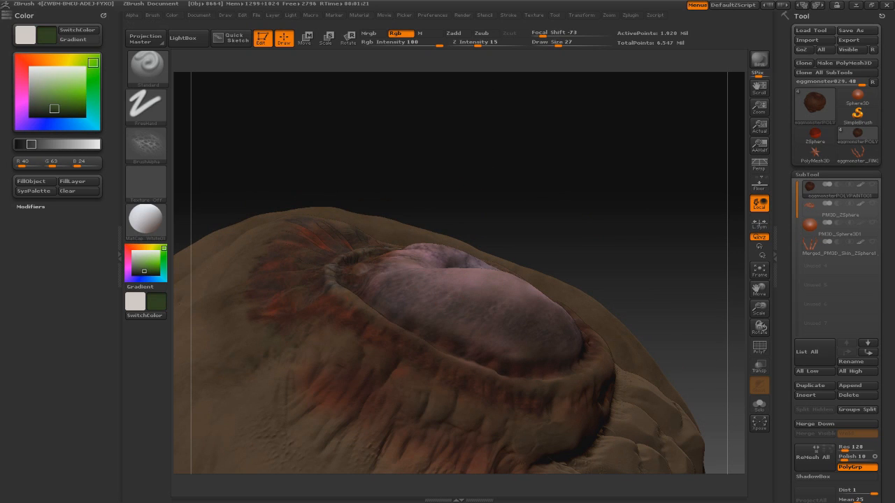
pyautogui.click(47, 112)
pyautogui.moveTo(671, 153); pyautogui.dragTo(689, 230)
pyautogui.click(145, 106)
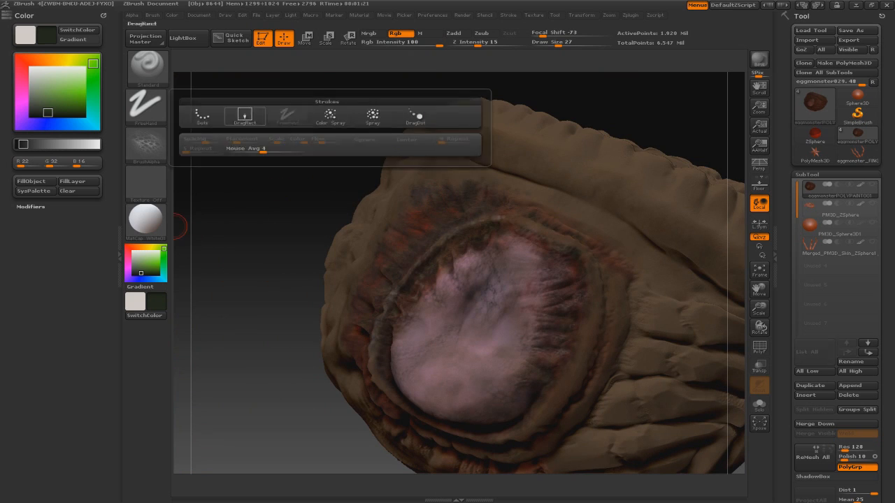
pyautogui.click(245, 116)
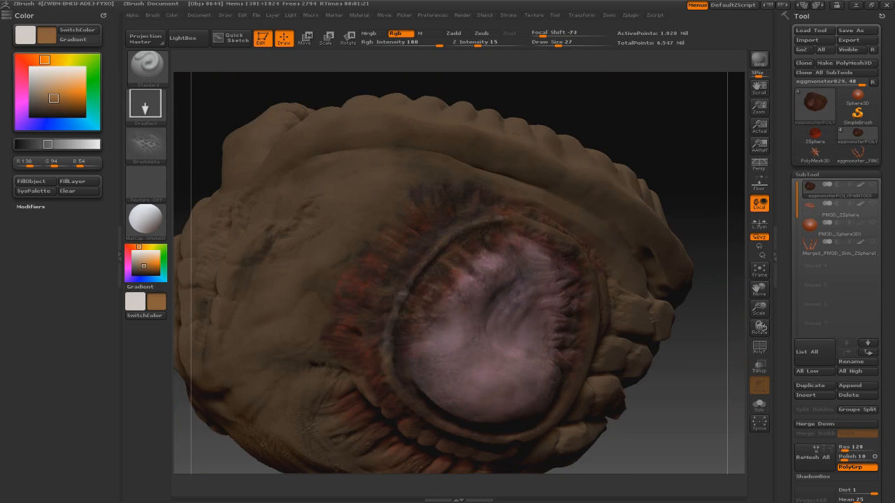
# Step: Try the Color Spray stroke in light brown, RGB 138, 94, 54, with different alphas on the brown skin and undo each test
pyautogui.click(145, 106)
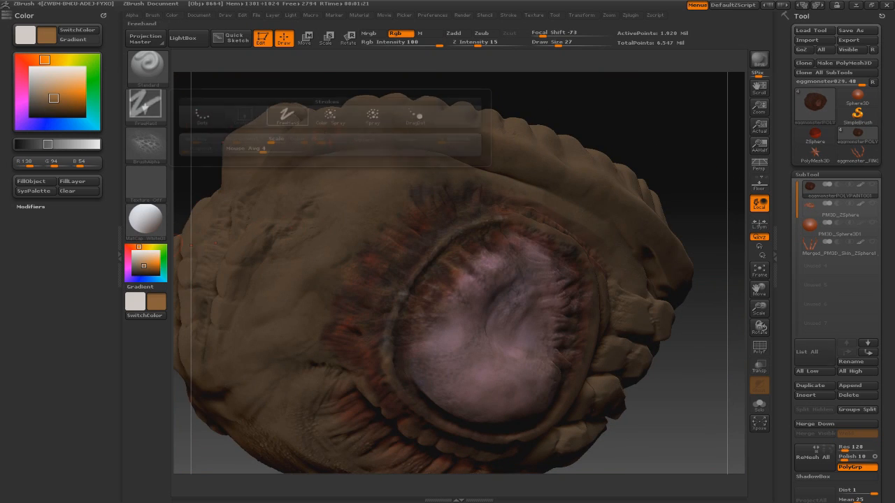
pyautogui.click(330, 116)
pyautogui.moveTo(671, 140); pyautogui.dragTo(692, 140)
pyautogui.hotkey('ctrl', 'z')
pyautogui.click(146, 144)
pyautogui.click(199, 157)
pyautogui.click(350, 195)
pyautogui.hotkey('ctrl', 'z')
pyautogui.click(145, 144)
pyautogui.moveTo(349, 196)
pyautogui.mouseDown()
pyautogui.moveTo(384, 192)
pyautogui.moveTo(360, 182)
pyautogui.mouseUp()
pyautogui.click(244, 207)
pyautogui.hotkey('ctrl', 'z')
# Step: Try spraying the skin in dark brown, RGB 50, 38, 27, with Alpha 47 and other alphas, and undo the strokes
pyautogui.click(45, 110)
pyautogui.click(145, 145)
pyautogui.click(543, 266)
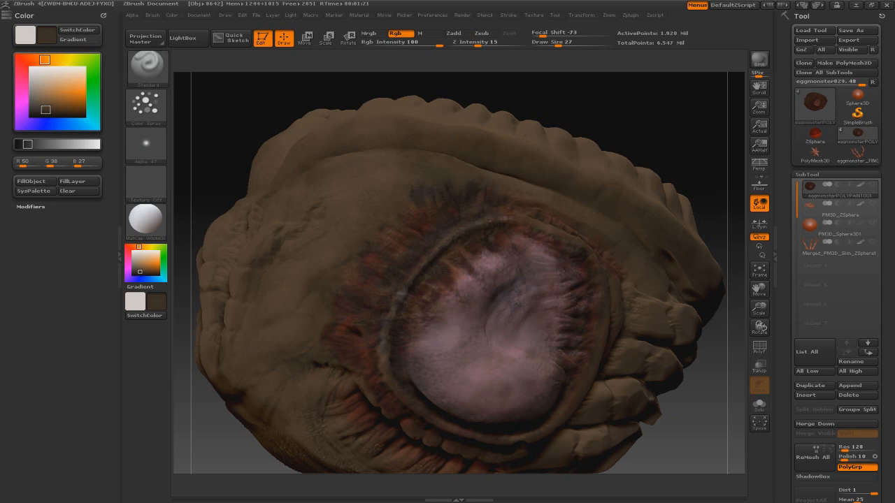
pyautogui.click(128, 248)
pyautogui.click(139, 273)
pyautogui.click(145, 145)
pyautogui.click(416, 305)
pyautogui.click(145, 105)
pyautogui.click(351, 112)
pyautogui.moveTo(372, 176); pyautogui.dragTo(316, 244)
pyautogui.hotkey('ctrl', 'z')
pyautogui.click(146, 144)
pyautogui.click(202, 154)
pyautogui.moveTo(288, 312); pyautogui.dragTo(371, 176)
pyautogui.hotkey('ctrl', 'z')
# Step: Set up the FreeHand stroke with a scaly skin alpha and sample the skin's brown, RGB 91, 71, 53
pyautogui.click(145, 106)
pyautogui.click(285, 117)
pyautogui.click(145, 145)
pyautogui.click(372, 174)
pyautogui.press('c')
pyautogui.press('c')
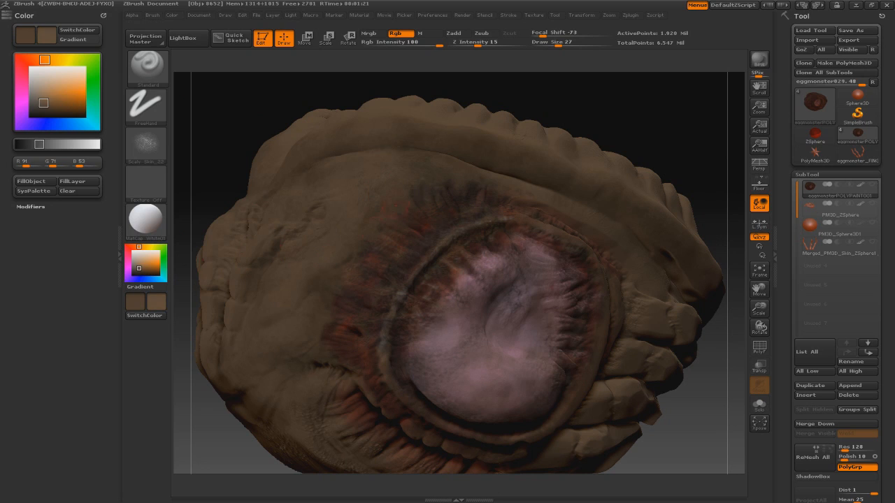
# Step: Darken the outer border of the folds in dark brown, RGB 32, 24, 16, and stamp black shadows into them with DragRect
pyautogui.moveTo(342, 264)
pyautogui.mouseDown()
pyautogui.moveTo(327, 300)
pyautogui.moveTo(310, 294)
pyautogui.moveTo(336, 292)
pyautogui.mouseUp()
pyautogui.press('c')
pyautogui.moveTo(407, 211); pyautogui.dragTo(397, 220)
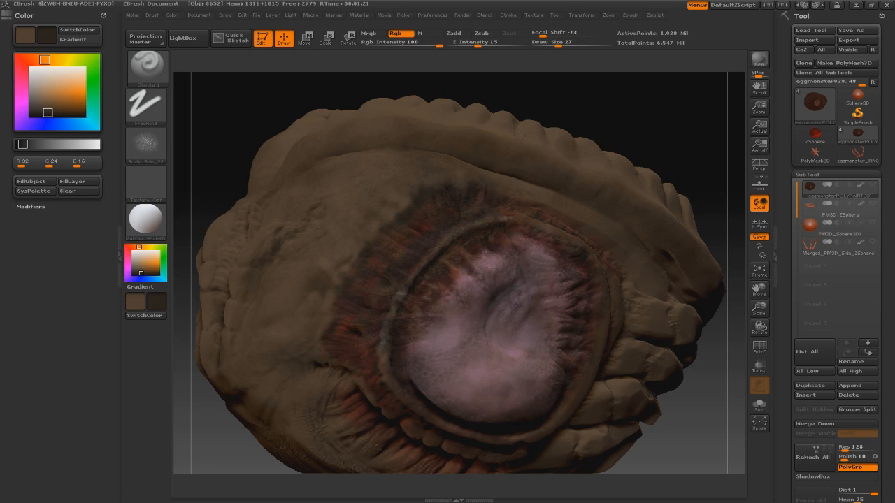
pyautogui.click(145, 106)
pyautogui.click(244, 117)
pyautogui.press('c')
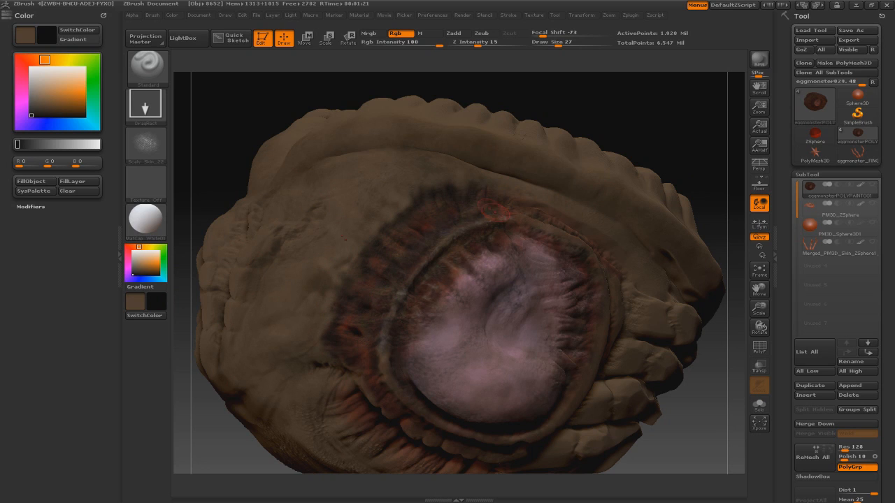
# Step: Stamp bright red, RGB 255, 0, 7, on the folds inside the pad's rim and soften it with sampled dark brown, RGB 48, 29, 30
pyautogui.moveTo(245, 150); pyautogui.dragTo(199, 181)
pyautogui.click(128, 248)
pyautogui.click(159, 263)
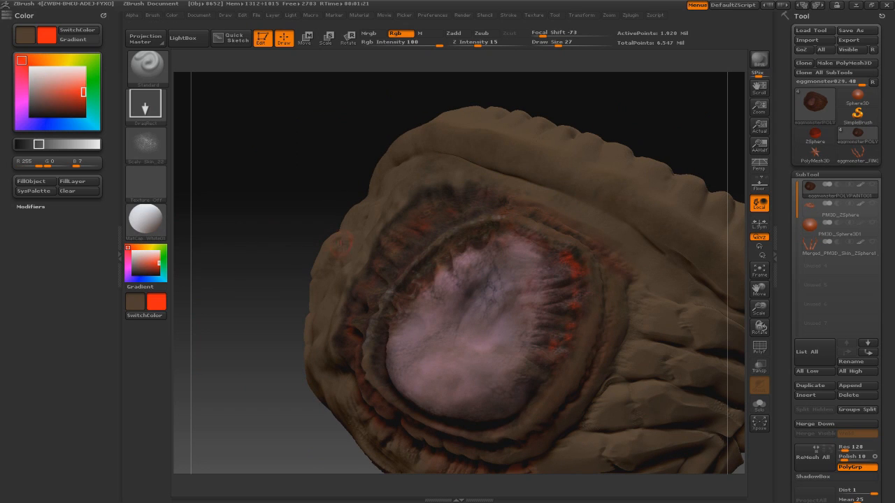
pyautogui.press('c')
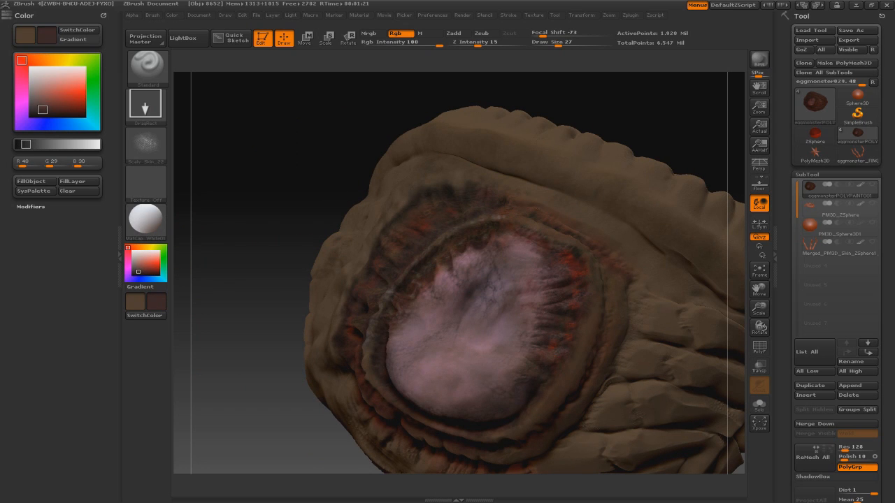
# Step: Stamp dark red, RGB 46, 12, 13 and sampled 48, 9, 10, along the folds between the pad's side and its rim
pyautogui.moveTo(231, 210); pyautogui.dragTo(280, 202)
pyautogui.click(147, 272)
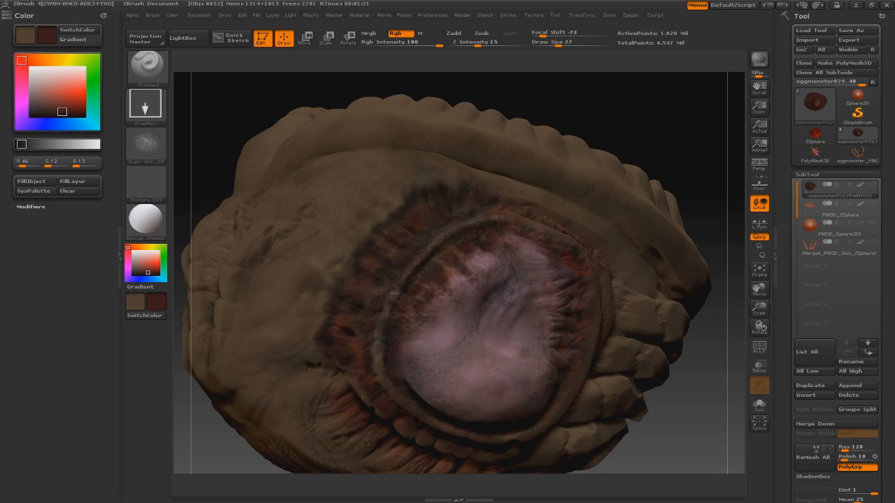
pyautogui.moveTo(671, 133); pyautogui.dragTo(622, 133)
pyautogui.moveTo(548, 290)
pyautogui.mouseDown()
pyautogui.moveTo(558, 295)
pyautogui.moveTo(550, 314)
pyautogui.mouseUp()
pyautogui.moveTo(548, 315)
pyautogui.mouseDown()
pyautogui.moveTo(558, 321)
pyautogui.moveTo(544, 351)
pyautogui.mouseUp()
pyautogui.moveTo(537, 364); pyautogui.dragTo(543, 368)
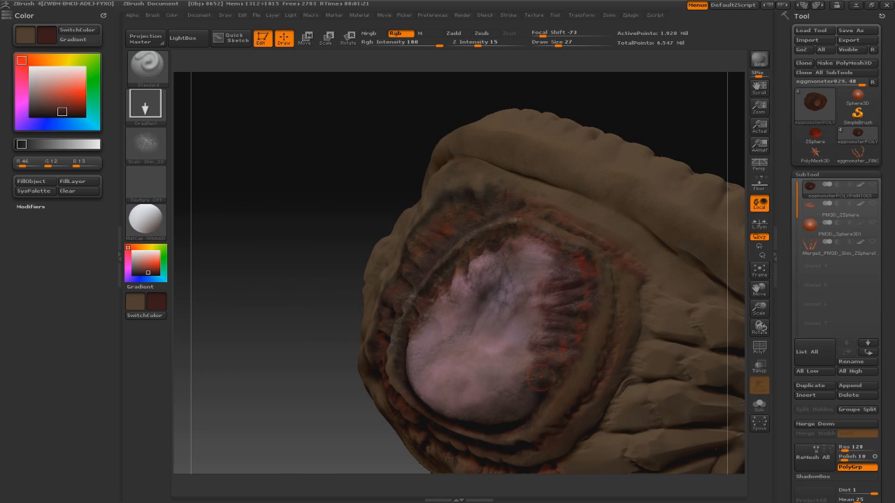
pyautogui.press('c')
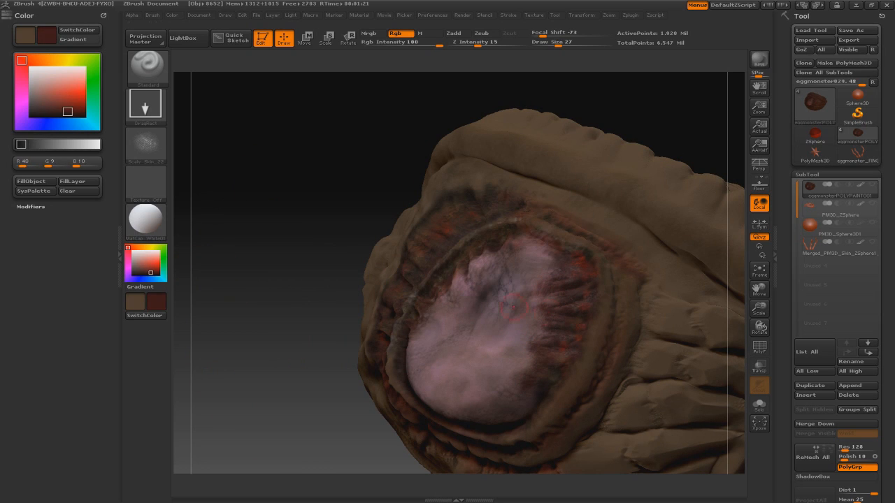
pyautogui.moveTo(534, 340); pyautogui.dragTo(541, 344)
pyautogui.moveTo(561, 294); pyautogui.dragTo(565, 299)
# Step: Stamp dark red over the outer folds beside the pad's rim and set a deeper red, RGB 63, 4, 6
pyautogui.keyDown('alt'); pyautogui.moveTo(671, 133); pyautogui.dragTo(672, 91); pyautogui.keyUp('alt')
pyautogui.moveTo(349, 238)
pyautogui.mouseDown()
pyautogui.moveTo(244, 238)
pyautogui.moveTo(349, 244)
pyautogui.moveTo(323, 318)
pyautogui.mouseUp()
pyautogui.moveTo(209, 245); pyautogui.dragTo(259, 245)
pyautogui.moveTo(308, 363); pyautogui.dragTo(314, 368)
pyautogui.moveTo(308, 404)
pyautogui.mouseDown()
pyautogui.moveTo(312, 411)
pyautogui.moveTo(331, 403)
pyautogui.mouseUp()
pyautogui.moveTo(333, 340); pyautogui.dragTo(339, 346)
pyautogui.moveTo(333, 276); pyautogui.dragTo(337, 281)
pyautogui.moveTo(355, 300); pyautogui.dragTo(361, 304)
pyautogui.moveTo(156, 265); pyautogui.dragTo(156, 271)
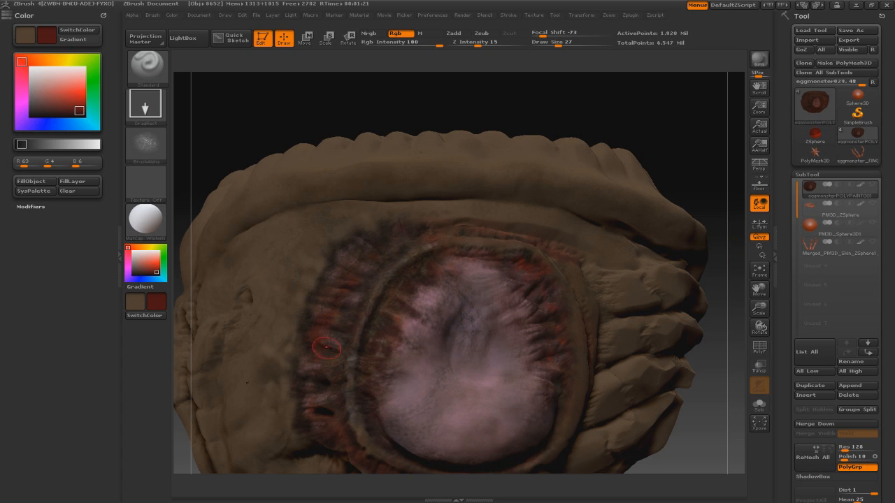
# Step: Extend the deep red over the outer folds and swap to brown, RGB 74, 56, 39, to touch up their border
pyautogui.keyDown('alt'); pyautogui.moveTo(688, 131); pyautogui.dragTo(682, 95); pyautogui.keyUp('alt')
pyautogui.moveTo(629, 133); pyautogui.dragTo(706, 140)
pyautogui.moveTo(657, 154); pyautogui.dragTo(511, 203)
pyautogui.press('v')
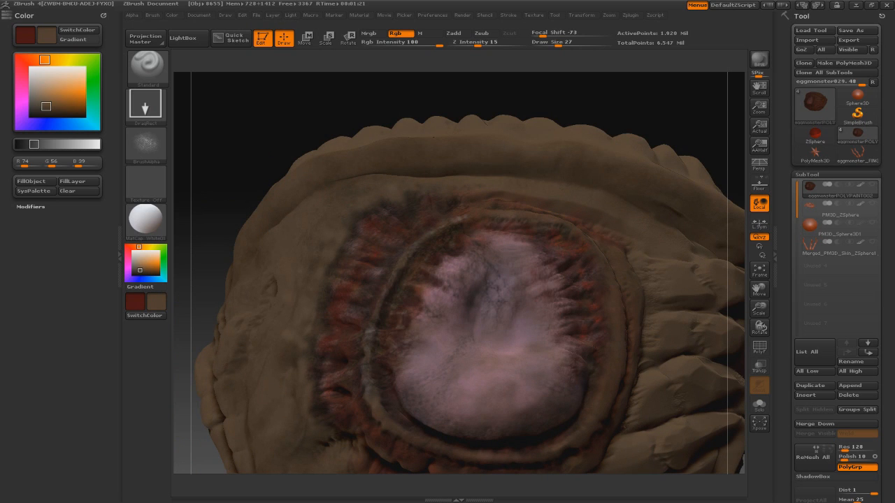
pyautogui.moveTo(199, 217); pyautogui.dragTo(245, 224)
pyautogui.press('v')
# Step: Stamp very dark red, RGB 26, 2, 3, into the groove outside the pad's rim and set the colour to RGB 55, 3, 5
pyautogui.click(156, 274)
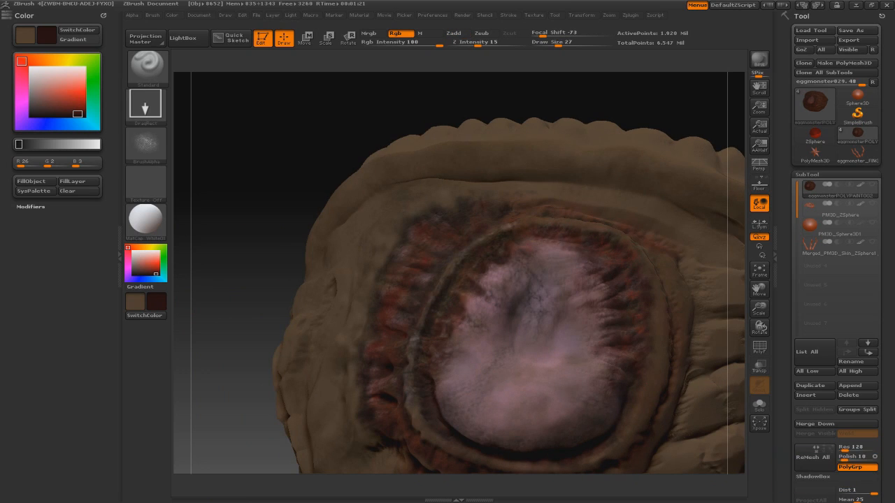
pyautogui.moveTo(197, 251)
pyautogui.mouseDown()
pyautogui.moveTo(359, 295)
pyautogui.moveTo(608, 325)
pyautogui.mouseUp()
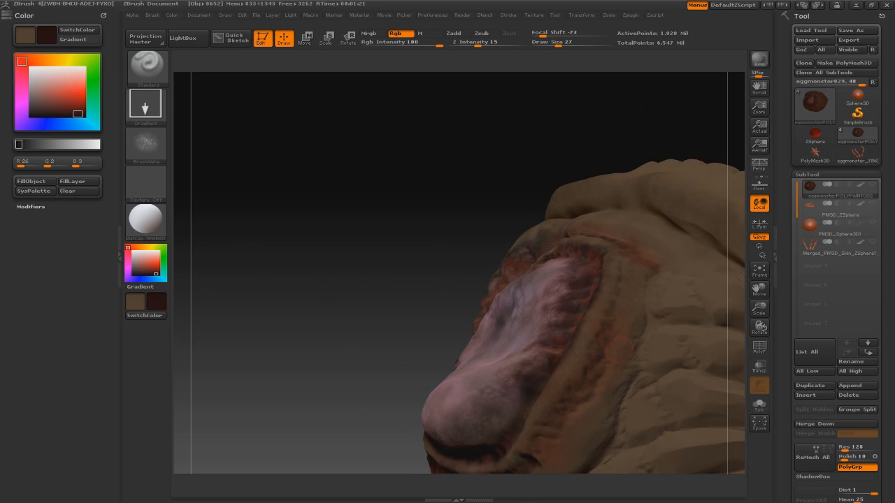
pyautogui.moveTo(652, 138); pyautogui.dragTo(660, 80)
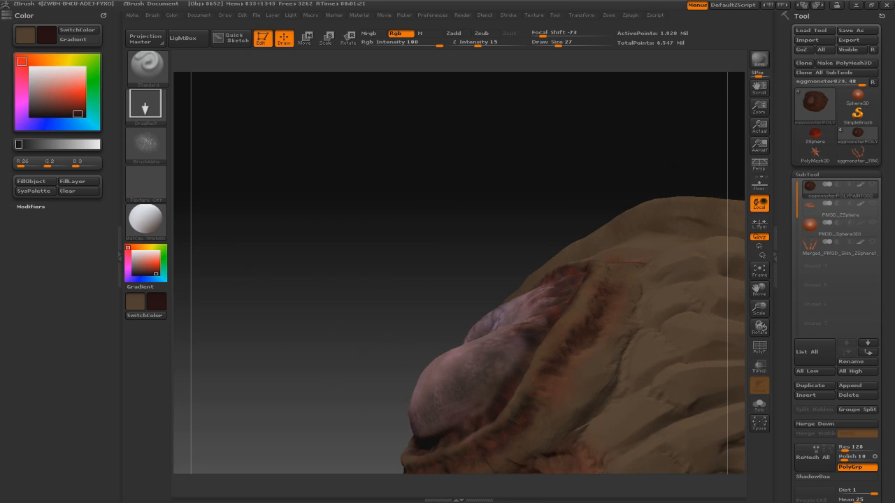
pyautogui.click(157, 273)
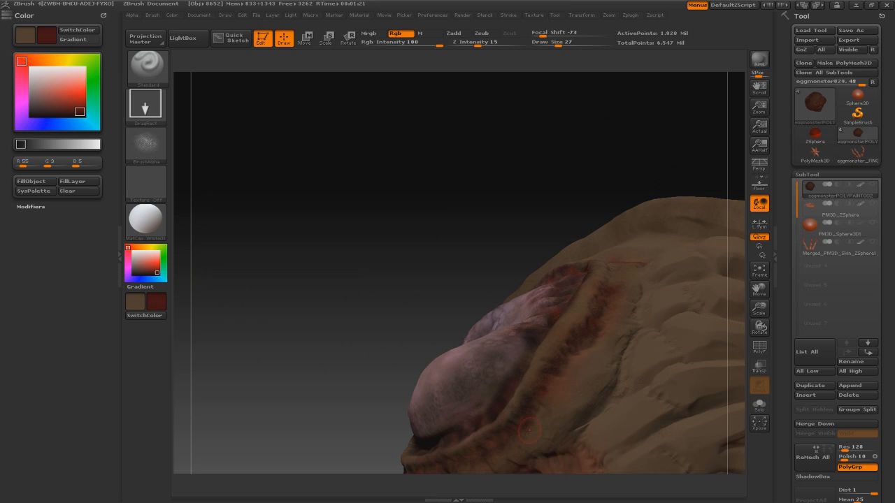
# Step: Stamp red shading along the length of the outer rim groove at draw size 27 and sample dark red, RGB 31, 8, 9
pyautogui.press('c')
pyautogui.moveTo(314, 280); pyautogui.dragTo(349, 279)
pyautogui.moveTo(600, 305); pyautogui.dragTo(616, 300)
pyautogui.moveTo(349, 280)
pyautogui.mouseDown()
pyautogui.moveTo(294, 300)
pyautogui.moveTo(349, 280)
pyautogui.mouseUp()
pyautogui.press('c')
pyautogui.moveTo(596, 328); pyautogui.dragTo(605, 335)
pyautogui.moveTo(540, 370); pyautogui.dragTo(552, 381)
pyautogui.press('c')
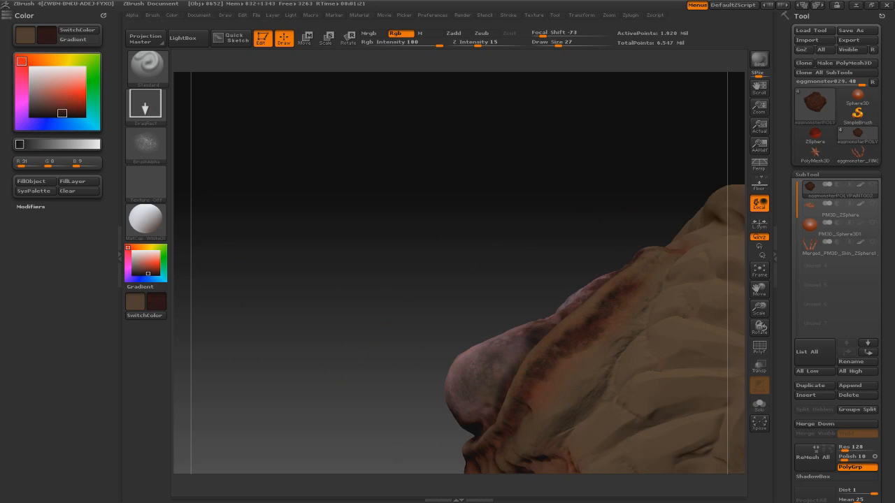
# Step: Soften the rim groove with sampled reddish brown, RGB 54, 23, 24, and set dark brown, RGB 44, 32, 24, with the FreeHand stroke
pyautogui.moveTo(293, 279); pyautogui.dragTo(307, 258)
pyautogui.press('c')
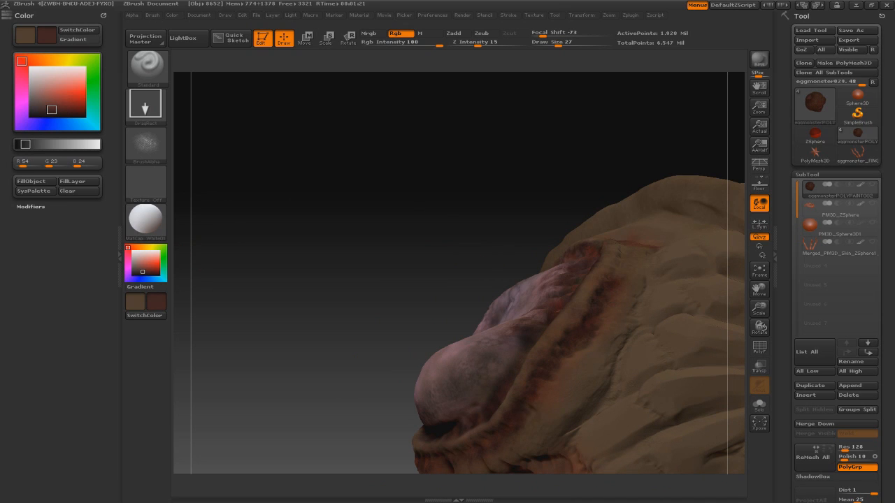
pyautogui.moveTo(279, 280)
pyautogui.mouseDown()
pyautogui.moveTo(342, 269)
pyautogui.moveTo(238, 283)
pyautogui.moveTo(305, 275)
pyautogui.mouseUp()
pyautogui.press('c')
pyautogui.click(145, 105)
pyautogui.click(274, 112)
pyautogui.press('v')
pyautogui.moveTo(138, 271); pyautogui.dragTo(139, 272)
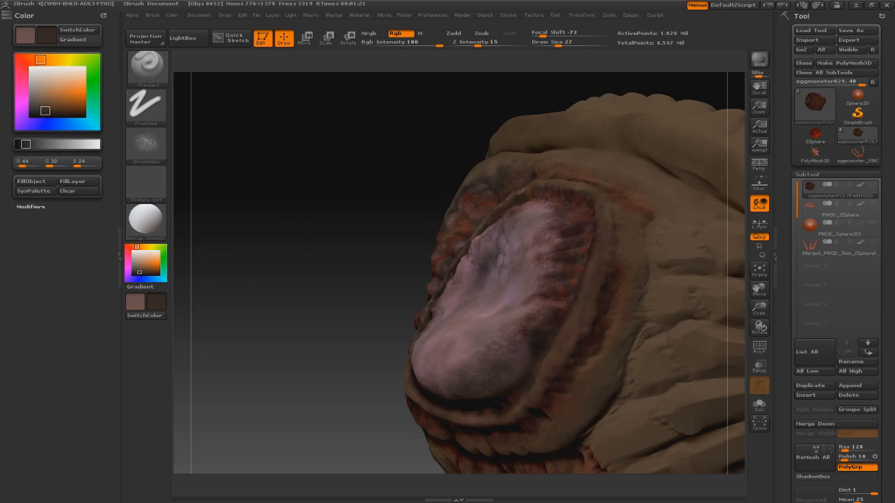
# Step: Apply a scaly skin alpha at draw size 12 in black, RGB 0, 0, 0, for fine detail in the pad's hollow
pyautogui.press('c')
pyautogui.moveTo(245, 280)
pyautogui.mouseDown()
pyautogui.moveTo(328, 276)
pyautogui.moveTo(280, 272)
pyautogui.mouseUp()
pyautogui.click(149, 143)
pyautogui.click(202, 270)
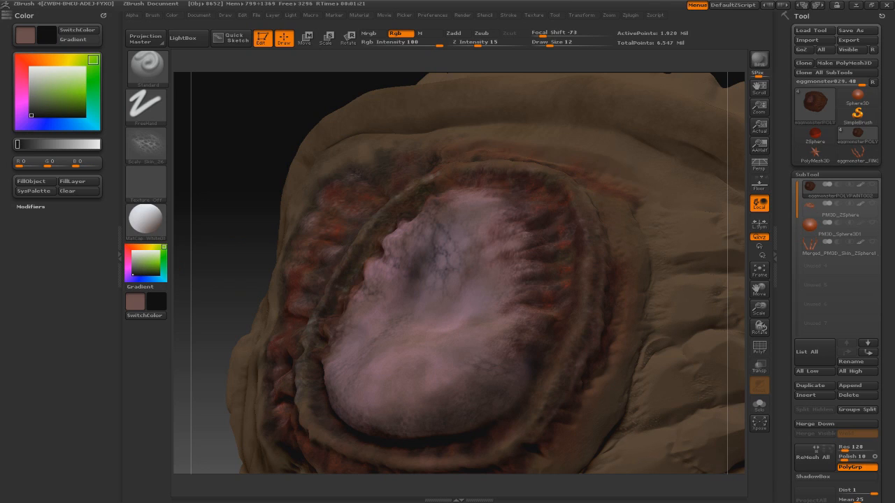
# Step: Set the paint colour to dark red, RGB 44, 14, 15, for scaly skin detail on the folds beside the pad
pyautogui.click(143, 280)
pyautogui.click(158, 263)
pyautogui.click(146, 273)
pyautogui.moveTo(142, 280); pyautogui.dragTo(128, 249)
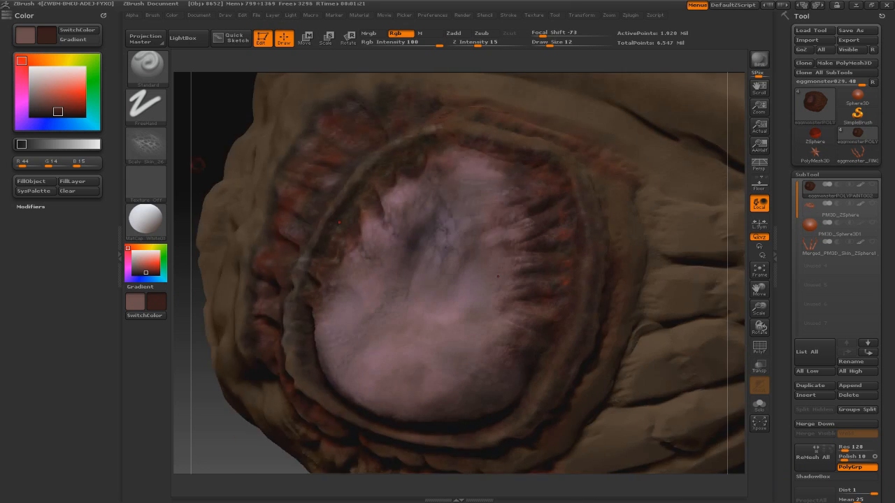
# Step: Stamp scaly detail along the pad's rim with the DragRect stroke in pink, RGB 166, 103, 106, and set near-black, RGB 8, 2, 2
pyautogui.click(145, 106)
pyautogui.moveTo(143, 274); pyautogui.dragTo(176, 279)
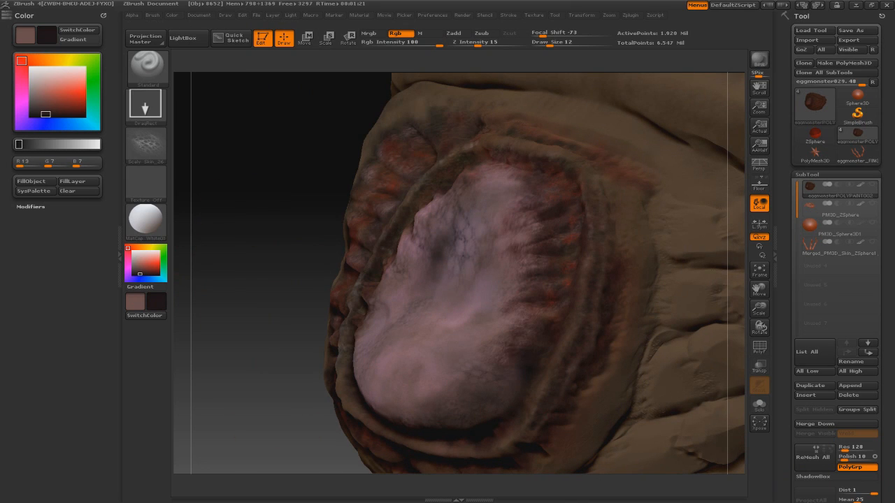
pyautogui.click(139, 263)
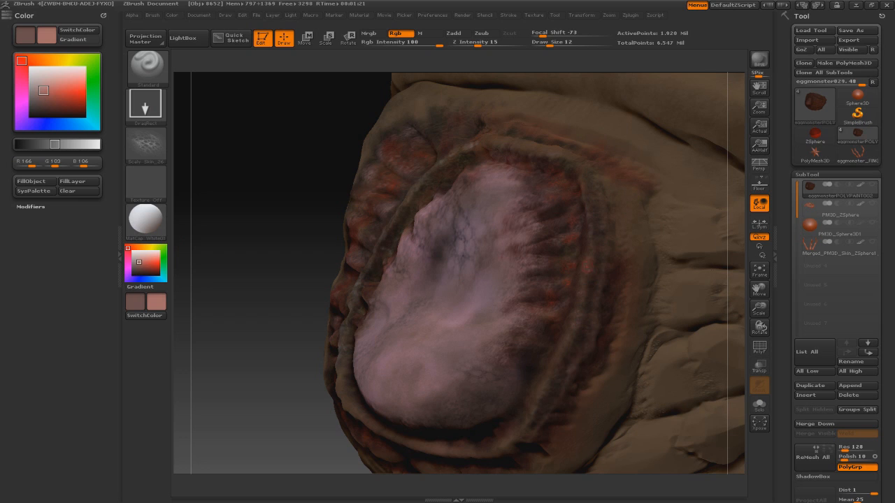
pyautogui.click(148, 274)
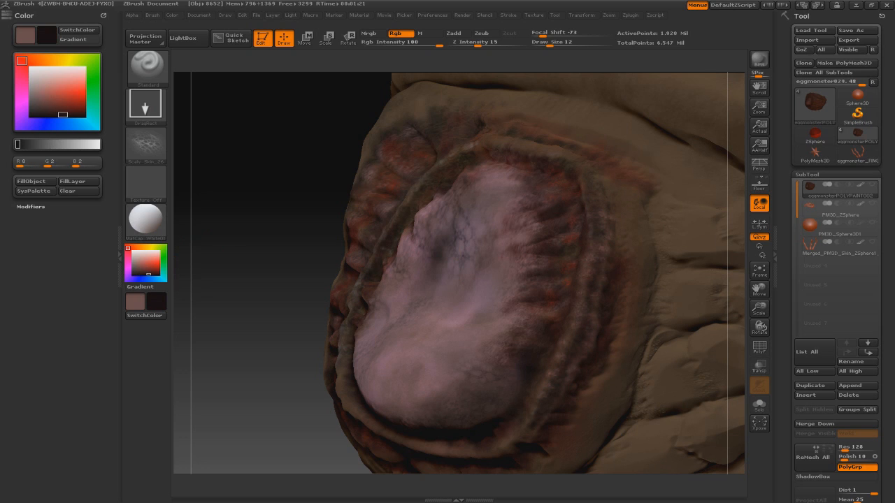
pyautogui.keyDown('alt'); pyautogui.moveTo(280, 280); pyautogui.dragTo(237, 252); pyautogui.keyUp('alt')
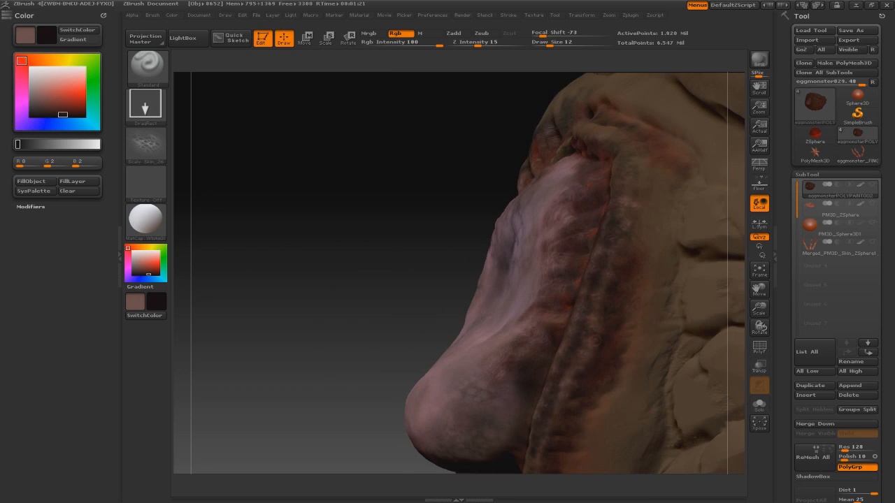
# Step: Stamp dark red, RGB 63, 6, 9, around the pad's folds and sample red, RGB 72, 16, 15, at draw size 34
pyautogui.click(155, 272)
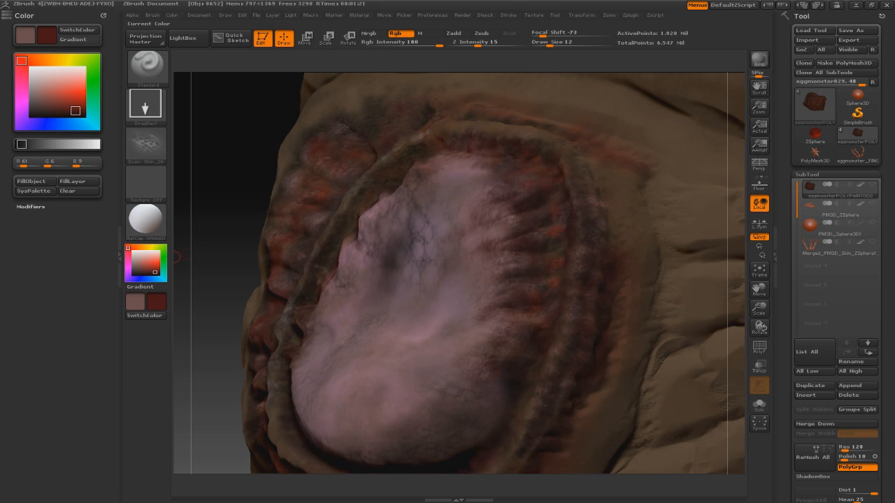
pyautogui.press('c')
pyautogui.keyDown('alt'); pyautogui.moveTo(216, 280); pyautogui.dragTo(217, 210); pyautogui.keyUp('alt')
pyautogui.moveTo(692, 150)
pyautogui.mouseDown()
pyautogui.moveTo(612, 163)
pyautogui.moveTo(699, 157)
pyautogui.moveTo(559, 133)
pyautogui.moveTo(632, 143)
pyautogui.mouseUp()
pyautogui.press('c')
pyautogui.moveTo(657, 272)
pyautogui.keyDown('alt'); pyautogui.mouseDown()
pyautogui.moveTo(638, 222)
pyautogui.moveTo(630, 255)
pyautogui.mouseUp(); pyautogui.keyUp('alt')
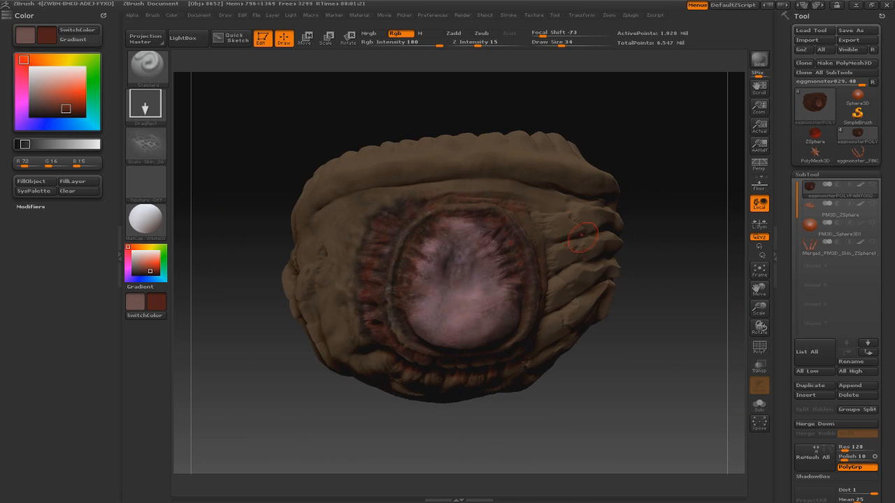
# Step: Stamp scaly detail on the skin around and below the pad, sampling brown, RGB 82, 62, 44
pyautogui.keyDown('alt'); pyautogui.moveTo(611, 138); pyautogui.dragTo(607, 175); pyautogui.keyUp('alt')
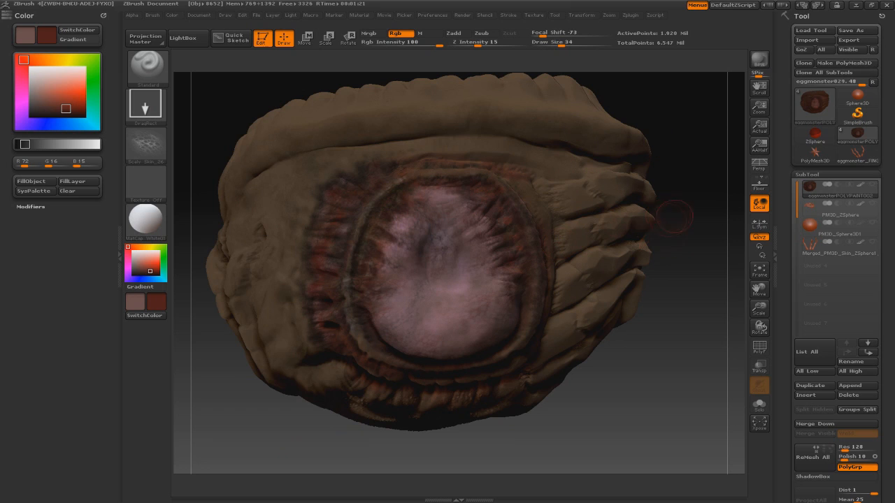
pyautogui.moveTo(671, 245); pyautogui.dragTo(606, 246)
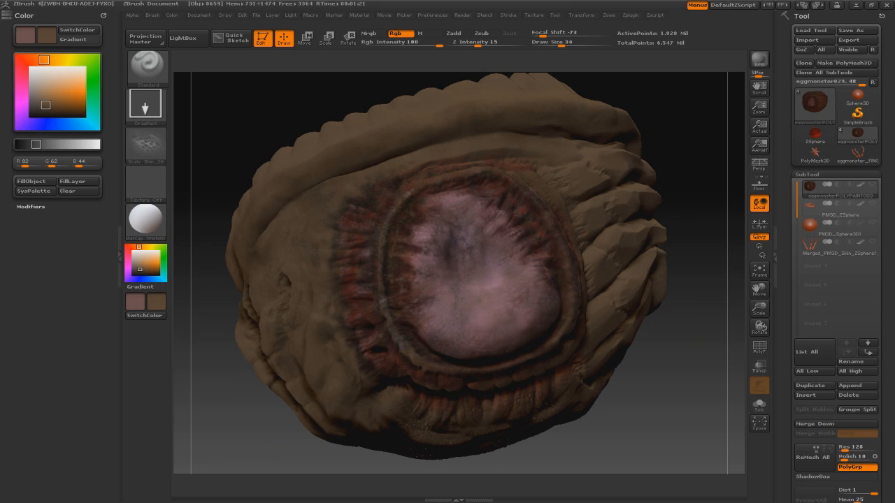
pyautogui.moveTo(699, 420)
pyautogui.mouseDown()
pyautogui.moveTo(688, 350)
pyautogui.moveTo(702, 353)
pyautogui.moveTo(689, 412)
pyautogui.mouseUp()
# Step: Swap the two paint colours and stamp light pink scaly highlights over the pad's lower bulge and left edge
pyautogui.press('v')
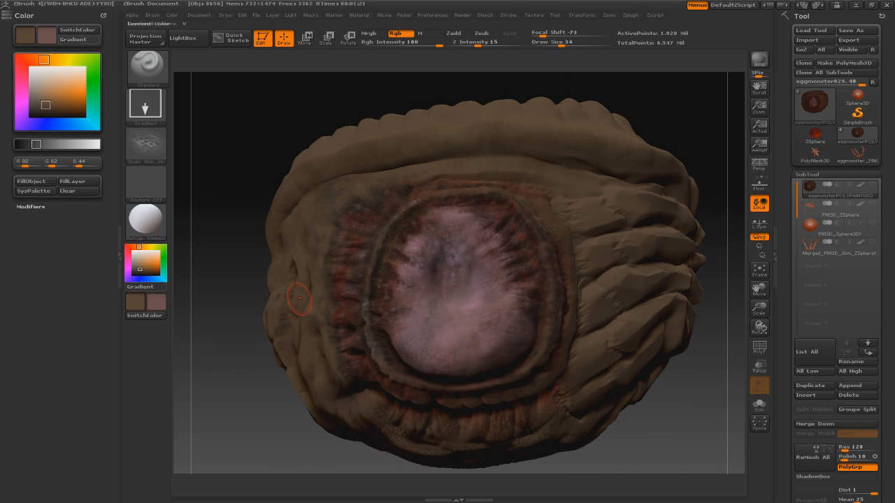
pyautogui.click(141, 260)
pyautogui.moveTo(483, 321); pyautogui.dragTo(492, 329)
pyautogui.moveTo(699, 419); pyautogui.dragTo(601, 419)
pyautogui.moveTo(492, 348); pyautogui.dragTo(498, 355)
pyautogui.moveTo(279, 391); pyautogui.dragTo(384, 398)
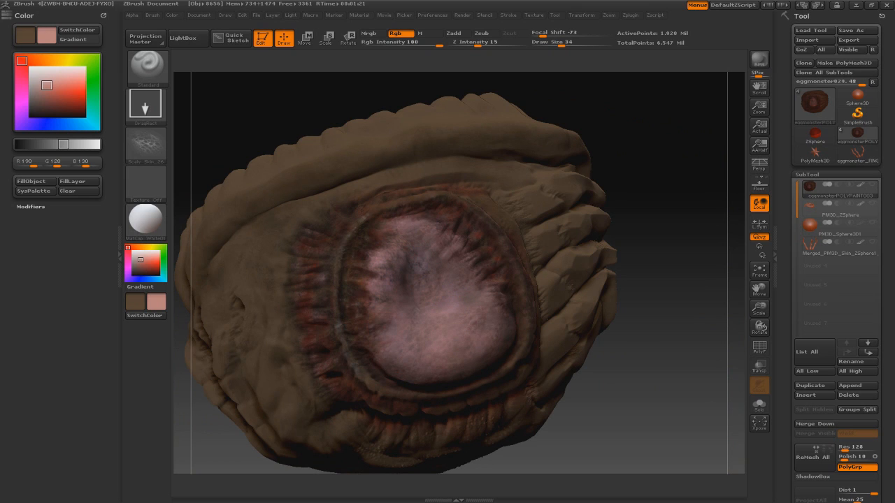
pyautogui.moveTo(374, 342); pyautogui.dragTo(380, 348)
pyautogui.moveTo(388, 358); pyautogui.dragTo(396, 365)
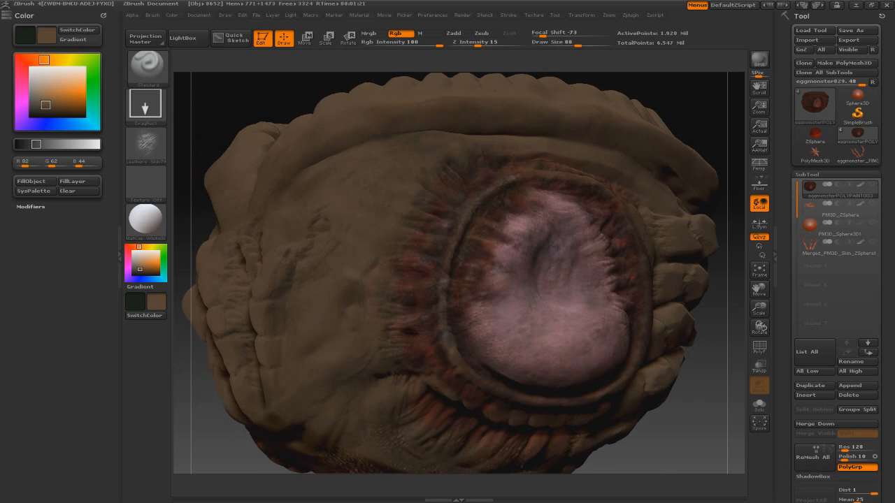
# Step: Stamp leathery detail on and around the pad in sampled dark brown, RGB 57, 33, 29, and dusty pink, RGB 123, 84, 92
pyautogui.press('c')
pyautogui.press('c')
pyautogui.press('v')
pyautogui.press('c')
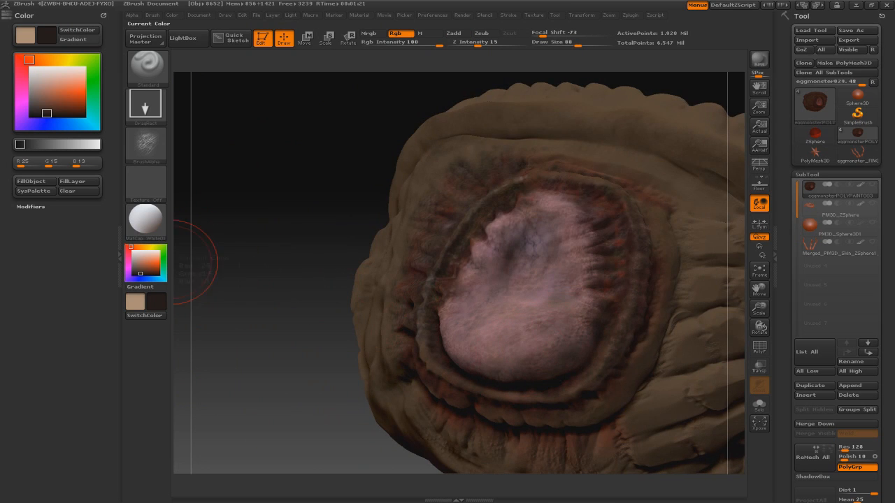
pyautogui.press('c')
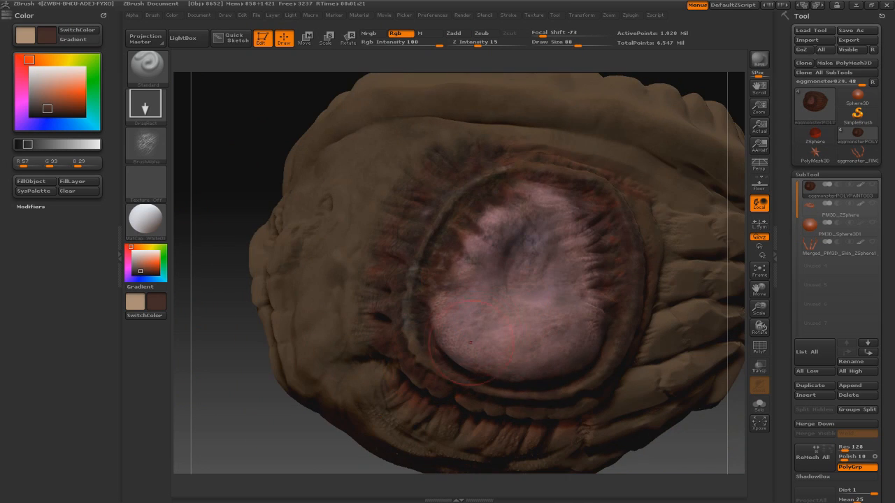
pyautogui.press('c')
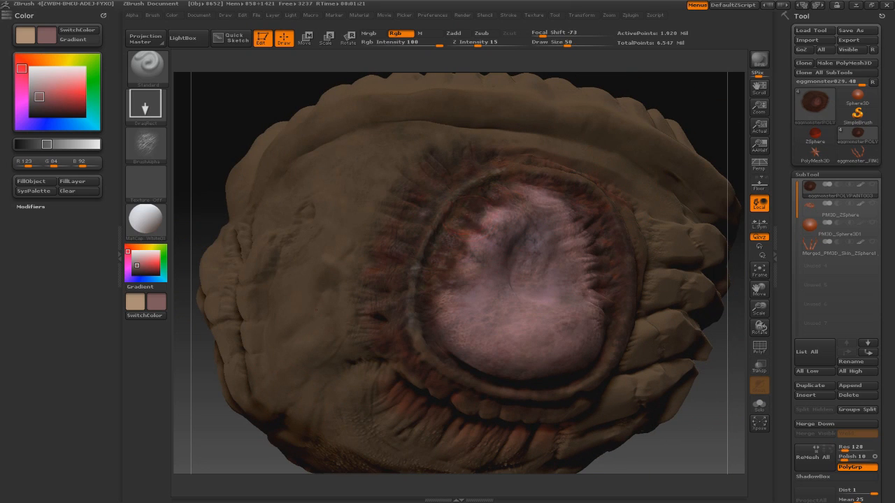
pyautogui.press('ctrl')
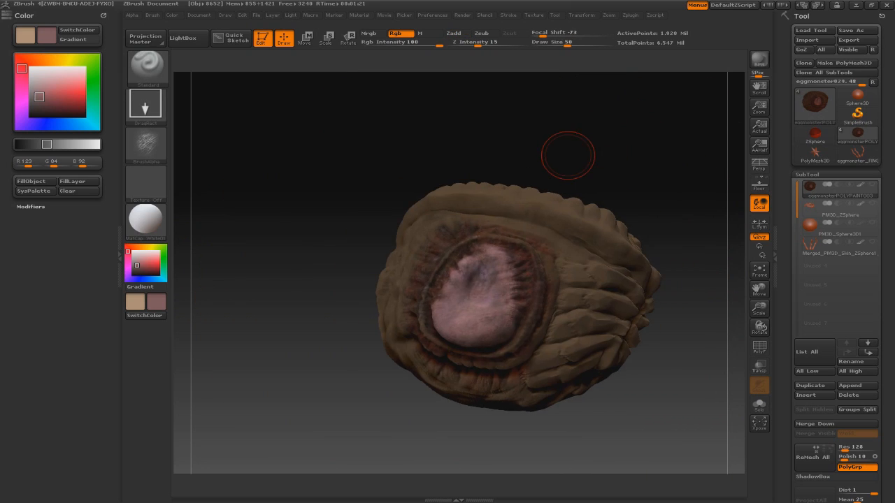
# Step: Select a leathery skin alpha and stamp dark brown, RGB 36, 25, 22, on the front of the thick upper collar
pyautogui.moveTo(857, 115)
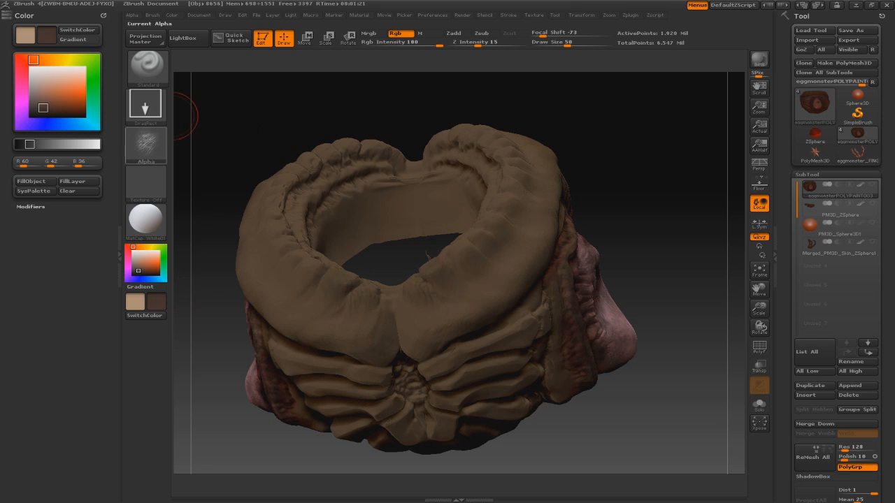
pyautogui.click(146, 146)
pyautogui.click(244, 173)
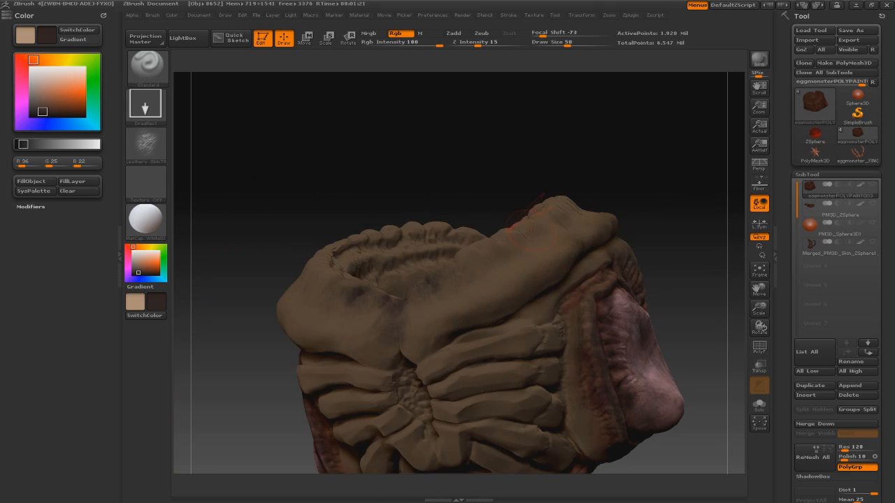
# Step: Select a scaly skin alpha and stamp dark brown, RGB 30, 23, 18, blotches along the collar's ridge
pyautogui.click(146, 145)
pyautogui.click(422, 305)
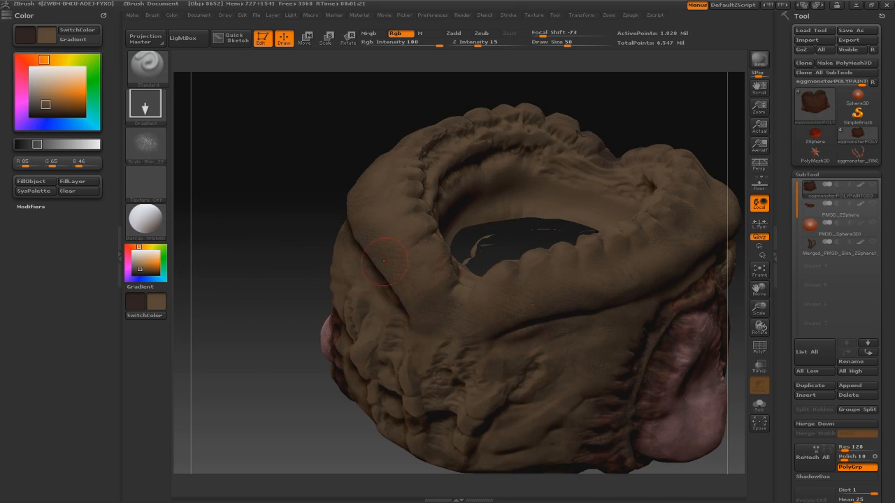
pyautogui.click(138, 273)
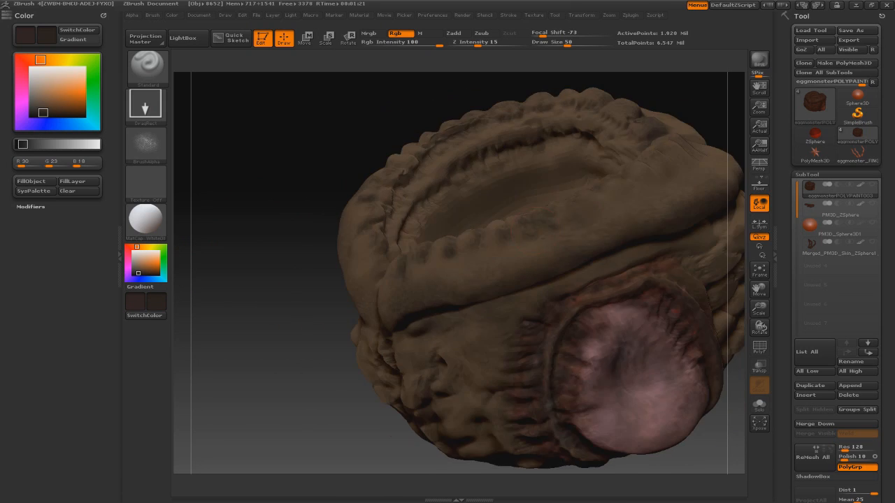
pyautogui.click(156, 301)
pyautogui.click(156, 301)
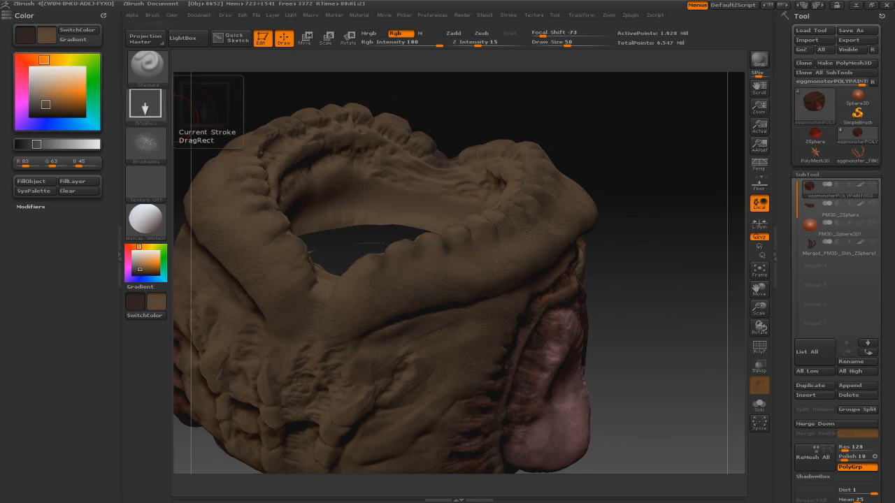
# Step: Switch to the FreeHand stroke at draw size 86 and paint light brown, RGB 144, 104, 68, highlights on the collar's bumps
pyautogui.click(147, 106)
pyautogui.press('v')
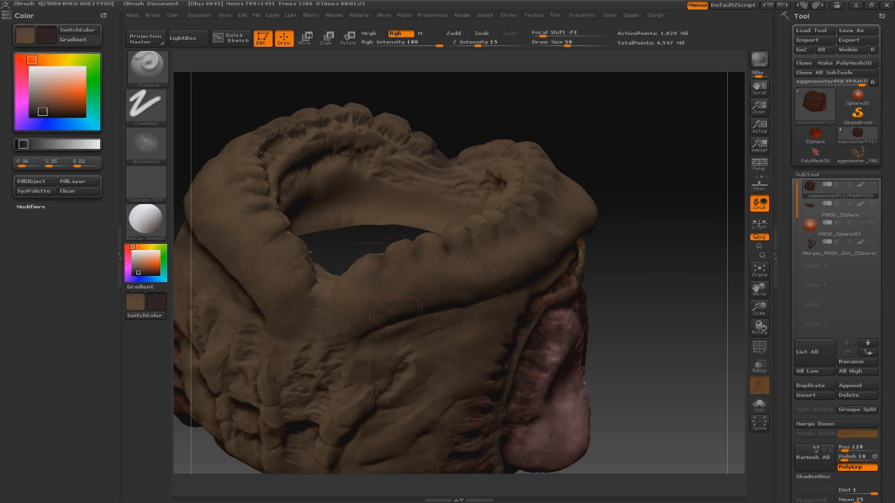
pyautogui.press('v')
pyautogui.press('v')
pyautogui.press('s')
pyautogui.moveTo(439, 273); pyautogui.dragTo(443, 274)
pyautogui.press('v')
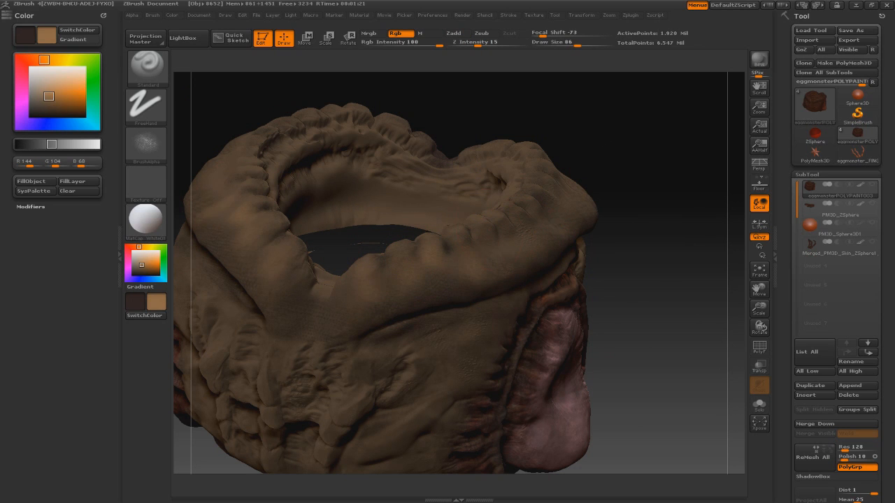
# Step: Shade the grooves between the collar's bumps in dark browns, RGB 36, 25, 22 and RGB 19, 14, 10, at draw size 56
pyautogui.press('v')
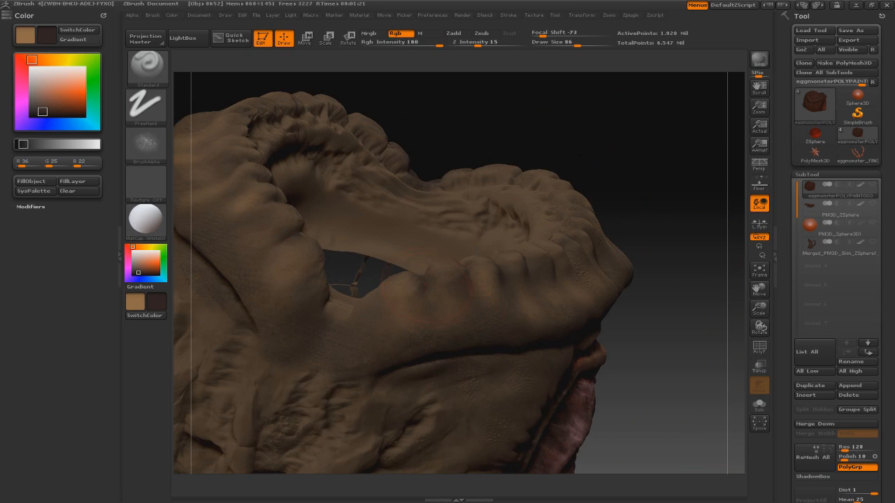
pyautogui.moveTo(377, 299); pyautogui.dragTo(339, 318)
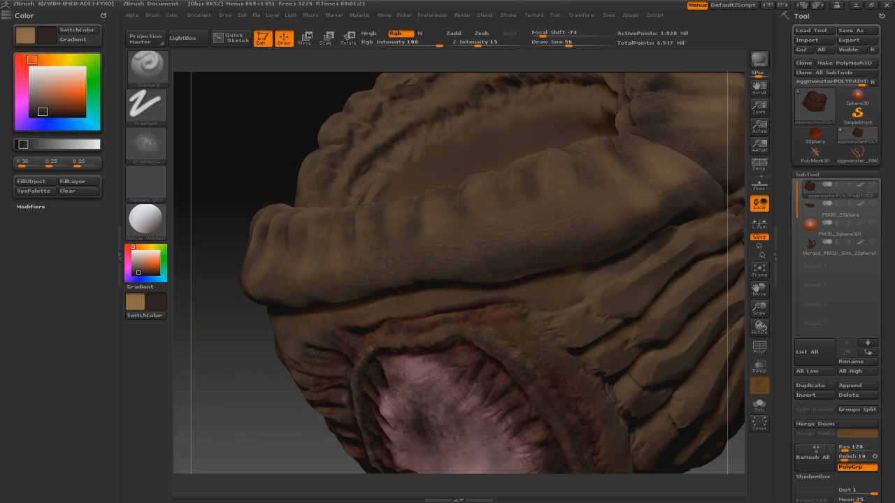
pyautogui.press('v')
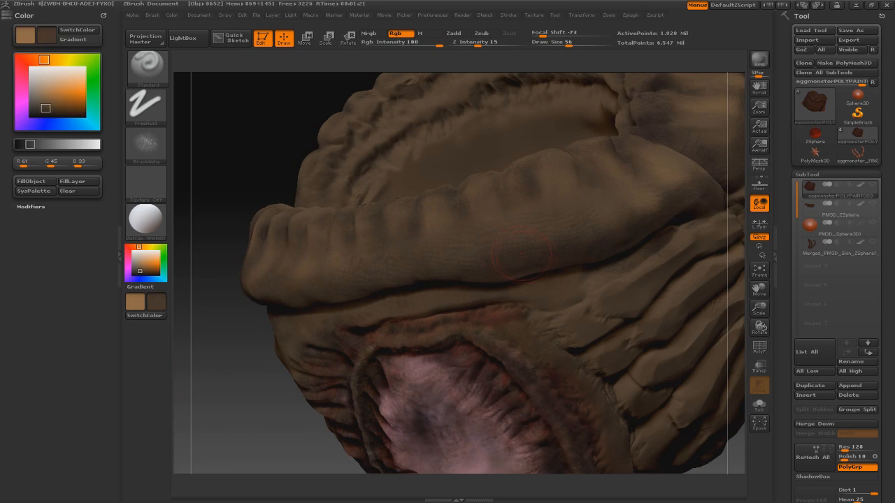
pyautogui.press('v')
pyautogui.click(140, 273)
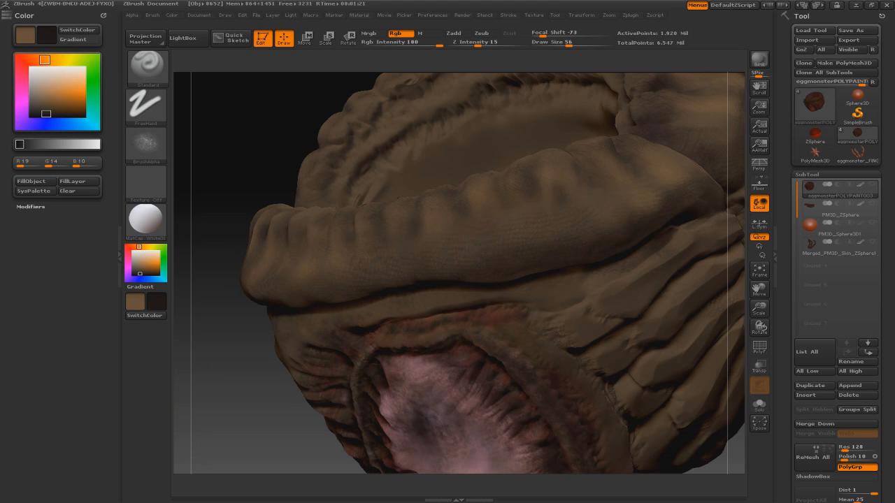
pyautogui.moveTo(616, 160); pyautogui.dragTo(619, 195)
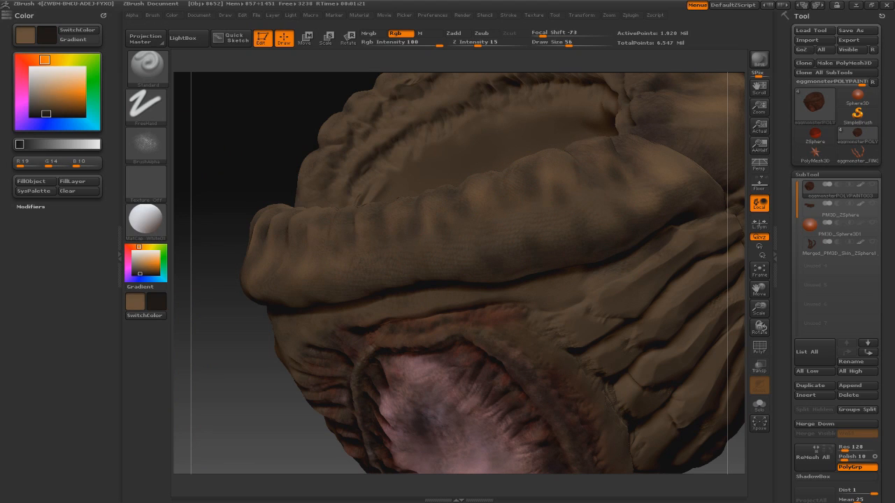
pyautogui.press('v')
pyautogui.press('v')
pyautogui.press('v')
# Step: Switch to the DragRect stroke with a scaly skin alpha and set the paint colour to black, RGB 0, 0, 0
pyautogui.keyDown('alt'); pyautogui.moveTo(231, 391); pyautogui.dragTo(231, 315); pyautogui.keyUp('alt')
pyautogui.moveTo(279, 280); pyautogui.dragTo(498, 255)
pyautogui.press('v')
pyautogui.click(145, 106)
pyautogui.click(244, 114)
pyautogui.click(145, 144)
pyautogui.click(392, 258)
pyautogui.click(142, 271)
pyautogui.click(142, 252)
pyautogui.click(133, 275)
# Step: Stamp black scaly bands into the grooves between the bumps along the collar's outer side
pyautogui.moveTo(402, 295); pyautogui.dragTo(417, 337)
pyautogui.moveTo(629, 154); pyautogui.dragTo(685, 203)
pyautogui.moveTo(529, 274); pyautogui.dragTo(530, 285)
pyautogui.moveTo(595, 279); pyautogui.dragTo(585, 287)
pyautogui.moveTo(632, 239); pyautogui.dragTo(638, 297)
pyautogui.keyDown('alt'); pyautogui.moveTo(716, 94); pyautogui.dragTo(569, 116); pyautogui.keyUp('alt')
pyautogui.moveTo(529, 253); pyautogui.dragTo(546, 309)
pyautogui.moveTo(650, 126); pyautogui.dragTo(706, 143)
pyautogui.moveTo(569, 247); pyautogui.dragTo(585, 284)
pyautogui.moveTo(615, 245)
pyautogui.mouseDown()
pyautogui.moveTo(634, 282)
pyautogui.moveTo(692, 300)
pyautogui.mouseUp()
pyautogui.keyDown('alt'); pyautogui.moveTo(650, 64); pyautogui.dragTo(501, 28); pyautogui.keyUp('alt')
# Step: Extend the black, RGB 0, 0, 0, scaly bands along the rest of the collar's side
pyautogui.press('v')
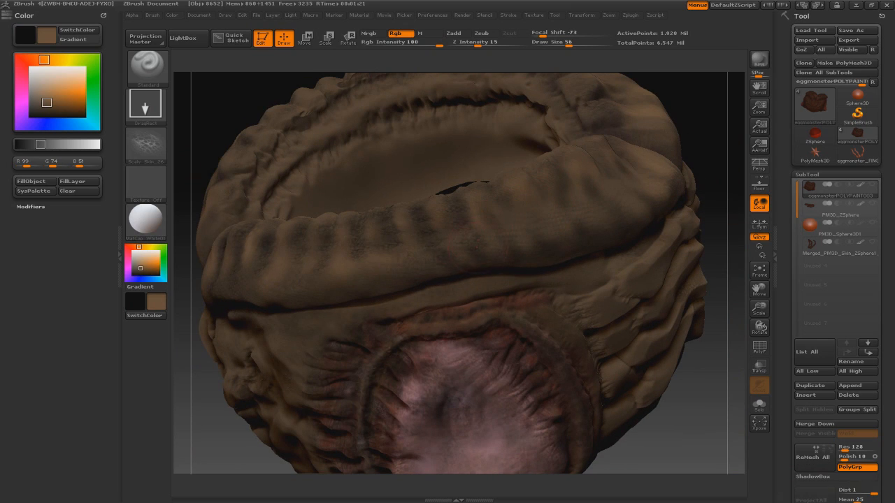
pyautogui.press('v')
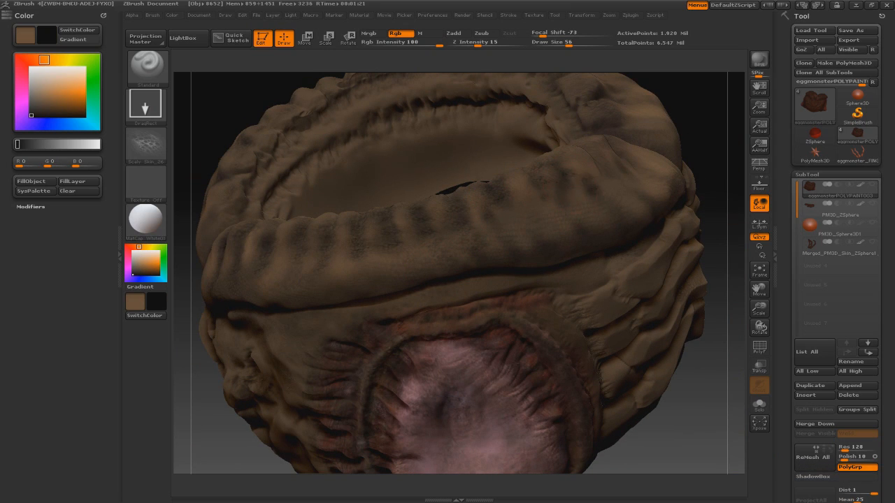
pyautogui.moveTo(720, 293); pyautogui.dragTo(601, 287)
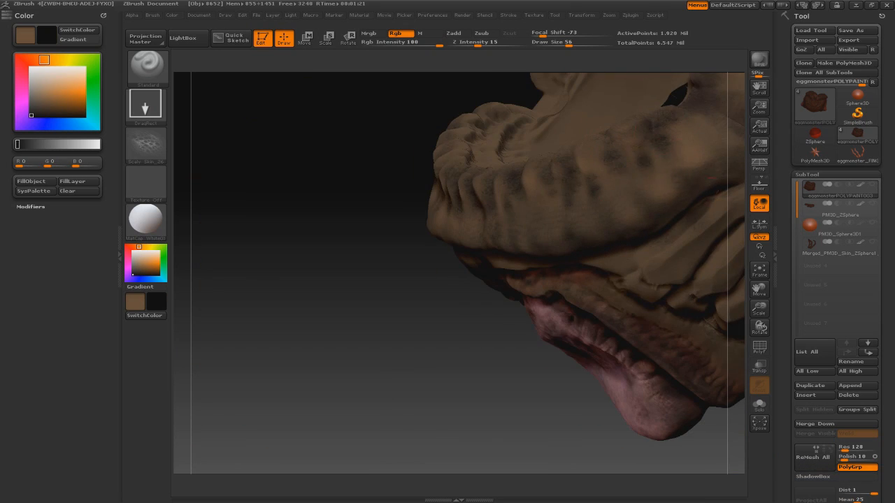
pyautogui.moveTo(644, 209); pyautogui.dragTo(652, 216)
pyautogui.moveTo(279, 315); pyautogui.dragTo(370, 300)
# Step: Swap to light tan and stamp scaly highlights on the bumps between the collar's dark bands
pyautogui.press('v')
pyautogui.press('c')
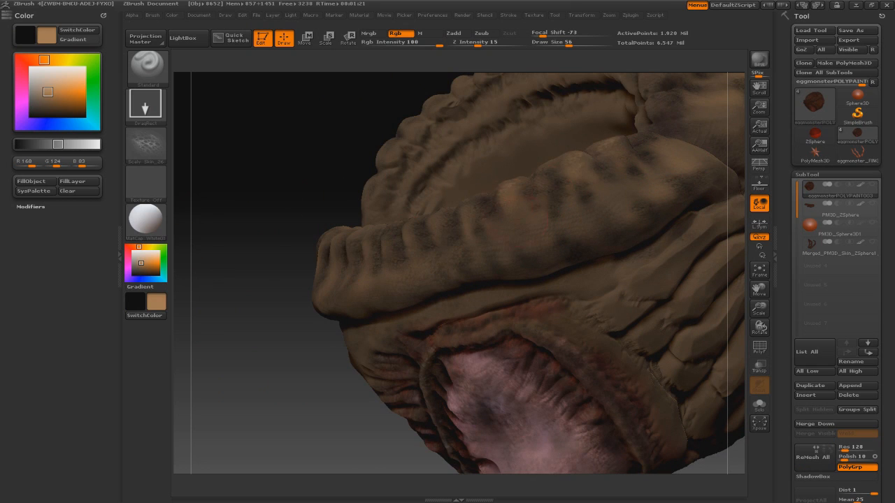
pyautogui.moveTo(266, 280); pyautogui.dragTo(377, 287)
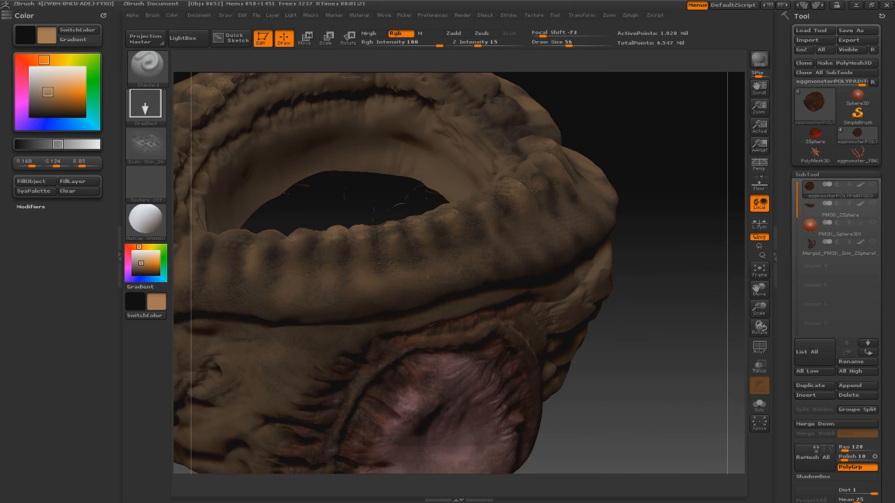
pyautogui.keyDown('alt'); pyautogui.moveTo(594, 420); pyautogui.dragTo(671, 335); pyautogui.keyUp('alt')
pyautogui.press('v')
pyautogui.press('v')
pyautogui.moveTo(279, 391); pyautogui.dragTo(349, 391)
pyautogui.press('c')
pyautogui.moveTo(692, 398); pyautogui.dragTo(601, 314)
# Step: Tint the collar's lower front with muted purple shading and sample brown, RGB 95, 72, 50
pyautogui.click(128, 278)
pyautogui.click(140, 272)
pyautogui.moveTo(290, 238); pyautogui.dragTo(594, 224)
pyautogui.moveTo(294, 178); pyautogui.dragTo(594, 314)
pyautogui.press('c')
pyautogui.moveTo(615, 280); pyautogui.dragTo(511, 238)
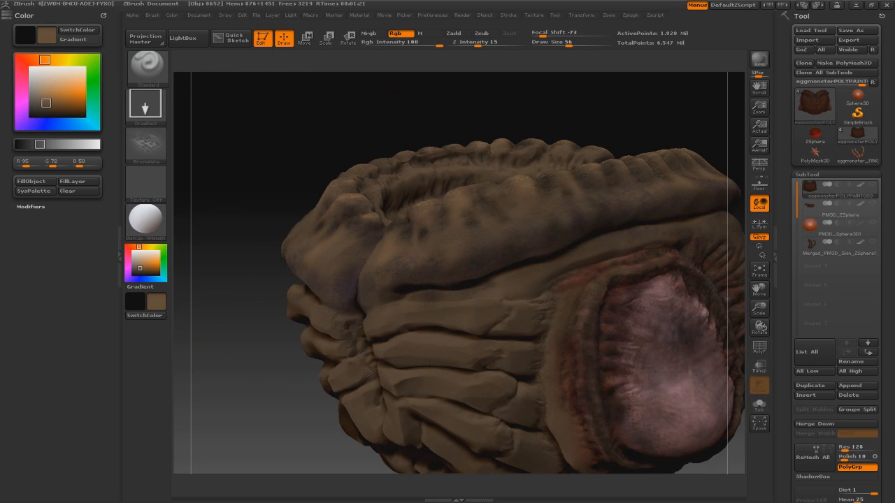
# Step: Tint the grooves on the collar's front side with dark green, RGB 36, 70, 7, and dark teal, RGB 7, 51, 37
pyautogui.keyDown('alt'); pyautogui.moveTo(638, 179); pyautogui.dragTo(629, 210); pyautogui.keyUp('alt')
pyautogui.keyDown('alt'); pyautogui.moveTo(629, 209); pyautogui.dragTo(494, 212); pyautogui.keyUp('alt')
pyautogui.press('c')
pyautogui.moveTo(601, 174); pyautogui.dragTo(594, 245)
pyautogui.keyDown('alt'); pyautogui.moveTo(595, 244); pyautogui.dragTo(518, 336); pyautogui.keyUp('alt')
pyautogui.click(164, 247)
pyautogui.click(156, 272)
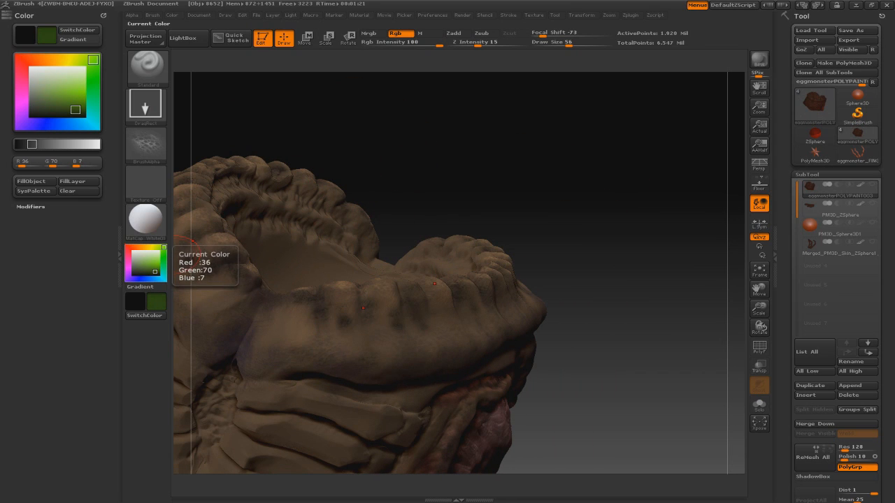
pyautogui.hotkey('ctrl', 'z')
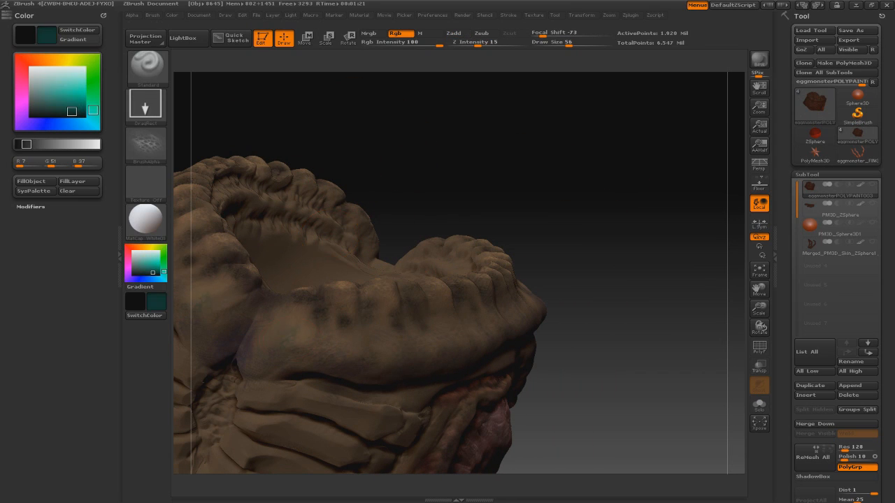
pyautogui.press('c')
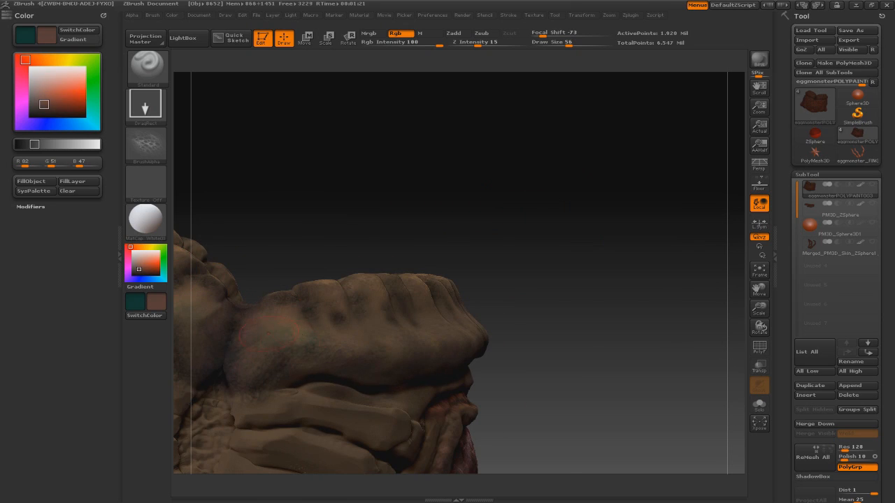
# Step: Darken the collar's outer bumps with deep red, RGB 24, 7, 5, alternating with dark teal
pyautogui.click(149, 273)
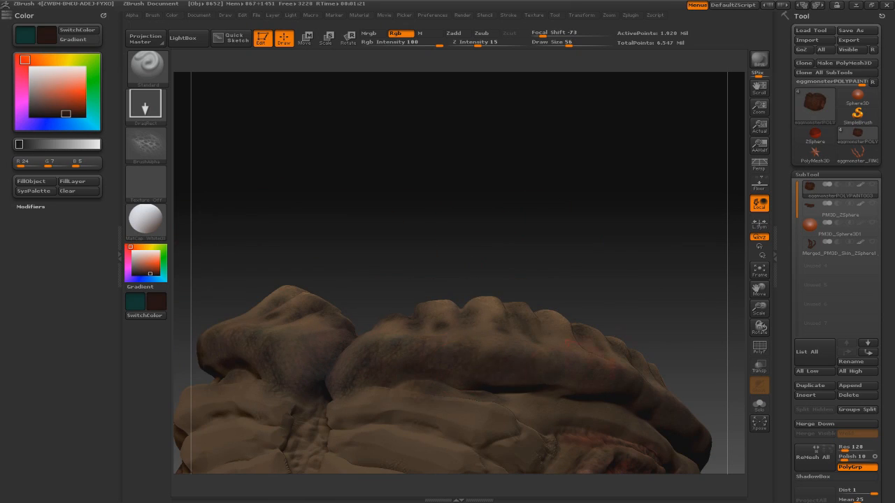
pyautogui.moveTo(391, 182)
pyautogui.mouseDown()
pyautogui.moveTo(475, 189)
pyautogui.moveTo(391, 147)
pyautogui.moveTo(290, 139)
pyautogui.mouseUp()
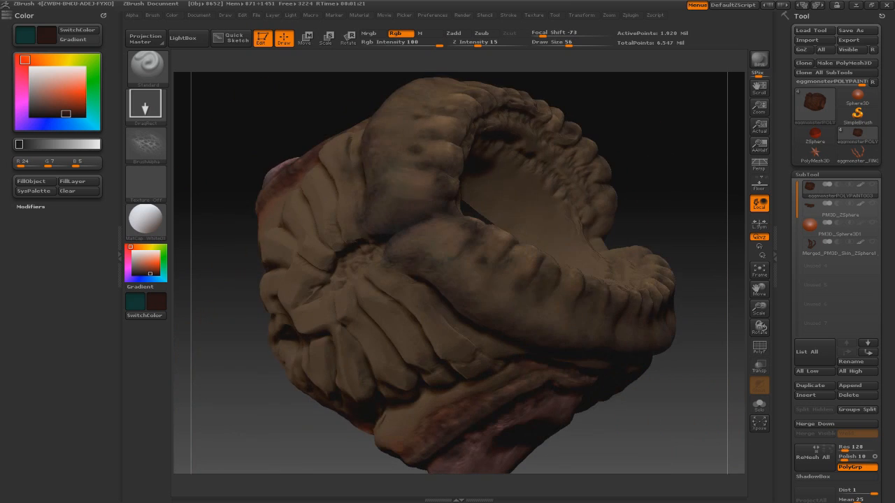
pyautogui.press('v')
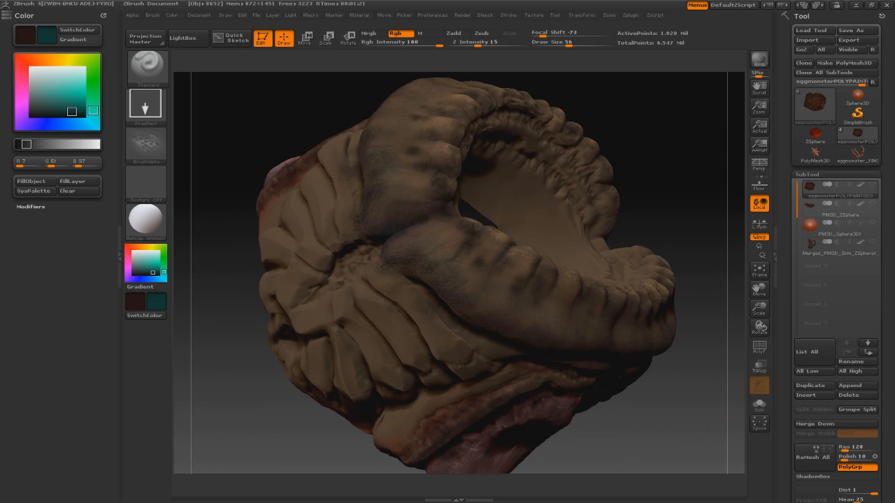
pyautogui.press('v')
# Step: Shade the collar's front lobes with dark purple, RGB 24, 5, 21, and blend in brown, RGB 68, 51, 39
pyautogui.click(127, 265)
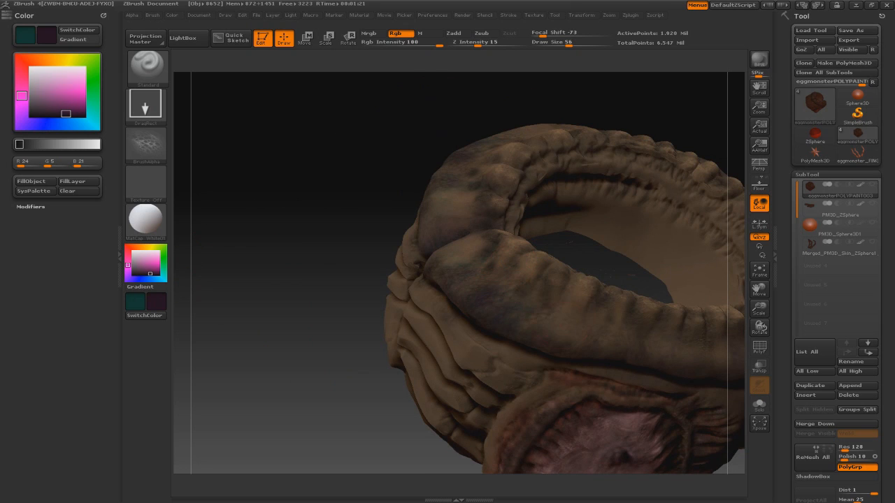
pyautogui.click(43, 60)
pyautogui.click(43, 106)
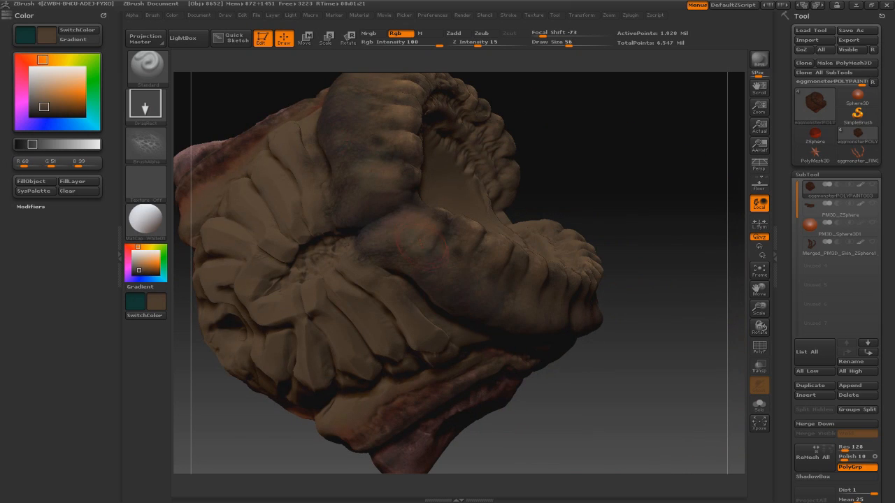
pyautogui.press('c')
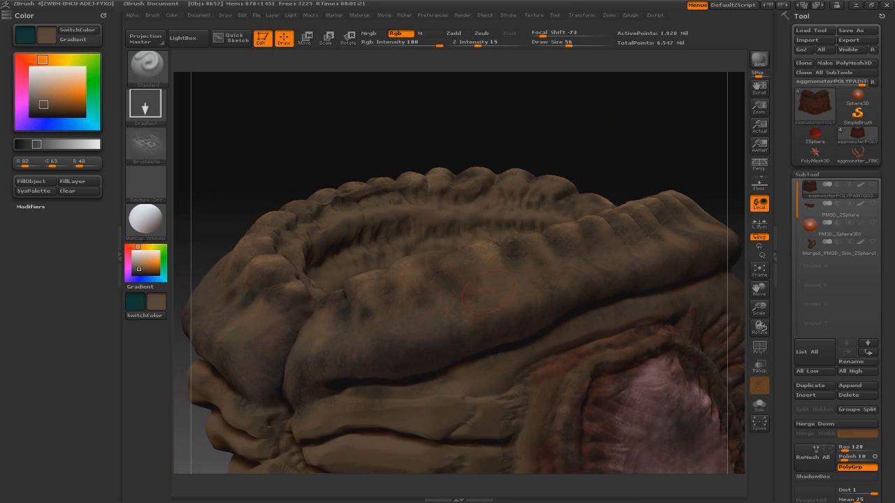
# Step: Mottle the collar's side with dark teal and dark purple, RGB 35, 6, 42, blending with colours sampled from the model
pyautogui.press('v')
pyautogui.press('v')
pyautogui.click(22, 112)
pyautogui.click(71, 111)
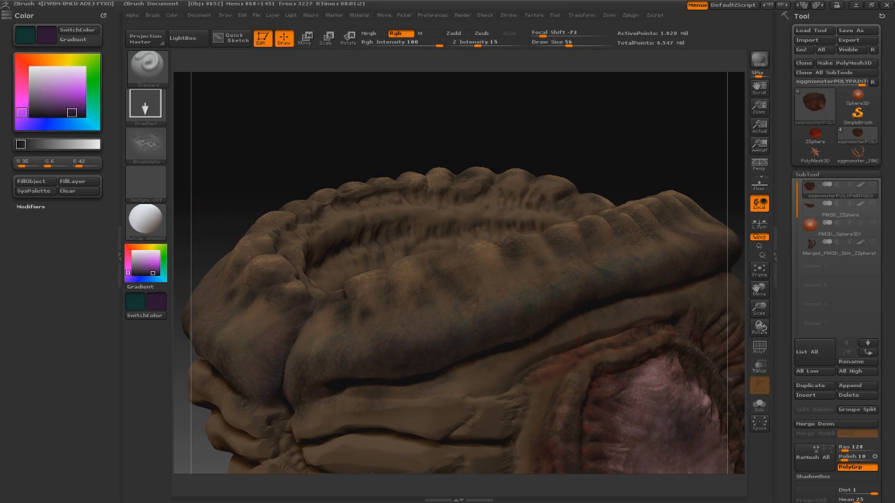
pyautogui.click(31, 116)
pyautogui.press('v')
pyautogui.press('c')
pyautogui.press('c')
pyautogui.keyDown('alt'); pyautogui.moveTo(671, 160); pyautogui.dragTo(671, 105); pyautogui.keyUp('alt')
pyautogui.moveTo(447, 154)
pyautogui.mouseDown()
pyautogui.moveTo(336, 157)
pyautogui.moveTo(412, 154)
pyautogui.moveTo(350, 365)
pyautogui.moveTo(668, 208)
pyautogui.mouseUp()
# Step: Set the draw size to 47, sample a colour from the collar and stamp it on the outer side
pyautogui.press('s')
pyautogui.click(530, 278)
pyautogui.press('s')
pyautogui.click(517, 271)
pyautogui.moveTo(448, 140)
pyautogui.mouseDown()
pyautogui.moveTo(587, 150)
pyautogui.moveTo(546, 238)
pyautogui.moveTo(458, 260)
pyautogui.moveTo(447, 161)
pyautogui.moveTo(483, 238)
pyautogui.moveTo(479, 200)
pyautogui.mouseUp()
pyautogui.press('c')
pyautogui.moveTo(548, 300); pyautogui.dragTo(573, 250)
# Step: Switch to another brush alpha, tint the collar with dark red, RGB 65, 17, 12, and sample brown, RGB 86, 66, 47
pyautogui.click(145, 144)
pyautogui.click(415, 306)
pyautogui.keyDown('alt'); pyautogui.moveTo(462, 256); pyautogui.dragTo(378, 240); pyautogui.keyUp('alt')
pyautogui.hotkey('ctrl', 'z')
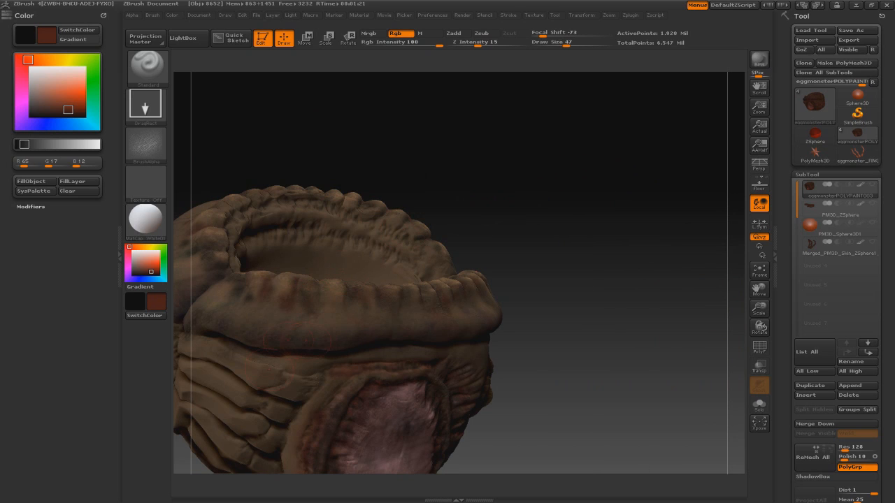
pyautogui.press('c')
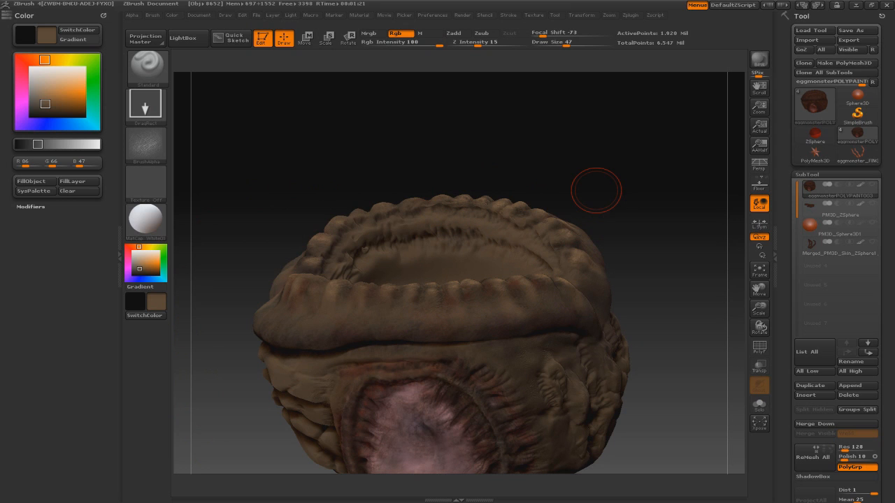
# Step: Deepen the collar's grooves with black, RGB 0, 0, 0, and blend the bumps with brown, RGB 86, 66, 47
pyautogui.press('v')
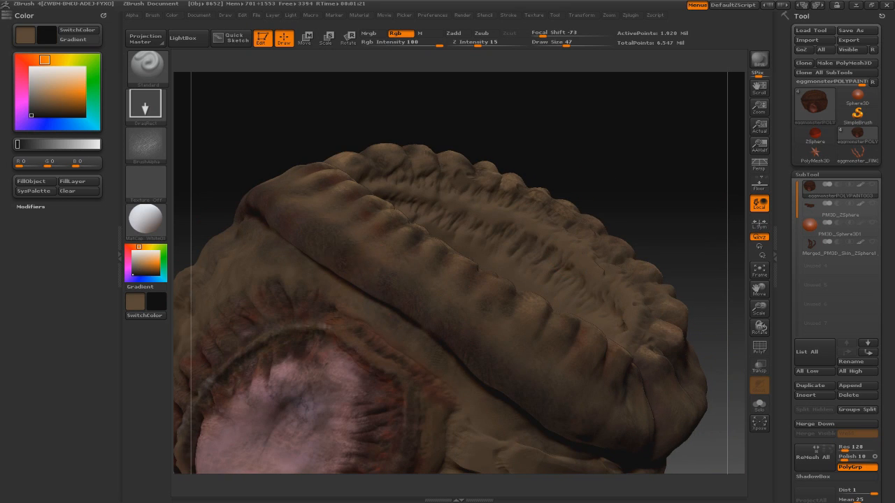
pyautogui.press('v')
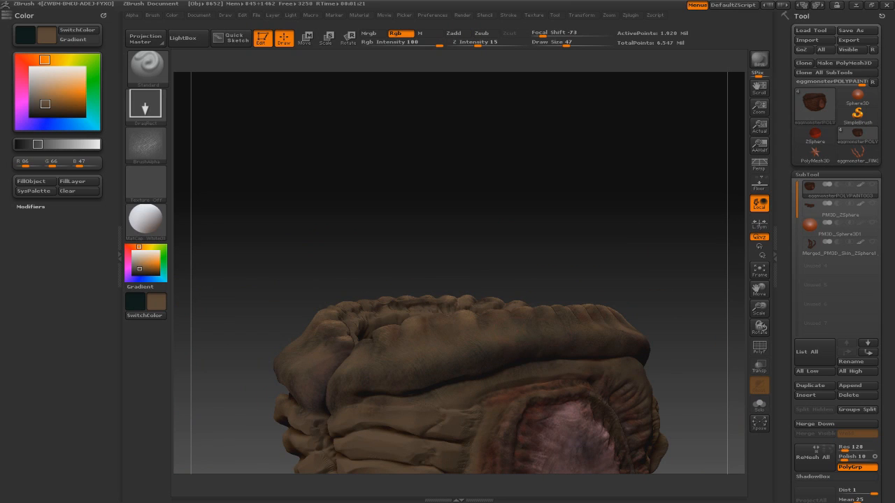
pyautogui.press('c')
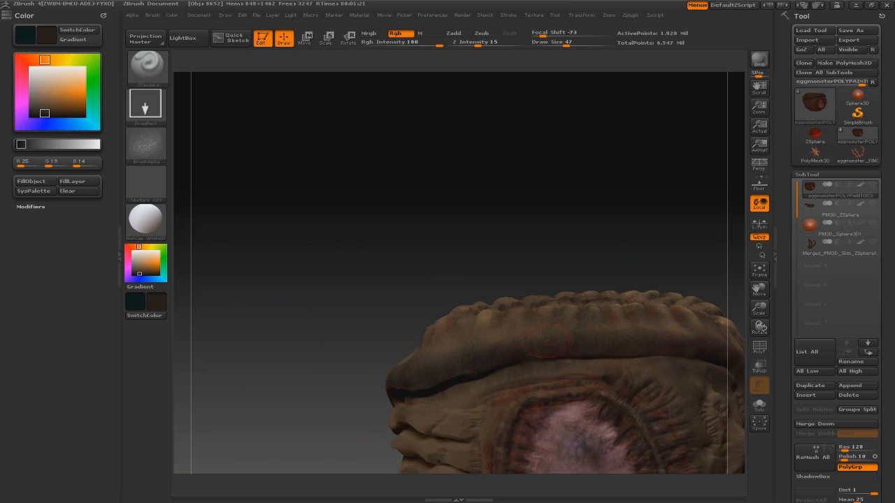
pyautogui.press('c')
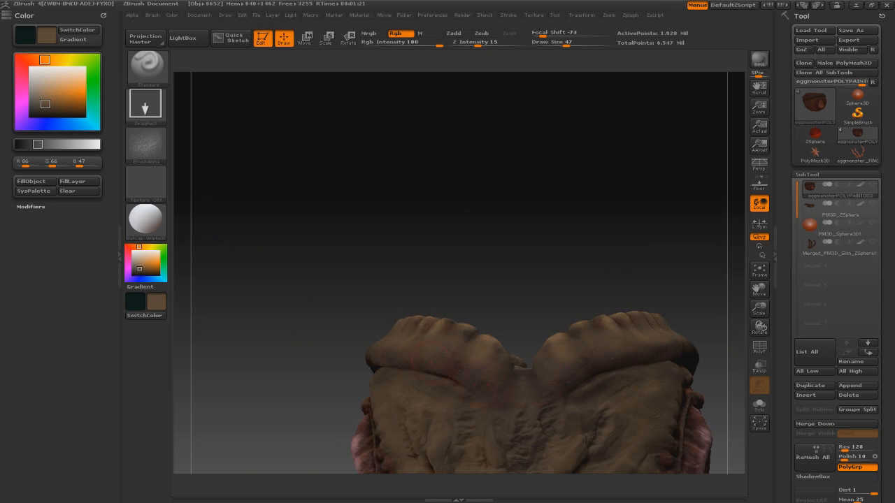
# Step: Shade the V-shaped notch where the collar ends meet, using sampled reddish brown, RGB 40, 23, 18
pyautogui.press('c')
pyautogui.press('c')
pyautogui.press('c')
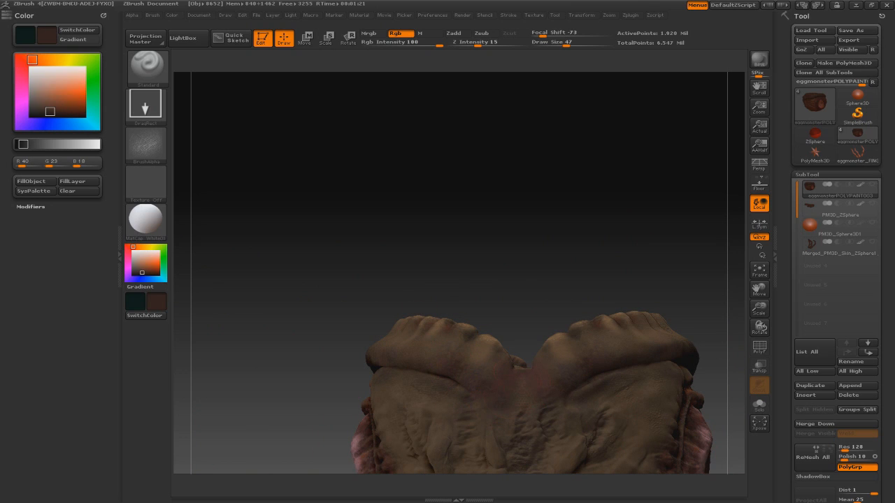
pyautogui.press('c')
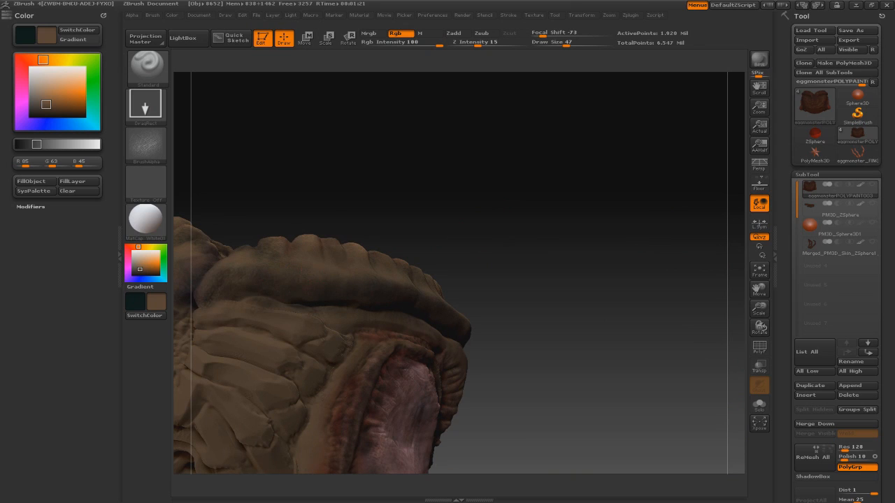
pyautogui.moveTo(295, 210); pyautogui.dragTo(359, 223)
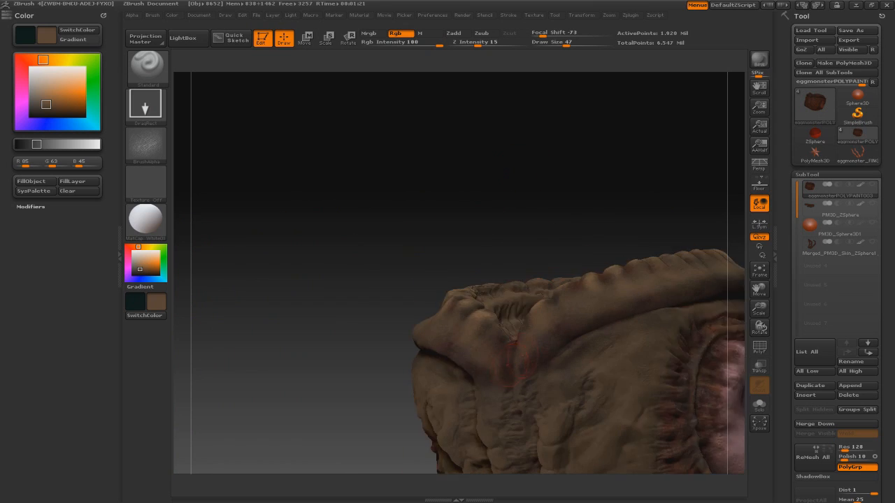
# Step: Paint near-black brown, RGB 7, 5, 3, shading into the collar's notch and side folds
pyautogui.moveTo(51, 109); pyautogui.dragTo(51, 115)
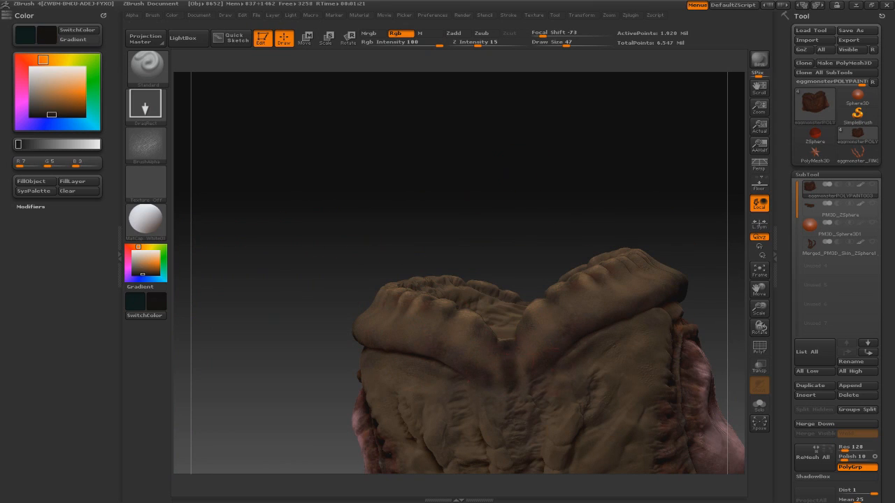
pyautogui.moveTo(335, 210); pyautogui.dragTo(251, 210)
pyautogui.moveTo(625, 297); pyautogui.dragTo(632, 303)
pyautogui.moveTo(644, 295); pyautogui.dragTo(656, 301)
pyautogui.moveTo(596, 299); pyautogui.dragTo(603, 309)
pyautogui.moveTo(462, 323); pyautogui.dragTo(466, 333)
pyautogui.moveTo(391, 210); pyautogui.dragTo(279, 210)
pyautogui.moveTo(304, 301); pyautogui.dragTo(312, 307)
pyautogui.moveTo(279, 210)
pyautogui.mouseDown()
pyautogui.moveTo(419, 217)
pyautogui.moveTo(463, 266)
pyautogui.moveTo(517, 252)
pyautogui.mouseUp()
# Step: Sample a brown from the collar, swap the two colours and choose the scaly skin brush alpha
pyautogui.press('c')
pyautogui.moveTo(420, 209); pyautogui.dragTo(314, 209)
pyautogui.press('v')
pyautogui.moveTo(671, 238); pyautogui.dragTo(713, 286)
pyautogui.moveTo(650, 223); pyautogui.dragTo(652, 244)
pyautogui.click(145, 145)
pyautogui.click(447, 252)
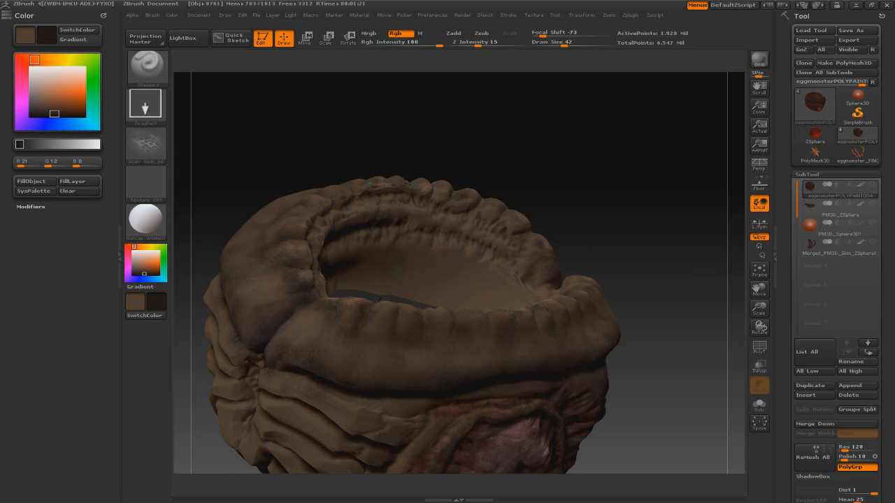
# Step: Stamp dark brown, RGB 21, 12, 8, scales around the collar, shift the shade to dark purple and swap to brown
pyautogui.moveTo(629, 280); pyautogui.dragTo(671, 260)
pyautogui.moveTo(512, 240); pyautogui.dragTo(521, 247)
pyautogui.moveTo(315, 279); pyautogui.dragTo(335, 300)
pyautogui.moveTo(714, 227); pyautogui.dragTo(723, 236)
pyautogui.click(128, 266)
pyautogui.press('v')
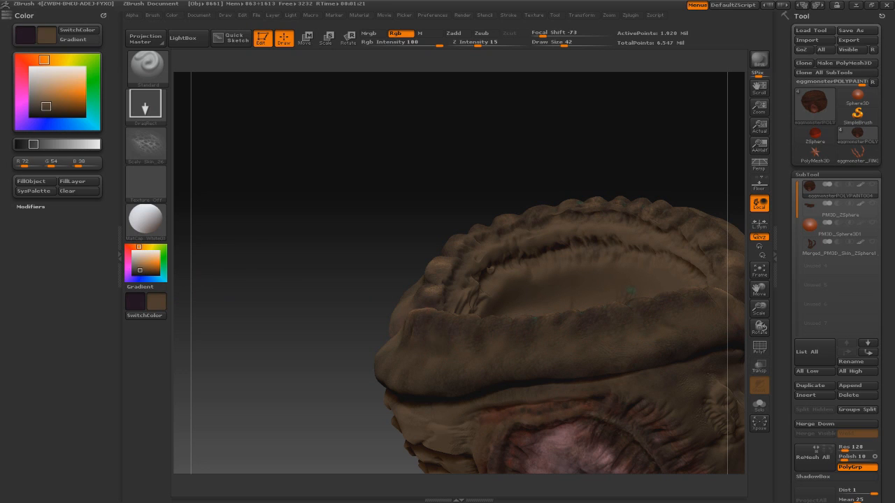
# Step: Alternate dark purple and brown, RGB 84, 66, 47, scaly stamps across the collar's side and front lobes
pyautogui.press('c')
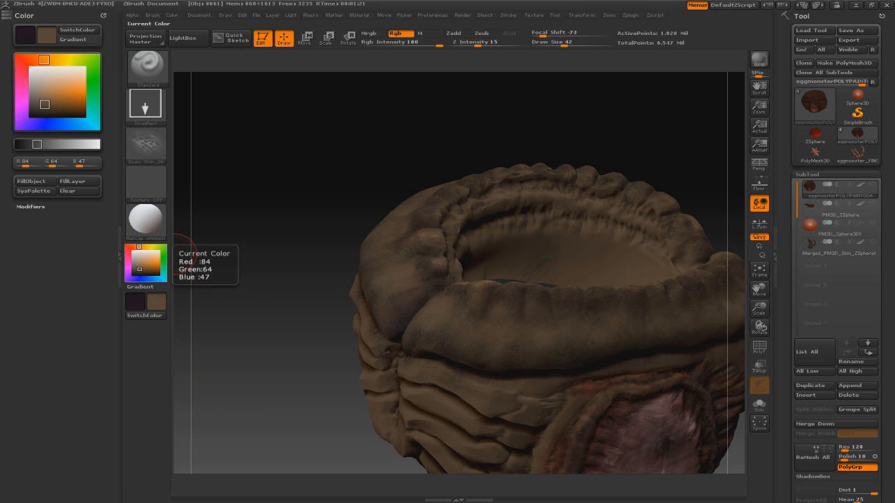
pyautogui.click(139, 267)
pyautogui.press('c')
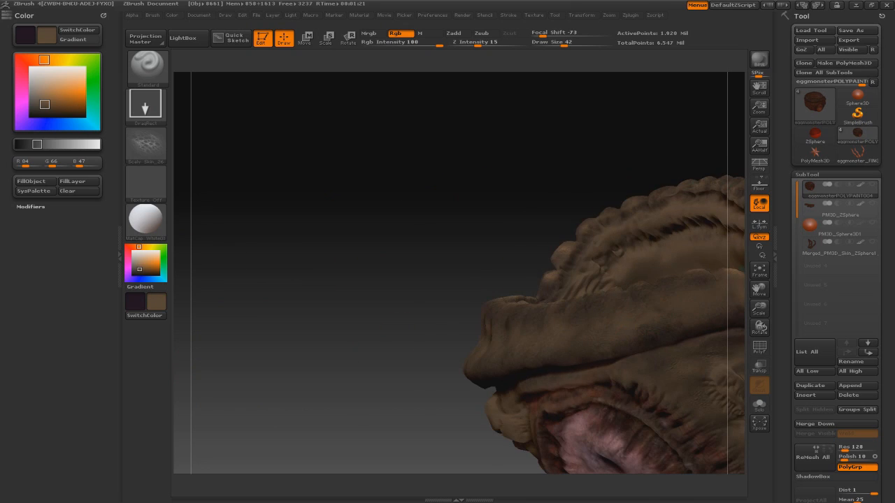
pyautogui.press('v')
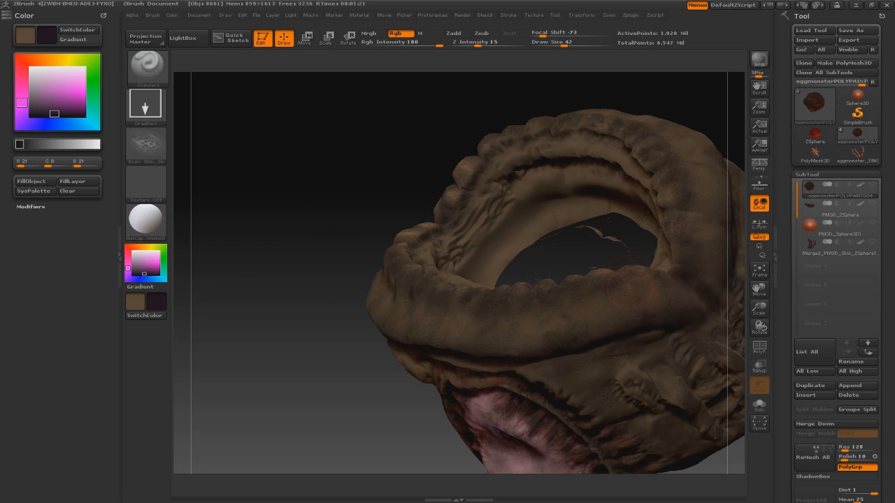
pyautogui.press('v')
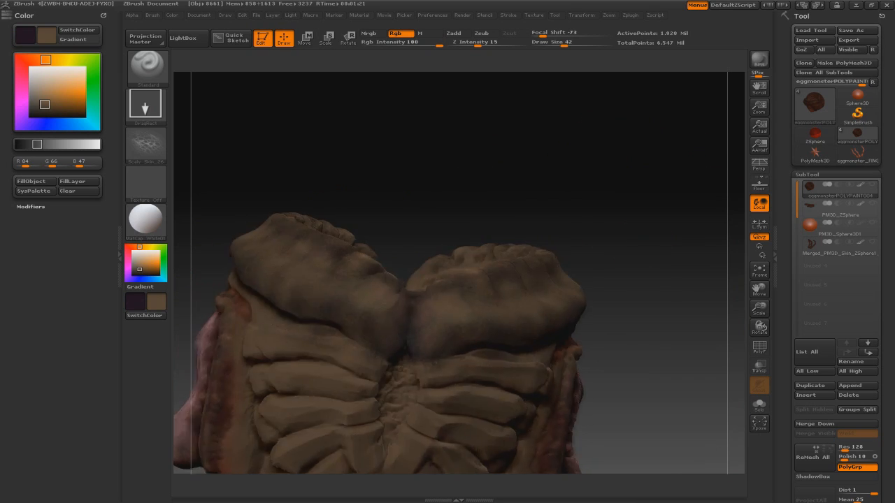
pyautogui.press('v')
pyautogui.moveTo(428, 302); pyautogui.dragTo(595, 283)
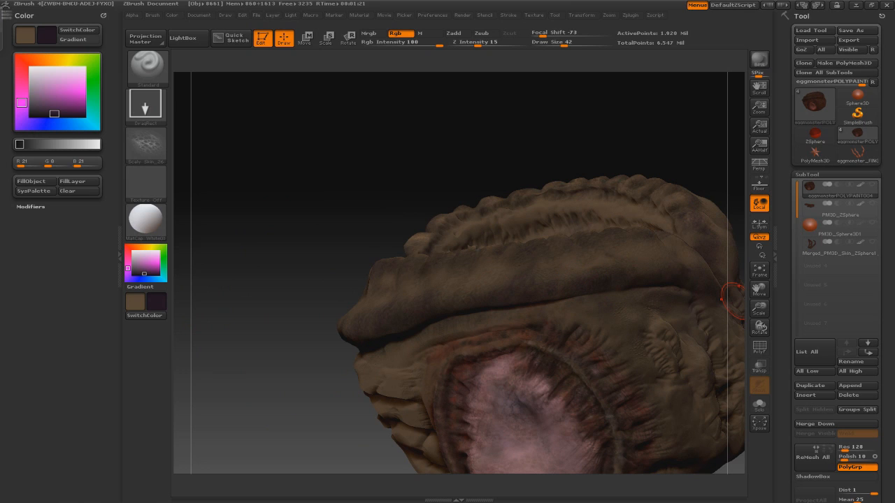
# Step: Stamp dark green, RGB 8, 21, 9, scales along the collar's side and swap back to brown, RGB 84, 66, 47
pyautogui.moveTo(732, 300); pyautogui.dragTo(745, 298)
pyautogui.click(93, 84)
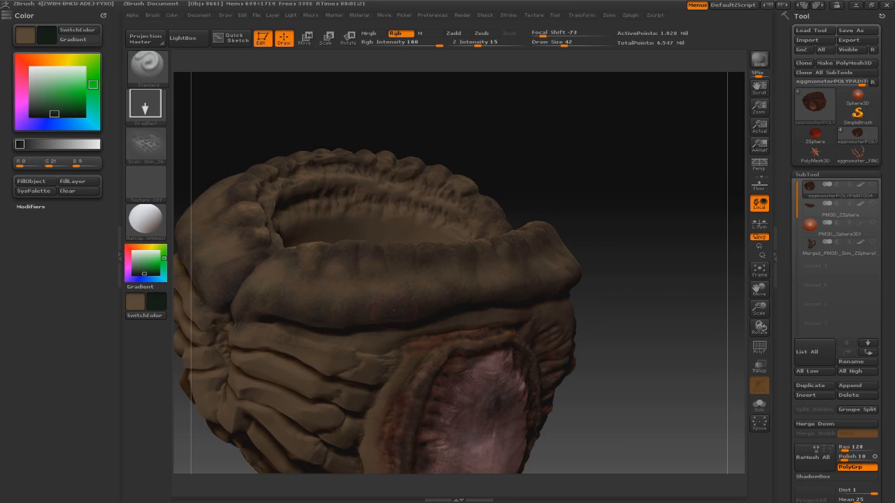
pyautogui.moveTo(671, 280); pyautogui.dragTo(559, 287)
pyautogui.moveTo(391, 161); pyautogui.dragTo(307, 157)
pyautogui.press('v')
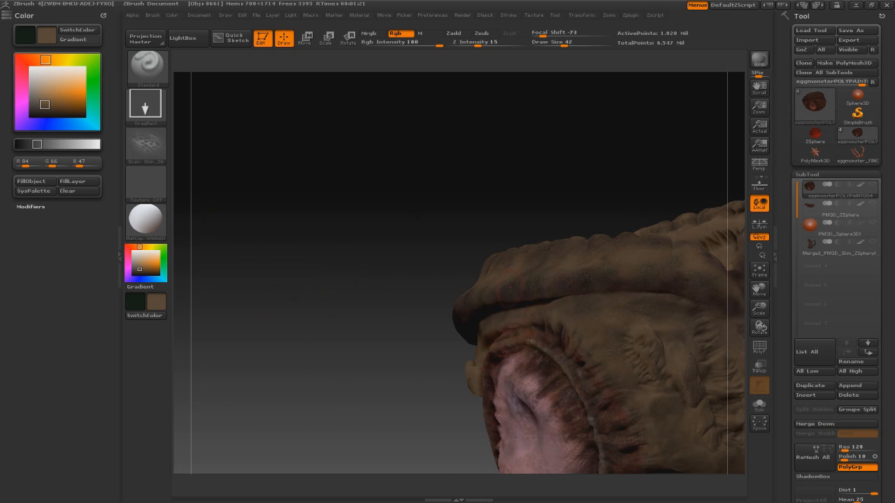
pyautogui.keyDown('alt'); pyautogui.moveTo(420, 161); pyautogui.dragTo(308, 160); pyautogui.keyUp('alt')
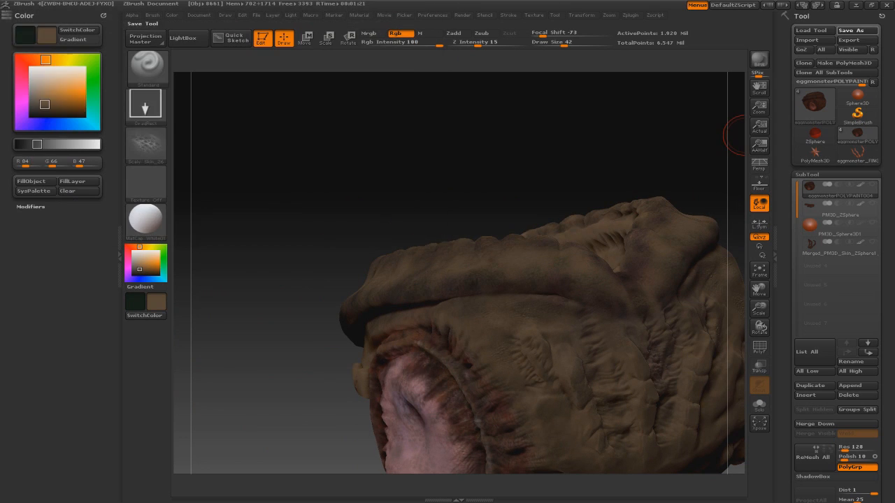
pyautogui.moveTo(729, 137); pyautogui.dragTo(619, 180)
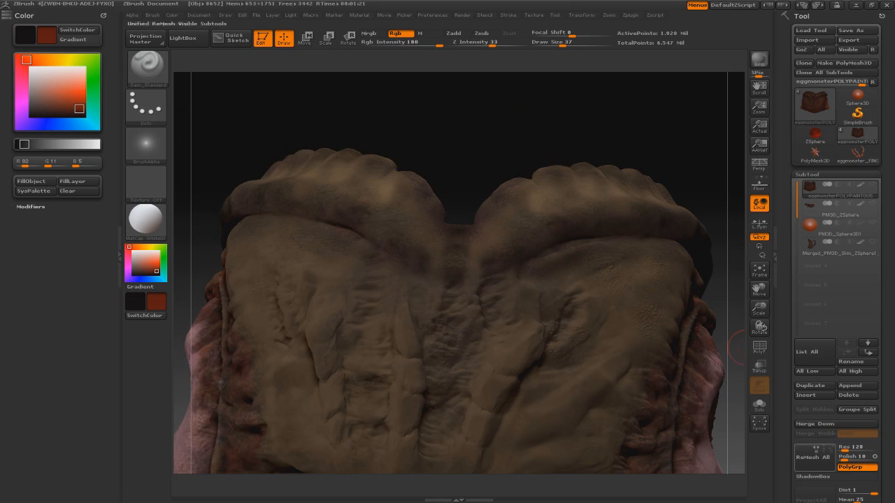
# Step: Select the Standard brush and paint the central groove below the collar's notch red, RGB 82, 11, 5
pyautogui.press('b')
pyautogui.press('s')
pyautogui.press('t')
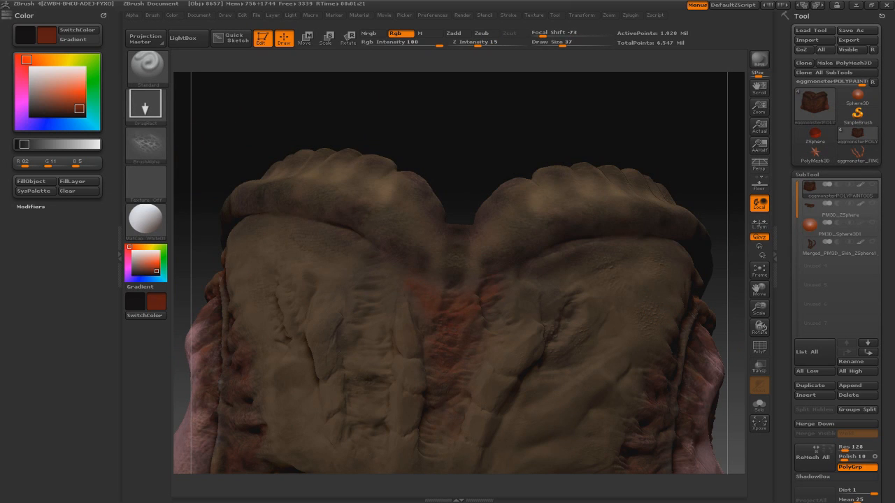
# Step: Darken the edges of the red central groove with deep red, RGB 36, 6, 3, and a near-black red
pyautogui.click(78, 110)
pyautogui.moveTo(156, 272); pyautogui.dragTo(155, 274)
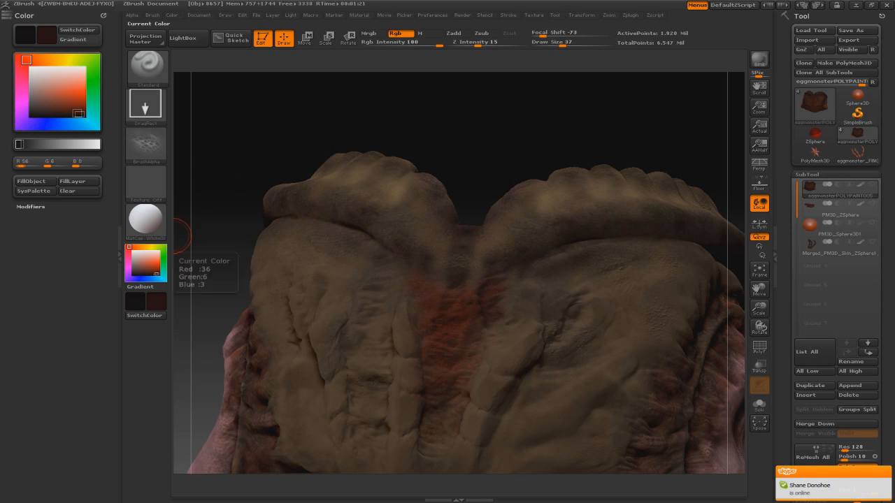
pyautogui.press('c')
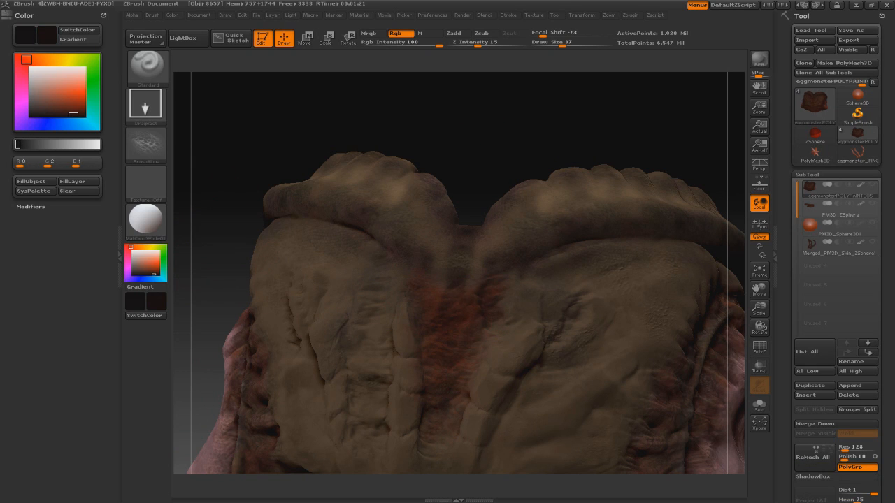
pyautogui.keyDown('alt'); pyautogui.moveTo(465, 140); pyautogui.dragTo(427, 105); pyautogui.keyUp('alt')
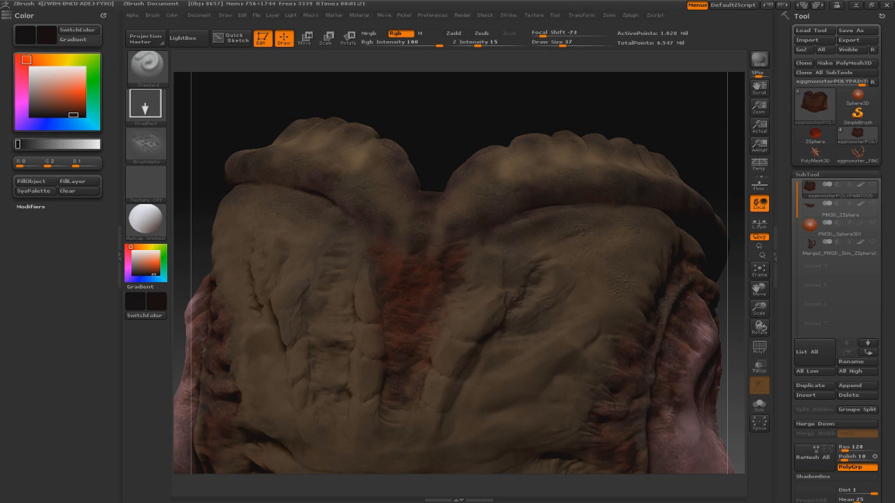
# Step: Brighten the upper part of the central groove with orange-red, RGB 135, 28, 10, and sample a dark red
pyautogui.click(155, 271)
pyautogui.moveTo(395, 267); pyautogui.dragTo(414, 285)
pyautogui.click(155, 269)
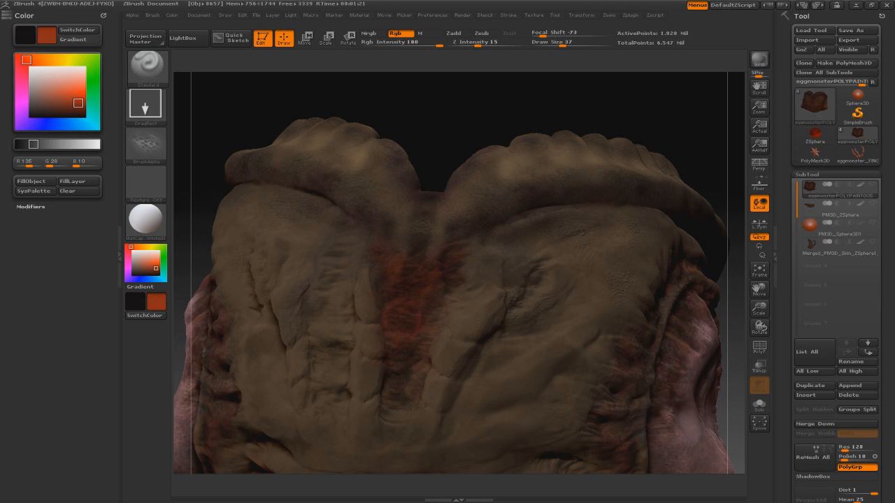
pyautogui.press('c')
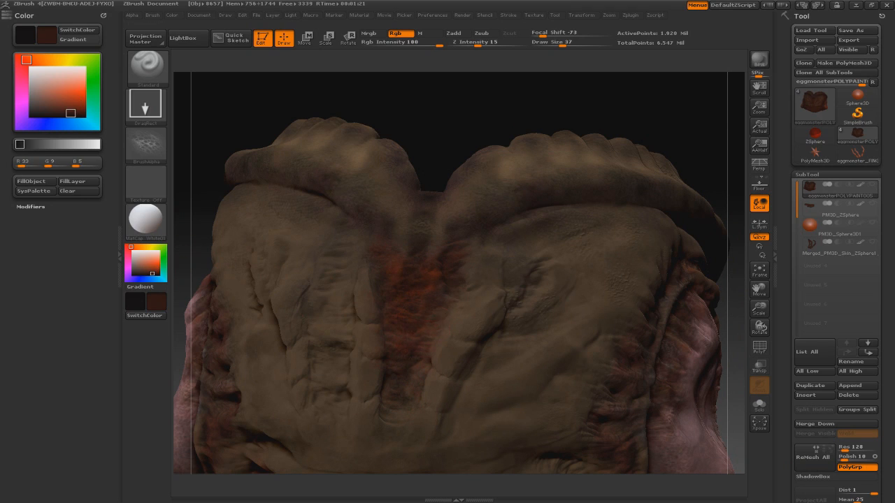
# Step: Add lighter reddish highlights to the central groove and sample its reds, RGB 93, 4, 0 and RGB 36, 3, 4
pyautogui.moveTo(435, 109); pyautogui.dragTo(442, 125)
pyautogui.click(144, 260)
pyautogui.moveTo(399, 267); pyautogui.dragTo(446, 284)
pyautogui.moveTo(424, 319); pyautogui.dragTo(433, 327)
pyautogui.press('c')
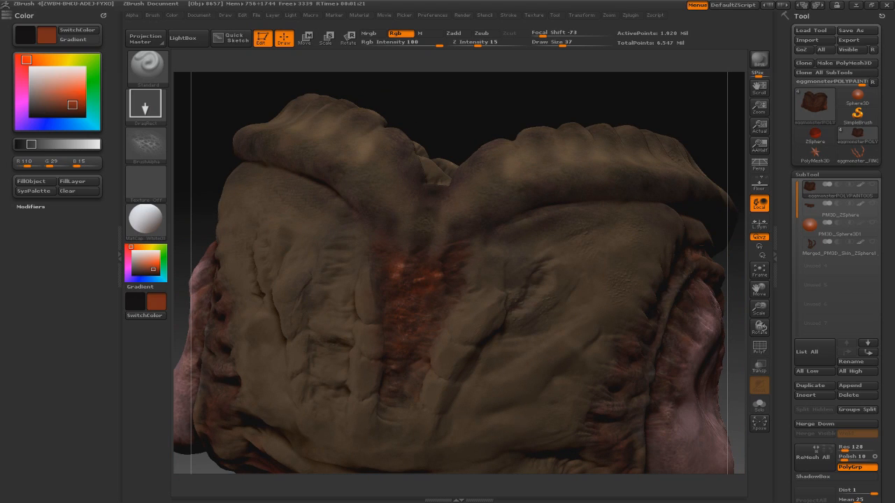
pyautogui.press('c')
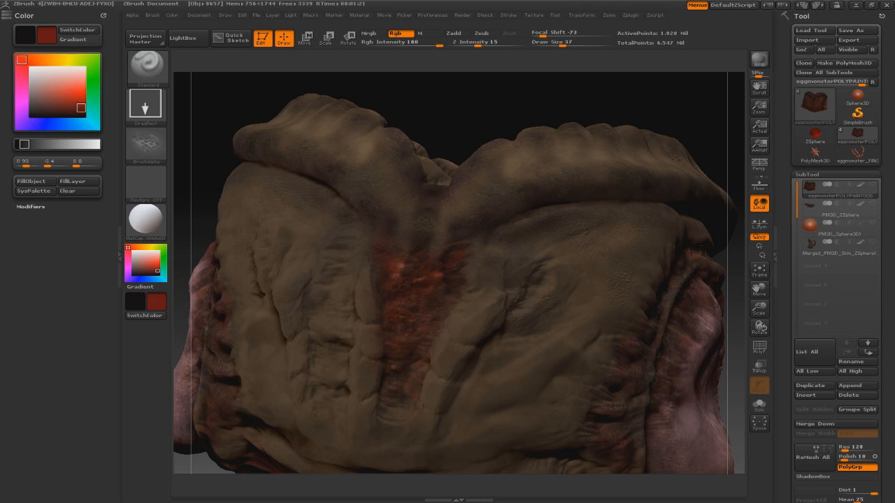
pyautogui.press('c')
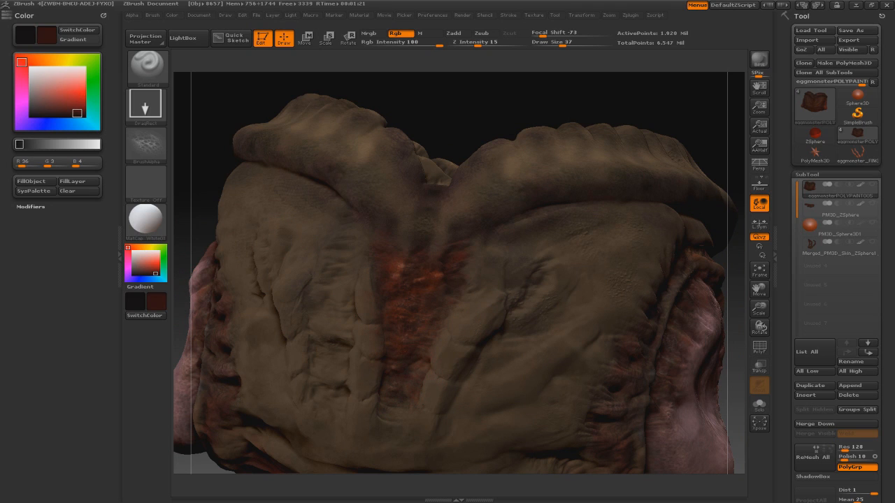
# Step: Paint dark shading into the creases along the middle and lower end of the central groove
pyautogui.moveTo(447, 105); pyautogui.dragTo(415, 108)
pyautogui.press('v')
pyautogui.press('v')
pyautogui.moveTo(509, 93)
pyautogui.mouseDown()
pyautogui.moveTo(631, 184)
pyautogui.moveTo(500, 98)
pyautogui.mouseUp()
pyautogui.click(146, 106)
pyautogui.click(146, 222)
pyautogui.press('c')
pyautogui.press('s')
pyautogui.click(419, 329)
pyautogui.moveTo(420, 329); pyautogui.dragTo(414, 329)
pyautogui.moveTo(428, 283); pyautogui.dragTo(400, 315)
pyautogui.moveTo(413, 371); pyautogui.dragTo(404, 380)
# Step: Set the draw size to 39 and extend muted red, RGB 85, 29, 26, from the central groove up into the collar's notch
pyautogui.click(147, 106)
pyautogui.moveTo(76, 104); pyautogui.dragTo(80, 110)
pyautogui.click(563, 43)
pyautogui.moveTo(505, 111); pyautogui.dragTo(513, 150)
pyautogui.moveTo(63, 98); pyautogui.dragTo(58, 106)
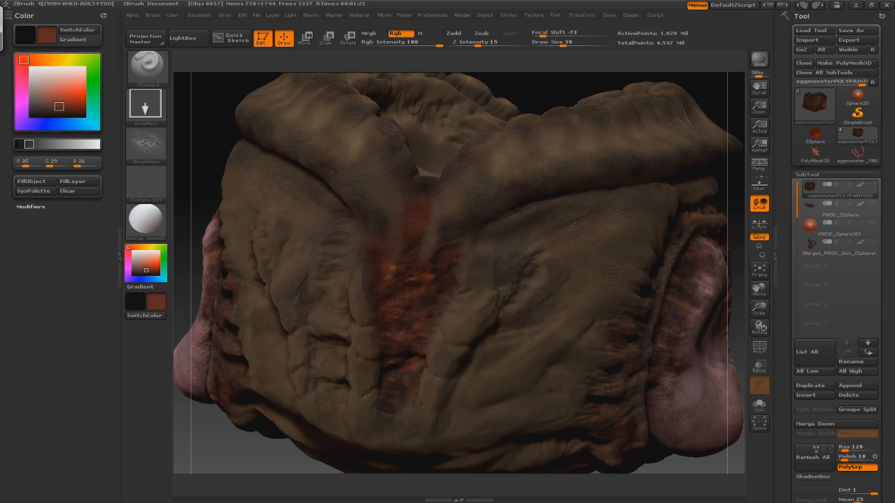
pyautogui.press('c')
pyautogui.moveTo(590, 118); pyautogui.dragTo(441, 112)
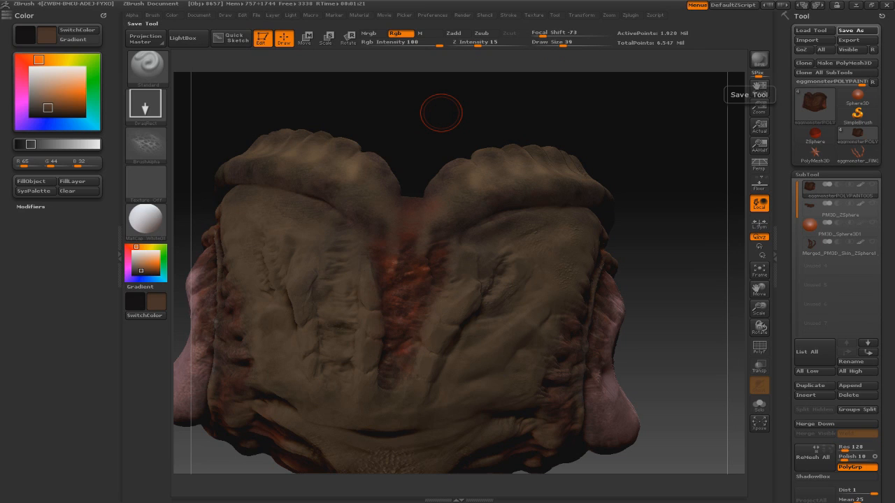
# Step: Paint the narrow groove beside the central one red, RGB 72, 14, 10, and shade it with dark red, RGB 34, 6, 4
pyautogui.keyDown('alt'); pyautogui.moveTo(441, 113); pyautogui.dragTo(483, 157); pyautogui.keyUp('alt')
pyautogui.press('c')
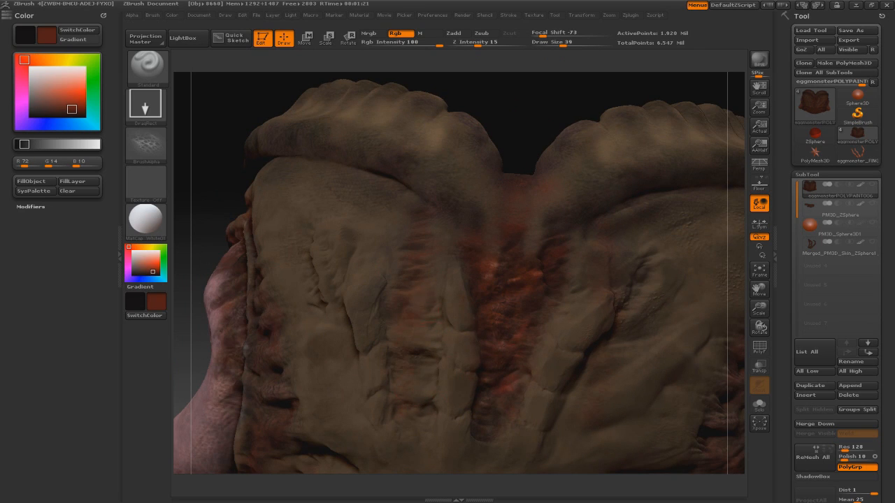
pyautogui.press('c')
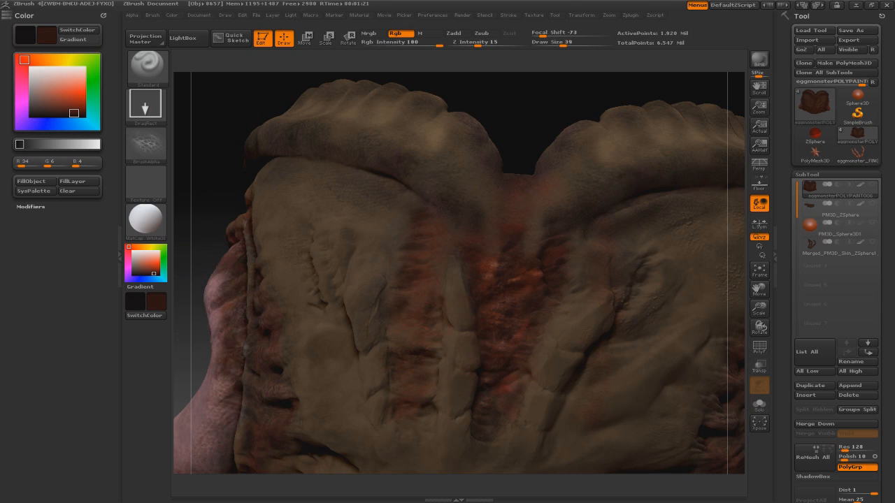
pyautogui.moveTo(422, 295); pyautogui.dragTo(384, 341)
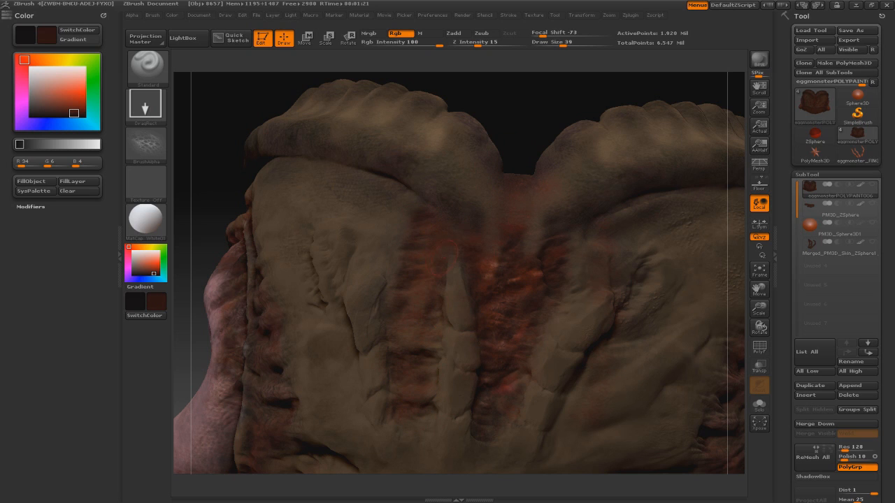
pyautogui.moveTo(224, 202); pyautogui.dragTo(199, 191)
pyautogui.moveTo(429, 336); pyautogui.dragTo(435, 339)
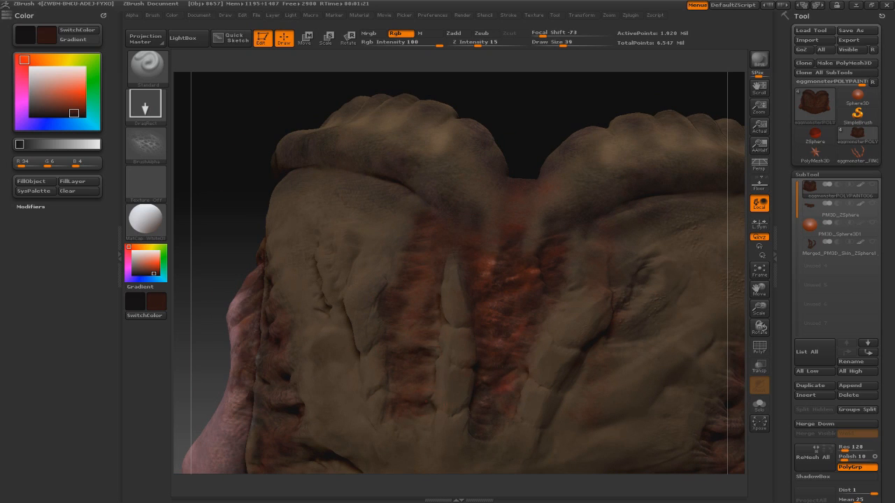
# Step: Deepen the narrow groove's edge along the pointed ridge with near-black red, RGB 17, 4, 2
pyautogui.moveTo(193, 304); pyautogui.dragTo(230, 307)
pyautogui.press('c')
pyautogui.moveTo(444, 255); pyautogui.dragTo(449, 258)
pyautogui.moveTo(437, 328); pyautogui.dragTo(441, 331)
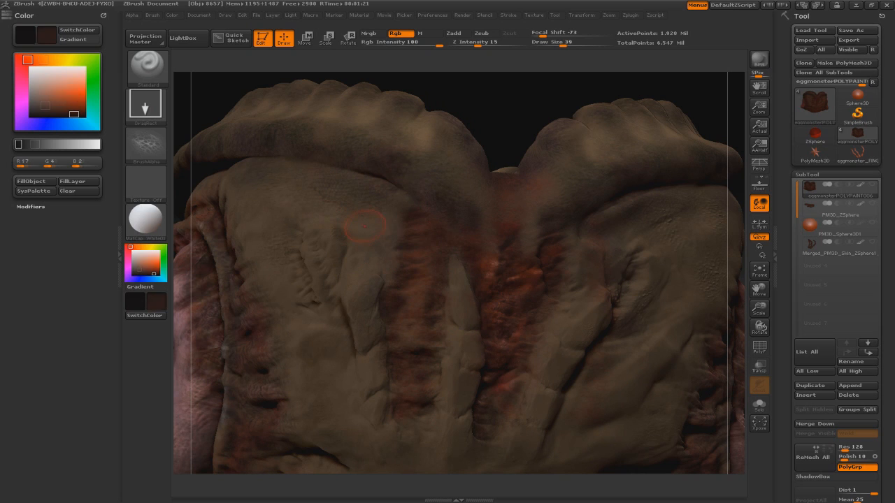
# Step: Paint dusty pink patches into the middle and lower parts of the narrow groove, starting with RGB 117, 73, 72
pyautogui.press('c')
pyautogui.moveTo(178, 308); pyautogui.dragTo(213, 310)
pyautogui.press('c')
pyautogui.moveTo(414, 330); pyautogui.dragTo(423, 315)
pyautogui.moveTo(420, 291); pyautogui.dragTo(426, 295)
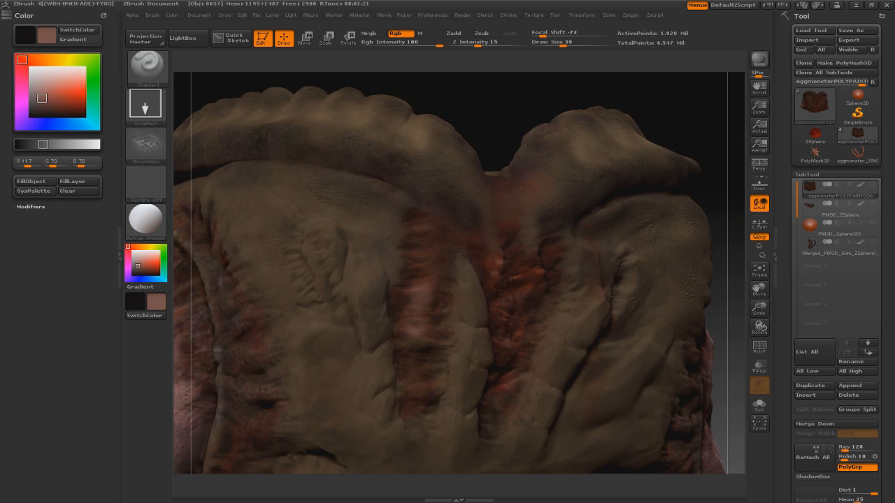
pyautogui.click(145, 105)
pyautogui.click(227, 106)
pyautogui.moveTo(406, 343)
pyautogui.mouseDown()
pyautogui.moveTo(424, 307)
pyautogui.moveTo(429, 336)
pyautogui.moveTo(408, 321)
pyautogui.mouseUp()
pyautogui.moveTo(183, 325); pyautogui.dragTo(218, 327)
pyautogui.moveTo(409, 389); pyautogui.dragTo(429, 391)
# Step: Raise the draw size to 59 and blend the pink patches with muted reds, RGB 94, 21, 12 and RGB 106, 51, 48
pyautogui.click(146, 106)
pyautogui.click(188, 106)
pyautogui.moveTo(152, 266); pyautogui.dragTo(153, 271)
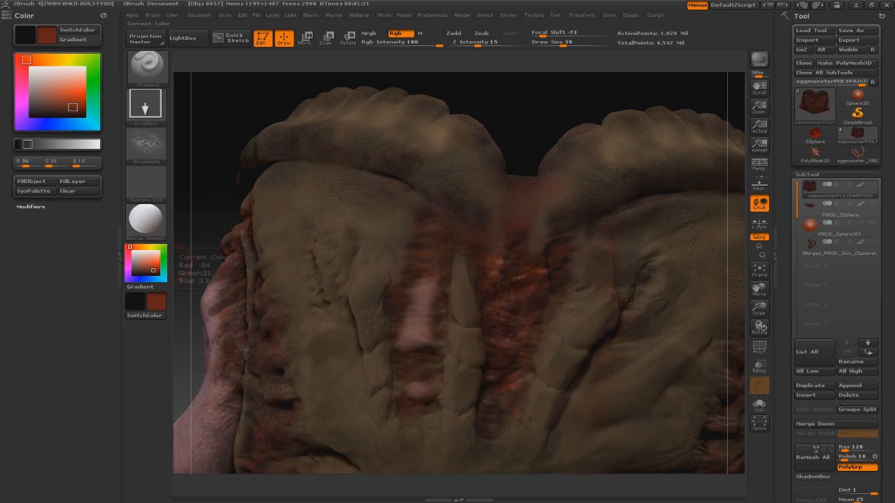
pyautogui.press(']')
pyautogui.click(142, 267)
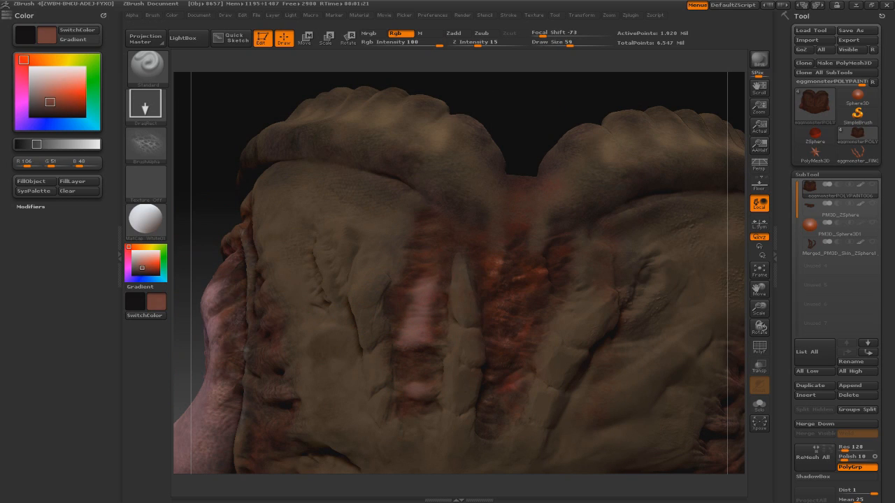
pyautogui.press('v')
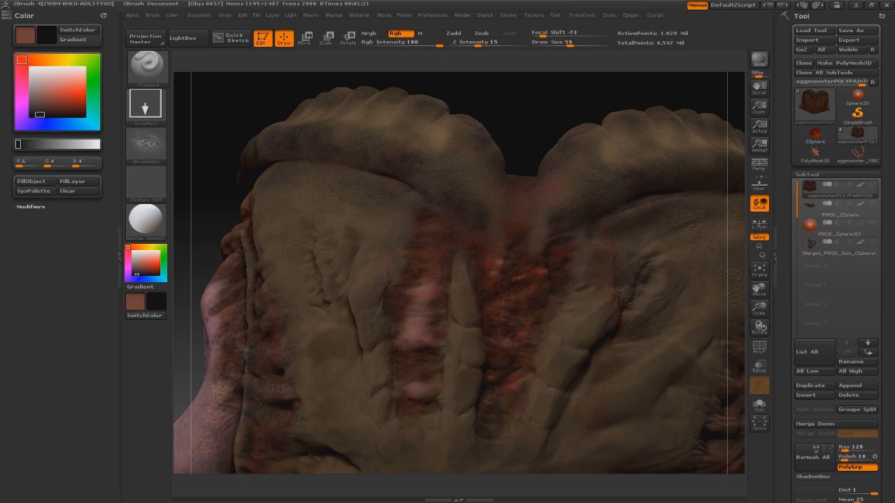
# Step: Darken around the pink patches with dark red-brown, RGB 25, 6, 4, and black, and save the tool
pyautogui.press('v')
pyautogui.press('c')
pyautogui.press('v')
pyautogui.moveTo(523, 120); pyautogui.dragTo(560, 145)
pyautogui.press('c')
pyautogui.press('c')
pyautogui.press('c')
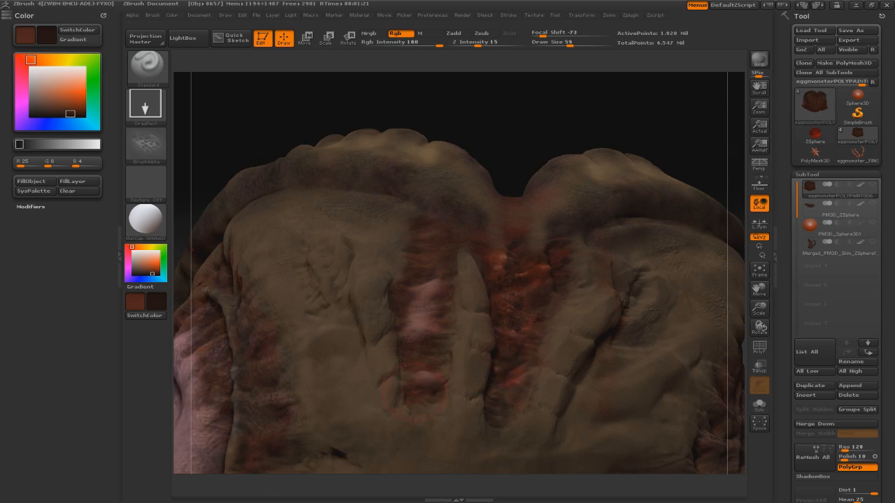
pyautogui.press('c')
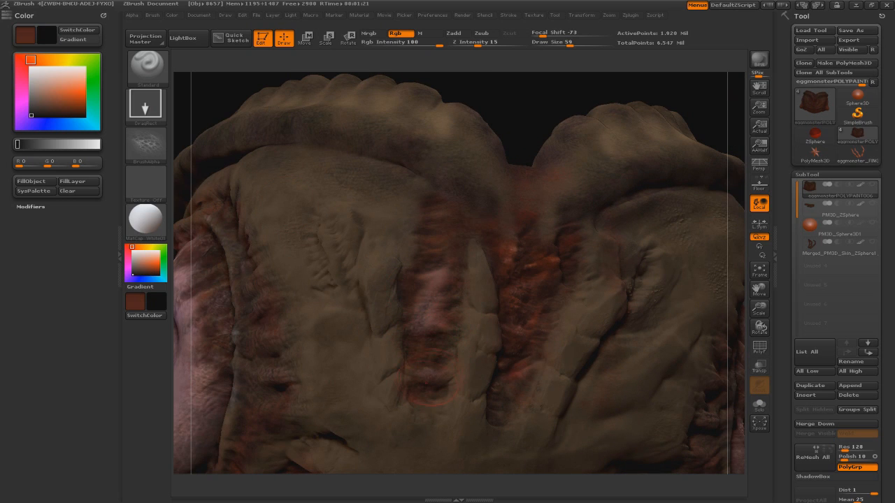
pyautogui.click(850, 30)
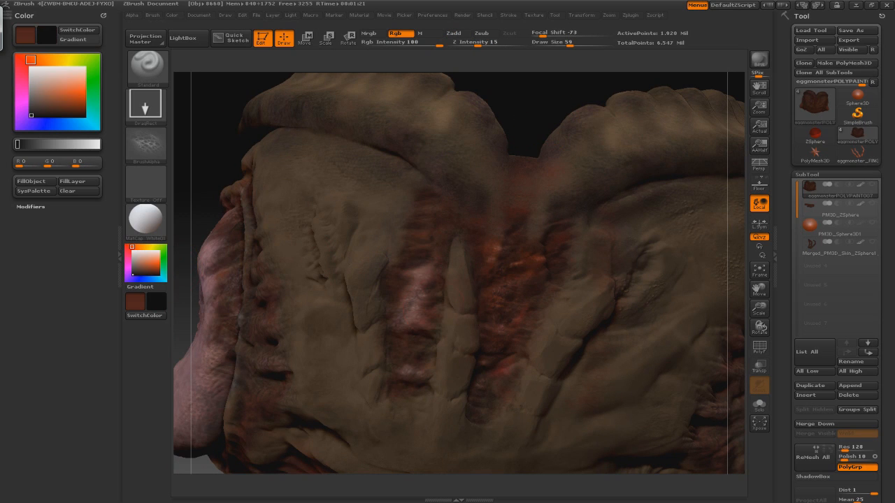
# Step: Set deep red, RGB 63, 11, 4, as the painting color with black as the alternate color
pyautogui.moveTo(605, 216); pyautogui.dragTo(579, 218, button='right')
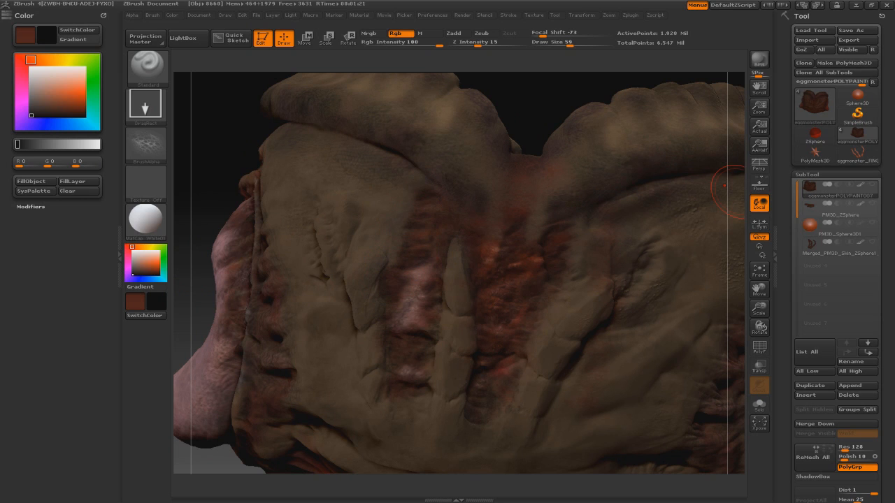
pyautogui.moveTo(185, 251); pyautogui.dragTo(218, 251)
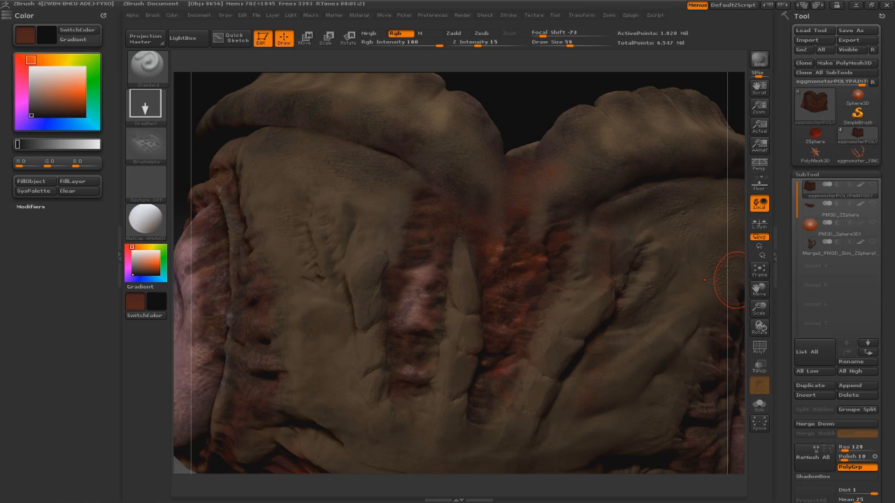
pyautogui.moveTo(526, 103); pyautogui.dragTo(481, 105)
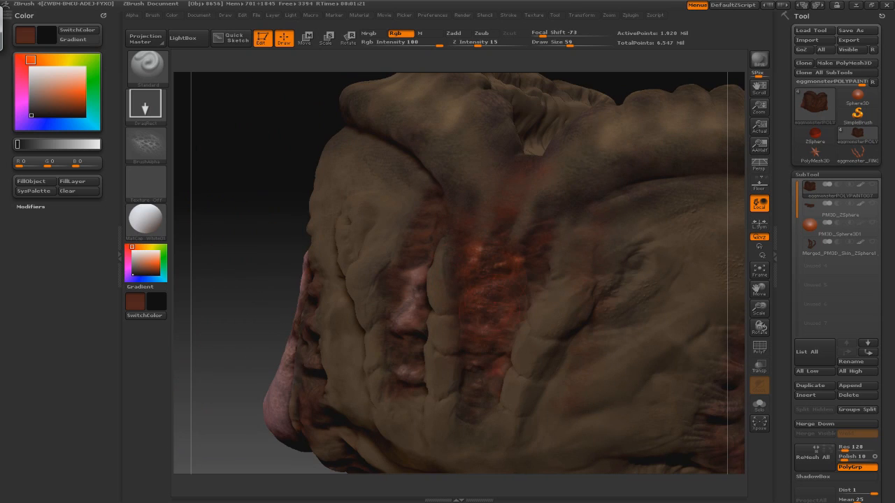
pyautogui.press('v')
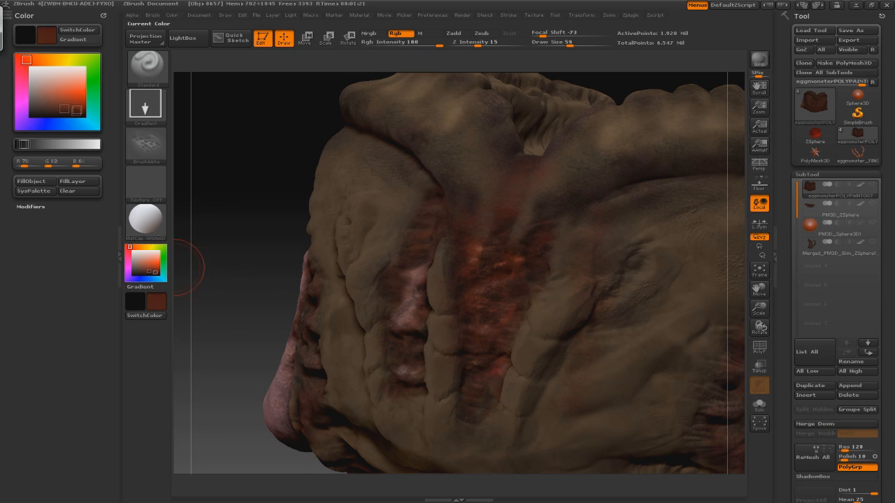
pyautogui.press('v')
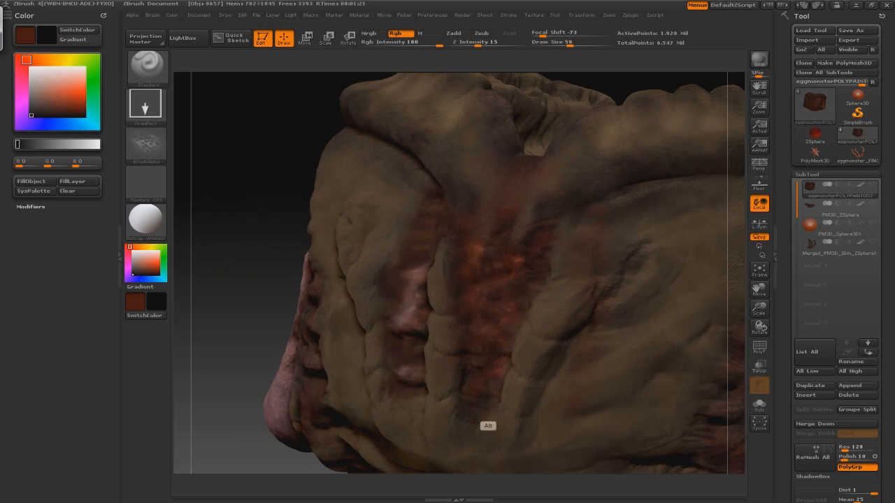
pyautogui.keyDown('alt'); pyautogui.moveTo(488, 426); pyautogui.dragTo(488, 335); pyautogui.keyUp('alt')
pyautogui.moveTo(643, 220); pyautogui.dragTo(706, 293)
pyautogui.press('v')
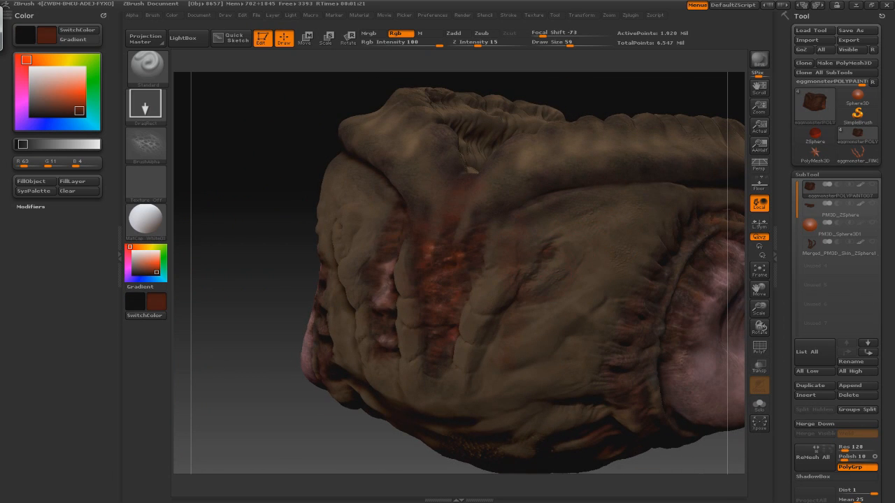
# Step: Paint the small diagonal recess on the other side of the central groove orange-red
pyautogui.keyDown('alt'); pyautogui.moveTo(488, 426); pyautogui.dragTo(488, 336); pyautogui.keyUp('alt')
pyautogui.keyDown('alt'); pyautogui.moveTo(586, 100); pyautogui.dragTo(598, 210); pyautogui.keyUp('alt')
pyautogui.press('c')
pyautogui.moveTo(489, 240)
pyautogui.mouseDown()
pyautogui.moveTo(505, 260)
pyautogui.moveTo(492, 247)
pyautogui.moveTo(505, 249)
pyautogui.mouseUp()
pyautogui.press('c')
pyautogui.click(135, 257)
pyautogui.click(157, 258)
pyautogui.click(148, 272)
pyautogui.click(159, 271)
pyautogui.click(159, 272)
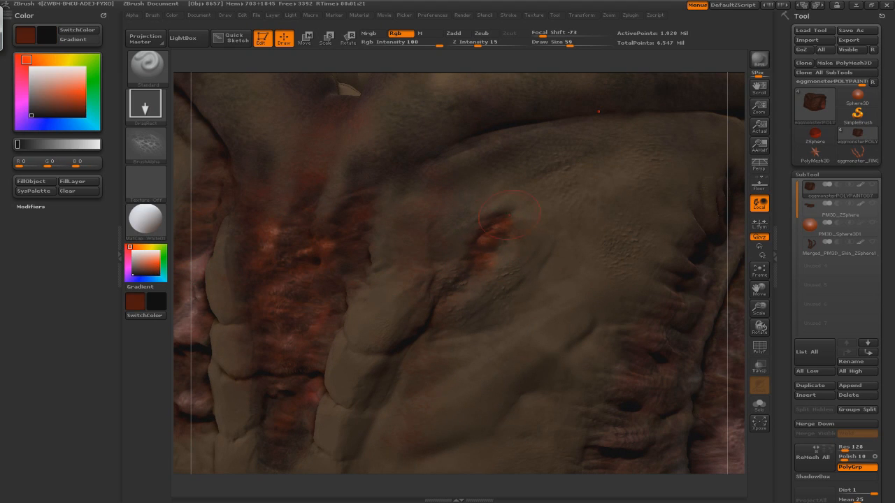
# Step: Shade the diagonal recess and the narrow groove's edge, alternating between black and deep red
pyautogui.moveTo(747, 110)
pyautogui.mouseDown()
pyautogui.moveTo(715, 138)
pyautogui.moveTo(613, 116)
pyautogui.mouseUp()
pyautogui.moveTo(507, 84)
pyautogui.mouseDown()
pyautogui.moveTo(578, 139)
pyautogui.moveTo(550, 144)
pyautogui.mouseUp()
pyautogui.keyDown('alt'); pyautogui.moveTo(629, 160); pyautogui.dragTo(639, 203); pyautogui.keyUp('alt')
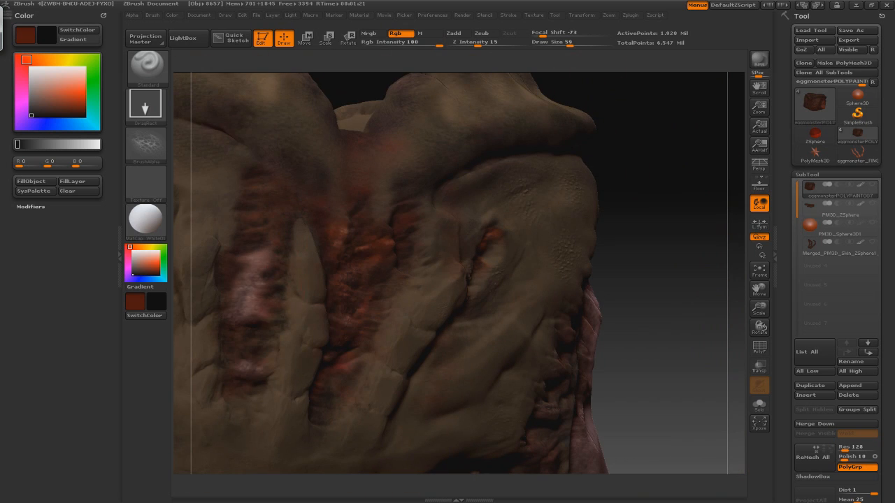
pyautogui.press('v')
pyautogui.press('v')
pyautogui.moveTo(285, 288); pyautogui.dragTo(292, 313)
pyautogui.press('v')
pyautogui.press('v')
pyautogui.press('v')
pyautogui.press('v')
pyautogui.moveTo(671, 209); pyautogui.dragTo(601, 211)
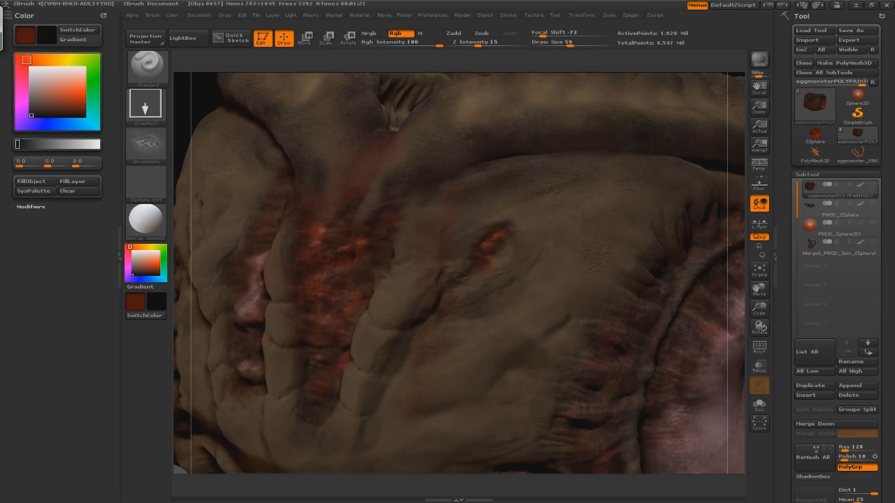
# Step: Save the painted tool with the finished groove and recess colors
pyautogui.moveTo(490, 482)
pyautogui.mouseDown()
pyautogui.moveTo(441, 481)
pyautogui.moveTo(482, 426)
pyautogui.moveTo(447, 392)
pyautogui.mouseUp()
pyautogui.moveTo(280, 420); pyautogui.dragTo(290, 447)
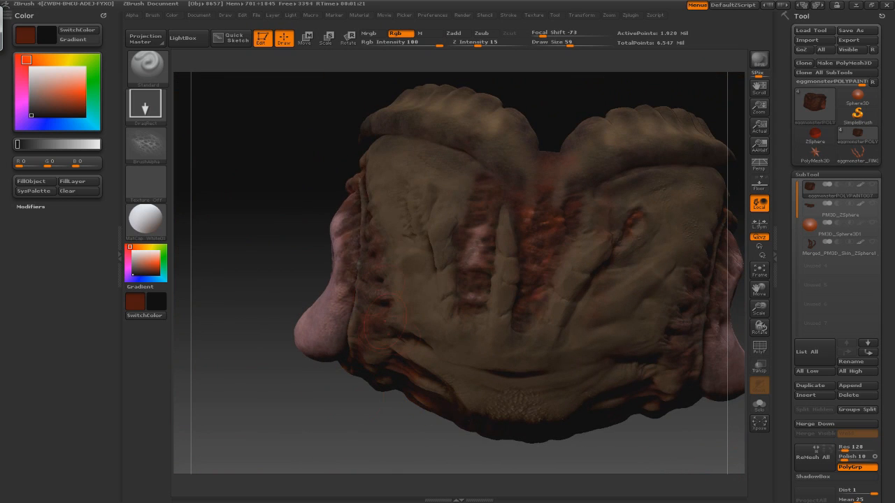
pyautogui.click(850, 30)
pyautogui.press('Return')
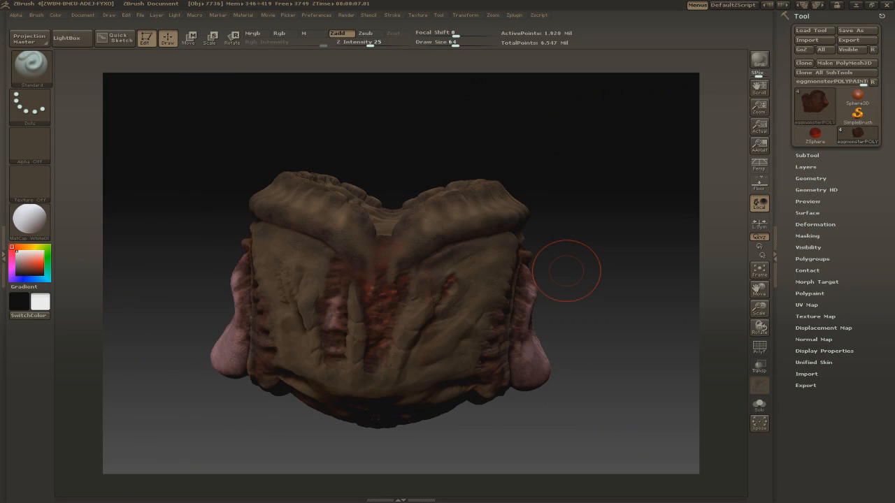
# Step: Set the Standard brush's stroke to DragRect
pyautogui.moveTo(590, 197); pyautogui.dragTo(609, 175)
pyautogui.moveTo(557, 212)
pyautogui.mouseDown()
pyautogui.moveTo(633, 150)
pyautogui.moveTo(644, 170)
pyautogui.mouseUp()
pyautogui.moveTo(637, 119)
pyautogui.keyDown('alt'); pyautogui.mouseDown()
pyautogui.moveTo(647, 168)
pyautogui.moveTo(658, 156)
pyautogui.mouseUp(); pyautogui.keyUp('alt')
pyautogui.click(30, 106)
pyautogui.click(129, 115)
# Step: Import all the Bumpy, Leathery and Scaly Skin alphas and Falloff_Sharp-Alp.PSD from the ZAlphas folder
pyautogui.click(29, 145)
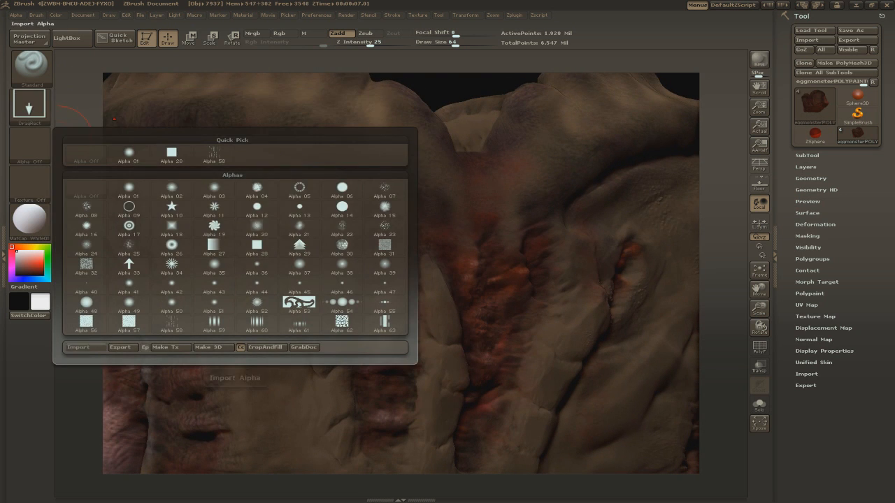
pyautogui.click(86, 347)
pyautogui.click(57, 22)
pyautogui.click(91, 33)
pyautogui.doubleClick(122, 197)
pyautogui.doubleClick(122, 74)
pyautogui.doubleClick(125, 104)
pyautogui.moveTo(381, 170); pyautogui.dragTo(101, 57)
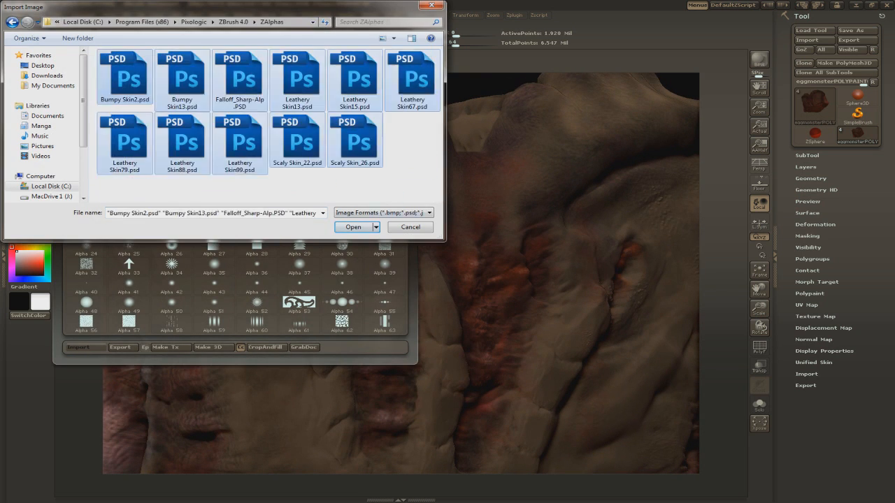
pyautogui.click(353, 227)
# Step: Turn on Rgb painting and open the Polypaint settings, then test a white veined stroke beside the narrow groove and undo it
pyautogui.click(281, 33)
pyautogui.click(810, 293)
pyautogui.moveTo(299, 206)
pyautogui.mouseDown()
pyautogui.moveTo(338, 231)
pyautogui.moveTo(364, 223)
pyautogui.mouseUp()
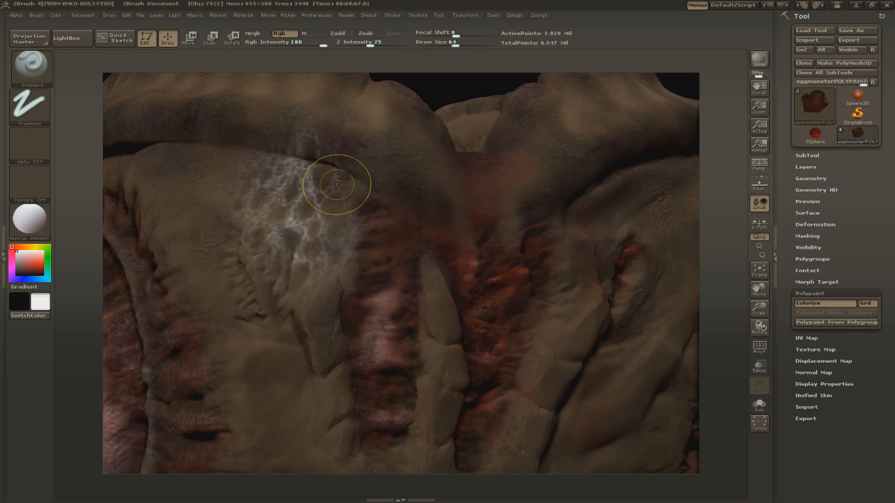
pyautogui.hotkey('ctrl', 'z')
# Step: Sample the dark red-brown, set the other swatch to black, and stamp black mottled shading into the red grooves below the collar's notch
pyautogui.press('v')
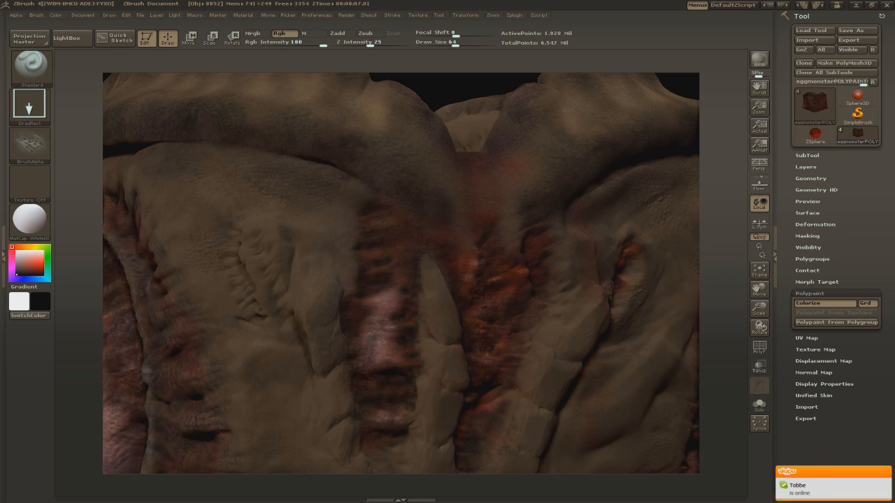
pyautogui.moveTo(720, 241)
pyautogui.keyDown('alt'); pyautogui.mouseDown()
pyautogui.moveTo(720, 175)
pyautogui.moveTo(720, 241)
pyautogui.mouseUp(); pyautogui.keyUp('alt')
pyautogui.press('v')
pyautogui.press('v')
pyautogui.press('c')
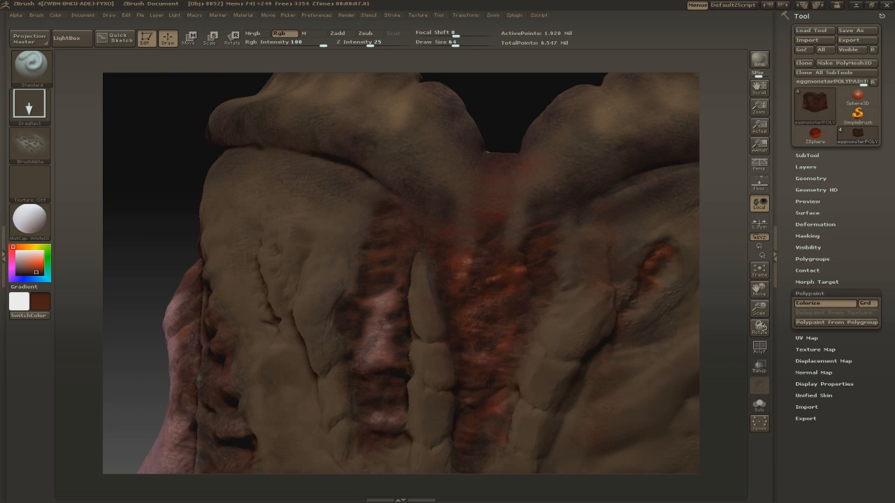
pyautogui.press('v')
pyautogui.click(17, 274)
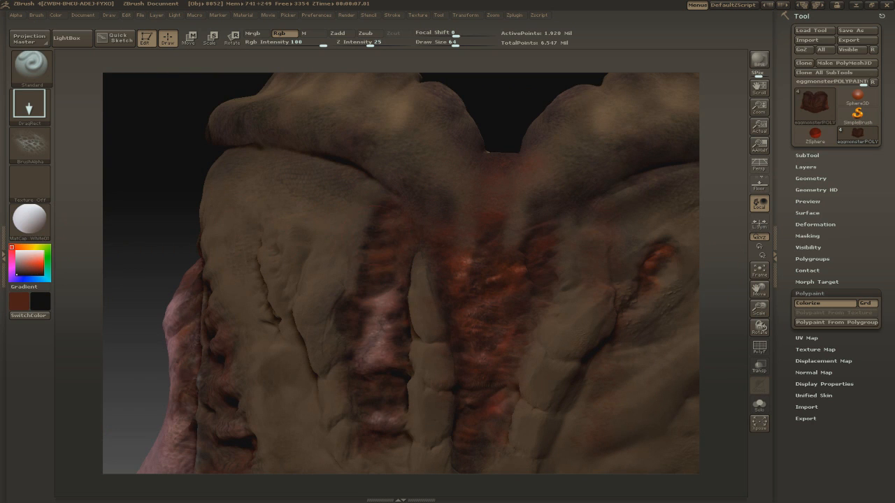
pyautogui.moveTo(150, 181); pyautogui.dragTo(279, 181)
pyautogui.moveTo(608, 224)
pyautogui.keyDown('alt'); pyautogui.mouseDown()
pyautogui.moveTo(608, 144)
pyautogui.moveTo(226, 236)
pyautogui.moveTo(226, 308)
pyautogui.mouseUp(); pyautogui.keyUp('alt')
pyautogui.keyDown('alt'); pyautogui.moveTo(494, 262); pyautogui.dragTo(493, 311); pyautogui.keyUp('alt')
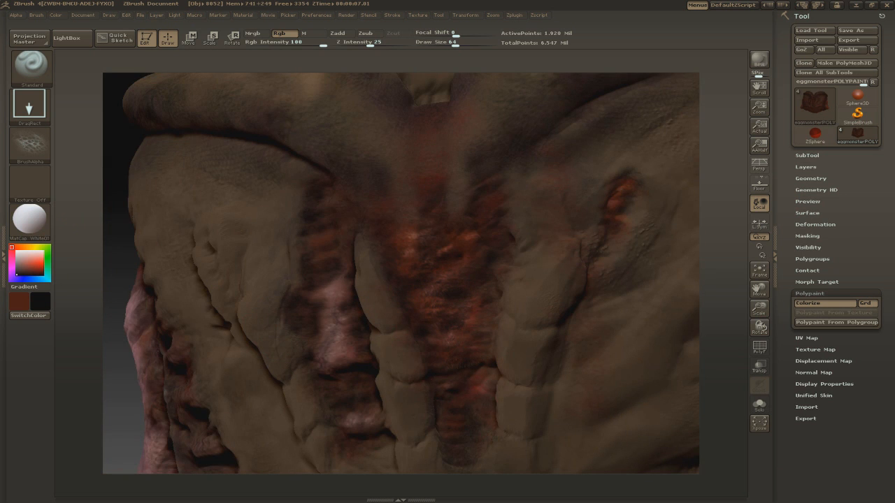
# Step: Choose a dark red-brown and a stronger red, and stamp them over the grooves and recesses below the collar's notch
pyautogui.moveTo(697, 213); pyautogui.dragTo(250, 207)
pyautogui.click(42, 273)
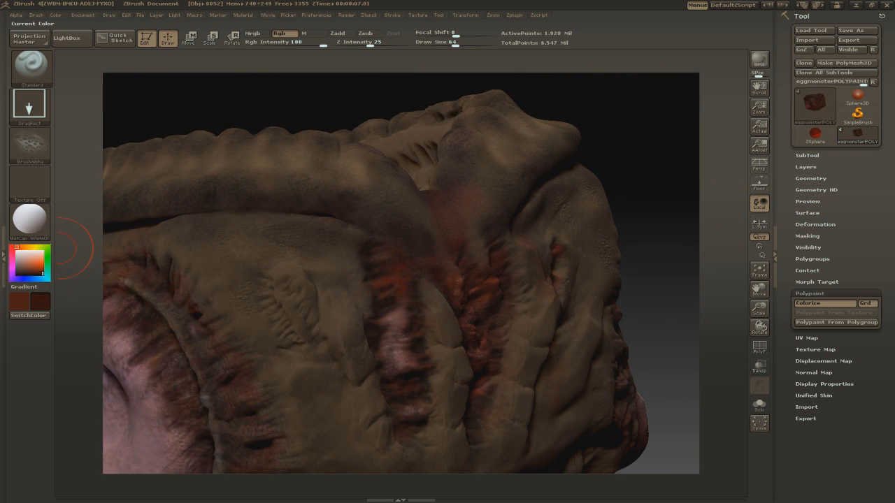
pyautogui.moveTo(665, 205); pyautogui.dragTo(529, 221)
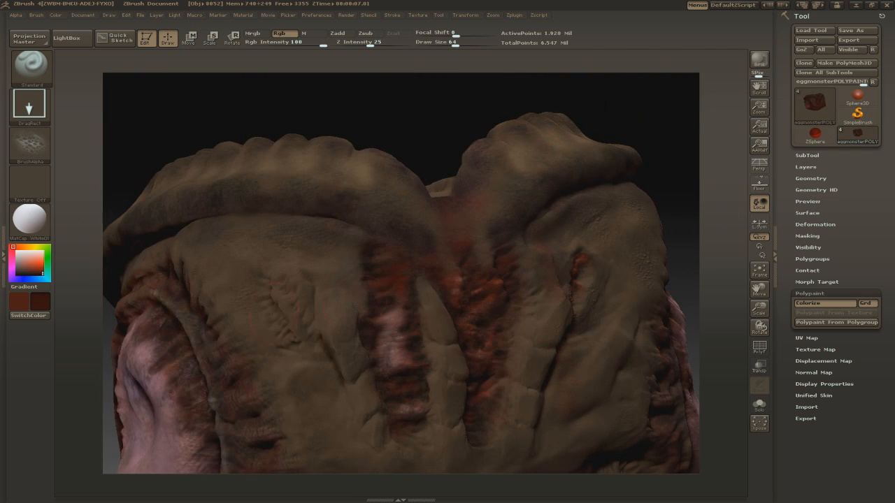
pyautogui.click(42, 267)
pyautogui.keyDown('alt'); pyautogui.moveTo(420, 105); pyautogui.dragTo(447, 294); pyautogui.keyUp('alt')
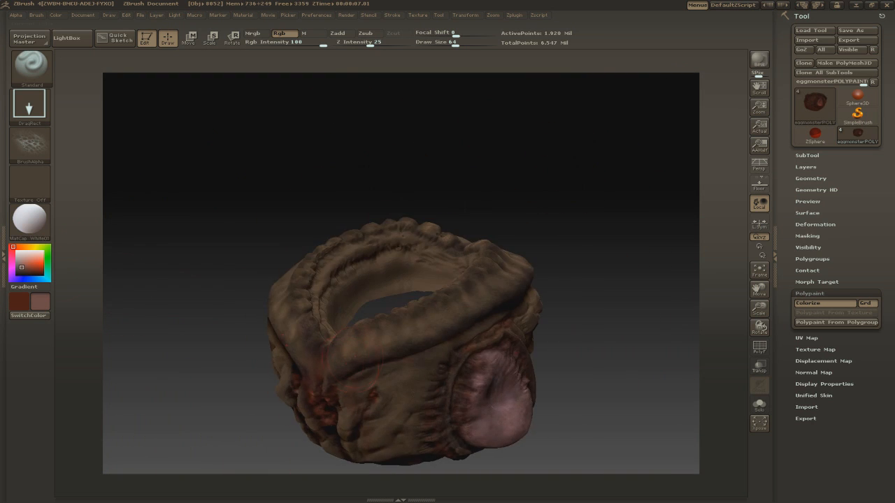
# Step: Stamp black, muted pink-brown and dark red mottling over the collar
pyautogui.click(16, 275)
pyautogui.keyDown('alt'); pyautogui.moveTo(448, 126); pyautogui.dragTo(301, 119); pyautogui.keyUp('alt')
pyautogui.moveTo(629, 210)
pyautogui.mouseDown()
pyautogui.moveTo(552, 209)
pyautogui.moveTo(419, 122)
pyautogui.moveTo(420, 419)
pyautogui.moveTo(419, 287)
pyautogui.mouseUp()
pyautogui.click(23, 269)
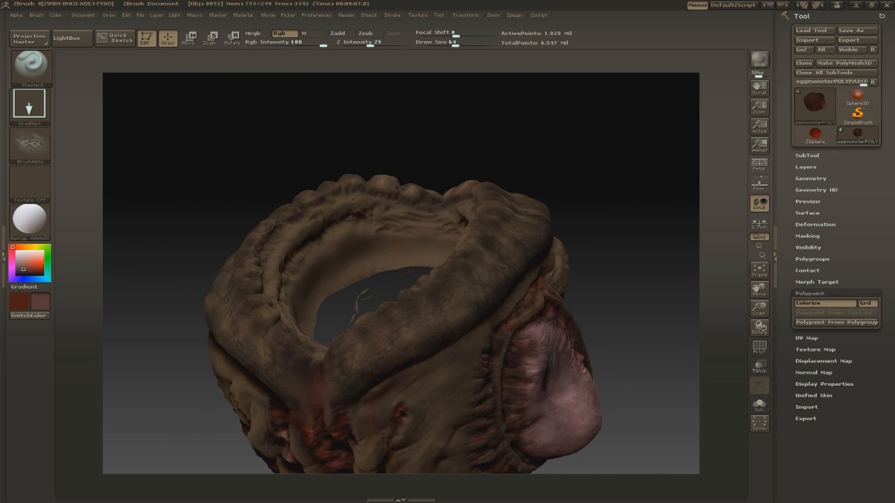
pyautogui.press('v')
pyautogui.click(41, 274)
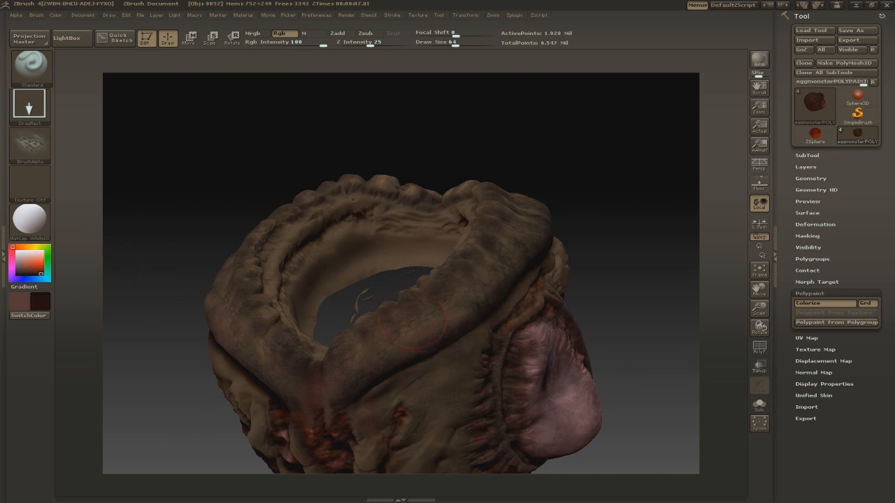
pyautogui.moveTo(403, 339); pyautogui.dragTo(418, 345)
# Step: Sample the brown skin color and stamp black and brown mottling over the V-shaped notch at the front of the collar
pyautogui.moveTo(611, 329)
pyautogui.mouseDown()
pyautogui.moveTo(512, 284)
pyautogui.moveTo(513, 386)
pyautogui.mouseUp()
pyautogui.press('c')
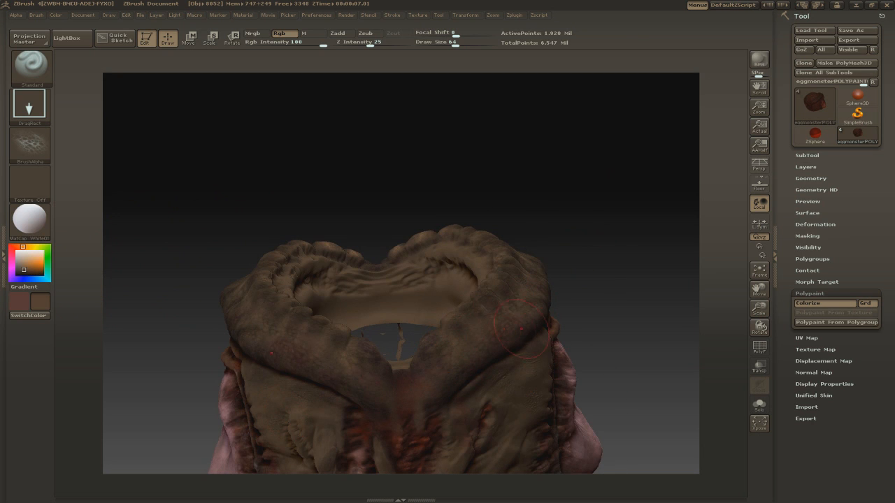
pyautogui.moveTo(185, 297)
pyautogui.mouseDown()
pyautogui.moveTo(529, 266)
pyautogui.moveTo(580, 230)
pyautogui.moveTo(145, 248)
pyautogui.mouseUp()
pyautogui.press('v')
pyautogui.click(17, 275)
pyautogui.moveTo(306, 390); pyautogui.dragTo(316, 398)
pyautogui.moveTo(280, 234)
pyautogui.keyDown('alt'); pyautogui.mouseDown()
pyautogui.moveTo(331, 191)
pyautogui.moveTo(356, 293)
pyautogui.mouseUp(); pyautogui.keyUp('alt')
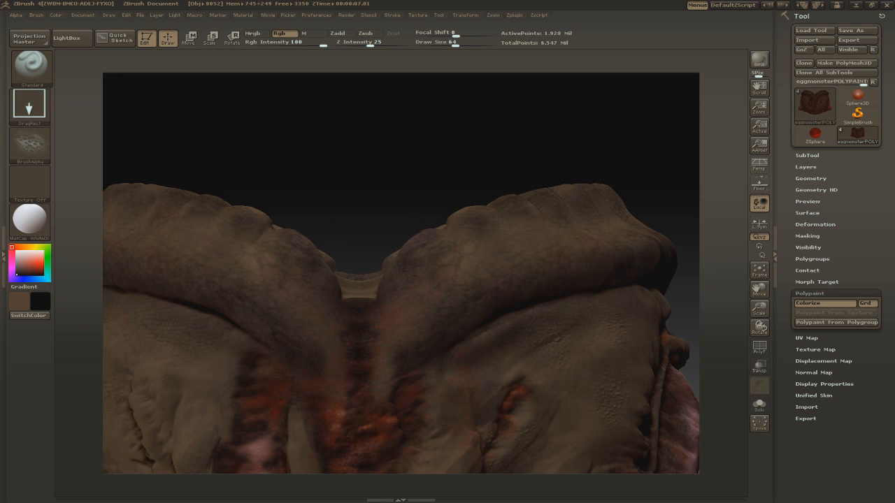
pyautogui.press('v')
pyautogui.press('v')
pyautogui.moveTo(363, 175); pyautogui.dragTo(307, 238)
pyautogui.press('v')
pyautogui.moveTo(356, 333); pyautogui.dragTo(370, 364)
# Step: Stamp black mottling over the side skin between the front grooves and the pink pad
pyautogui.moveTo(675, 441)
pyautogui.mouseDown()
pyautogui.moveTo(585, 244)
pyautogui.moveTo(594, 179)
pyautogui.moveTo(586, 115)
pyautogui.mouseUp()
pyautogui.moveTo(594, 308)
pyautogui.mouseDown()
pyautogui.moveTo(366, 323)
pyautogui.moveTo(594, 301)
pyautogui.mouseUp()
pyautogui.keyDown('alt'); pyautogui.moveTo(629, 181); pyautogui.dragTo(643, 245); pyautogui.keyUp('alt')
pyautogui.moveTo(657, 238)
pyautogui.mouseDown()
pyautogui.moveTo(572, 228)
pyautogui.moveTo(576, 259)
pyautogui.mouseUp()
pyautogui.press('v')
pyautogui.moveTo(381, 342); pyautogui.dragTo(393, 362)
pyautogui.moveTo(406, 322); pyautogui.dragTo(440, 362)
pyautogui.moveTo(387, 377); pyautogui.dragTo(399, 399)
pyautogui.keyDown('alt'); pyautogui.moveTo(639, 223); pyautogui.dragTo(634, 154); pyautogui.keyUp('alt')
pyautogui.moveTo(377, 360); pyautogui.dragTo(385, 372)
pyautogui.moveTo(363, 381); pyautogui.dragTo(369, 391)
pyautogui.moveTo(381, 410); pyautogui.dragTo(390, 418)
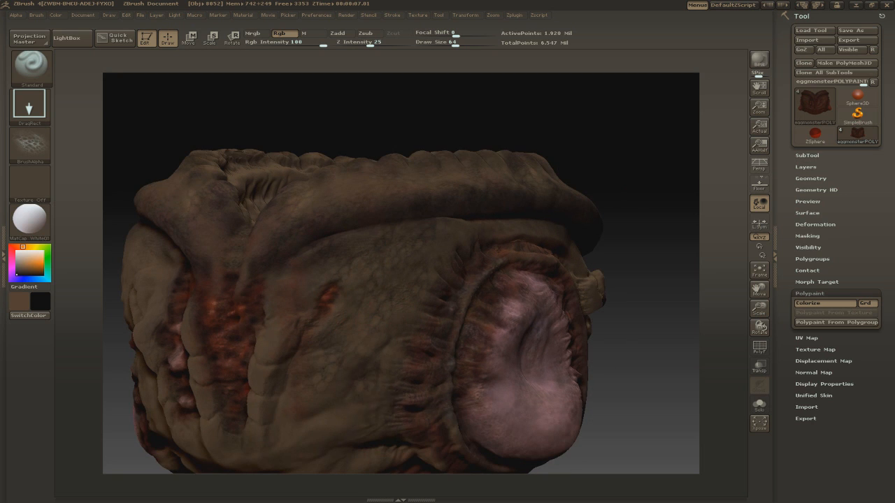
# Step: Sample the red-brown of the folds beside the pink pad and stamp a stronger red over them
pyautogui.keyDown('alt'); pyautogui.moveTo(643, 300); pyautogui.dragTo(615, 245); pyautogui.keyUp('alt')
pyautogui.moveTo(541, 245); pyautogui.dragTo(476, 241)
pyautogui.keyDown('alt'); pyautogui.moveTo(615, 182); pyautogui.dragTo(623, 235); pyautogui.keyUp('alt')
pyautogui.press('v')
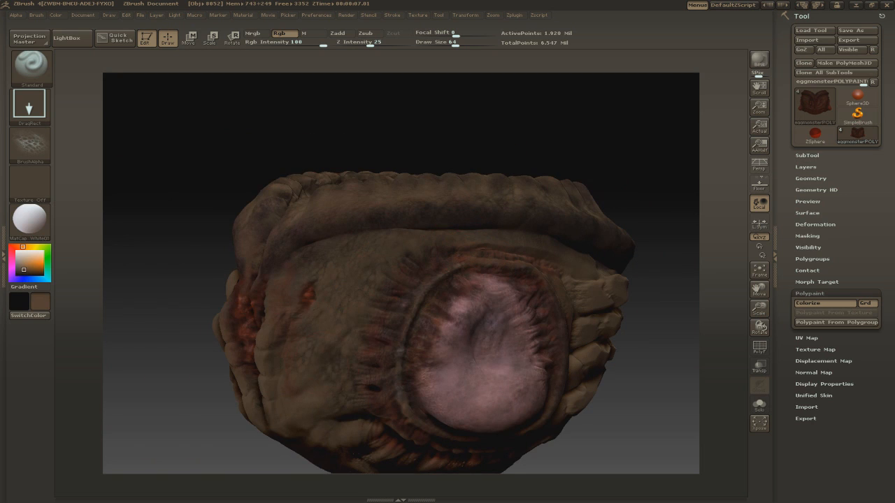
pyautogui.moveTo(143, 357)
pyautogui.mouseDown()
pyautogui.moveTo(214, 354)
pyautogui.moveTo(133, 355)
pyautogui.mouseUp()
pyautogui.press('v')
pyautogui.press('c')
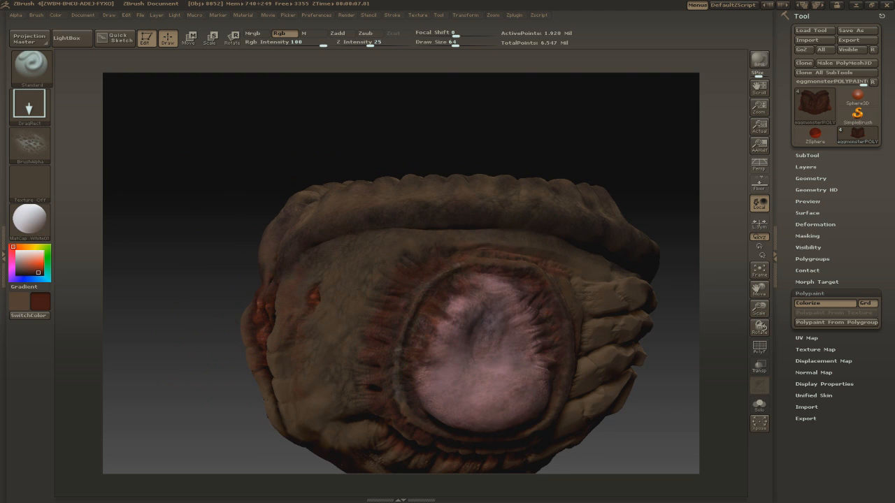
pyautogui.keyDown('alt'); pyautogui.moveTo(176, 230); pyautogui.dragTo(179, 286); pyautogui.keyUp('alt')
pyautogui.keyDown('alt'); pyautogui.moveTo(127, 231); pyautogui.dragTo(127, 182); pyautogui.keyUp('alt')
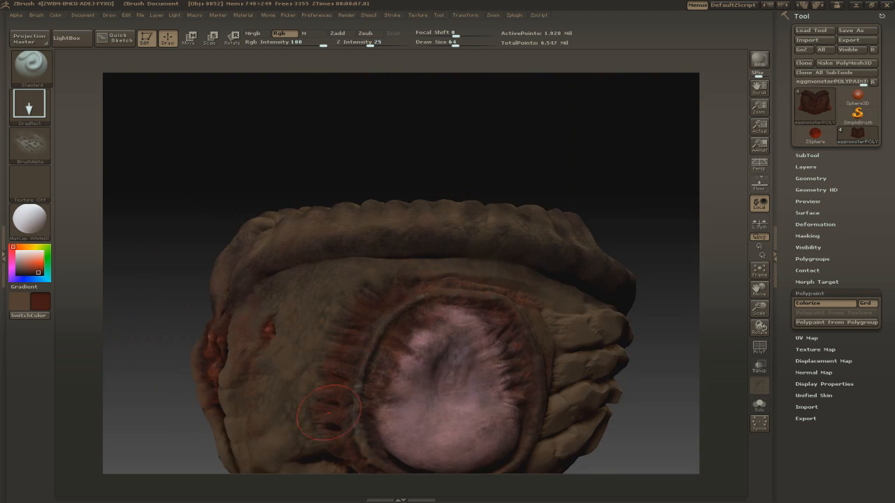
pyautogui.keyDown('alt'); pyautogui.moveTo(590, 162); pyautogui.dragTo(591, 210); pyautogui.keyUp('alt')
pyautogui.click(42, 268)
pyautogui.moveTo(323, 377); pyautogui.dragTo(326, 404)
# Step: Choose dark saturated reds and intensify the folds around the pink pad with them
pyautogui.keyDown('alt'); pyautogui.moveTo(76, 280); pyautogui.dragTo(78, 194); pyautogui.keyUp('alt')
pyautogui.click(43, 271)
pyautogui.click(43, 274)
pyautogui.click(42, 272)
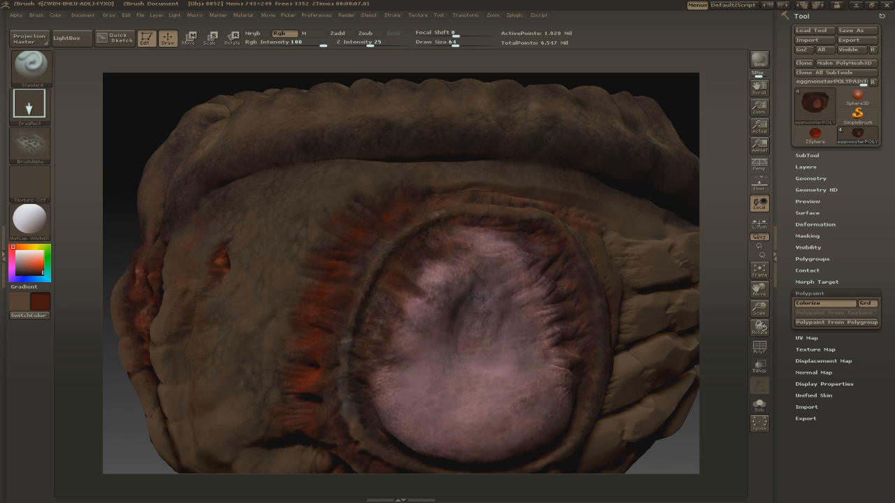
pyautogui.click(43, 274)
# Step: Alternate black and brown to stamp mottled shading along the outer edge of the red folds
pyautogui.click(16, 274)
pyautogui.moveTo(312, 330); pyautogui.dragTo(288, 365)
pyautogui.moveTo(296, 404); pyautogui.dragTo(283, 420)
pyautogui.press('v')
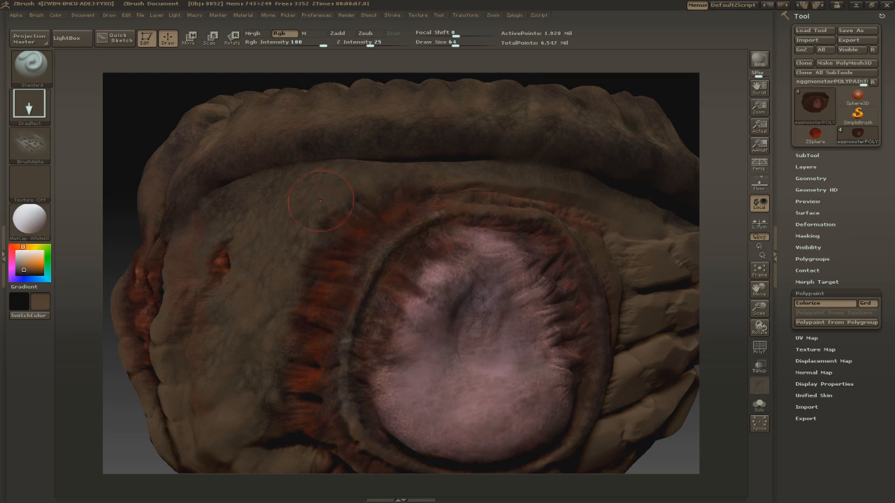
pyautogui.press('v')
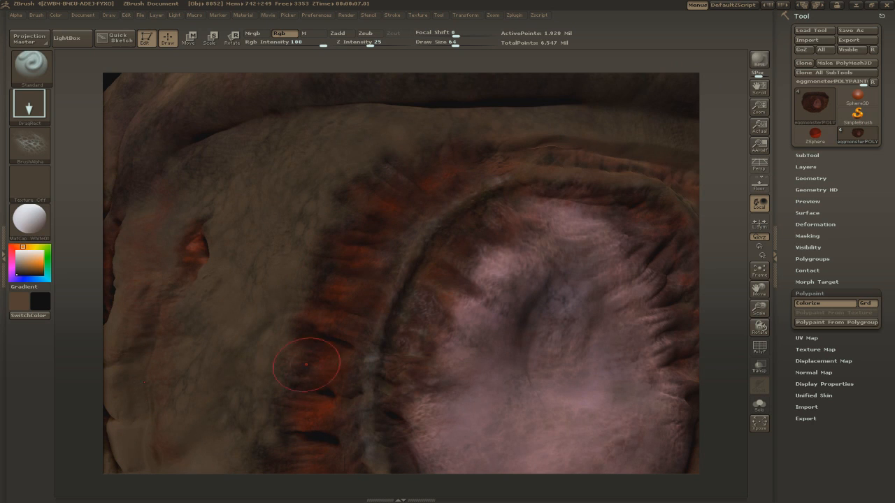
pyautogui.press('v')
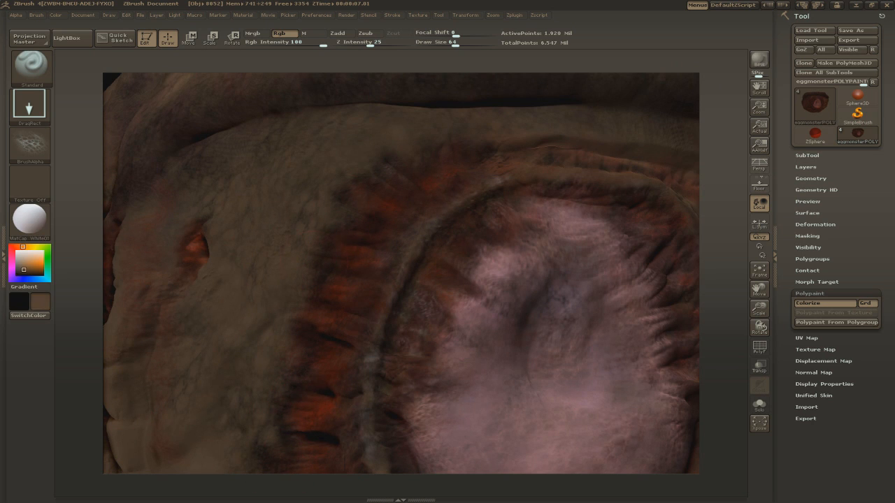
# Step: Choose a bright orange-red and stamp highlights onto the raised folds beside the pink pad
pyautogui.click(12, 247)
pyautogui.click(35, 262)
pyautogui.moveTo(360, 255); pyautogui.dragTo(369, 308)
pyautogui.moveTo(326, 372)
pyautogui.mouseDown()
pyautogui.moveTo(336, 392)
pyautogui.moveTo(321, 439)
pyautogui.mouseUp()
pyautogui.moveTo(312, 463); pyautogui.dragTo(320, 482)
pyautogui.keyDown('alt'); pyautogui.moveTo(720, 301); pyautogui.dragTo(720, 125); pyautogui.keyUp('alt')
pyautogui.keyDown('alt'); pyautogui.moveTo(615, 126); pyautogui.dragTo(187, 241); pyautogui.keyUp('alt')
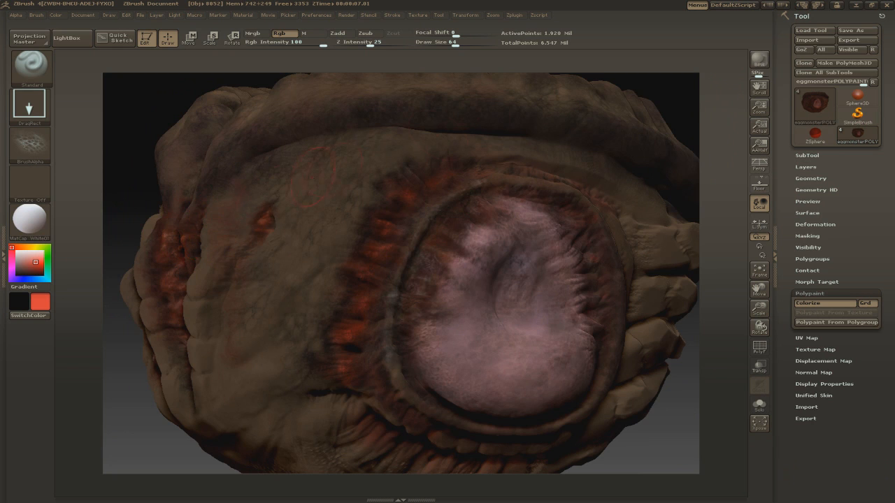
# Step: Sample the dark brown skin color and stamp black and brown mottling where the side skin meets the red folds
pyautogui.keyDown('alt'); pyautogui.moveTo(126, 174); pyautogui.dragTo(126, 231); pyautogui.keyUp('alt')
pyautogui.press('shift')
pyautogui.press('c')
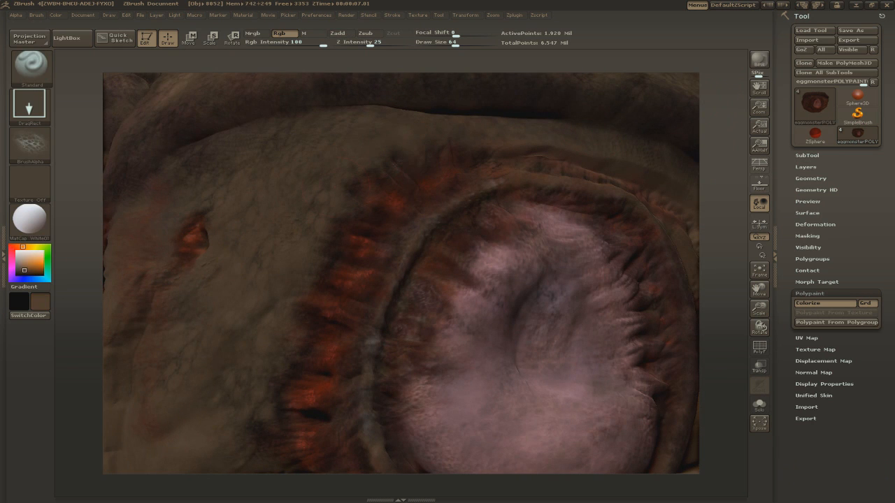
pyautogui.press('v')
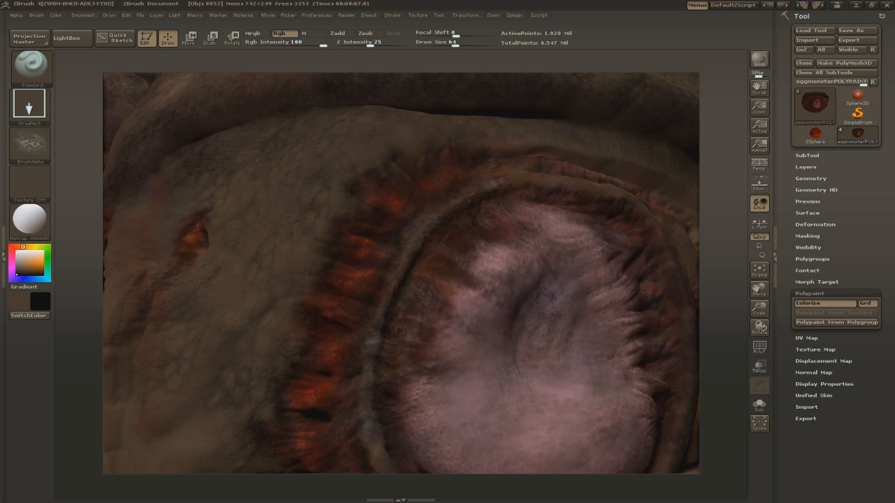
pyautogui.keyDown('alt'); pyautogui.moveTo(402, 307); pyautogui.dragTo(382, 242); pyautogui.keyUp('alt')
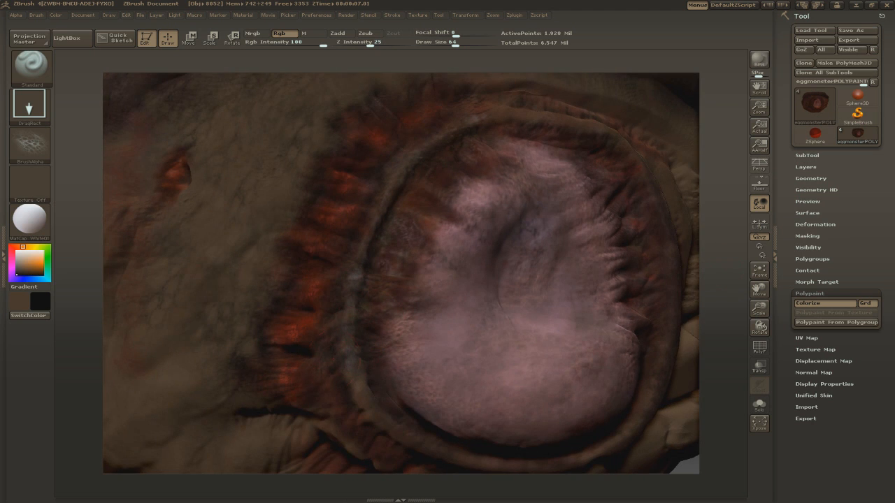
pyautogui.keyDown('alt'); pyautogui.moveTo(742, 219); pyautogui.dragTo(696, 218); pyautogui.keyUp('alt')
pyautogui.press('v')
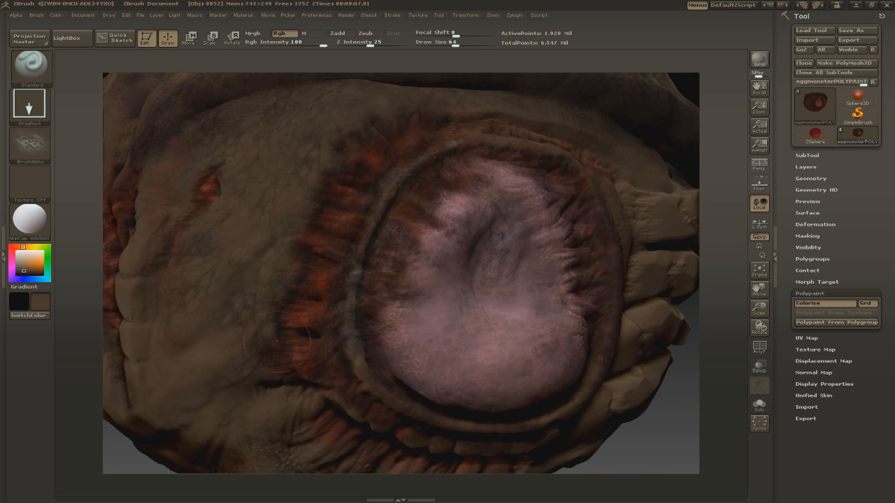
pyautogui.moveTo(720, 203)
pyautogui.keyDown('alt'); pyautogui.mouseDown()
pyautogui.moveTo(503, 179)
pyautogui.moveTo(556, 182)
pyautogui.moveTo(517, 183)
pyautogui.mouseUp(); pyautogui.keyUp('alt')
# Step: Try a muted purple tint on the side skin beside the pink pad's red folds
pyautogui.click(31, 263)
pyautogui.click(12, 269)
pyautogui.click(18, 265)
pyautogui.moveTo(309, 252); pyautogui.dragTo(322, 258)
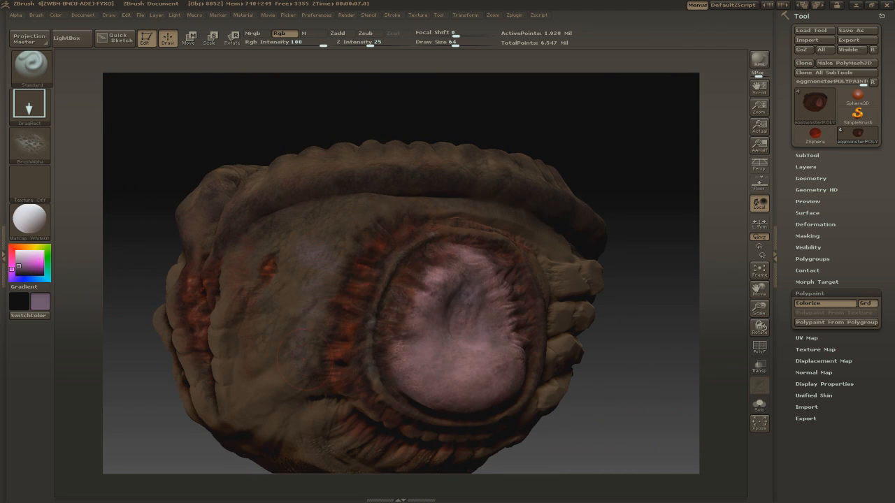
pyautogui.moveTo(358, 217); pyautogui.dragTo(334, 234)
pyautogui.press('c')
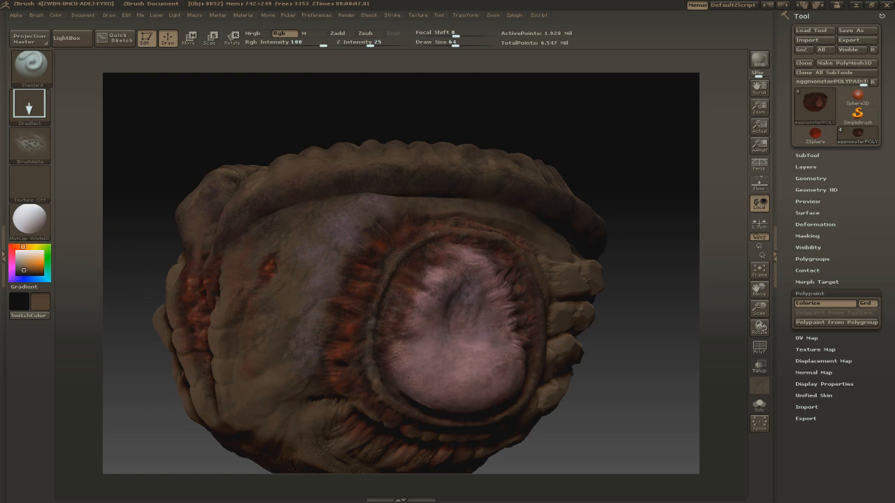
pyautogui.moveTo(582, 143); pyautogui.dragTo(607, 159)
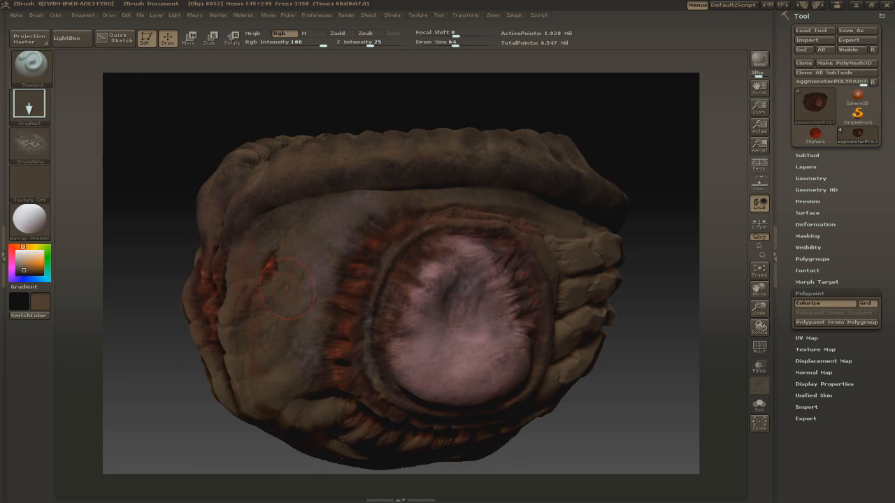
pyautogui.press('ctrl')
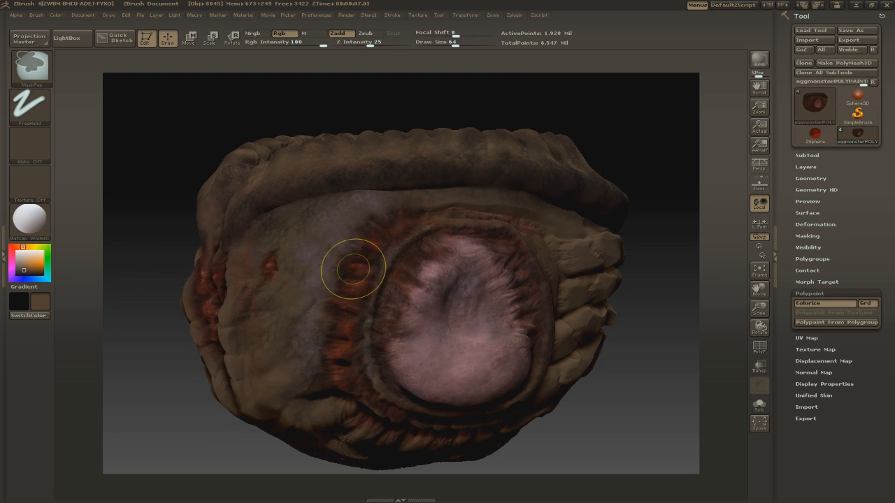
pyautogui.moveTo(627, 242); pyautogui.dragTo(651, 240)
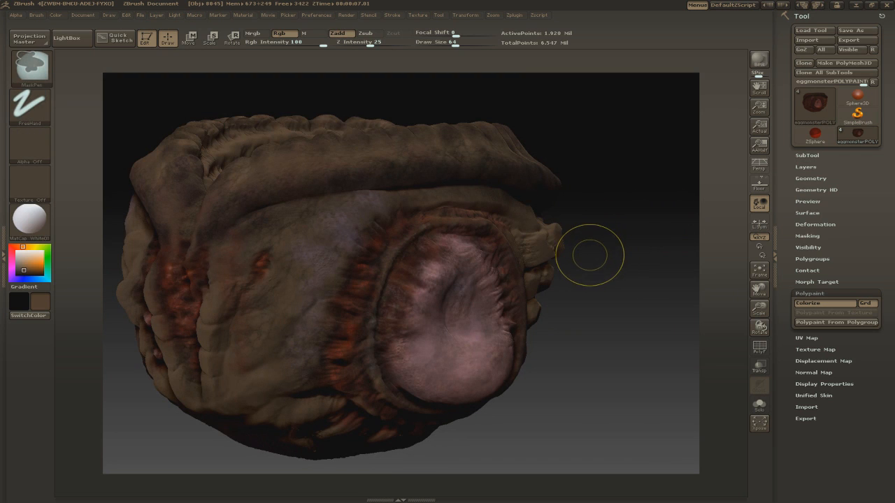
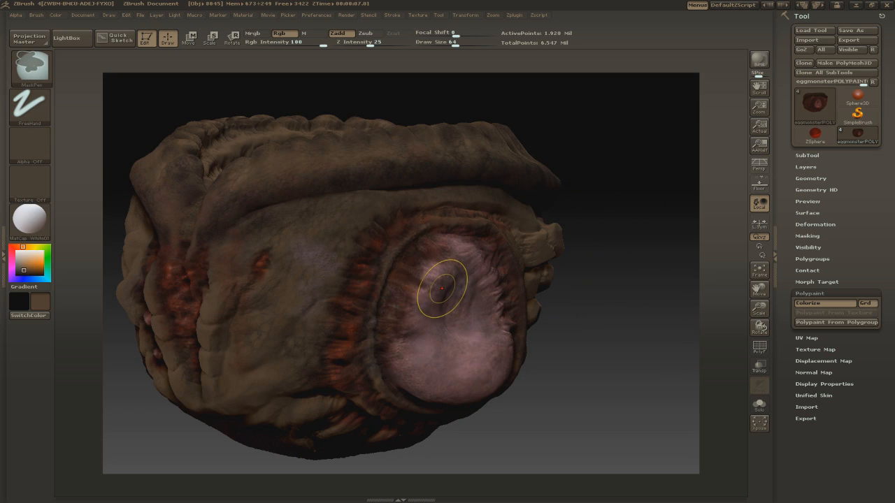
pyautogui.press('ctrl')
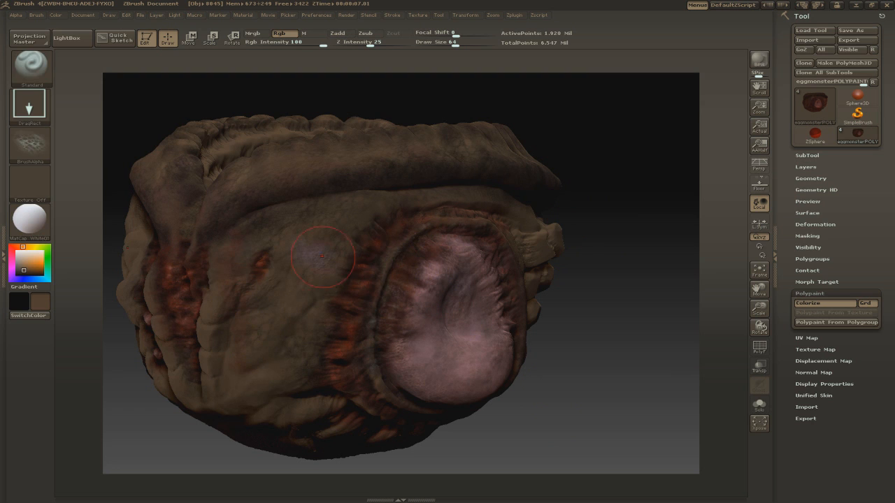
pyautogui.moveTo(568, 184); pyautogui.dragTo(602, 199)
pyautogui.keyDown('alt'); pyautogui.moveTo(535, 200); pyautogui.dragTo(571, 219); pyautogui.keyUp('alt')
# Step: Switch the brush alpha to Scaly Skin_22 and try stamping brown and black mottling on the side skin
pyautogui.press('v')
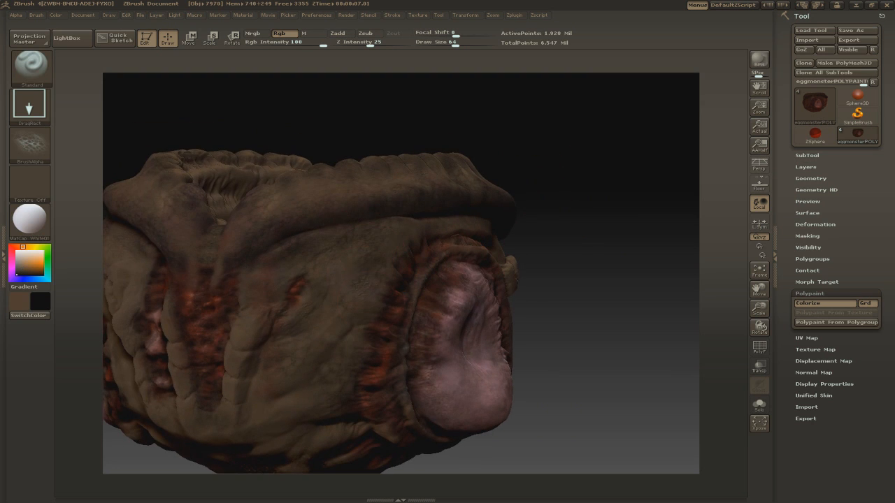
pyautogui.press('v')
pyautogui.moveTo(615, 308); pyautogui.dragTo(636, 308)
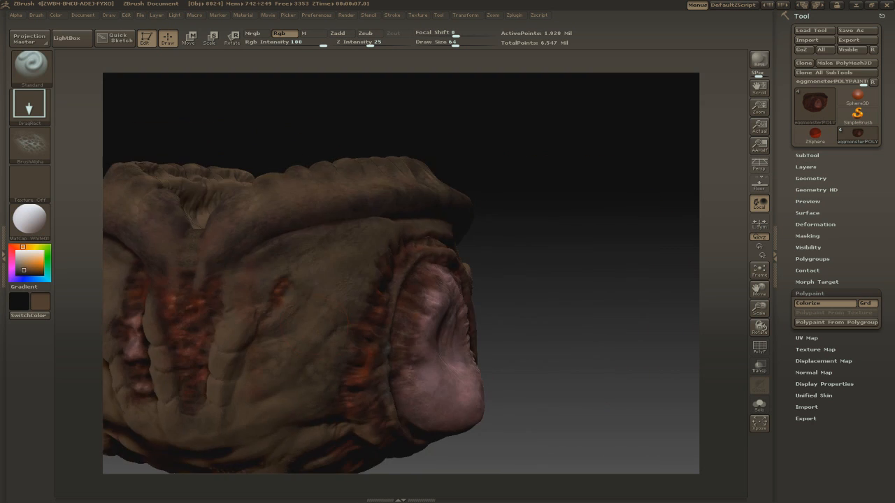
pyautogui.click(29, 145)
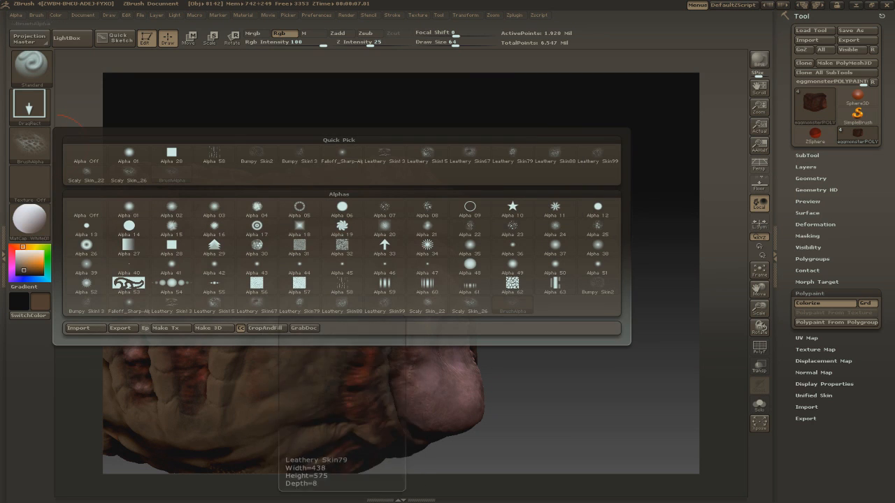
pyautogui.click(329, 302)
pyautogui.press('v')
pyautogui.moveTo(325, 262); pyautogui.dragTo(336, 268)
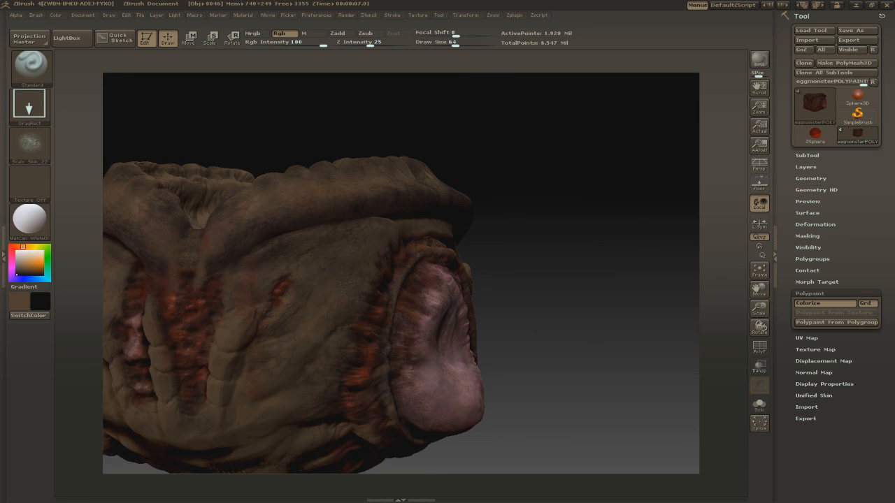
pyautogui.hotkey('ctrl', 'z')
pyautogui.press('v')
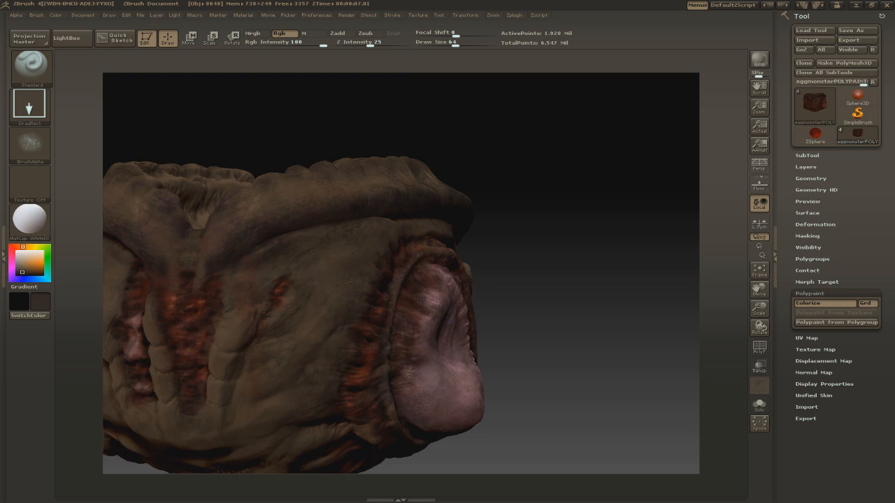
# Step: Save the painted tool as an eggmonsterPOLYPAINT ZTL file in a subfolder of ZProjects
pyautogui.moveTo(594, 238)
pyautogui.mouseDown()
pyautogui.moveTo(601, 300)
pyautogui.moveTo(601, 238)
pyautogui.mouseUp()
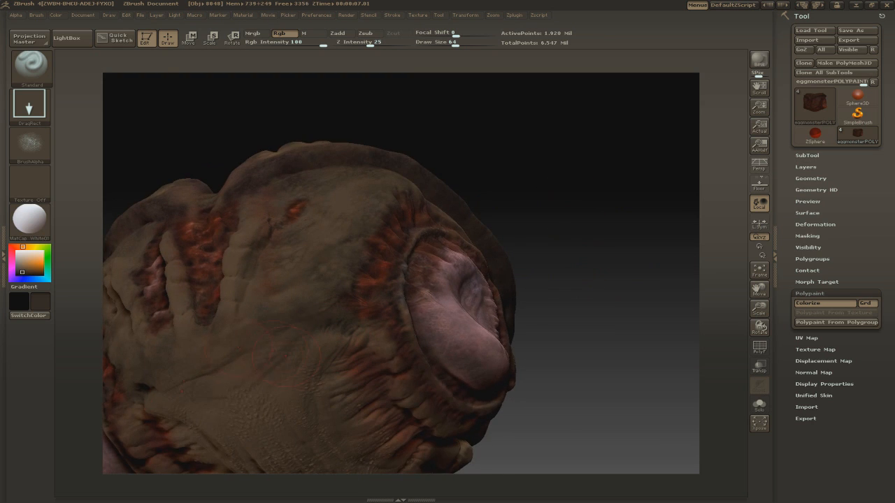
pyautogui.moveTo(601, 280); pyautogui.dragTo(608, 223)
pyautogui.keyDown('alt'); pyautogui.moveTo(609, 224); pyautogui.dragTo(601, 266); pyautogui.keyUp('alt')
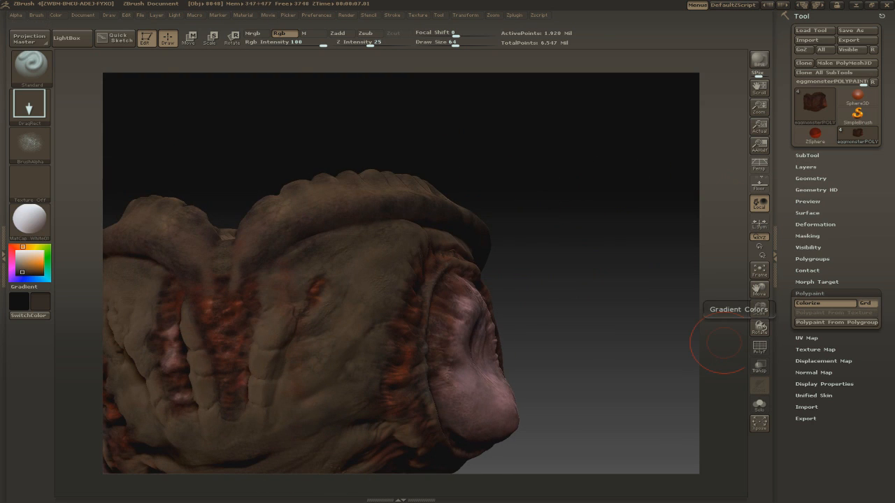
pyautogui.moveTo(722, 343); pyautogui.dragTo(769, 149)
pyautogui.hotkey('ctrl', 's')
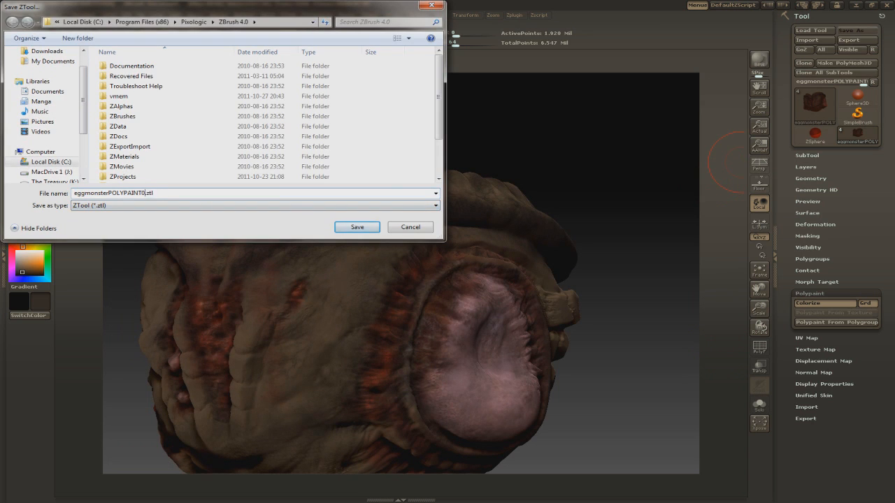
pyautogui.doubleClick(123, 176)
pyautogui.doubleClick(126, 76)
pyautogui.click(358, 228)
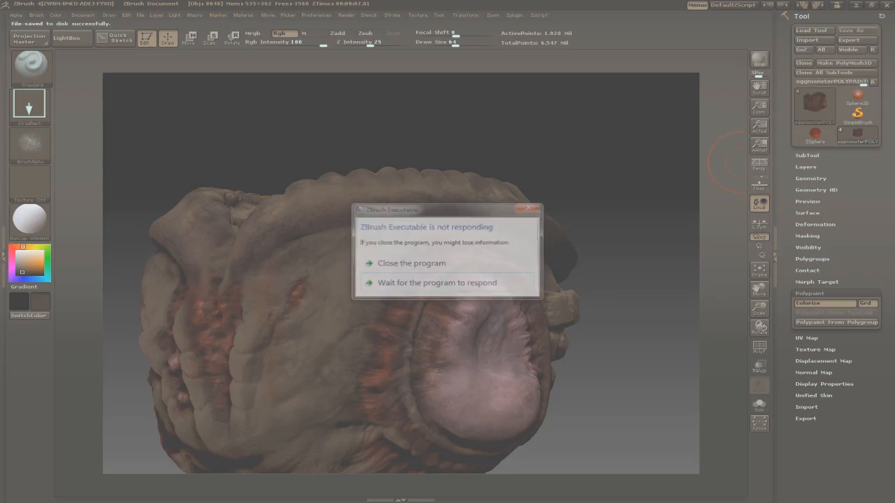
# Step: Choose a dark green and stamp a faint tint on the side skin, sampling the brown skin as the alternate color
pyautogui.moveTo(493, 157)
pyautogui.mouseDown()
pyautogui.moveTo(615, 182)
pyautogui.moveTo(546, 183)
pyautogui.mouseUp()
pyautogui.click(48, 258)
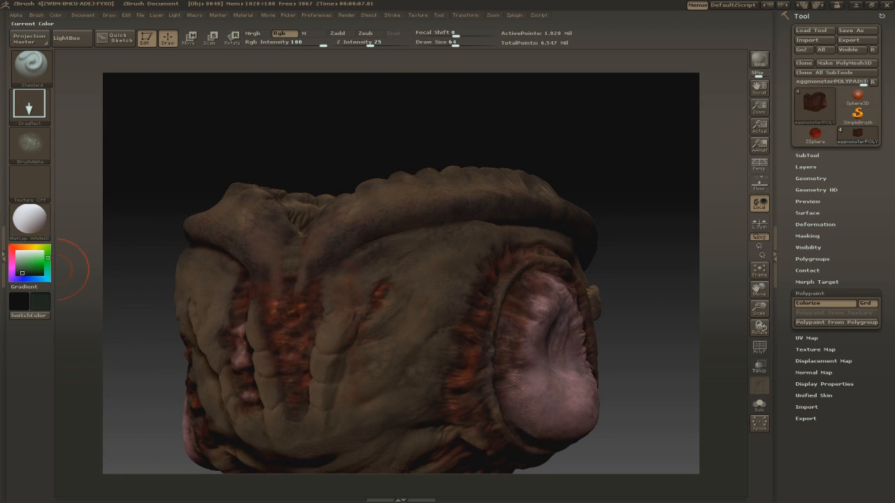
pyautogui.moveTo(650, 210)
pyautogui.mouseDown()
pyautogui.moveTo(664, 273)
pyautogui.moveTo(713, 210)
pyautogui.moveTo(650, 217)
pyautogui.mouseUp()
pyautogui.press('v')
pyautogui.press('c')
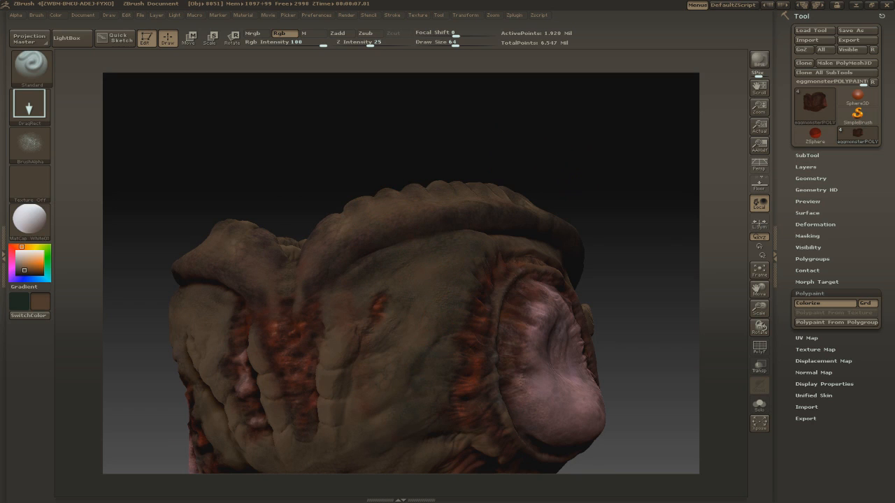
pyautogui.moveTo(740, 367); pyautogui.dragTo(748, 367)
pyautogui.press('v')
# Step: Darken the green to near black, set the draw size to 65 and stamp mottled patches between the grooves and pink pad
pyautogui.click(25, 274)
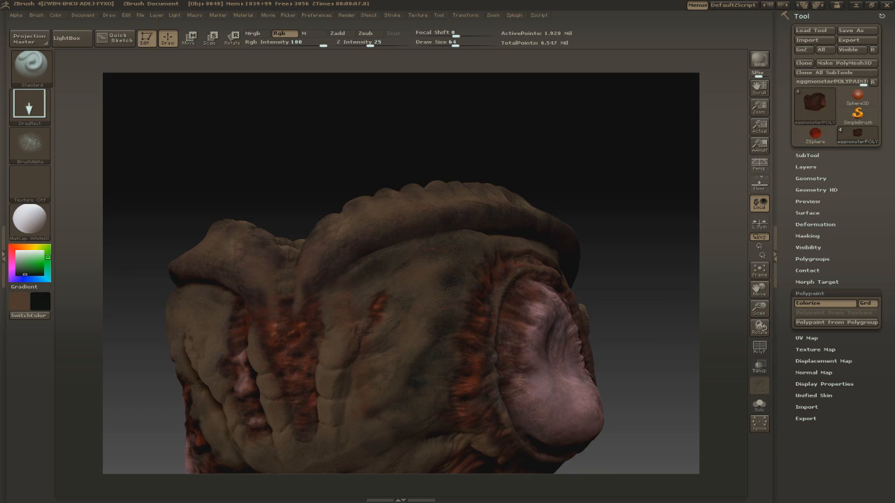
pyautogui.press('v')
pyautogui.press('space')
pyautogui.click(611, 219)
pyautogui.moveTo(664, 220)
pyautogui.mouseDown()
pyautogui.moveTo(595, 210)
pyautogui.moveTo(608, 279)
pyautogui.moveTo(453, 276)
pyautogui.mouseUp()
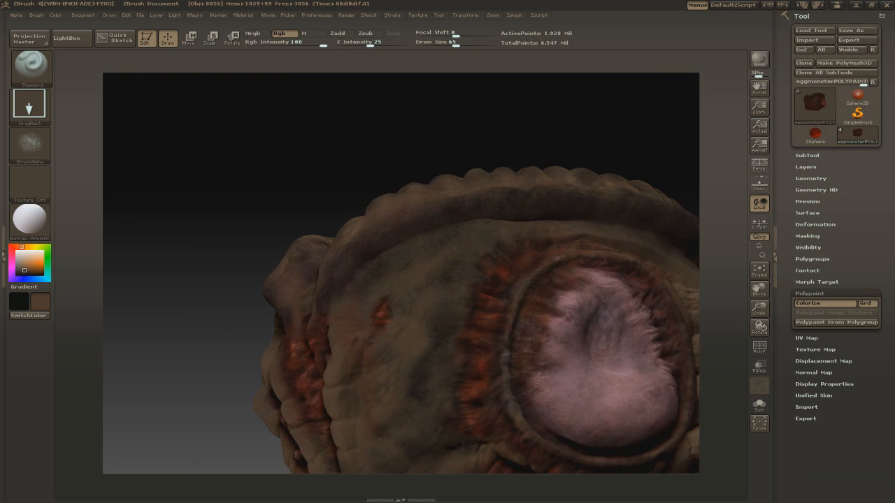
pyautogui.keyDown('alt'); pyautogui.moveTo(587, 119); pyautogui.dragTo(545, 217); pyautogui.keyUp('alt')
pyautogui.press('v')
pyautogui.press('v')
# Step: Choose a deep red and stamp the small wound on the opposite side skin with the Scaly Skin_26 alpha
pyautogui.moveTo(576, 271); pyautogui.dragTo(448, 259)
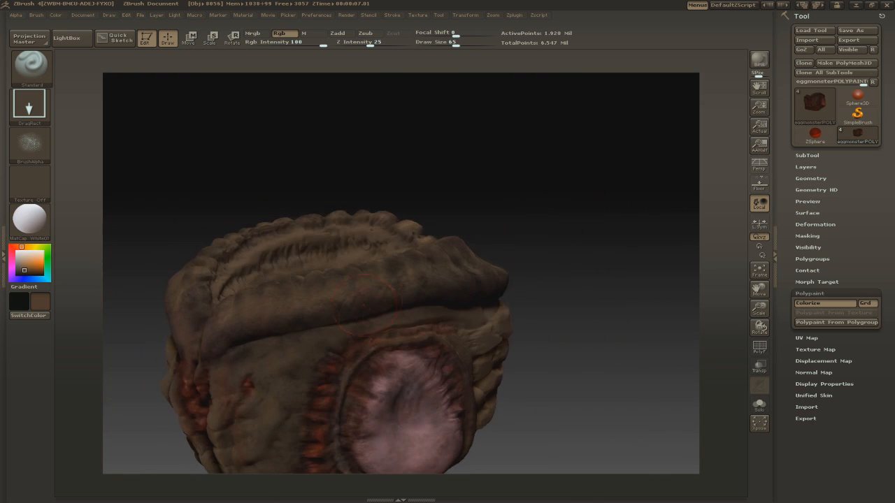
pyautogui.moveTo(541, 234); pyautogui.dragTo(270, 243)
pyautogui.moveTo(643, 270); pyautogui.dragTo(562, 249)
pyautogui.moveTo(629, 174); pyautogui.dragTo(688, 189)
pyautogui.click(12, 247)
pyautogui.click(43, 272)
pyautogui.moveTo(337, 298); pyautogui.dragTo(339, 357)
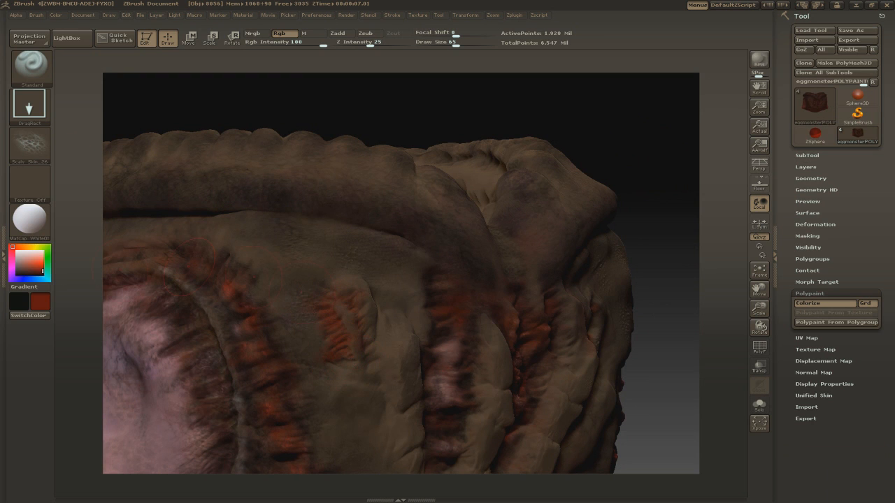
# Step: Darken the red to a deep maroon and shade the edges of the small red wound
pyautogui.click(43, 273)
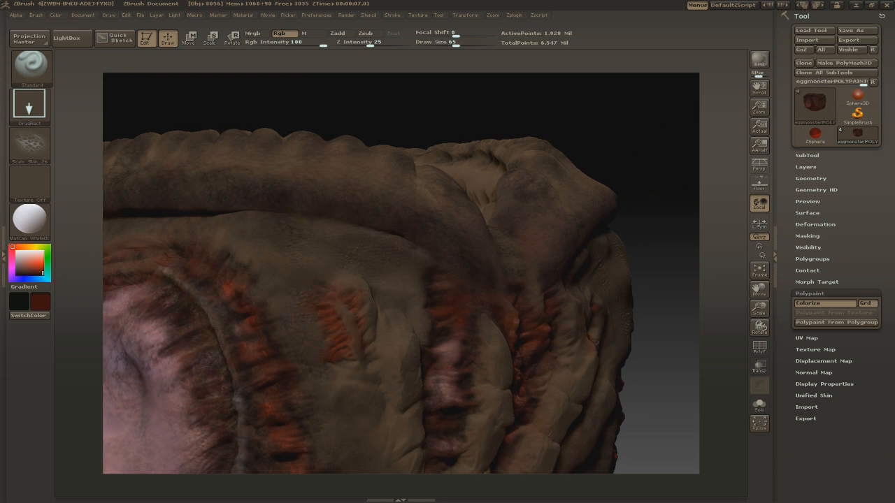
pyautogui.click(42, 274)
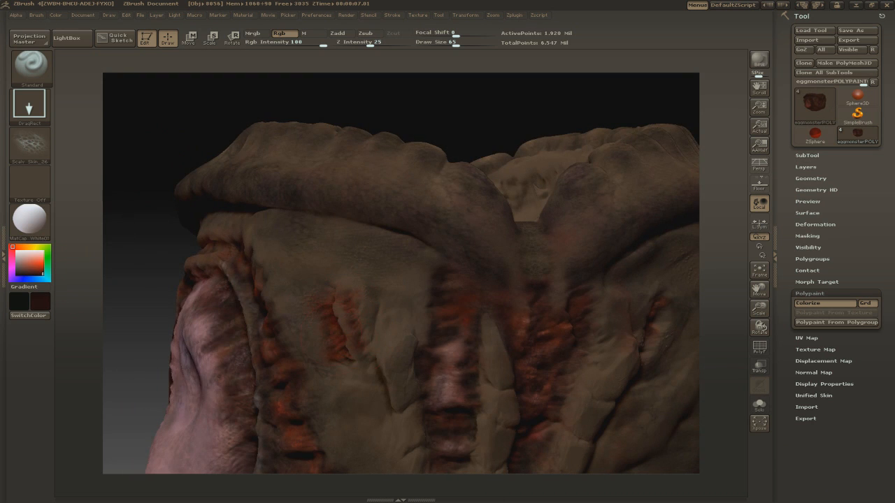
pyautogui.moveTo(133, 280); pyautogui.dragTo(258, 280)
pyautogui.moveTo(601, 280); pyautogui.dragTo(531, 279)
# Step: Choose a pale pink, paint a highlight streak down the center of the small red wound, and sample red from the model
pyautogui.press('c')
pyautogui.click(25, 259)
pyautogui.moveTo(347, 309); pyautogui.dragTo(355, 319)
pyautogui.moveTo(356, 327); pyautogui.dragTo(366, 352)
pyautogui.press('c')
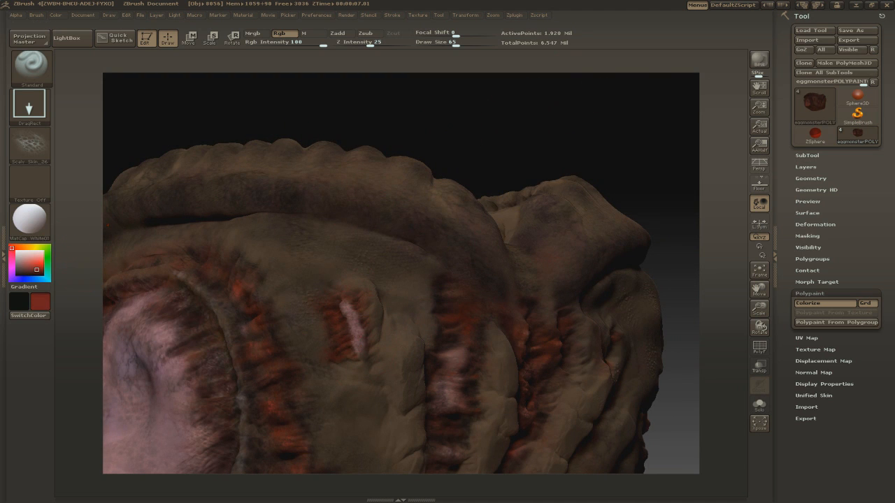
# Step: Sample a dark red, switch to black, and darken the edges of the small pink wound with skin-alpha dabs
pyautogui.press('c')
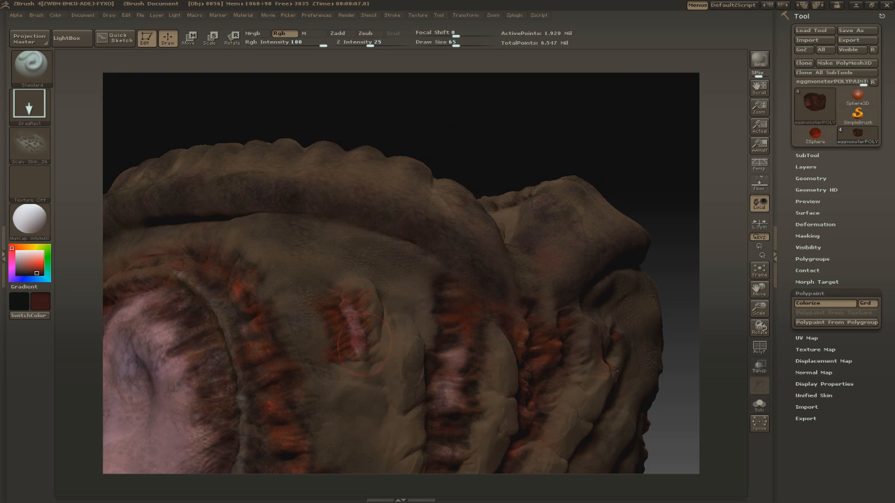
pyautogui.click(17, 274)
pyautogui.moveTo(369, 321); pyautogui.dragTo(373, 325)
pyautogui.moveTo(587, 129)
pyautogui.mouseDown()
pyautogui.moveTo(525, 134)
pyautogui.moveTo(584, 131)
pyautogui.mouseUp()
pyautogui.keyDown('alt'); pyautogui.moveTo(525, 134); pyautogui.dragTo(527, 172); pyautogui.keyUp('alt')
pyautogui.moveTo(355, 338); pyautogui.dragTo(359, 344)
pyautogui.moveTo(339, 288); pyautogui.dragTo(342, 292)
pyautogui.moveTo(528, 172)
pyautogui.mouseDown()
pyautogui.moveTo(564, 121)
pyautogui.moveTo(482, 157)
pyautogui.mouseUp()
pyautogui.keyDown('alt'); pyautogui.moveTo(482, 157); pyautogui.dragTo(479, 122); pyautogui.keyUp('alt')
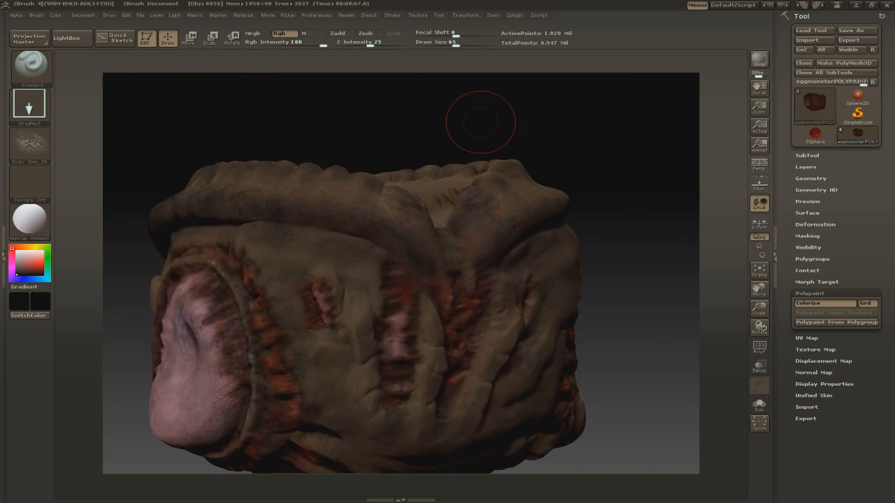
# Step: Sample the brown skin colour, switch to the BrushAlpha alpha, and dab black shading into the red tissue between the folds
pyautogui.keyDown('alt'); pyautogui.moveTo(414, 122); pyautogui.dragTo(417, 164); pyautogui.keyUp('alt')
pyautogui.moveTo(531, 88); pyautogui.dragTo(622, 105)
pyautogui.keyDown('alt'); pyautogui.moveTo(622, 105); pyautogui.dragTo(619, 77); pyautogui.keyUp('alt')
pyautogui.moveTo(517, 126); pyautogui.dragTo(458, 104)
pyautogui.keyDown('alt'); pyautogui.moveTo(457, 105); pyautogui.dragTo(412, 133); pyautogui.keyUp('alt')
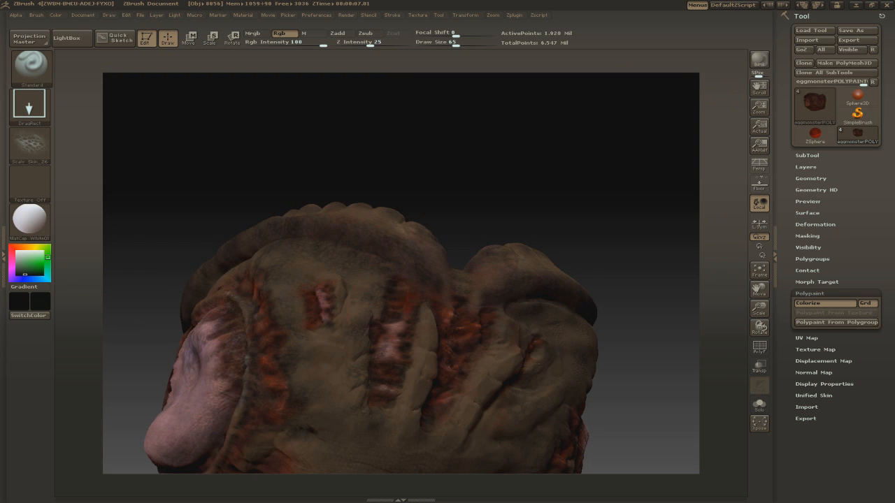
pyautogui.moveTo(349, 140); pyautogui.dragTo(385, 171)
pyautogui.press('c')
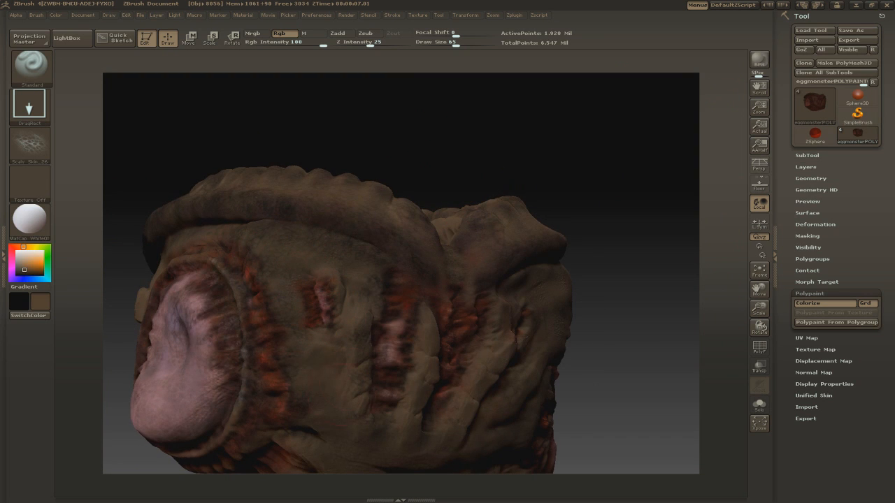
pyautogui.moveTo(501, 158); pyautogui.dragTo(539, 156)
pyautogui.press('v')
pyautogui.moveTo(467, 311); pyautogui.dragTo(489, 336)
pyautogui.moveTo(559, 168); pyautogui.dragTo(514, 171)
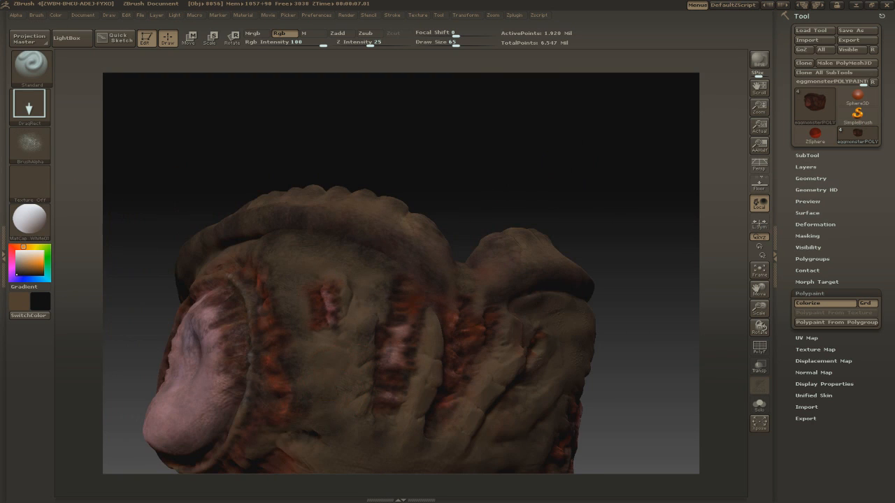
# Step: Choose a dark olive green and dab it over the skin between the small wound and the neighbouring finger ridge
pyautogui.press('v')
pyautogui.moveTo(476, 123); pyautogui.dragTo(404, 162)
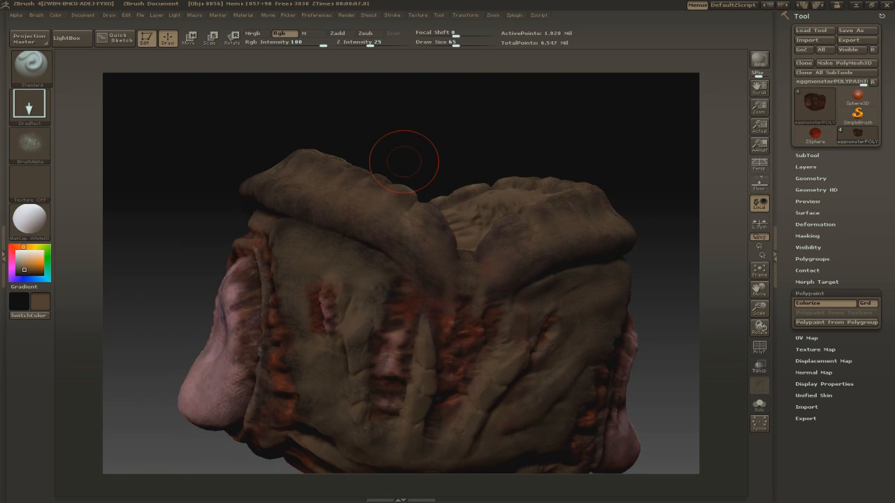
pyautogui.click(17, 247)
pyautogui.click(25, 247)
pyautogui.click(33, 277)
pyautogui.click(35, 268)
pyautogui.click(33, 271)
pyautogui.moveTo(482, 144); pyautogui.dragTo(531, 131)
pyautogui.click(41, 247)
pyautogui.moveTo(360, 318); pyautogui.dragTo(377, 334)
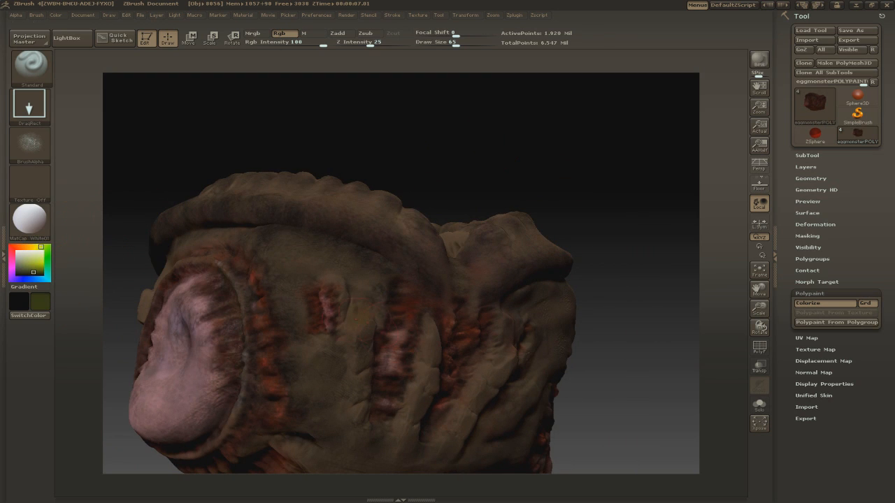
pyautogui.keyDown('alt'); pyautogui.moveTo(619, 234); pyautogui.dragTo(621, 260); pyautogui.keyUp('alt')
pyautogui.keyDown('shift'); pyautogui.moveTo(344, 322); pyautogui.dragTo(363, 339); pyautogui.keyUp('shift')
# Step: Sample the brown skin colour, swap to black, and shade around the edges and bases of the finger-like ridges
pyautogui.press('c')
pyautogui.moveTo(652, 153); pyautogui.dragTo(681, 146)
pyautogui.press('v')
pyautogui.moveTo(355, 299); pyautogui.dragTo(368, 312)
pyautogui.moveTo(339, 344); pyautogui.dragTo(349, 360)
pyautogui.moveTo(340, 394); pyautogui.dragTo(351, 411)
pyautogui.moveTo(341, 424); pyautogui.dragTo(354, 438)
pyautogui.moveTo(434, 338); pyautogui.dragTo(444, 354)
pyautogui.moveTo(430, 372)
pyautogui.mouseDown()
pyautogui.moveTo(442, 388)
pyautogui.moveTo(423, 426)
pyautogui.mouseUp()
# Step: Dab black shading along the crease beside the rightmost finger ridge and around its base
pyautogui.moveTo(643, 168); pyautogui.dragTo(420, 157)
pyautogui.moveTo(417, 372); pyautogui.dragTo(425, 379)
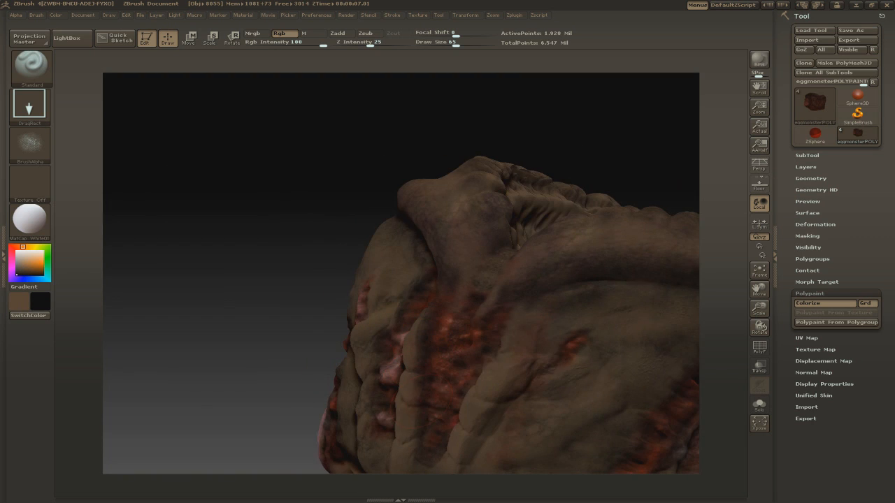
pyautogui.moveTo(514, 407); pyautogui.dragTo(519, 412)
pyautogui.moveTo(506, 419); pyautogui.dragTo(499, 434)
pyautogui.moveTo(485, 446); pyautogui.dragTo(492, 456)
pyautogui.moveTo(474, 460); pyautogui.dragTo(480, 466)
pyautogui.keyDown('alt'); pyautogui.moveTo(230, 280); pyautogui.dragTo(218, 199); pyautogui.keyUp('alt')
pyautogui.moveTo(450, 396); pyautogui.dragTo(457, 404)
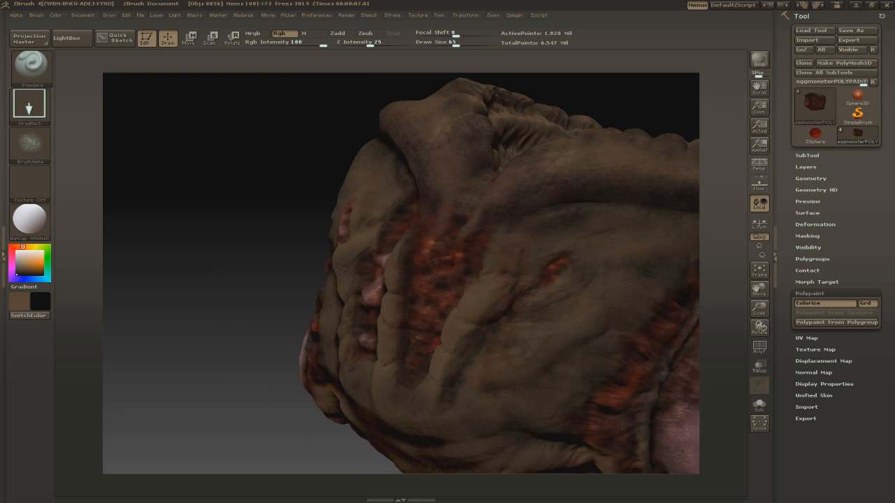
# Step: Pick a brown, switch to the FreeHand stroke at draw size 10, and paint the segments of the rightmost finger
pyautogui.moveTo(266, 175); pyautogui.dragTo(112, 168)
pyautogui.moveTo(646, 210); pyautogui.dragTo(518, 221)
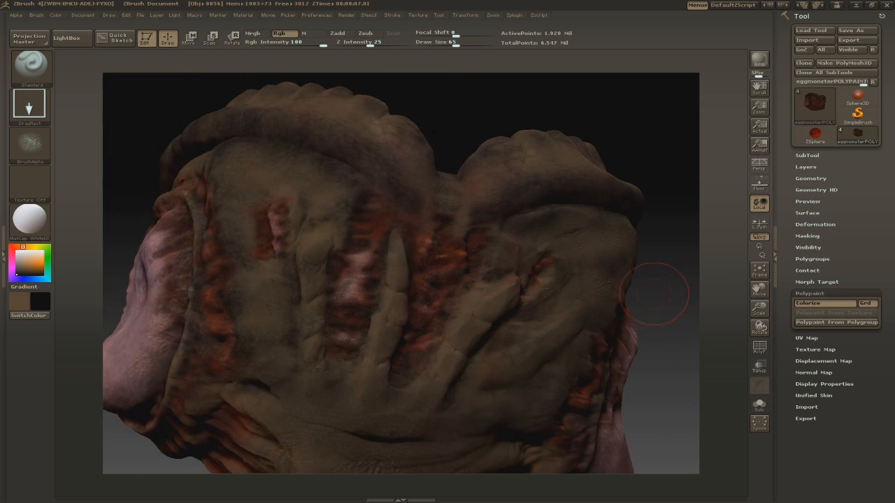
pyautogui.moveTo(675, 224); pyautogui.dragTo(580, 249)
pyautogui.press('v')
pyautogui.moveTo(161, 210); pyautogui.dragTo(269, 203)
pyautogui.keyDown('alt'); pyautogui.moveTo(115, 182); pyautogui.dragTo(112, 224); pyautogui.keyUp('alt')
pyautogui.click(23, 273)
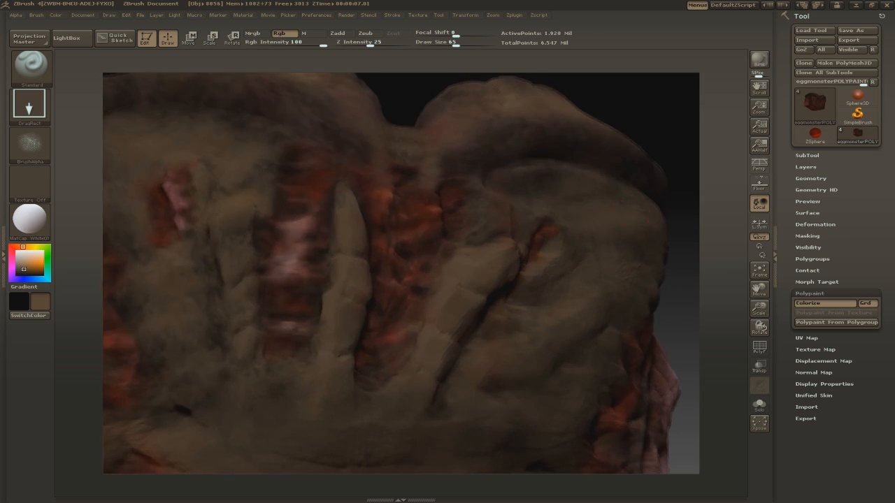
pyautogui.click(30, 105)
pyautogui.click(164, 115)
pyautogui.press('s')
pyautogui.moveTo(363, 276)
pyautogui.mouseDown()
pyautogui.moveTo(341, 277)
pyautogui.moveTo(354, 254)
pyautogui.mouseUp()
pyautogui.moveTo(451, 277); pyautogui.dragTo(475, 291)
pyautogui.moveTo(429, 327); pyautogui.dragTo(441, 333)
# Step: Paint lighter tan highlights on the rightmost finger's segments and darken its joints in black with the Dam_Standard brush
pyautogui.click(23, 262)
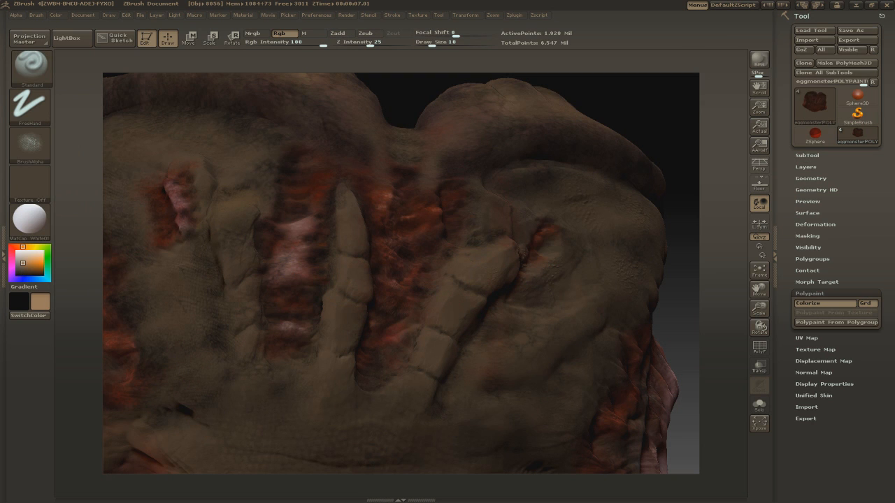
pyautogui.moveTo(681, 210); pyautogui.dragTo(580, 217)
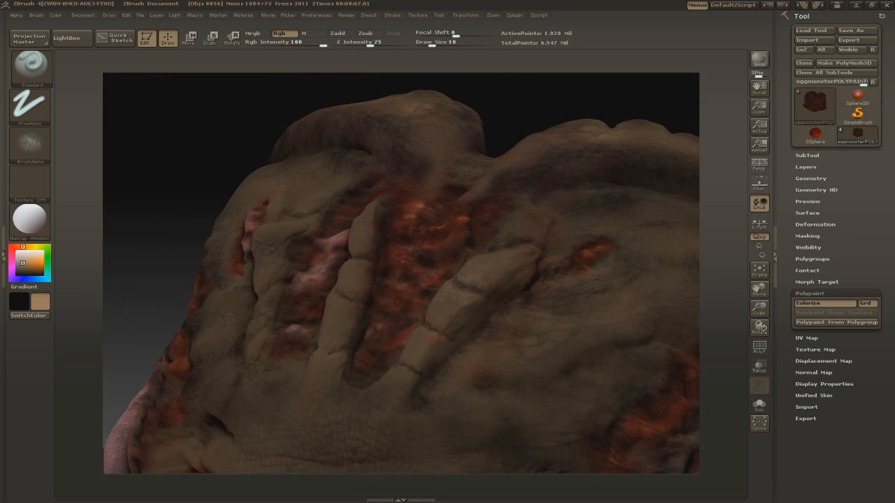
pyautogui.moveTo(150, 182); pyautogui.dragTo(280, 186)
pyautogui.moveTo(615, 231)
pyautogui.mouseDown()
pyautogui.moveTo(507, 234)
pyautogui.moveTo(453, 269)
pyautogui.mouseUp()
pyautogui.press('v')
pyautogui.press('b')
pyautogui.press('d')
pyautogui.press('s')
pyautogui.keyDown('shift'); pyautogui.moveTo(399, 327); pyautogui.dragTo(417, 332); pyautogui.keyUp('shift')
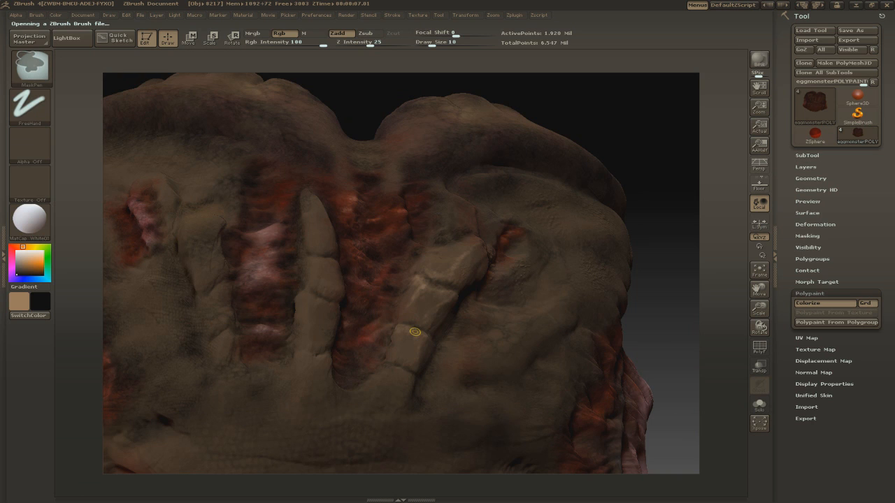
pyautogui.moveTo(661, 182)
pyautogui.mouseDown()
pyautogui.moveTo(737, 180)
pyautogui.moveTo(650, 182)
pyautogui.mouseUp()
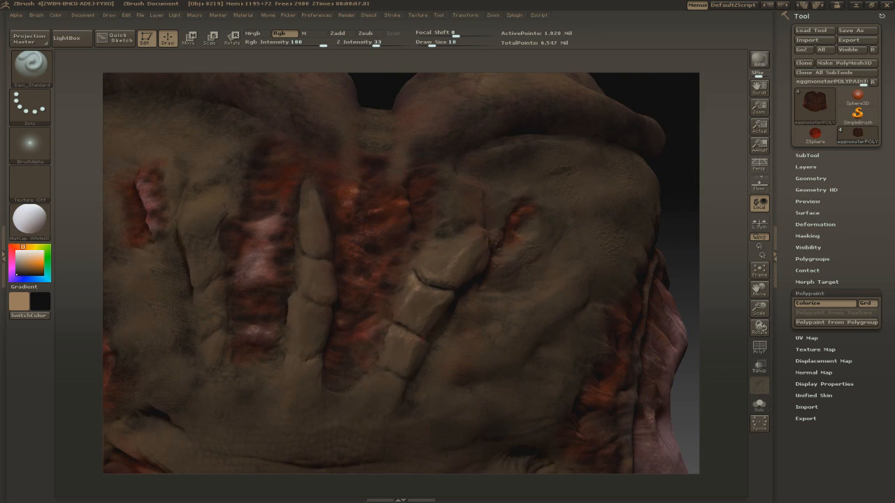
# Step: Alternate tan and black strokes to add edge highlights and dark joint creases on the rightmost finger's middle segments
pyautogui.press('v')
pyautogui.moveTo(414, 281); pyautogui.dragTo(446, 292)
pyautogui.moveTo(446, 293); pyautogui.dragTo(434, 312)
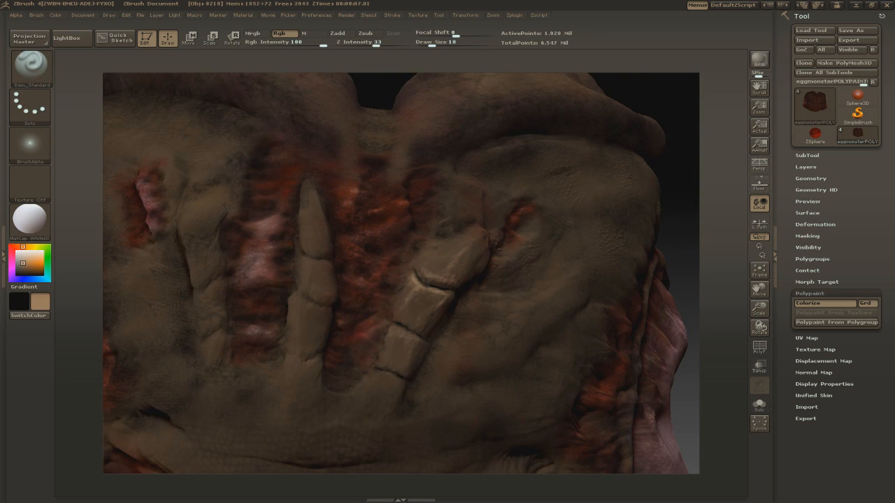
pyautogui.press('v')
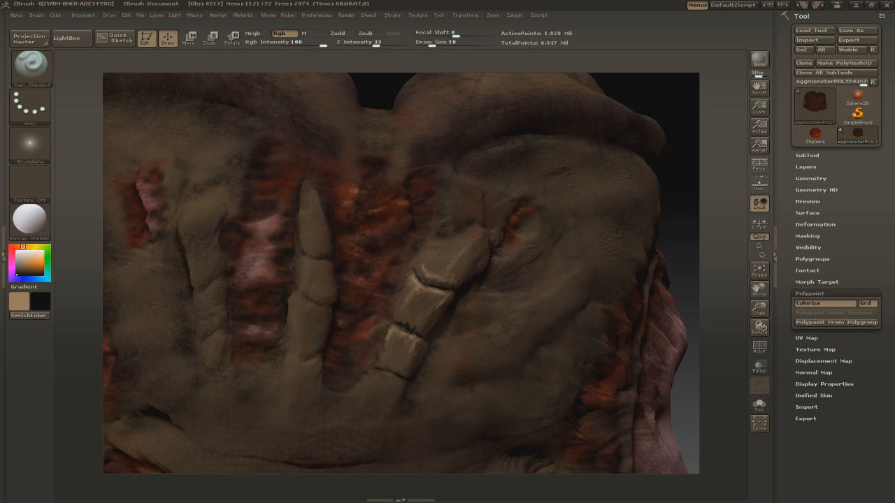
pyautogui.press('v')
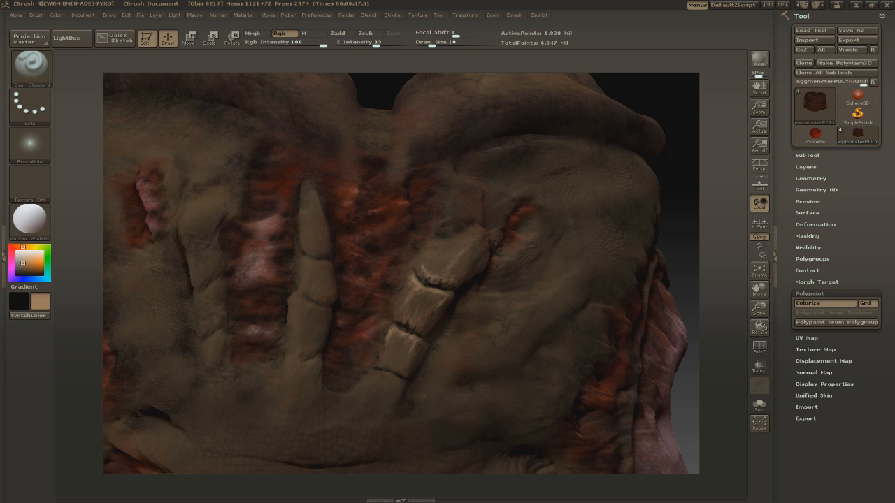
pyautogui.press('c')
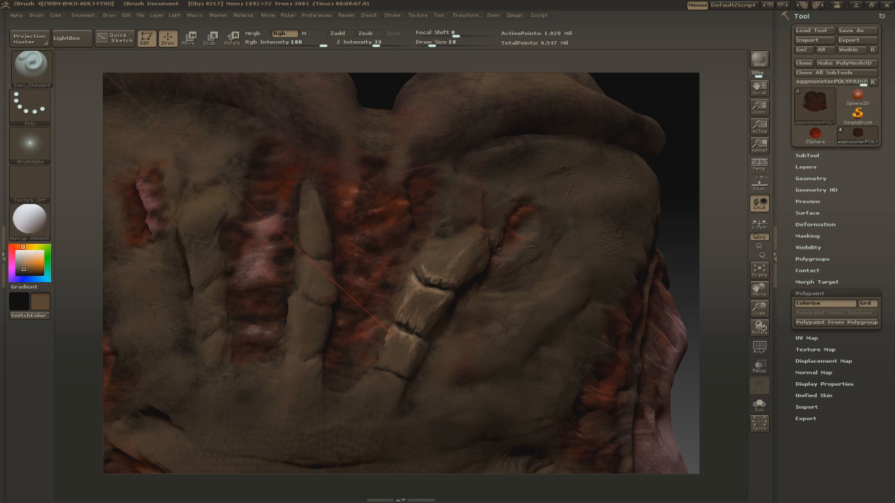
pyautogui.press('f')
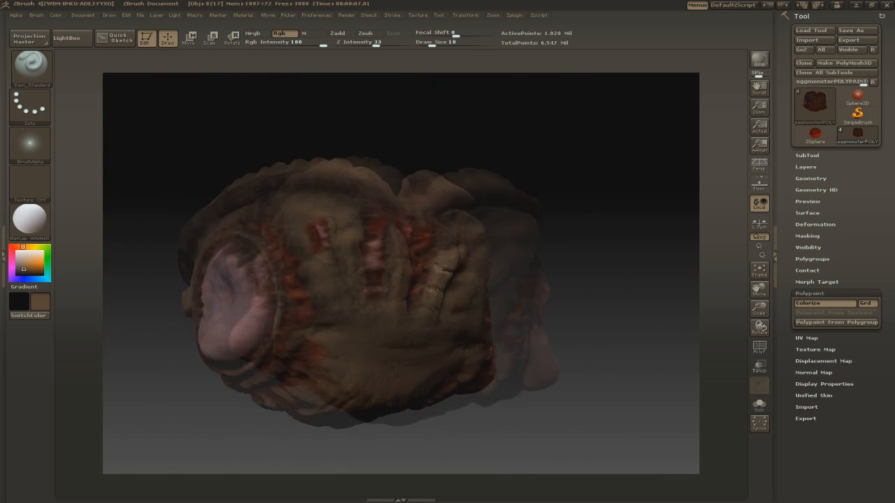
# Step: Sample browns from the rightmost finger and refine the highlights and shading on its lower segments
pyautogui.press('c')
pyautogui.moveTo(416, 278)
pyautogui.mouseDown()
pyautogui.moveTo(417, 309)
pyautogui.moveTo(416, 286)
pyautogui.mouseUp()
pyautogui.press('v')
pyautogui.moveTo(573, 273)
pyautogui.keyDown('shift'); pyautogui.mouseDown()
pyautogui.moveTo(475, 269)
pyautogui.moveTo(531, 270)
pyautogui.moveTo(503, 279)
pyautogui.mouseUp(); pyautogui.keyUp('shift')
pyautogui.press('v')
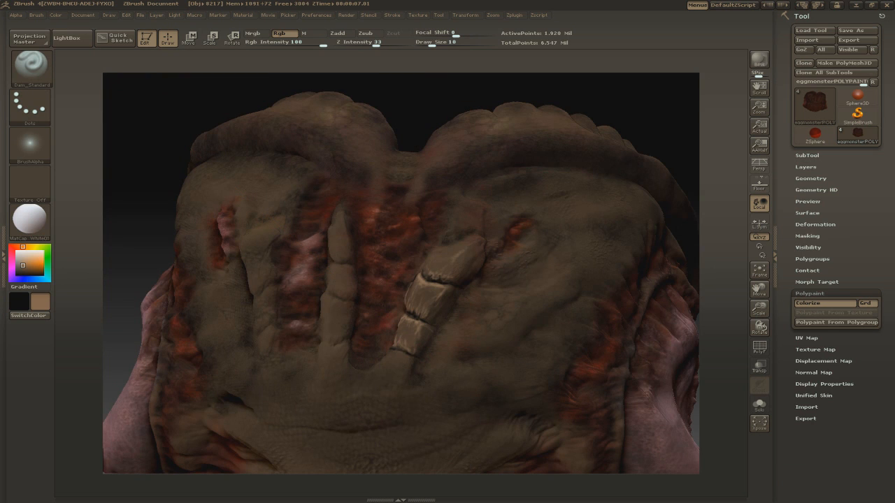
pyautogui.moveTo(723, 294); pyautogui.dragTo(723, 266)
pyautogui.press('v')
pyautogui.press('v')
# Step: Paint a bony end segment onto the tip of the rightmost finger using colours sampled from the surrounding surface
pyautogui.moveTo(467, 236)
pyautogui.mouseDown()
pyautogui.moveTo(438, 243)
pyautogui.moveTo(479, 226)
pyautogui.moveTo(481, 199)
pyautogui.moveTo(453, 191)
pyautogui.moveTo(478, 192)
pyautogui.mouseUp()
pyautogui.press('c')
pyautogui.moveTo(445, 241); pyautogui.dragTo(474, 228)
pyautogui.press('c')
pyautogui.moveTo(459, 227)
pyautogui.mouseDown()
pyautogui.moveTo(463, 199)
pyautogui.moveTo(448, 196)
pyautogui.mouseUp()
pyautogui.moveTo(719, 280); pyautogui.dragTo(740, 280)
pyautogui.press('c')
pyautogui.moveTo(454, 225); pyautogui.dragTo(455, 213)
pyautogui.moveTo(463, 221); pyautogui.dragTo(463, 209)
pyautogui.moveTo(720, 280); pyautogui.dragTo(629, 280)
pyautogui.moveTo(458, 218); pyautogui.dragTo(456, 227)
pyautogui.moveTo(182, 280); pyautogui.dragTo(245, 280)
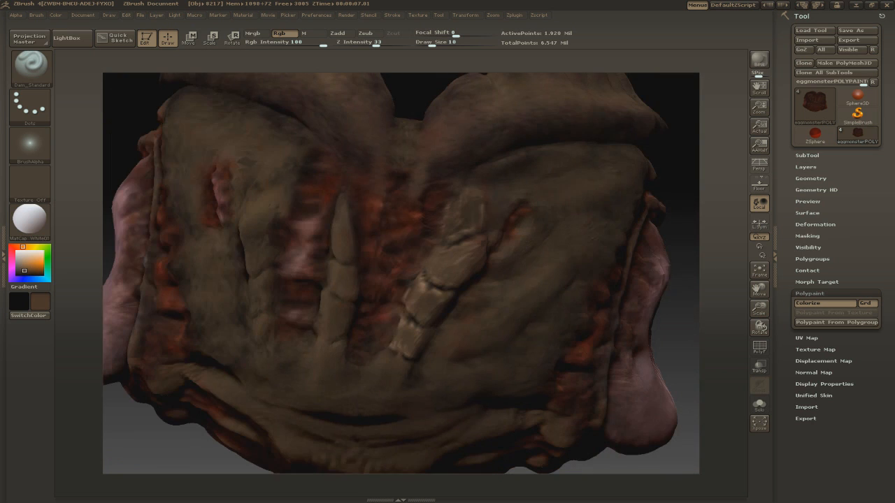
# Step: Streak sampled tan highlights along the rightmost finger's segments, from the tip down to the base
pyautogui.moveTo(455, 234); pyautogui.dragTo(470, 230)
pyautogui.moveTo(720, 279)
pyautogui.keyDown('alt'); pyautogui.mouseDown()
pyautogui.moveTo(703, 225)
pyautogui.moveTo(719, 217)
pyautogui.mouseUp(); pyautogui.keyUp('alt')
pyautogui.press('c')
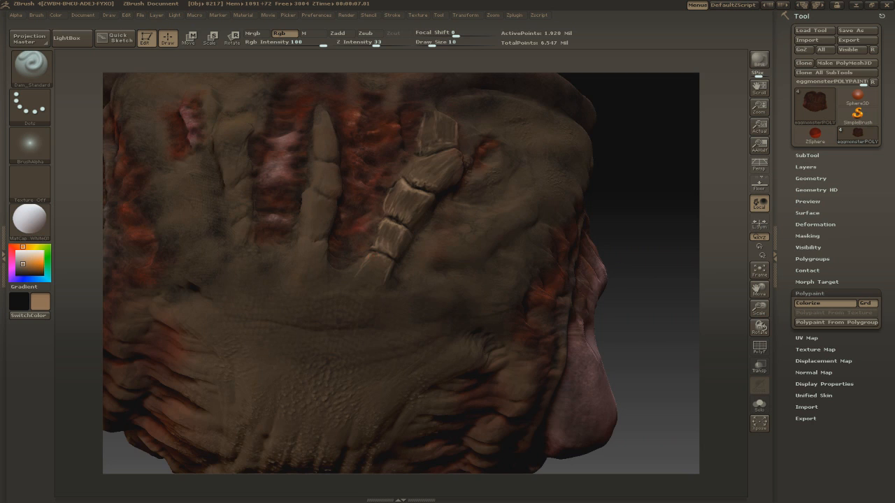
pyautogui.moveTo(720, 280); pyautogui.dragTo(742, 277)
pyautogui.moveTo(389, 176); pyautogui.dragTo(412, 188)
pyautogui.moveTo(355, 252); pyautogui.dragTo(380, 260)
pyautogui.moveTo(720, 279); pyautogui.dragTo(629, 280)
pyautogui.moveTo(421, 215); pyautogui.dragTo(432, 205)
# Step: Outline the base segment of the rightmost finger in black and deepen the shading along the finger's sides
pyautogui.press('c')
pyautogui.press('v')
pyautogui.moveTo(385, 271); pyautogui.dragTo(383, 283)
pyautogui.moveTo(402, 246); pyautogui.dragTo(431, 217)
pyautogui.moveTo(460, 174); pyautogui.dragTo(467, 162)
pyautogui.moveTo(720, 280)
pyautogui.mouseDown()
pyautogui.moveTo(489, 280)
pyautogui.moveTo(741, 280)
pyautogui.mouseUp()
pyautogui.moveTo(469, 225); pyautogui.dragTo(460, 264)
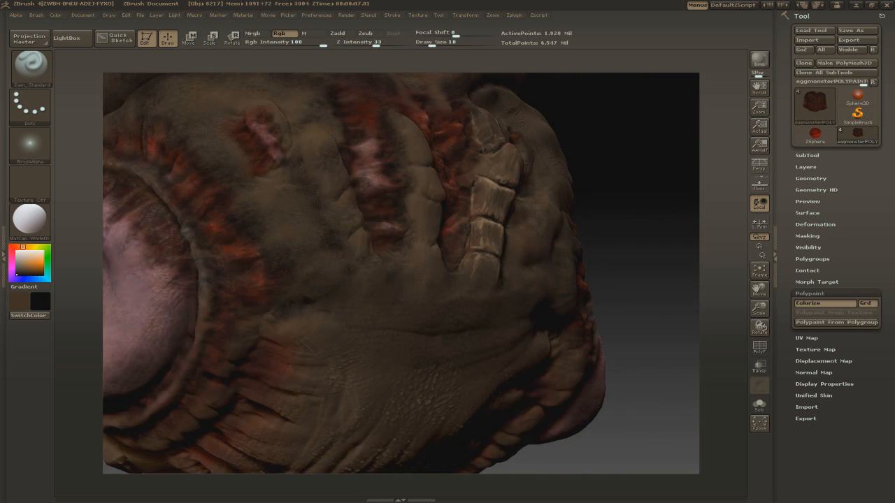
# Step: Resample brown and tan tones and refine the streaked highlights on the rightmost finger's base and tip segments
pyautogui.moveTo(720, 280); pyautogui.dragTo(595, 279)
pyautogui.press('c')
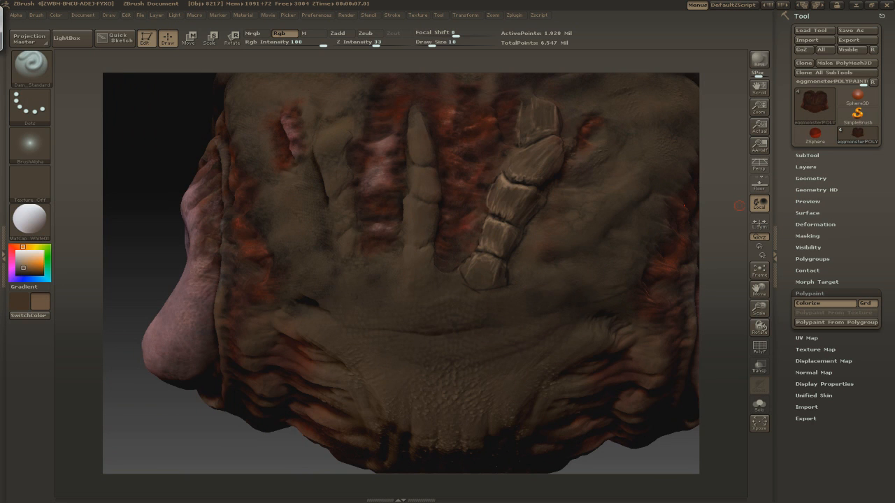
pyautogui.moveTo(739, 205); pyautogui.dragTo(790, 209)
pyautogui.moveTo(723, 280); pyautogui.dragTo(615, 280)
pyautogui.press('c')
pyautogui.moveTo(210, 280); pyautogui.dragTo(301, 279)
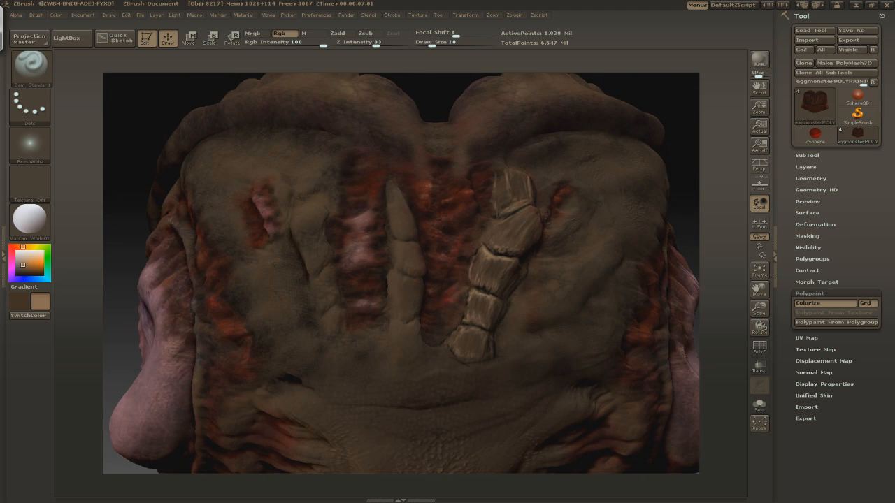
pyautogui.press('c')
pyautogui.moveTo(509, 207); pyautogui.dragTo(520, 199)
pyautogui.press('c')
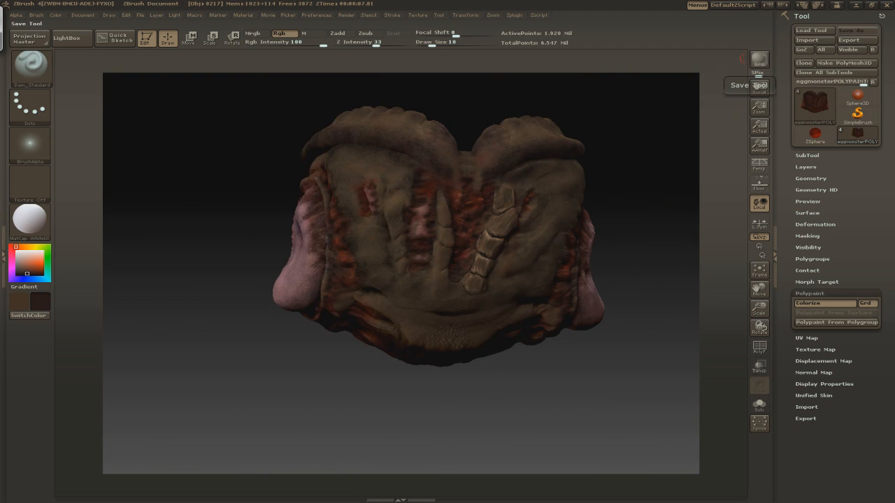
# Step: Save the painted model as a ZTL file in the eggmonster folder
pyautogui.click(851, 30)
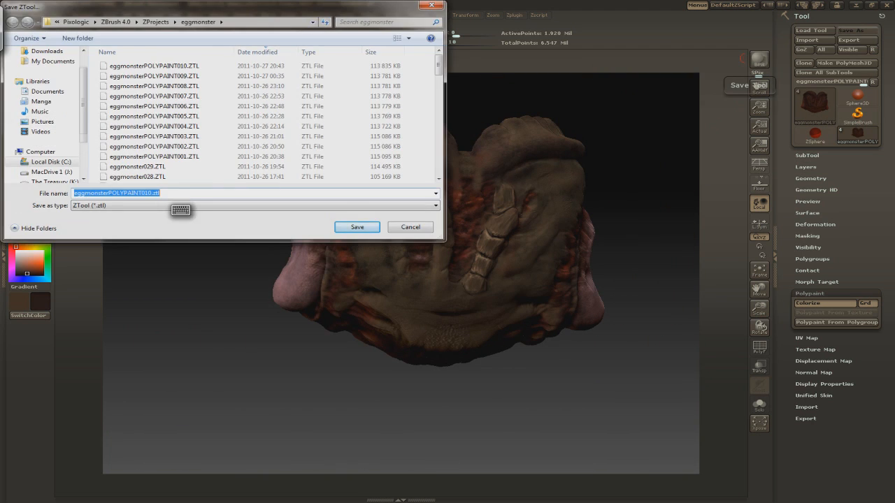
pyautogui.press('Return')
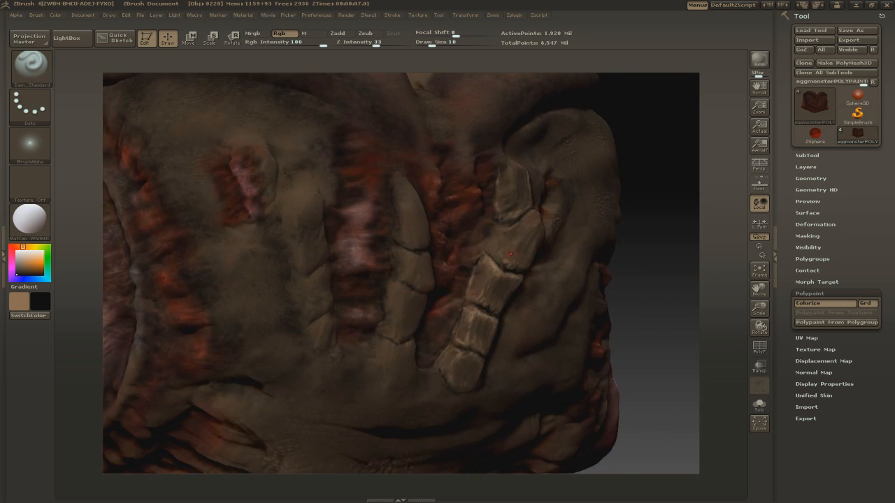
# Step: Paint streaked tan bone highlights on all three segments of the middle finger
pyautogui.press('v')
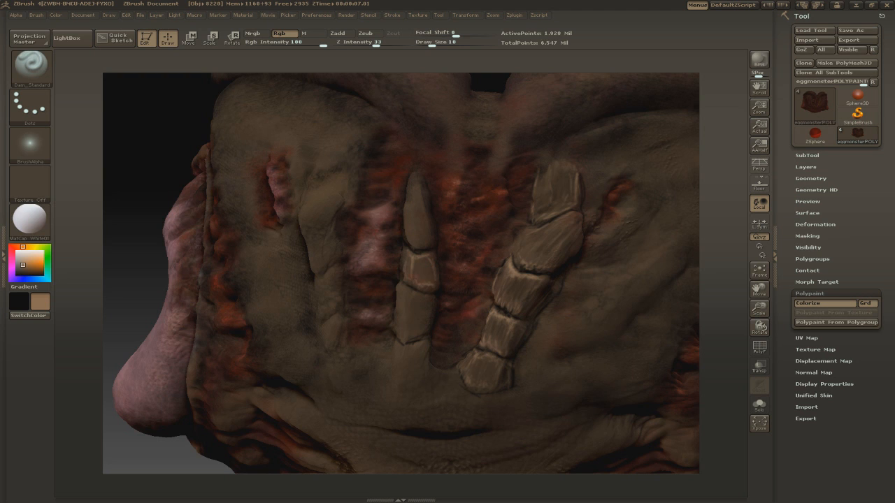
pyautogui.moveTo(422, 270); pyautogui.dragTo(426, 281)
pyautogui.moveTo(405, 294); pyautogui.dragTo(401, 330)
pyautogui.moveTo(411, 234); pyautogui.dragTo(411, 245)
pyautogui.moveTo(417, 222); pyautogui.dragTo(418, 243)
pyautogui.moveTo(427, 223); pyautogui.dragTo(428, 243)
pyautogui.moveTo(420, 186); pyautogui.dragTo(421, 214)
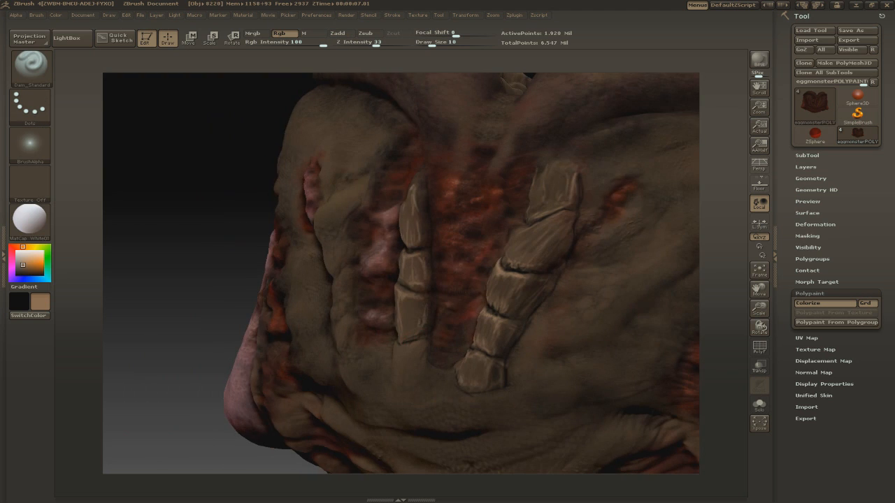
pyautogui.moveTo(423, 312); pyautogui.dragTo(411, 337)
pyautogui.moveTo(393, 317); pyautogui.dragTo(393, 332)
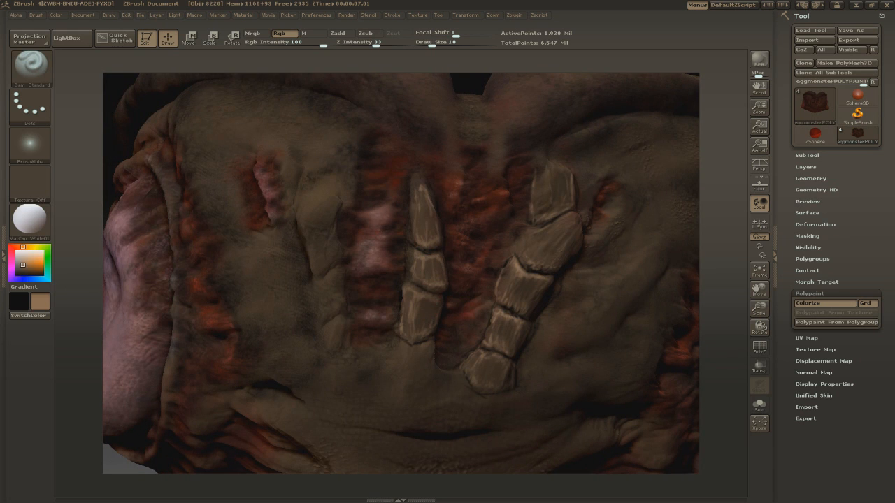
# Step: Sample a darker brown to tone the middle finger's lower segment and outline its tip in black
pyautogui.press('c')
pyautogui.moveTo(414, 301); pyautogui.dragTo(410, 322)
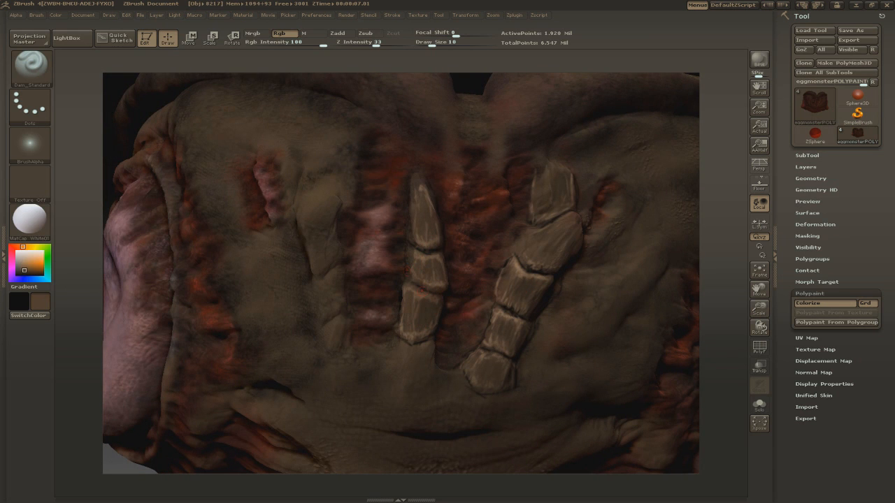
pyautogui.press('v')
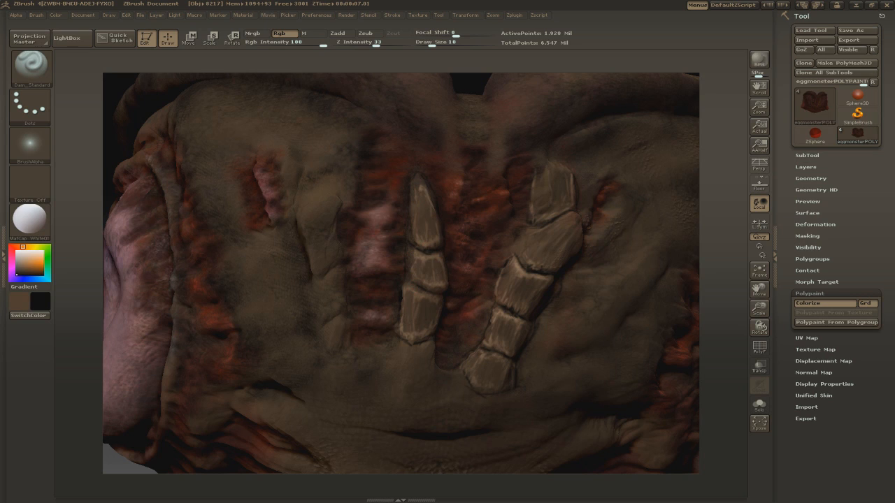
pyautogui.press('v')
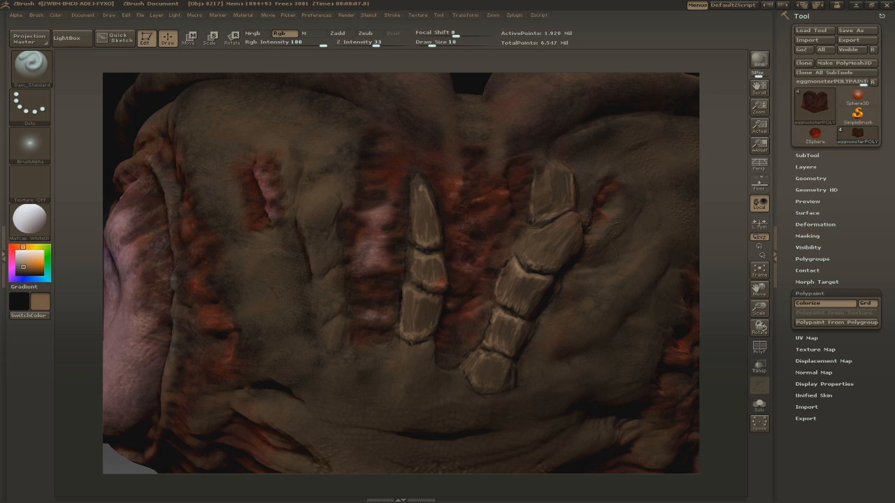
# Step: Outline the lowest segment of the middle finger in black and paint streaked tan highlights on the finger's lower half
pyautogui.press('c')
pyautogui.press('c')
pyautogui.moveTo(421, 227)
pyautogui.mouseDown()
pyautogui.moveTo(418, 192)
pyautogui.moveTo(411, 196)
pyautogui.mouseUp()
pyautogui.press('c')
pyautogui.moveTo(720, 209)
pyautogui.mouseDown()
pyautogui.moveTo(723, 167)
pyautogui.moveTo(552, 175)
pyautogui.mouseUp()
pyautogui.press('v')
pyautogui.moveTo(388, 327)
pyautogui.mouseDown()
pyautogui.moveTo(417, 339)
pyautogui.moveTo(396, 341)
pyautogui.mouseUp()
pyautogui.moveTo(175, 167)
pyautogui.mouseDown()
pyautogui.moveTo(259, 164)
pyautogui.moveTo(179, 175)
pyautogui.mouseUp()
pyautogui.press('c')
pyautogui.moveTo(424, 300); pyautogui.dragTo(401, 339)
pyautogui.press('c')
pyautogui.press('c')
pyautogui.moveTo(210, 168); pyautogui.dragTo(157, 167)
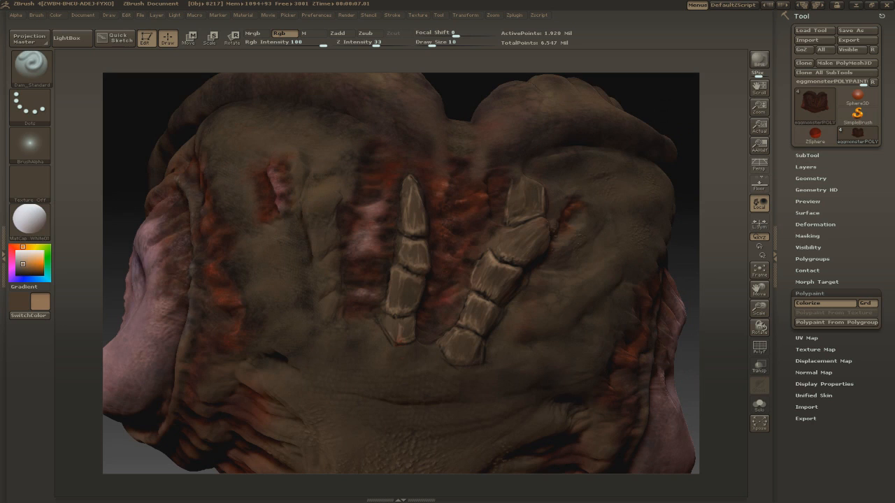
# Step: Sample tan and brown tones and refine the streaks on the middle finger's lowest and tip segments
pyautogui.press('c')
pyautogui.press('c')
pyautogui.moveTo(395, 325); pyautogui.dragTo(398, 338)
pyautogui.press('c')
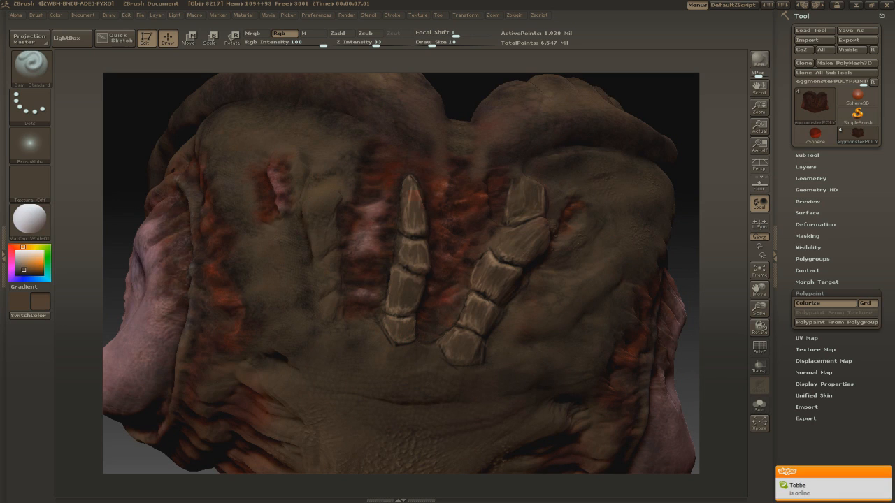
pyautogui.moveTo(409, 196); pyautogui.dragTo(409, 210)
# Step: Outline the leftmost finger and its segment joints in black
pyautogui.keyDown('alt'); pyautogui.moveTo(126, 140); pyautogui.dragTo(183, 153); pyautogui.keyUp('alt')
pyautogui.press('c')
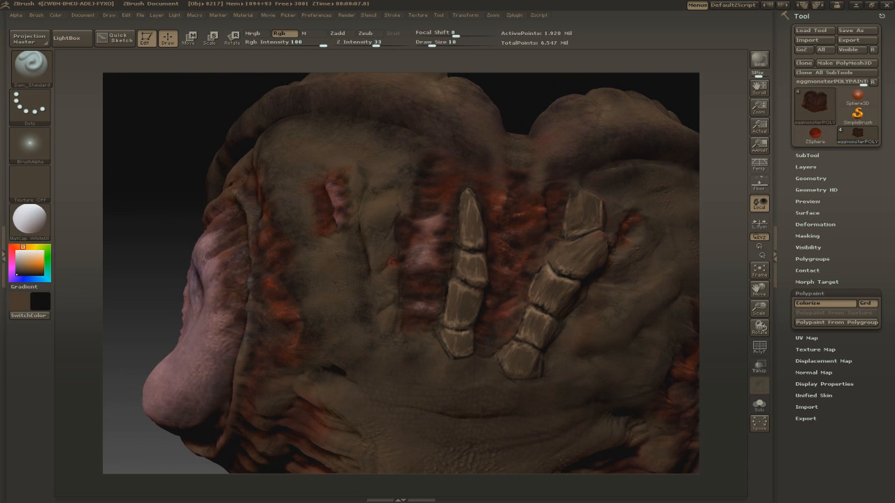
pyautogui.moveTo(402, 301); pyautogui.dragTo(374, 316)
pyautogui.moveTo(133, 280); pyautogui.dragTo(241, 399)
pyautogui.press('c')
pyautogui.moveTo(342, 247)
pyautogui.mouseDown()
pyautogui.moveTo(342, 256)
pyautogui.moveTo(352, 248)
pyautogui.mouseUp()
pyautogui.moveTo(346, 259); pyautogui.dragTo(358, 267)
pyautogui.moveTo(140, 444); pyautogui.dragTo(227, 441)
# Step: Paint streaked tan bone highlights on the upper segments of the leftmost finger
pyautogui.moveTo(336, 186); pyautogui.dragTo(326, 208)
pyautogui.moveTo(327, 233); pyautogui.dragTo(339, 237)
pyautogui.moveTo(650, 279); pyautogui.dragTo(559, 283)
pyautogui.moveTo(353, 187)
pyautogui.mouseDown()
pyautogui.moveTo(364, 222)
pyautogui.moveTo(362, 186)
pyautogui.mouseUp()
pyautogui.moveTo(140, 433); pyautogui.dragTo(234, 432)
pyautogui.moveTo(355, 211); pyautogui.dragTo(363, 218)
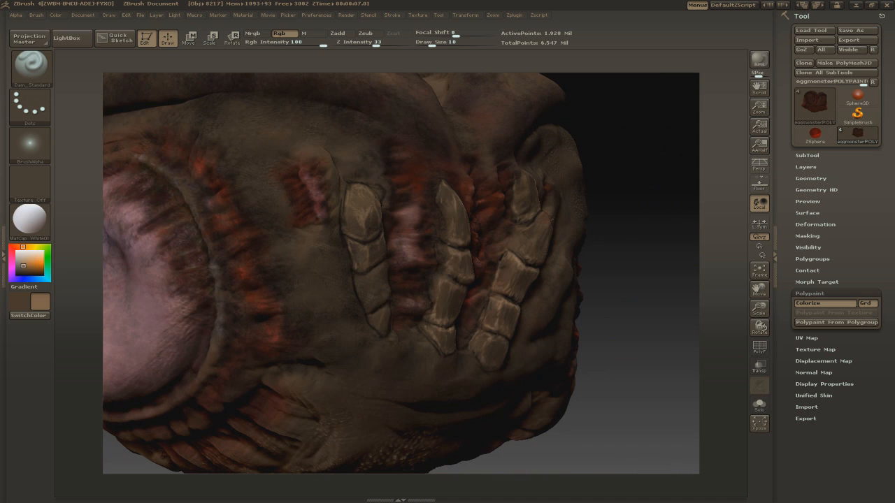
pyautogui.press('c')
pyautogui.moveTo(650, 280); pyautogui.dragTo(560, 281)
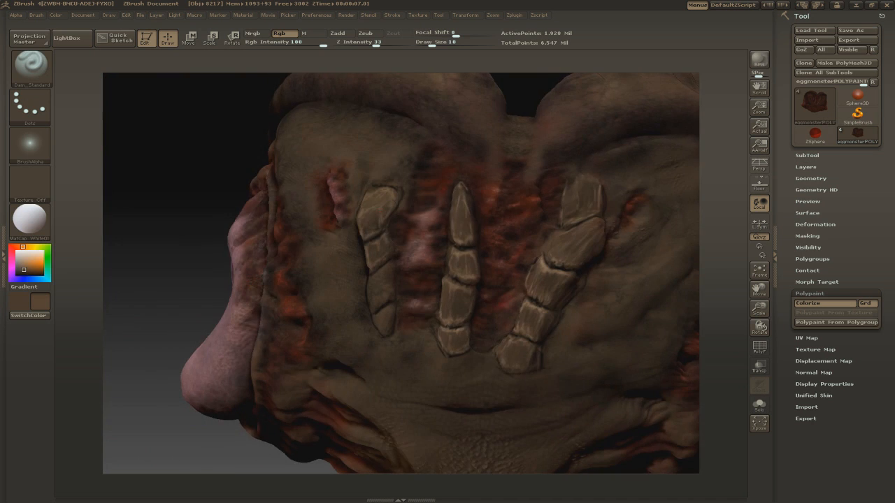
# Step: Paint streaked tan bone highlights on the lower segments of the leftmost finger
pyautogui.moveTo(140, 433); pyautogui.dragTo(216, 435)
pyautogui.press('c')
pyautogui.moveTo(385, 265); pyautogui.dragTo(390, 280)
pyautogui.moveTo(363, 280)
pyautogui.mouseDown()
pyautogui.moveTo(366, 294)
pyautogui.moveTo(390, 301)
pyautogui.mouseUp()
pyautogui.moveTo(367, 295); pyautogui.dragTo(372, 310)
pyautogui.press('c')
pyautogui.press('c')
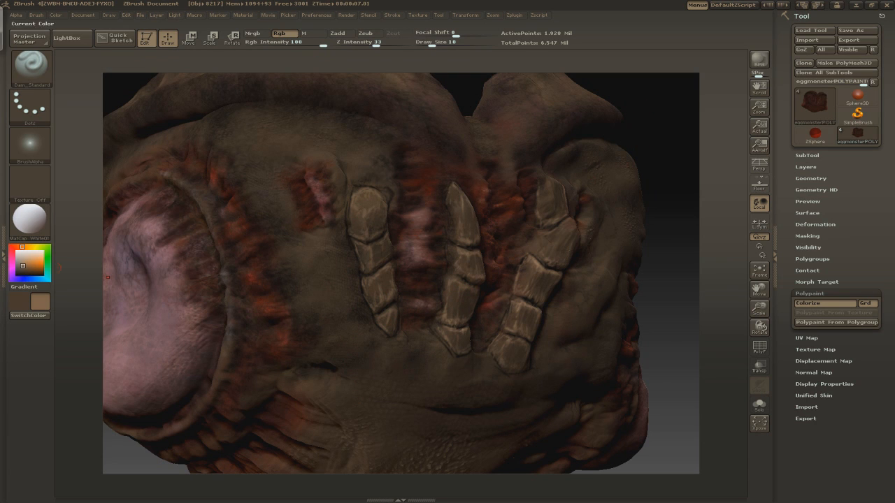
# Step: Resample brown and tan tones and repaint the streaks and edges of the rightmost finger's upper segments
pyautogui.press('c')
pyautogui.moveTo(539, 233); pyautogui.dragTo(538, 253)
pyautogui.press('c')
pyautogui.moveTo(662, 228); pyautogui.dragTo(378, 419)
pyautogui.press('c')
pyautogui.moveTo(583, 179); pyautogui.dragTo(604, 176)
pyautogui.press('c')
pyautogui.moveTo(385, 223); pyautogui.dragTo(391, 216)
pyautogui.press('c')
pyautogui.moveTo(630, 244); pyautogui.dragTo(535, 245)
pyautogui.press('c')
pyautogui.moveTo(391, 224); pyautogui.dragTo(412, 210)
pyautogui.moveTo(412, 209); pyautogui.dragTo(418, 225)
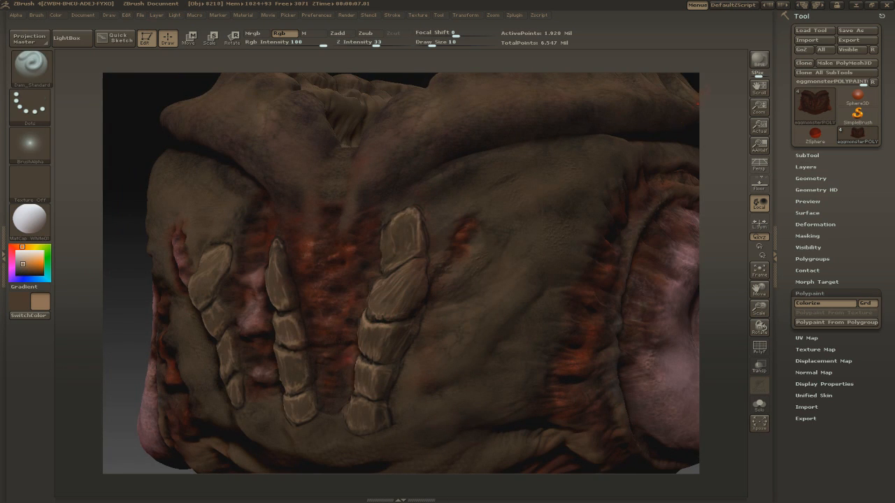
# Step: Touch up the tan highlights on the rightmost finger's tip segment
pyautogui.moveTo(681, 128); pyautogui.dragTo(734, 132)
pyautogui.moveTo(600, 218); pyautogui.dragTo(608, 241)
pyautogui.moveTo(588, 232); pyautogui.dragTo(578, 269)
pyautogui.moveTo(607, 250)
pyautogui.mouseDown()
pyautogui.moveTo(586, 271)
pyautogui.moveTo(599, 231)
pyautogui.mouseUp()
pyautogui.press('c')
pyautogui.press(']')
pyautogui.press('s')
pyautogui.click(419, 276)
# Step: Examine the three painted fingers and the surrounding wounds from the side and front
pyautogui.moveTo(185, 322)
pyautogui.keyDown('alt'); pyautogui.mouseDown()
pyautogui.moveTo(241, 297)
pyautogui.moveTo(314, 302)
pyautogui.mouseUp(); pyautogui.keyUp('alt')
pyautogui.keyDown('alt'); pyautogui.moveTo(475, 96); pyautogui.dragTo(482, 133); pyautogui.keyUp('alt')
pyautogui.press('c')
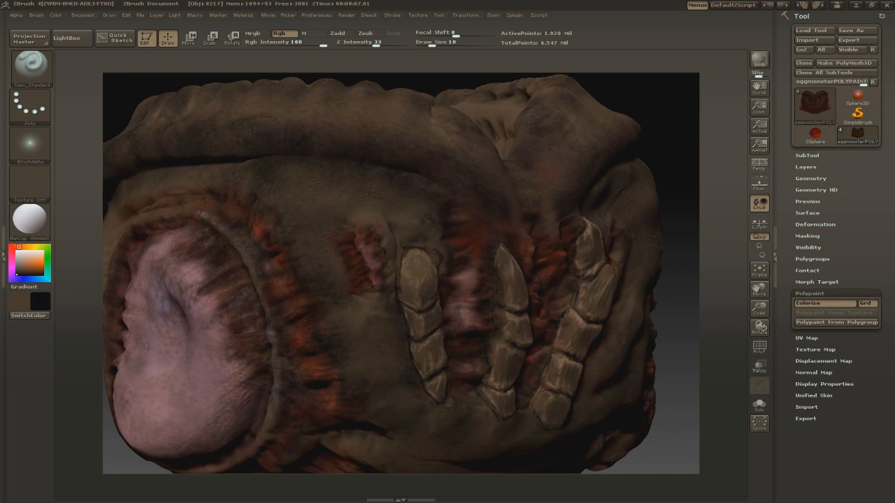
pyautogui.moveTo(659, 121); pyautogui.dragTo(594, 133)
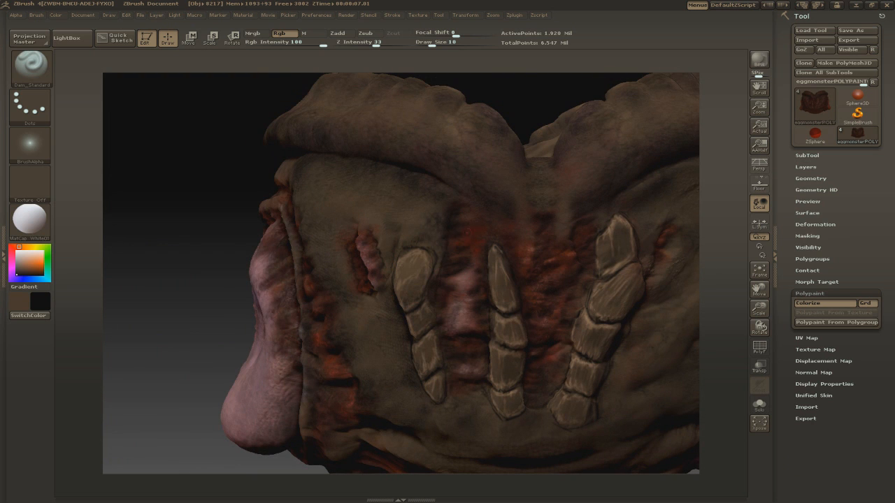
pyautogui.keyDown('alt'); pyautogui.moveTo(242, 286); pyautogui.dragTo(242, 230); pyautogui.keyUp('alt')
pyautogui.moveTo(559, 124)
pyautogui.mouseDown()
pyautogui.moveTo(489, 133)
pyautogui.moveTo(517, 188)
pyautogui.mouseUp()
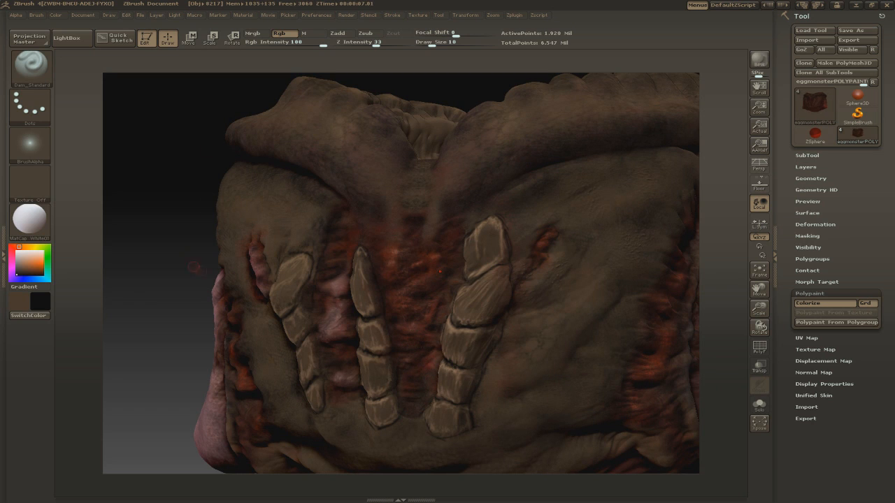
pyautogui.press('c')
pyautogui.moveTo(161, 272)
pyautogui.mouseDown()
pyautogui.moveTo(144, 273)
pyautogui.moveTo(160, 273)
pyautogui.mouseUp()
pyautogui.click(17, 274)
pyautogui.click(23, 264)
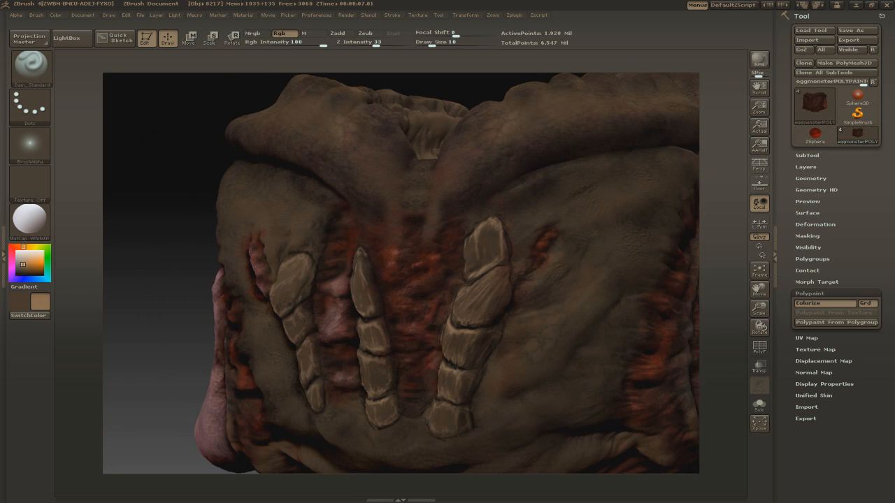
pyautogui.click(25, 270)
pyautogui.press('f')
pyautogui.moveTo(436, 119)
pyautogui.mouseDown()
pyautogui.moveTo(504, 117)
pyautogui.moveTo(455, 130)
pyautogui.mouseUp()
pyautogui.moveTo(580, 133)
pyautogui.mouseDown()
pyautogui.moveTo(525, 130)
pyautogui.moveTo(517, 140)
pyautogui.mouseUp()
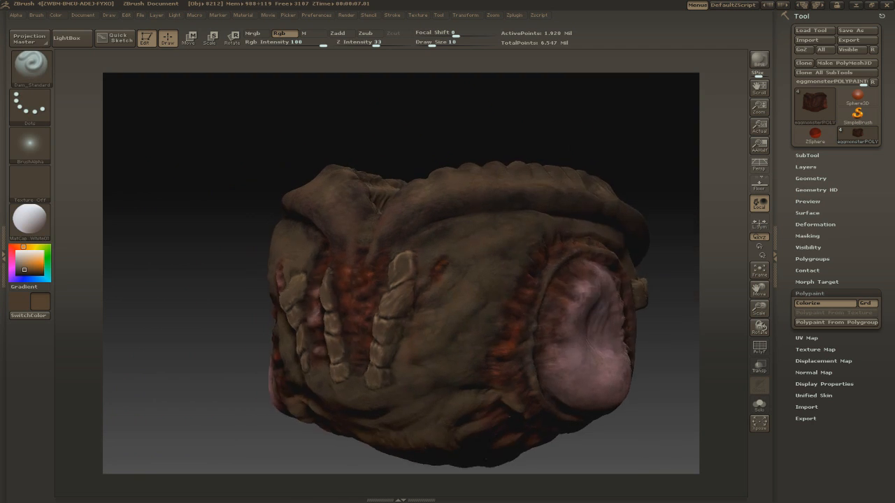
# Step: Set the brush's draw size to 8
pyautogui.keyDown('alt'); pyautogui.moveTo(210, 140); pyautogui.dragTo(209, 189); pyautogui.keyUp('alt')
pyautogui.click(17, 274)
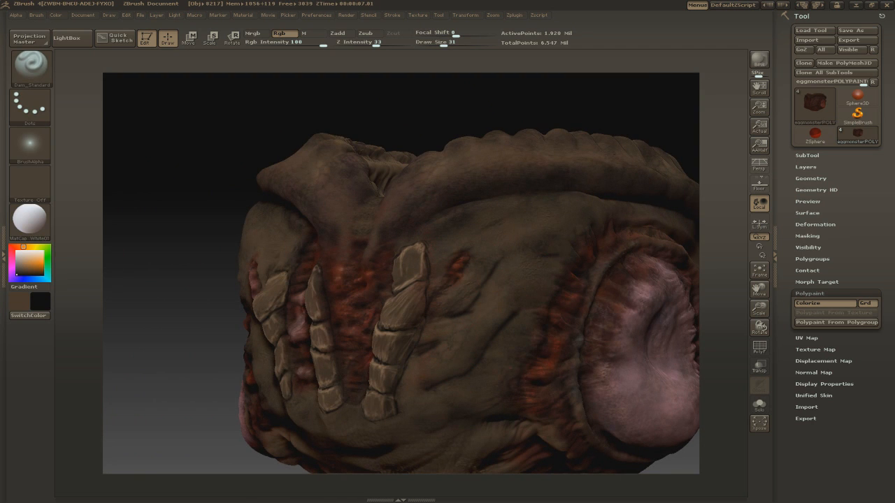
pyautogui.keyDown('ctrl'); pyautogui.moveTo(558, 244); pyautogui.dragTo(545, 164, button='right'); pyautogui.keyUp('ctrl')
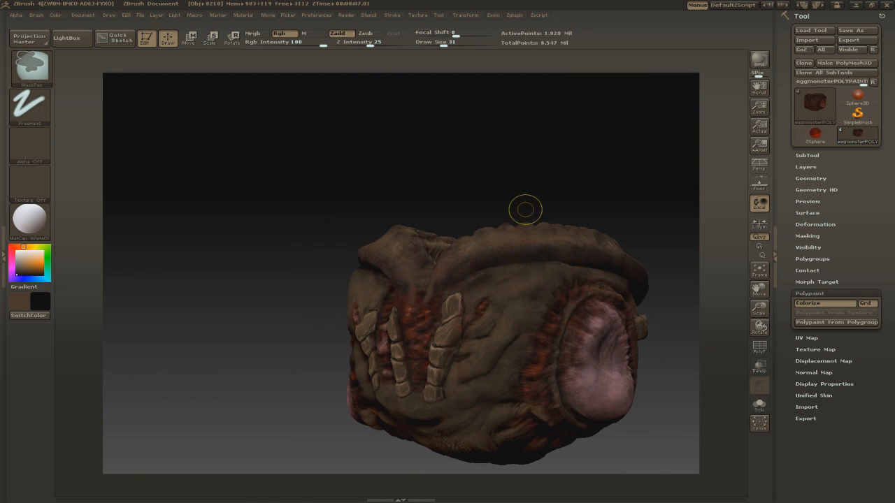
pyautogui.press('ctrl')
pyautogui.moveTo(518, 259)
pyautogui.keyDown('ctrl'); pyautogui.mouseDown(button='right')
pyautogui.moveTo(510, 280)
pyautogui.moveTo(480, 271)
pyautogui.mouseUp(button='right'); pyautogui.keyUp('ctrl')
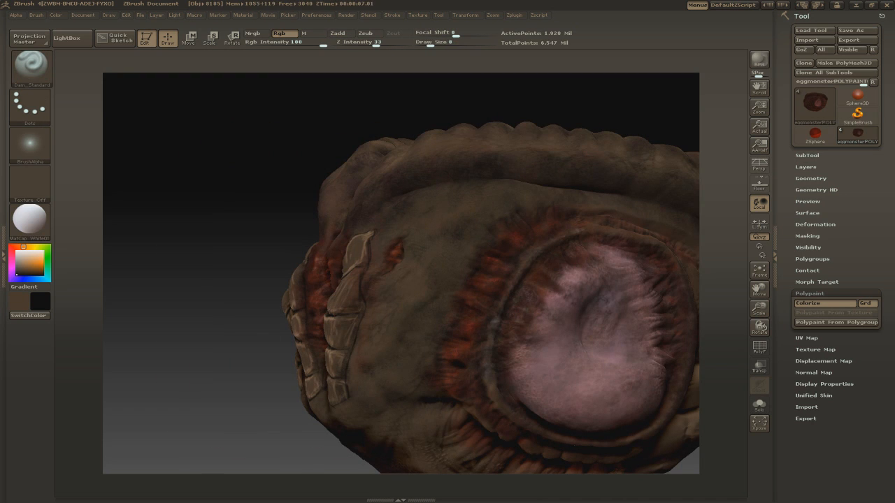
pyautogui.keyDown('ctrl'); pyautogui.moveTo(480, 270); pyautogui.dragTo(489, 168, button='right'); pyautogui.keyUp('ctrl')
pyautogui.moveTo(489, 168); pyautogui.dragTo(599, 205, button='right')
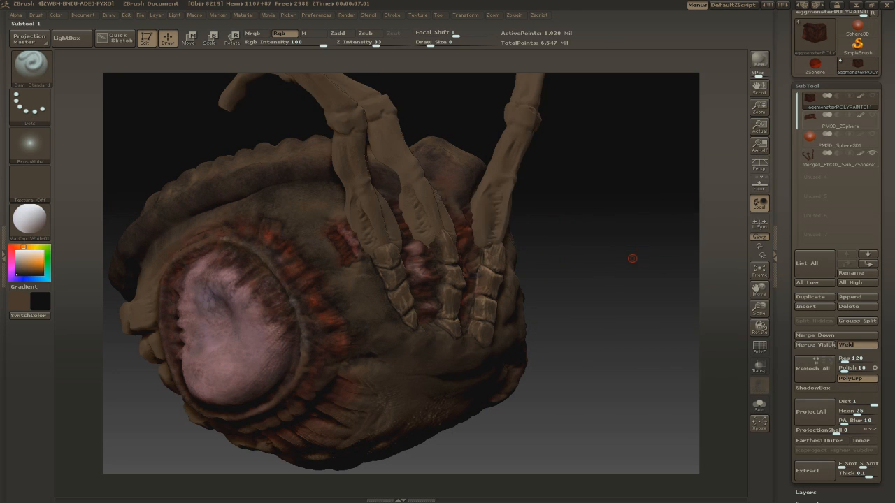
# Step: Check the body together with the PM3D_ZSphere and merged skin subtools, and leave both of those subtools hidden
pyautogui.click(872, 114)
pyautogui.moveTo(622, 349); pyautogui.dragTo(419, 398)
pyautogui.click(872, 153)
pyautogui.click(871, 115)
pyautogui.keyDown('alt'); pyautogui.moveTo(615, 391); pyautogui.dragTo(518, 412); pyautogui.keyUp('alt')
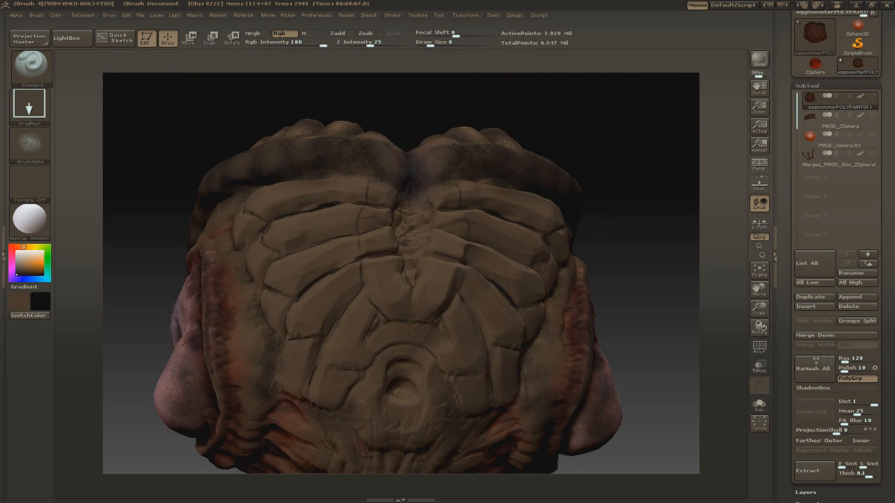
# Step: Switch to the Dam_Standard brush and paint tan edges and streaks on the two central plates below the ribs
pyautogui.press('v')
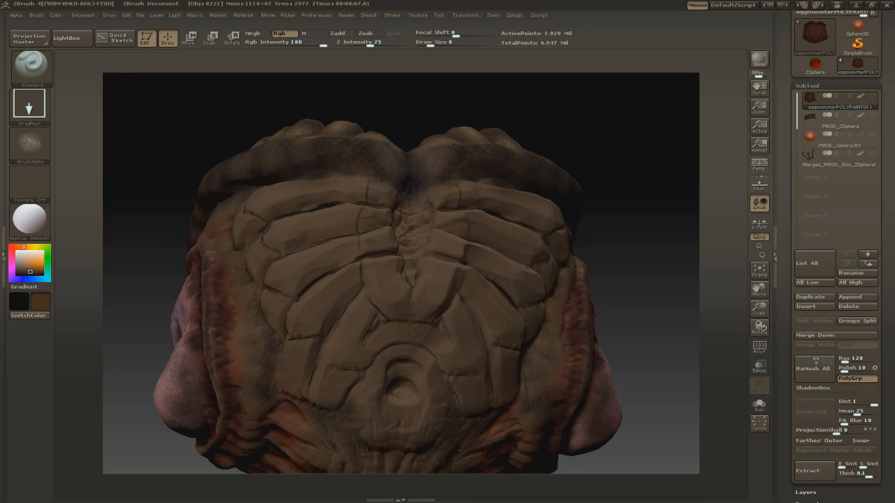
pyautogui.press('c')
pyautogui.moveTo(615, 294)
pyautogui.keyDown('alt'); pyautogui.mouseDown()
pyautogui.moveTo(517, 234)
pyautogui.moveTo(391, 245)
pyautogui.moveTo(475, 308)
pyautogui.moveTo(559, 245)
pyautogui.mouseUp(); pyautogui.keyUp('alt')
pyautogui.press('c')
pyautogui.press('b')
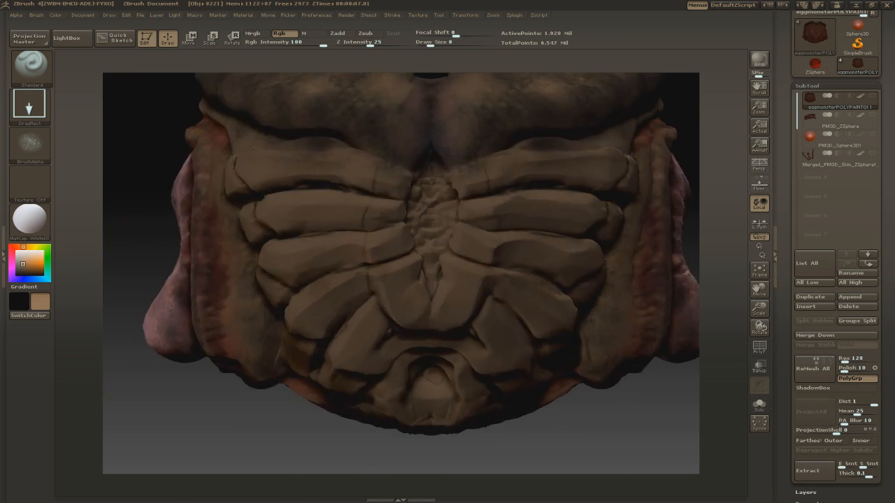
pyautogui.click(460, 266)
pyautogui.moveTo(452, 286)
pyautogui.mouseDown()
pyautogui.moveTo(453, 267)
pyautogui.moveTo(477, 298)
pyautogui.mouseUp()
pyautogui.moveTo(615, 434); pyautogui.dragTo(559, 385)
pyautogui.moveTo(432, 302); pyautogui.dragTo(468, 304)
pyautogui.moveTo(174, 280); pyautogui.dragTo(293, 280)
pyautogui.moveTo(365, 272)
pyautogui.mouseDown()
pyautogui.moveTo(400, 270)
pyautogui.moveTo(433, 286)
pyautogui.mouseUp()
# Step: Darken the notch between the two central plates in black
pyautogui.press('v')
pyautogui.moveTo(423, 233); pyautogui.dragTo(422, 245)
pyautogui.moveTo(615, 280); pyautogui.dragTo(553, 280)
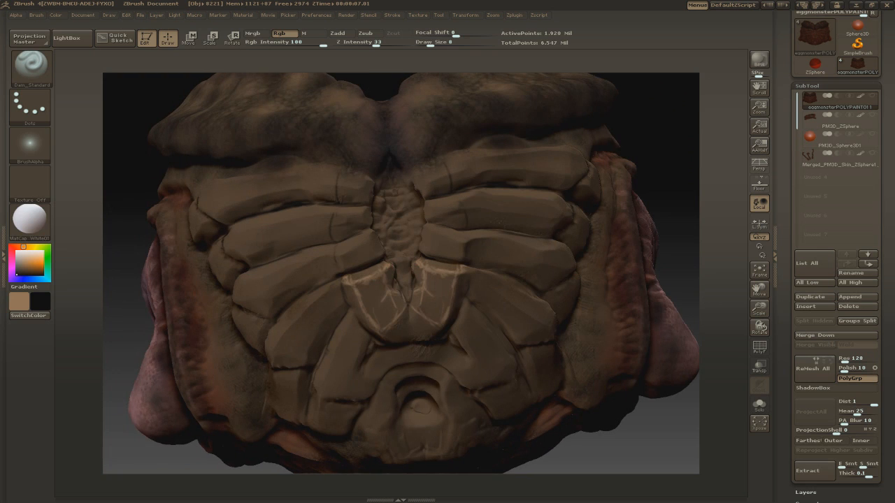
pyautogui.moveTo(396, 281); pyautogui.dragTo(397, 290)
# Step: Paint tan edge highlights on the inner end segments of the upper three pairs of ribs
pyautogui.press('v')
pyautogui.moveTo(368, 243); pyautogui.dragTo(343, 268)
pyautogui.moveTo(368, 230); pyautogui.dragTo(370, 254)
pyautogui.moveTo(431, 231); pyautogui.dragTo(435, 238)
pyautogui.moveTo(422, 251); pyautogui.dragTo(452, 260)
pyautogui.moveTo(434, 208); pyautogui.dragTo(452, 205)
pyautogui.moveTo(452, 214)
pyautogui.mouseDown()
pyautogui.moveTo(463, 223)
pyautogui.moveTo(454, 225)
pyautogui.mouseUp()
pyautogui.moveTo(448, 174); pyautogui.dragTo(438, 175)
pyautogui.moveTo(366, 181); pyautogui.dragTo(347, 168)
pyautogui.moveTo(345, 167); pyautogui.dragTo(338, 191)
# Step: Resample brown and tan tones and refine the streaks on the central plates and the ribs' inner end segments
pyautogui.moveTo(420, 263); pyautogui.dragTo(411, 328)
pyautogui.moveTo(426, 225); pyautogui.dragTo(455, 231)
pyautogui.moveTo(458, 205)
pyautogui.mouseDown()
pyautogui.moveTo(461, 223)
pyautogui.moveTo(452, 199)
pyautogui.moveTo(448, 205)
pyautogui.mouseUp()
pyautogui.press('c')
pyautogui.moveTo(455, 213); pyautogui.dragTo(459, 222)
pyautogui.moveTo(441, 176); pyautogui.dragTo(432, 181)
pyautogui.moveTo(425, 178); pyautogui.dragTo(418, 184)
pyautogui.moveTo(438, 238)
pyautogui.mouseDown()
pyautogui.moveTo(452, 244)
pyautogui.moveTo(455, 295)
pyautogui.mouseUp()
pyautogui.moveTo(422, 194); pyautogui.dragTo(468, 179, button='right')
pyautogui.press('c')
pyautogui.press('c')
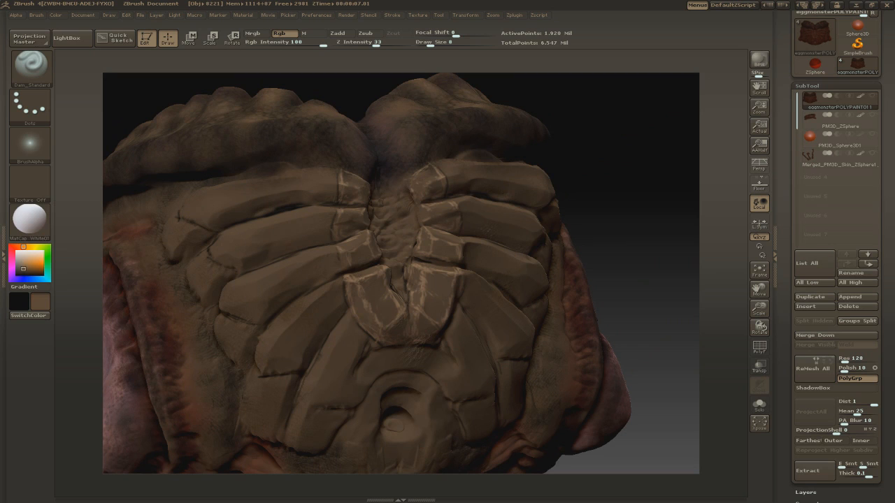
# Step: Paint tan edges and streaks along the fourth pair of ribs and reduce the draw size to 6
pyautogui.press('c')
pyautogui.moveTo(314, 304)
pyautogui.mouseDown()
pyautogui.moveTo(267, 356)
pyautogui.moveTo(290, 356)
pyautogui.moveTo(334, 308)
pyautogui.mouseUp()
pyautogui.moveTo(268, 333); pyautogui.dragTo(343, 280)
pyautogui.moveTo(338, 302); pyautogui.dragTo(347, 295)
pyautogui.press('[')
pyautogui.press('[')
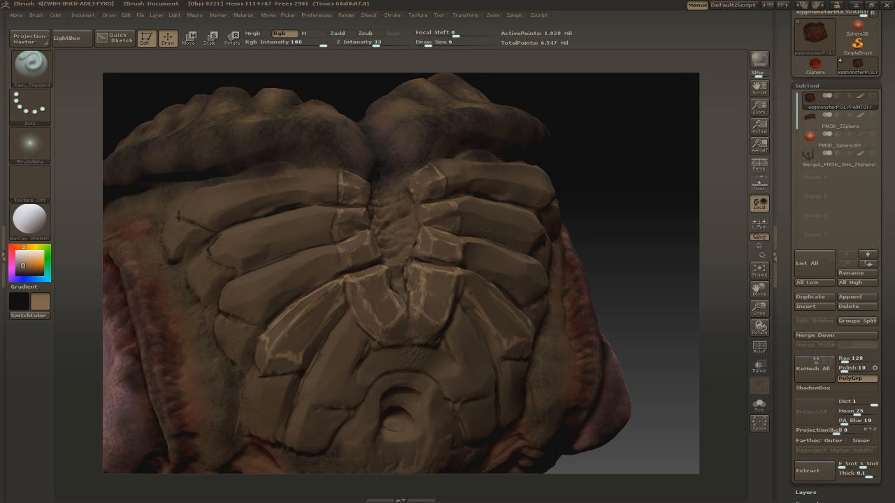
# Step: Sample brown and tan tones and paint streaked highlights along the third pair of ribs
pyautogui.moveTo(657, 245)
pyautogui.mouseDown()
pyautogui.moveTo(595, 241)
pyautogui.moveTo(649, 246)
pyautogui.mouseUp()
pyautogui.press('c')
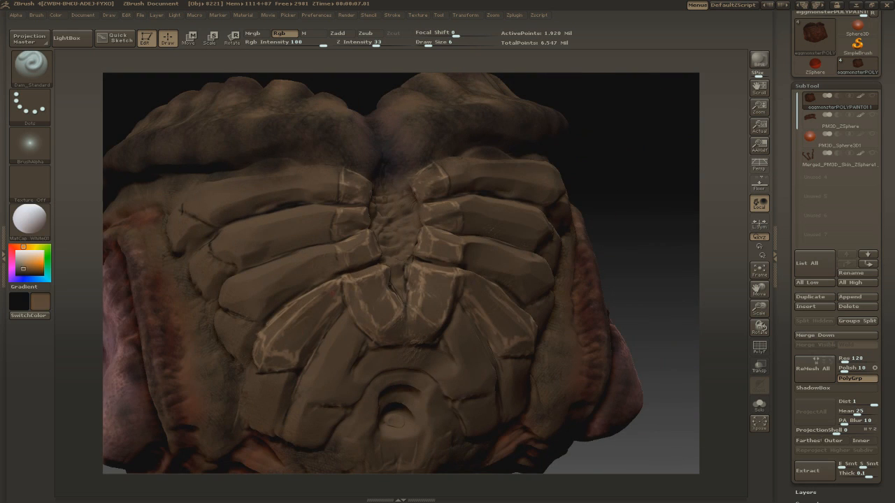
pyautogui.click(23, 265)
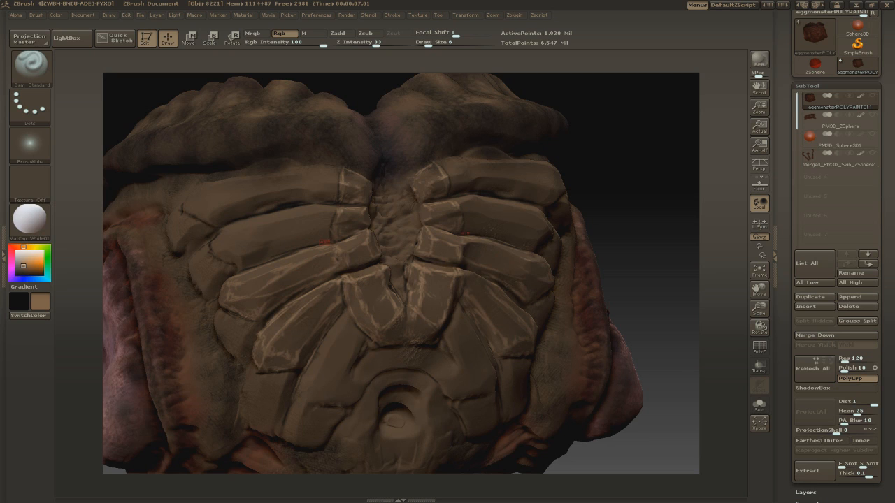
# Step: Outline the joints of the ribs' inner end segments in black and save the painted model
pyautogui.press('v')
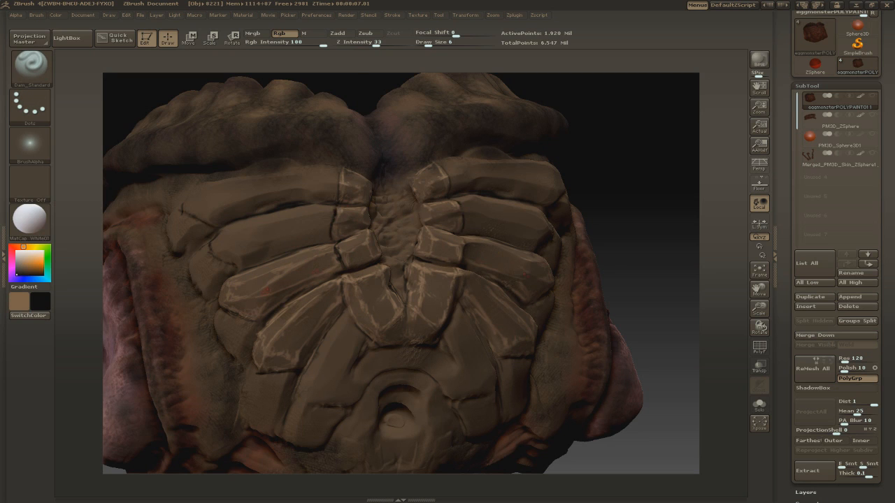
pyautogui.press('v')
pyautogui.hotkey('ctrl', 's')
# Step: Paint tan edge highlights along the second pair of ribs and their outer end segments
pyautogui.moveTo(657, 109); pyautogui.dragTo(633, 119)
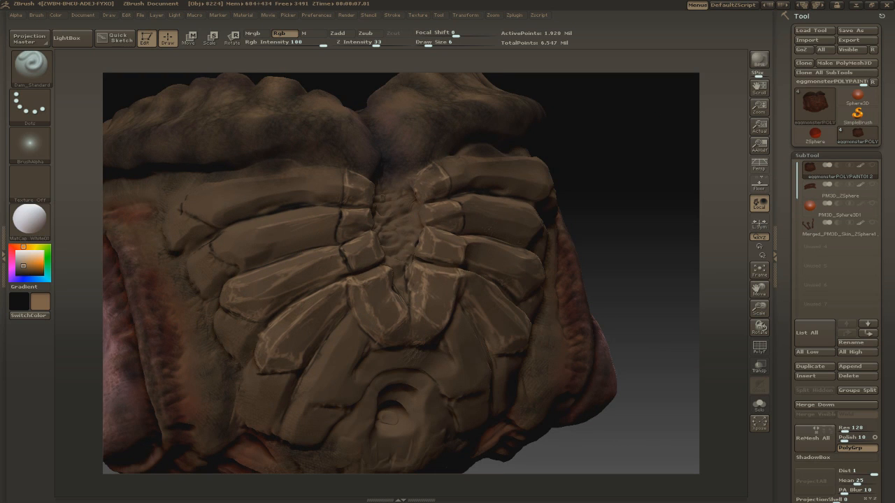
pyautogui.moveTo(282, 240); pyautogui.dragTo(329, 227)
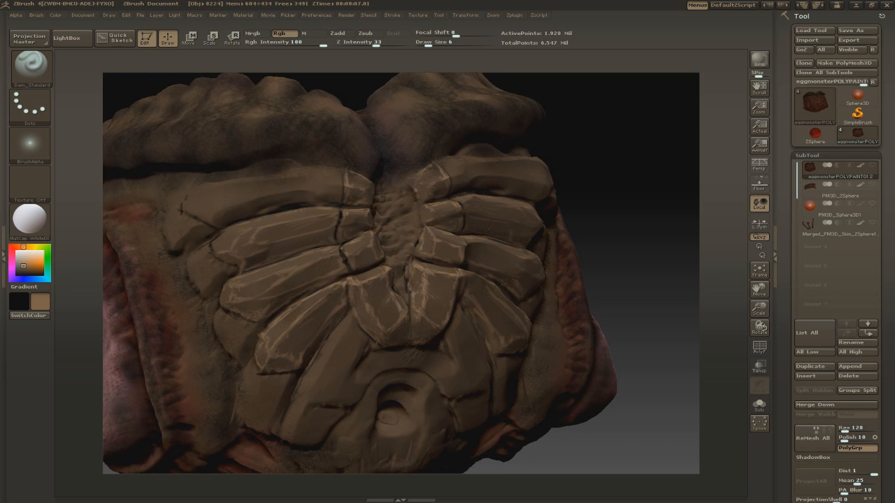
pyautogui.moveTo(253, 227); pyautogui.dragTo(300, 218)
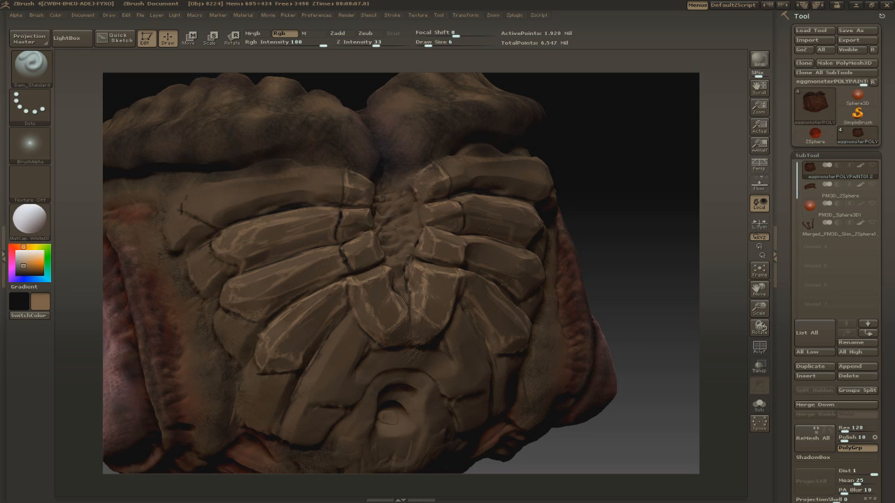
pyautogui.moveTo(633, 273); pyautogui.dragTo(706, 273)
pyautogui.moveTo(202, 256); pyautogui.dragTo(171, 269)
pyautogui.moveTo(629, 272); pyautogui.dragTo(528, 275)
# Step: Resample brown and tan tones and refine the streaks on the second and third pairs of ribs
pyautogui.press('c')
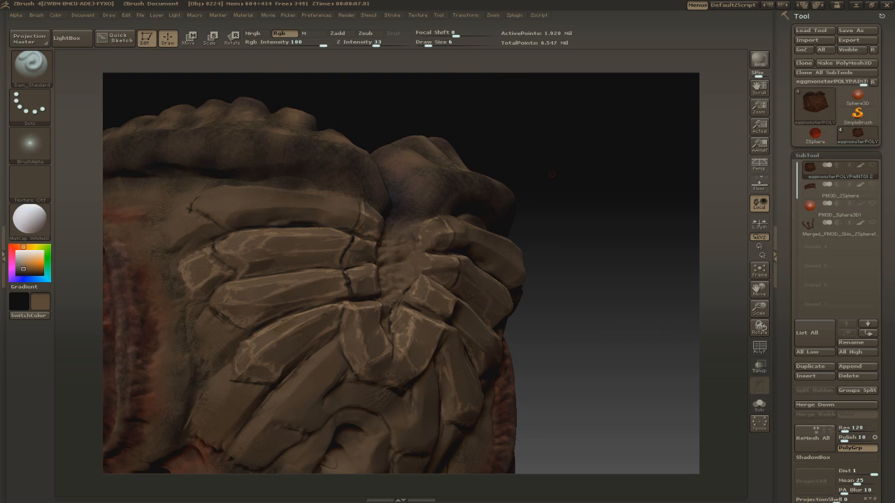
pyautogui.moveTo(552, 174); pyautogui.dragTo(521, 214)
pyautogui.press('c')
pyautogui.moveTo(463, 236); pyautogui.dragTo(471, 240)
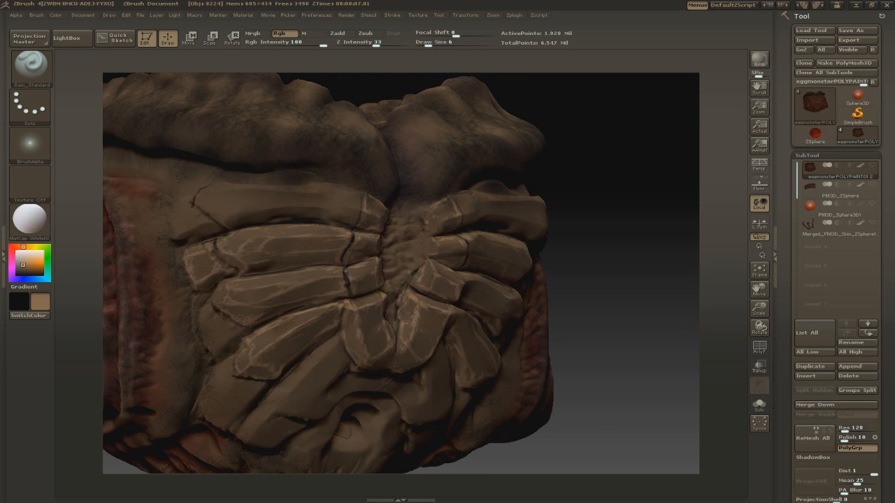
pyautogui.press('c')
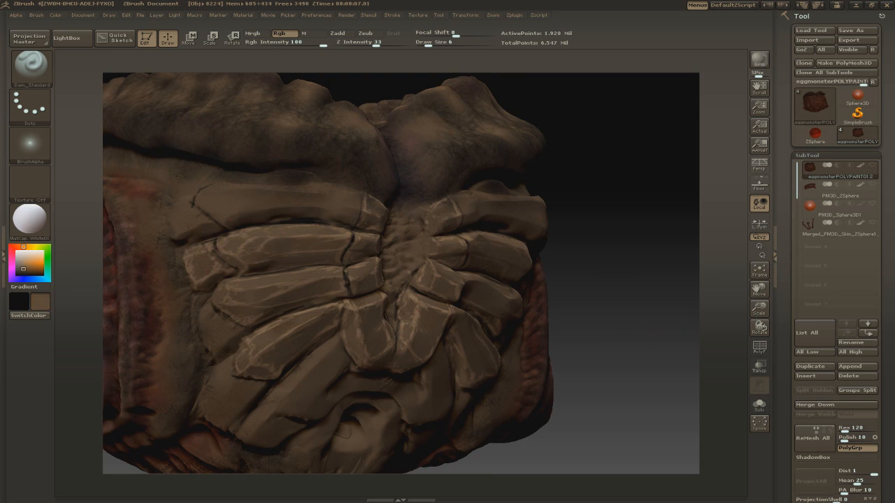
pyautogui.moveTo(619, 178); pyautogui.dragTo(348, 305)
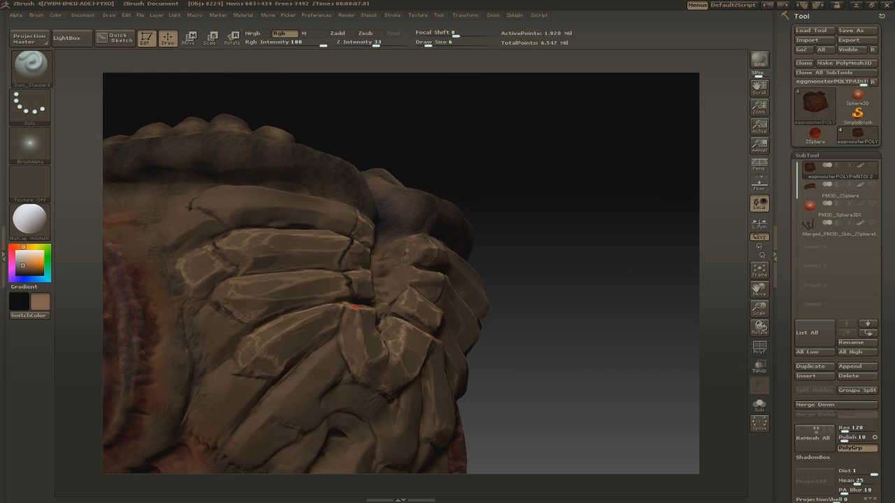
# Step: Set the draw size to 8 and paint streaked tan highlights on the outer end segments of the third and fourth ribs
pyautogui.moveTo(238, 330); pyautogui.dragTo(214, 354)
pyautogui.press('s')
pyautogui.moveTo(241, 251); pyautogui.dragTo(244, 251)
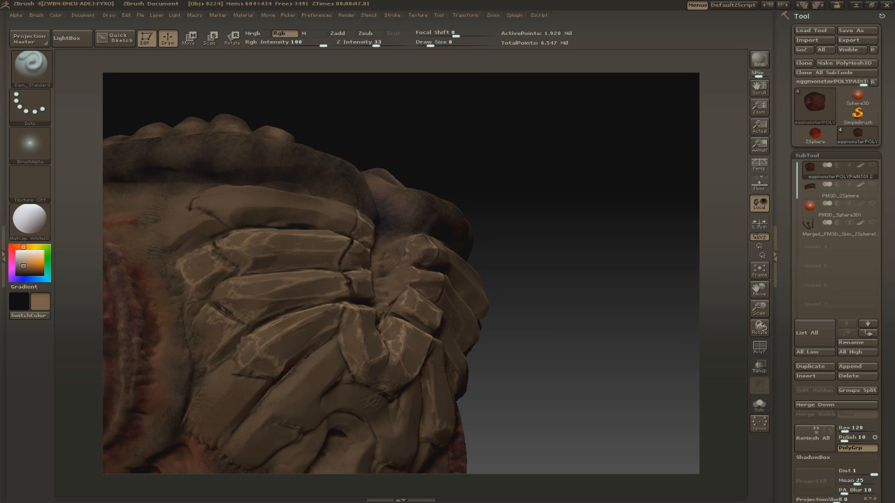
pyautogui.moveTo(196, 321); pyautogui.dragTo(211, 355)
pyautogui.moveTo(246, 406)
pyautogui.mouseDown()
pyautogui.moveTo(203, 429)
pyautogui.moveTo(252, 379)
pyautogui.moveTo(196, 420)
pyautogui.moveTo(211, 409)
pyautogui.mouseUp()
pyautogui.press('c')
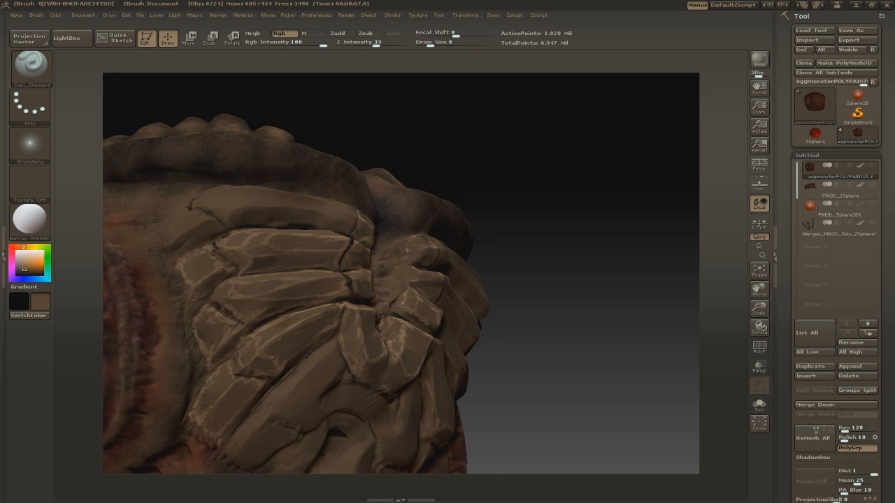
pyautogui.click(23, 264)
pyautogui.click(25, 270)
pyautogui.moveTo(25, 269); pyautogui.dragTo(23, 264)
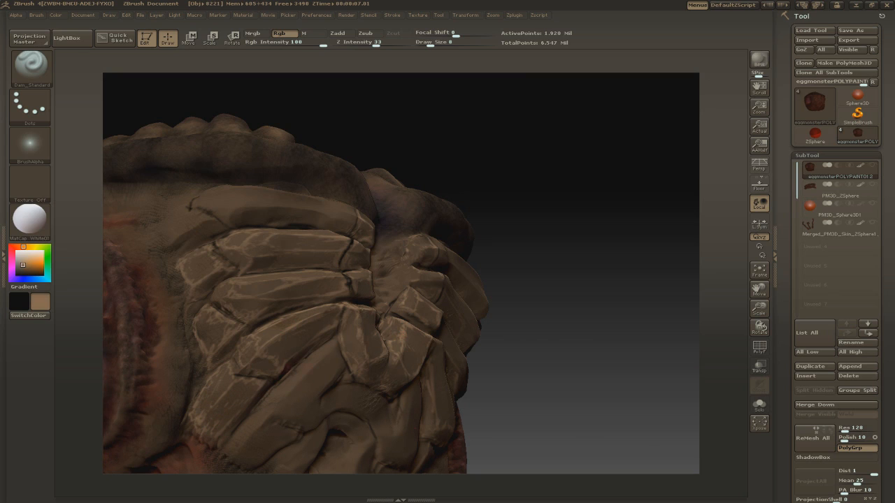
# Step: Paint streaked tan highlights on the outer end segment of the top rib
pyautogui.moveTo(207, 214)
pyautogui.mouseDown()
pyautogui.moveTo(174, 238)
pyautogui.moveTo(196, 208)
pyautogui.mouseUp()
pyautogui.moveTo(194, 209)
pyautogui.mouseDown()
pyautogui.moveTo(220, 224)
pyautogui.moveTo(183, 242)
pyautogui.mouseUp()
pyautogui.moveTo(195, 223); pyautogui.dragTo(186, 228)
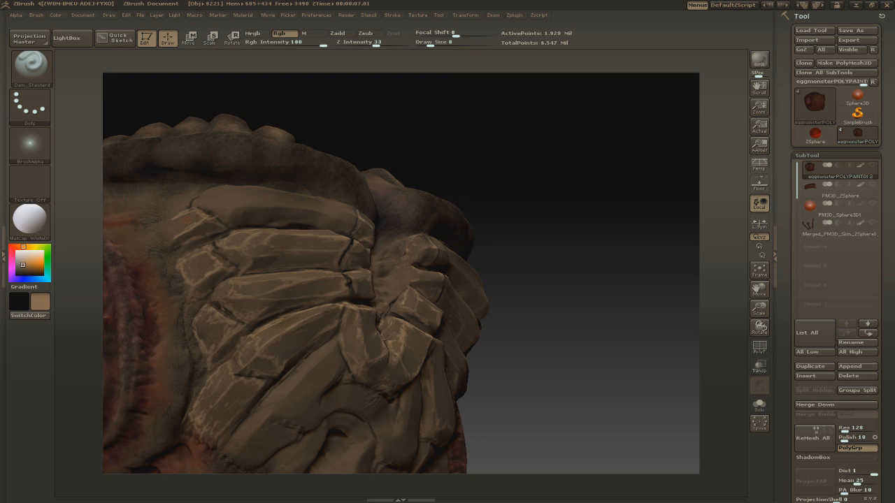
pyautogui.press('shift')
pyautogui.moveTo(392, 15)
pyautogui.click(465, 195)
pyautogui.press('shift')
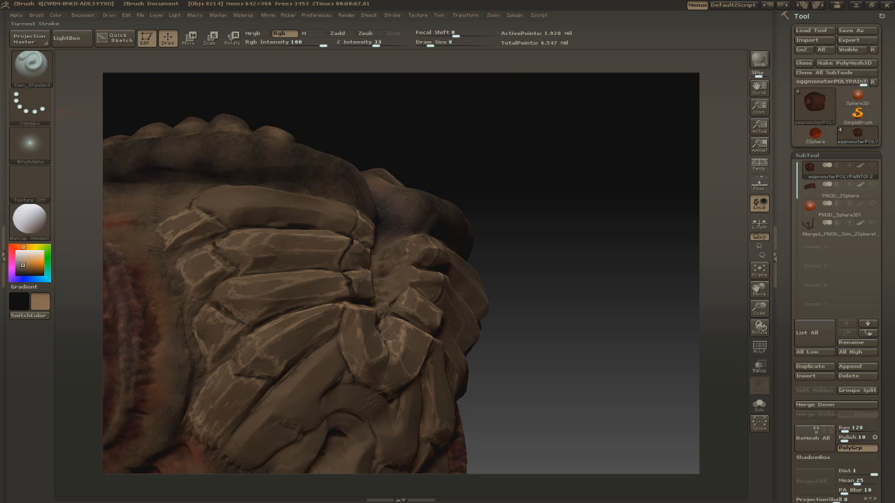
# Step: Set the stroke to FreeHand and paint brown and tan streaks along the top rib and its outer end segment
pyautogui.click(29, 105)
pyautogui.moveTo(546, 279); pyautogui.dragTo(615, 259)
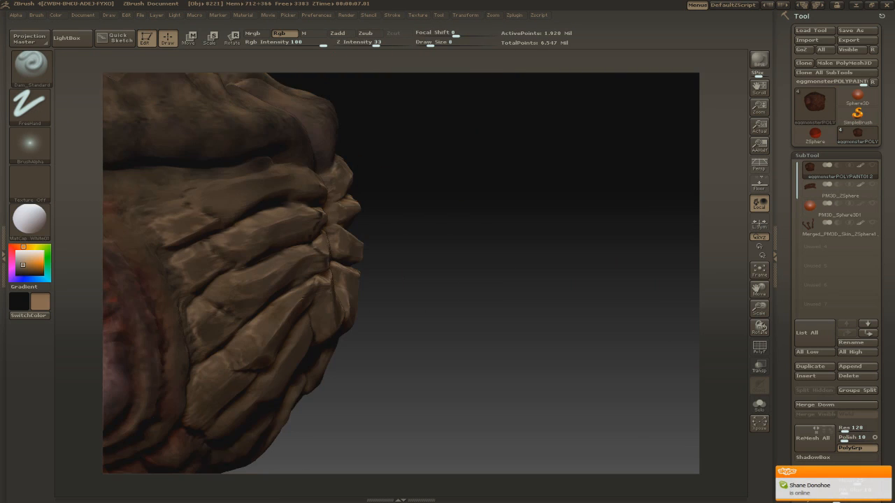
pyautogui.click(24, 269)
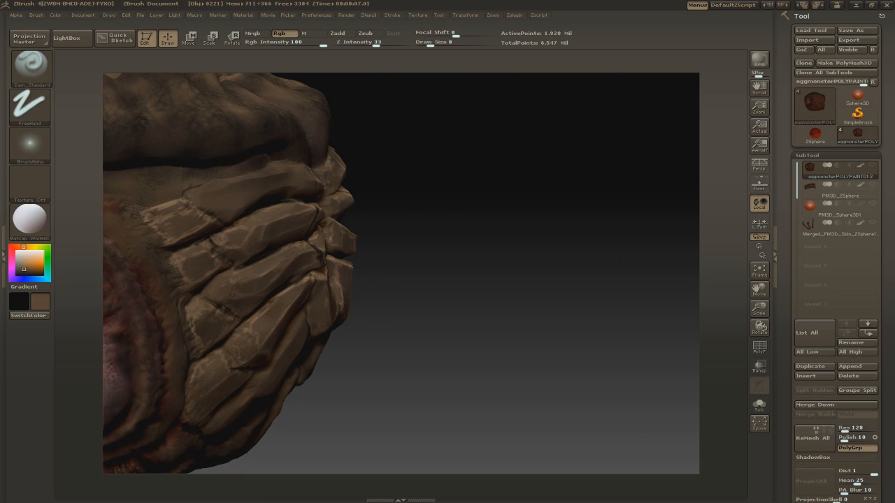
pyautogui.press('c')
pyautogui.moveTo(158, 209)
pyautogui.mouseDown()
pyautogui.moveTo(175, 200)
pyautogui.moveTo(201, 223)
pyautogui.moveTo(184, 206)
pyautogui.mouseUp()
pyautogui.press('c')
pyautogui.moveTo(210, 192); pyautogui.dragTo(280, 174)
pyautogui.moveTo(231, 207); pyautogui.dragTo(268, 192)
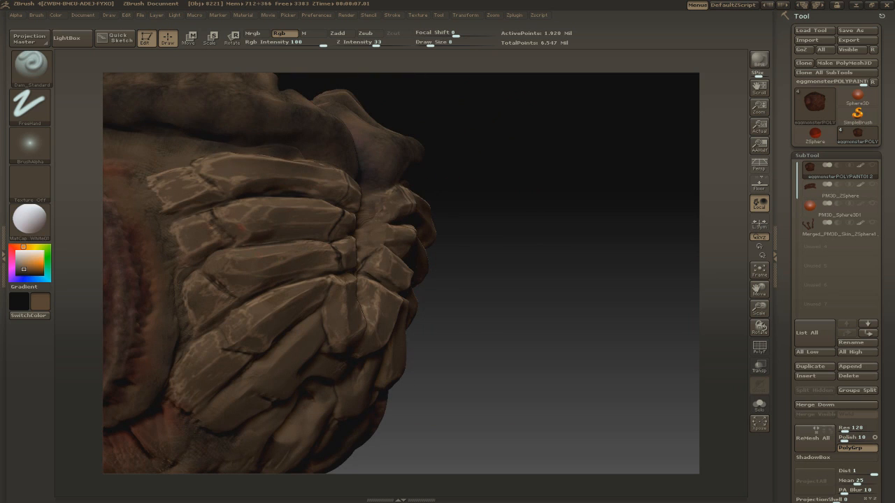
# Step: Paint tan edge highlights on the arched plate above the round socket and the rib segments beside it
pyautogui.press('v')
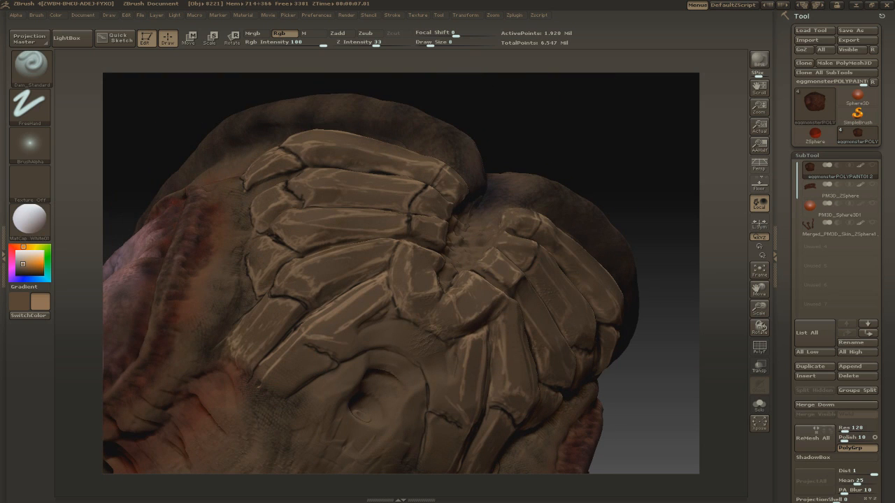
pyautogui.moveTo(369, 325); pyautogui.dragTo(447, 370)
pyautogui.moveTo(355, 349)
pyautogui.mouseDown()
pyautogui.moveTo(435, 394)
pyautogui.moveTo(448, 387)
pyautogui.mouseUp()
pyautogui.moveTo(367, 325)
pyautogui.mouseDown()
pyautogui.moveTo(352, 338)
pyautogui.moveTo(363, 355)
pyautogui.mouseUp()
pyautogui.press('c')
pyautogui.moveTo(434, 383); pyautogui.dragTo(438, 404)
pyautogui.moveTo(368, 344); pyautogui.dragTo(433, 383)
pyautogui.moveTo(385, 326); pyautogui.dragTo(403, 329)
pyautogui.moveTo(454, 378); pyautogui.dragTo(446, 390)
# Step: Streak the lowest ribs and their outer end segments with resampled tan
pyautogui.moveTo(362, 332); pyautogui.dragTo(331, 316)
pyautogui.moveTo(368, 287); pyautogui.dragTo(335, 311)
pyautogui.moveTo(334, 310); pyautogui.dragTo(316, 322)
pyautogui.press('c')
pyautogui.moveTo(323, 367); pyautogui.dragTo(281, 397)
pyautogui.moveTo(265, 369); pyautogui.dragTo(278, 384)
pyautogui.moveTo(302, 382); pyautogui.dragTo(288, 391)
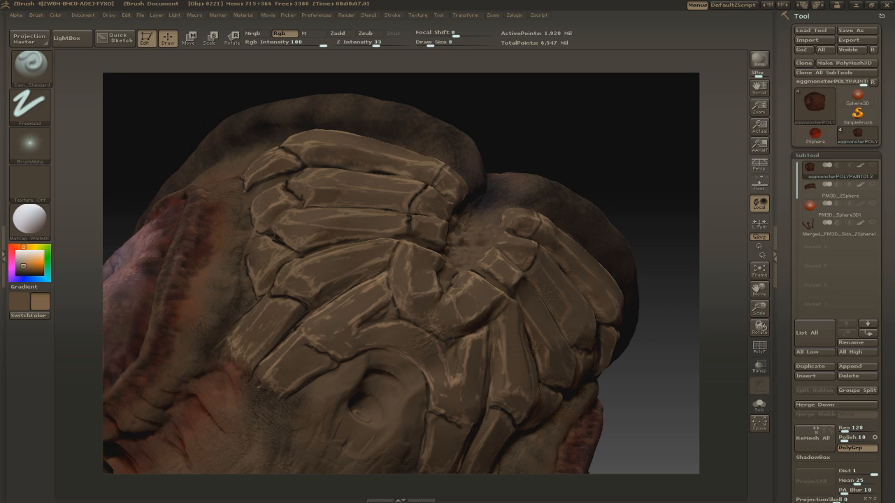
# Step: Resample bone tones and refine the streaks on the end segments on both sides of the socket
pyautogui.press('c')
pyautogui.press('c')
pyautogui.press('c')
pyautogui.moveTo(319, 356); pyautogui.dragTo(327, 364)
pyautogui.moveTo(435, 418); pyautogui.dragTo(444, 424)
pyautogui.moveTo(444, 424); pyautogui.dragTo(464, 432)
pyautogui.moveTo(300, 344)
pyautogui.mouseDown()
pyautogui.moveTo(320, 373)
pyautogui.moveTo(304, 348)
pyautogui.mouseUp()
pyautogui.press('c')
pyautogui.moveTo(309, 372); pyautogui.dragTo(301, 379)
# Step: Touch up the streaks on the ribs beside the central V-shaped plates with resampled bone colors
pyautogui.moveTo(154, 126); pyautogui.dragTo(203, 140)
pyautogui.moveTo(327, 286); pyautogui.dragTo(340, 296)
pyautogui.press('a')
pyautogui.press('c')
pyautogui.moveTo(397, 310)
pyautogui.mouseDown()
pyautogui.moveTo(364, 320)
pyautogui.moveTo(366, 329)
pyautogui.moveTo(382, 307)
pyautogui.moveTo(392, 320)
pyautogui.moveTo(377, 324)
pyautogui.moveTo(389, 298)
pyautogui.moveTo(392, 320)
pyautogui.mouseUp()
pyautogui.press('c')
pyautogui.press('c')
pyautogui.press('c')
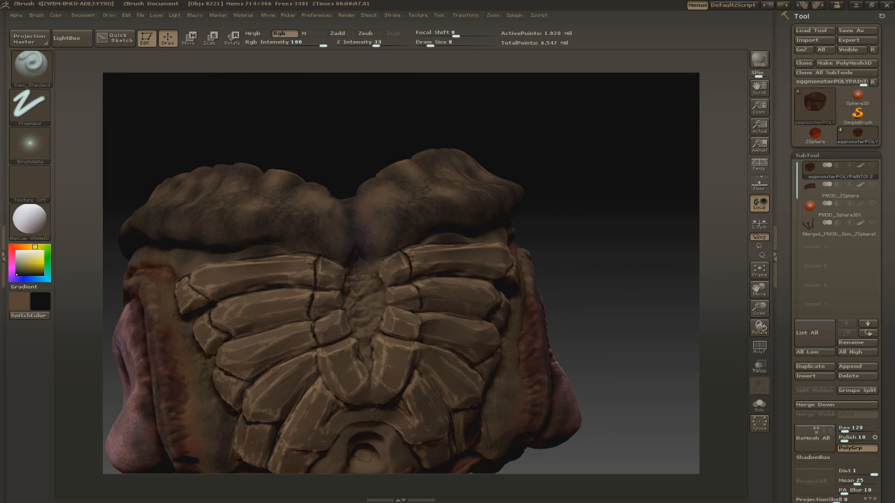
# Step: Darken the inner joint of the top rib in black and add tan highlights to the neighbouring ribs
pyautogui.moveTo(410, 260); pyautogui.dragTo(414, 273)
pyautogui.press('c')
pyautogui.moveTo(415, 257); pyautogui.dragTo(439, 252)
pyautogui.moveTo(428, 330); pyautogui.dragTo(445, 335)
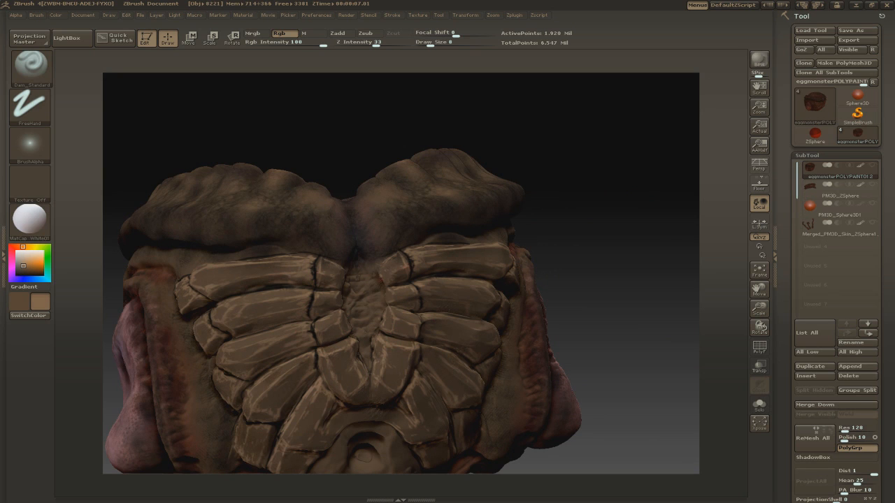
pyautogui.press('c')
pyautogui.moveTo(594, 210); pyautogui.dragTo(665, 210)
pyautogui.moveTo(371, 271)
pyautogui.mouseDown()
pyautogui.moveTo(384, 287)
pyautogui.moveTo(377, 270)
pyautogui.mouseUp()
pyautogui.moveTo(379, 291); pyautogui.dragTo(387, 307)
pyautogui.moveTo(601, 209)
pyautogui.mouseDown()
pyautogui.moveTo(552, 237)
pyautogui.moveTo(602, 203)
pyautogui.moveTo(595, 279)
pyautogui.mouseUp()
# Step: Pick tan tones and paint edge highlights on the ribs' inner end segments and the central V-shaped plates
pyautogui.click(26, 265)
pyautogui.moveTo(390, 222); pyautogui.dragTo(406, 206)
pyautogui.moveTo(422, 226); pyautogui.dragTo(395, 249)
pyautogui.moveTo(383, 225); pyautogui.dragTo(397, 283)
pyautogui.click(23, 265)
pyautogui.moveTo(411, 266); pyautogui.dragTo(432, 259)
pyautogui.moveTo(410, 276); pyautogui.dragTo(432, 271)
pyautogui.moveTo(370, 322); pyautogui.dragTo(385, 318)
pyautogui.moveTo(385, 305)
pyautogui.mouseDown()
pyautogui.moveTo(374, 317)
pyautogui.moveTo(372, 372)
pyautogui.mouseUp()
pyautogui.press('c')
pyautogui.moveTo(396, 302); pyautogui.dragTo(387, 317)
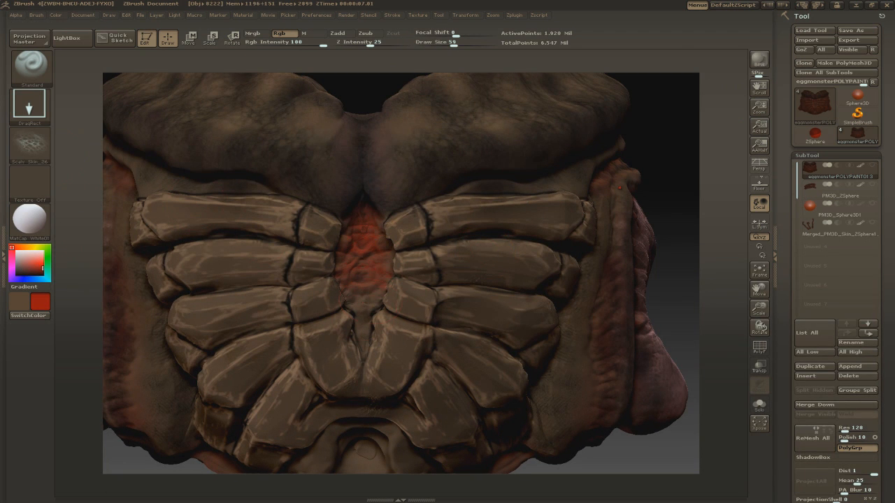
# Step: Build up dark red, black and lighter red skin texture in the recess between the ribs
pyautogui.click(42, 272)
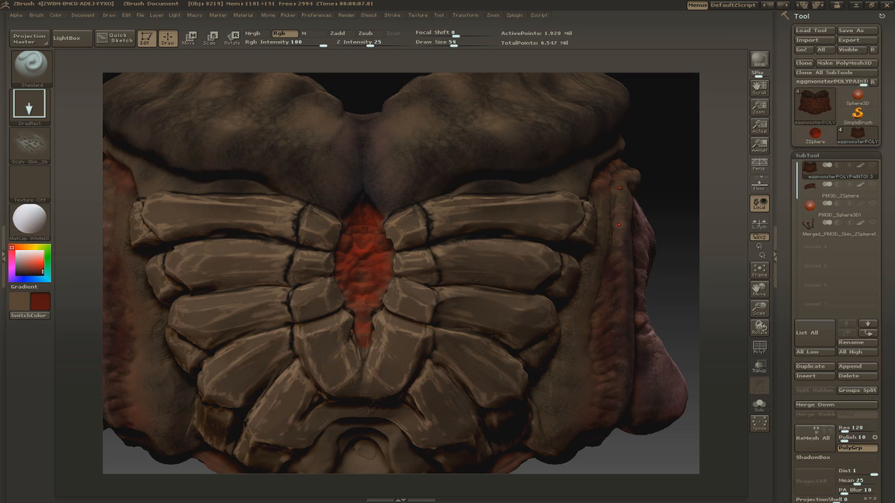
pyautogui.click(42, 273)
pyautogui.keyDown('alt'); pyautogui.moveTo(678, 141); pyautogui.dragTo(674, 202); pyautogui.keyUp('alt')
pyautogui.click(17, 275)
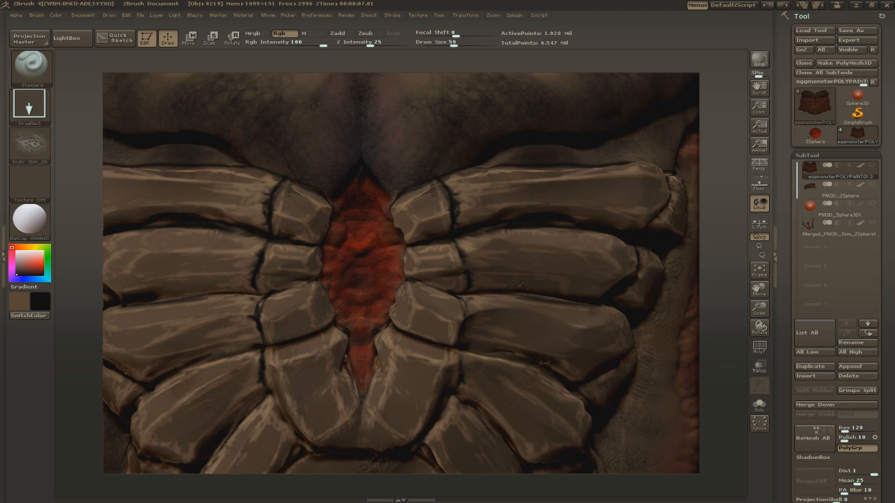
pyautogui.click(32, 264)
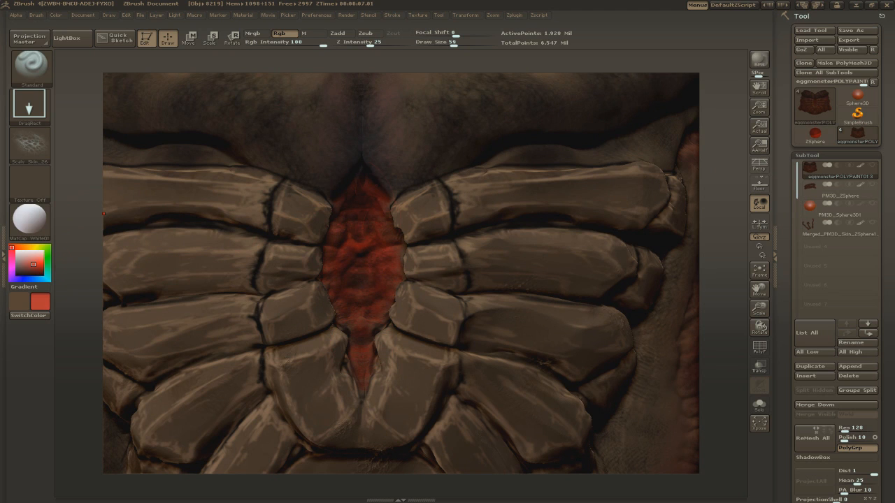
pyautogui.click(16, 275)
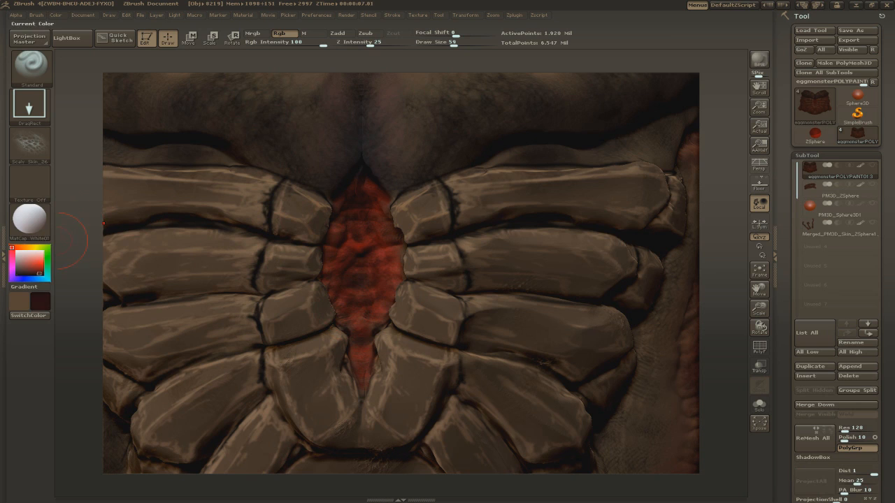
# Step: Vary the recess between the ribs with further light, medium and dark red tones
pyautogui.click(12, 271)
pyautogui.click(26, 272)
pyautogui.click(11, 247)
pyautogui.click(28, 263)
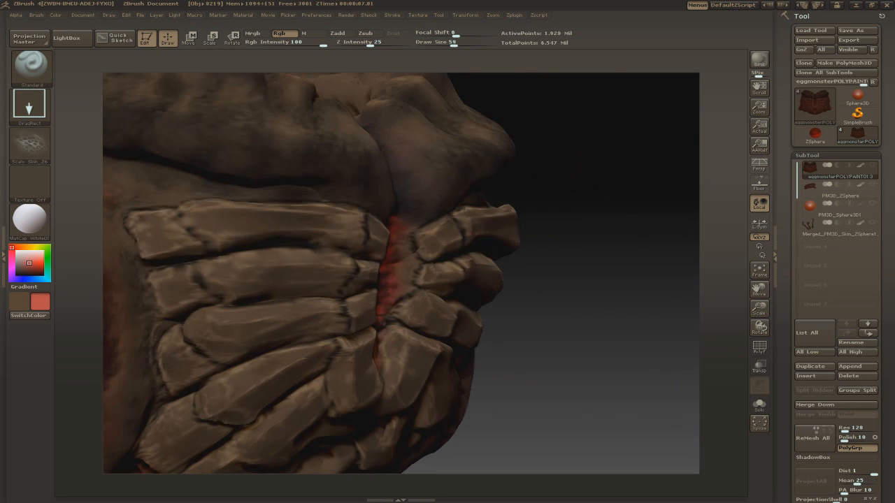
pyautogui.click(33, 271)
pyautogui.click(12, 248)
pyautogui.click(36, 272)
pyautogui.moveTo(400, 273); pyautogui.dragTo(416, 293)
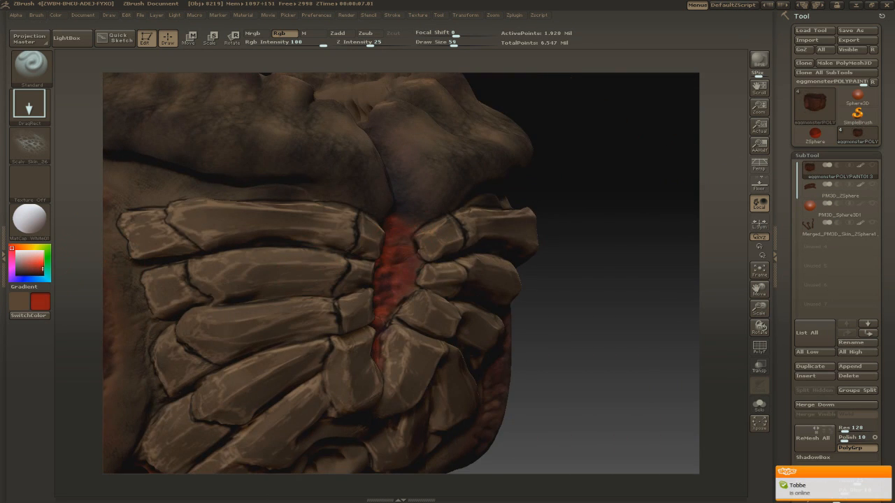
pyautogui.click(43, 272)
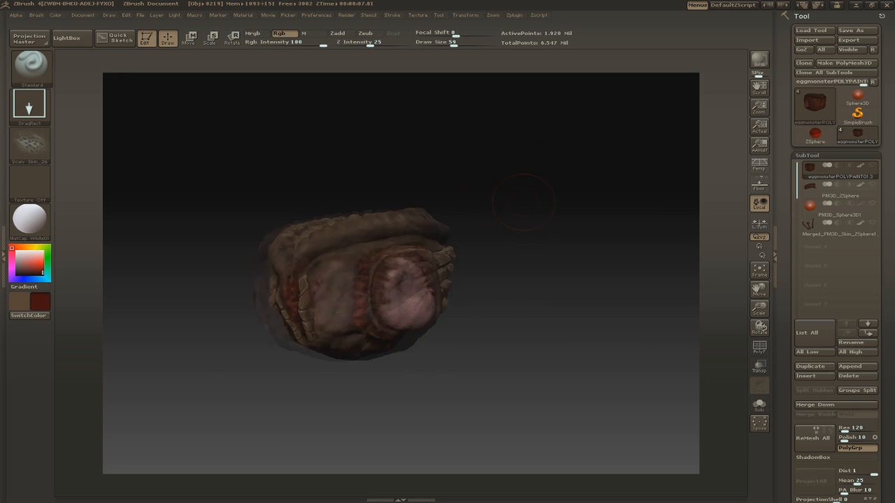
# Step: Switch to the Dam_Standard brush, pick tan and paint edge highlights around the round socket and its arch
pyautogui.press('v')
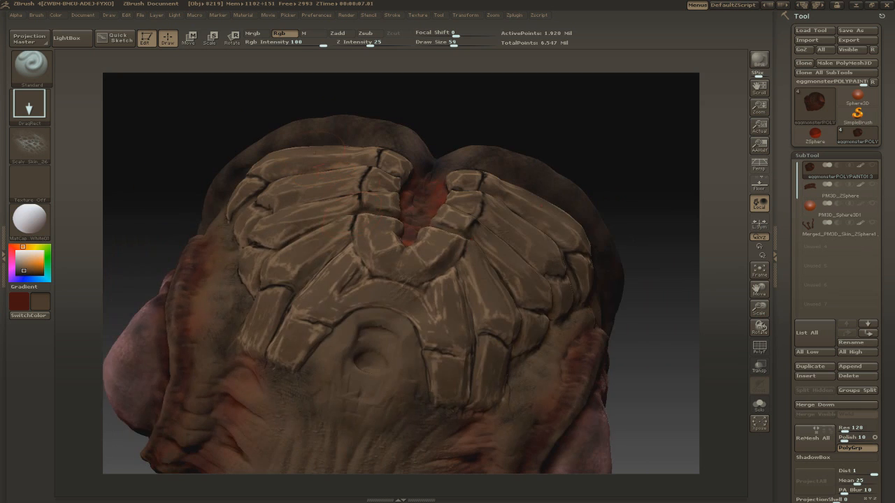
pyautogui.press('b')
pyautogui.press('d')
pyautogui.press('s')
pyautogui.click(23, 266)
pyautogui.moveTo(381, 320); pyautogui.dragTo(411, 333)
pyautogui.moveTo(371, 311)
pyautogui.mouseDown()
pyautogui.moveTo(401, 320)
pyautogui.moveTo(390, 394)
pyautogui.mouseUp()
pyautogui.moveTo(419, 351); pyautogui.dragTo(427, 396)
pyautogui.moveTo(316, 362); pyautogui.dragTo(336, 356)
pyautogui.moveTo(422, 381); pyautogui.dragTo(402, 378)
pyautogui.moveTo(402, 380); pyautogui.dragTo(396, 385)
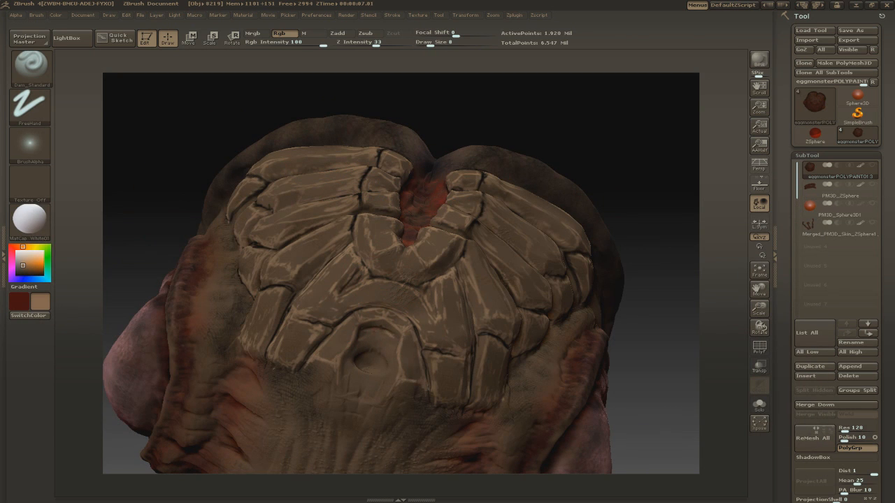
# Step: Resample tan tones and streak the socket's inner rim and the arch above it
pyautogui.moveTo(363, 346); pyautogui.dragTo(390, 375)
pyautogui.press('c')
pyautogui.moveTo(385, 333)
pyautogui.mouseDown()
pyautogui.moveTo(393, 340)
pyautogui.moveTo(401, 328)
pyautogui.moveTo(394, 324)
pyautogui.mouseUp()
pyautogui.press('c')
pyautogui.moveTo(407, 319); pyautogui.dragTo(416, 330)
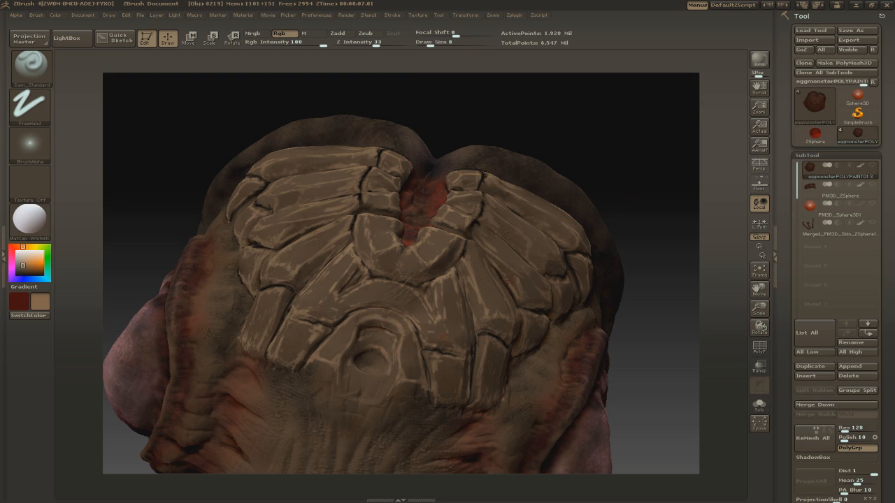
pyautogui.keyDown('alt'); pyautogui.moveTo(669, 185); pyautogui.dragTo(669, 231); pyautogui.keyUp('alt')
pyautogui.press('c')
pyautogui.moveTo(382, 335); pyautogui.dragTo(392, 345)
pyautogui.moveTo(374, 314)
pyautogui.mouseDown()
pyautogui.moveTo(410, 333)
pyautogui.moveTo(399, 355)
pyautogui.moveTo(403, 323)
pyautogui.moveTo(425, 346)
pyautogui.mouseUp()
# Step: Refine the streaks on the plate beside and below the socket with resampled bone tones
pyautogui.press('c')
pyautogui.press('c')
pyautogui.moveTo(408, 338); pyautogui.dragTo(414, 357)
pyautogui.moveTo(407, 405)
pyautogui.mouseDown()
pyautogui.moveTo(410, 384)
pyautogui.moveTo(431, 386)
pyautogui.mouseUp()
pyautogui.press('c')
pyautogui.press('c')
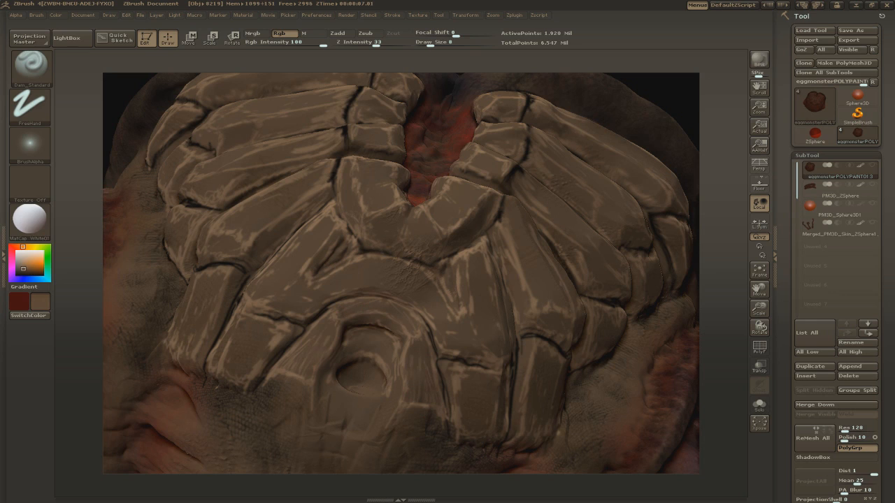
# Step: Outline the inner edge of the socket's arch with a dark line
pyautogui.press('c')
pyautogui.moveTo(407, 301)
pyautogui.mouseDown()
pyautogui.moveTo(389, 288)
pyautogui.moveTo(425, 327)
pyautogui.mouseUp()
pyautogui.press('c')
pyautogui.press('c')
pyautogui.moveTo(384, 330)
pyautogui.mouseDown()
pyautogui.moveTo(397, 340)
pyautogui.moveTo(396, 389)
pyautogui.mouseUp()
pyautogui.press('c')
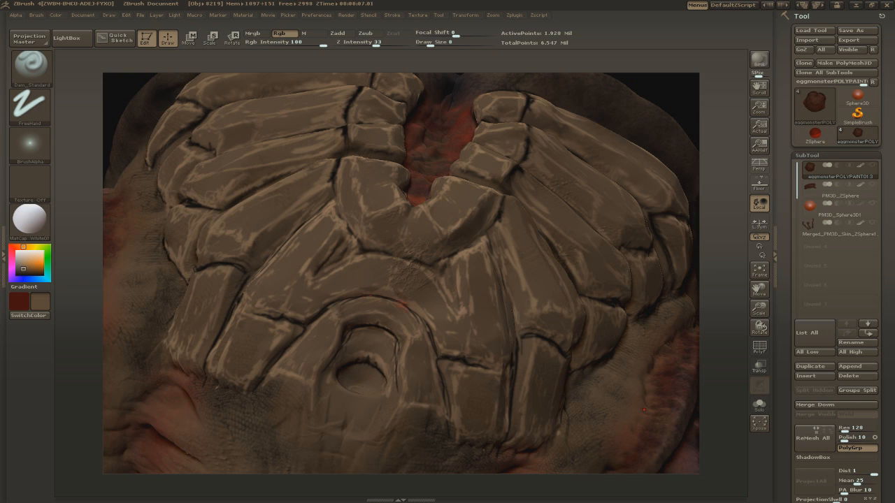
# Step: Paint black creases across the red recess at draw size 12 and switch back to the Standard brush
pyautogui.keyDown('alt'); pyautogui.moveTo(671, 104); pyautogui.dragTo(650, 119); pyautogui.keyUp('alt')
pyautogui.press('c')
pyautogui.press('c')
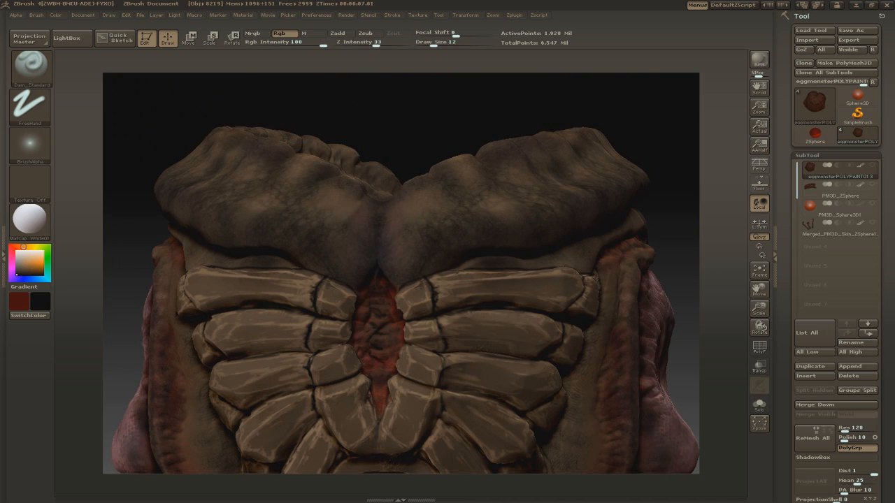
pyautogui.moveTo(383, 332); pyautogui.dragTo(391, 343)
pyautogui.press('b')
pyautogui.click(458, 280)
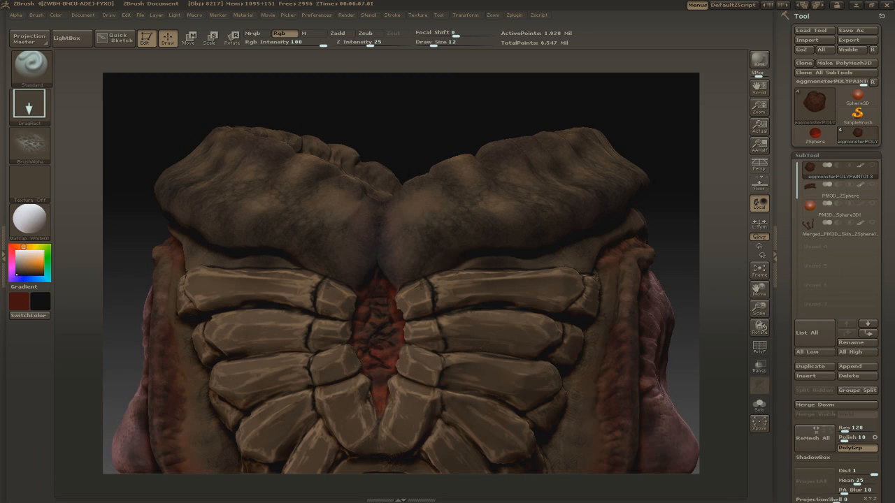
# Step: Pick lighter and brighter reds and stamp them over the creased recess between the ribs
pyautogui.press('v')
pyautogui.press('c')
pyautogui.press('c')
pyautogui.keyDown('alt'); pyautogui.moveTo(471, 119); pyautogui.dragTo(448, 157); pyautogui.keyUp('alt')
pyautogui.click(36, 264)
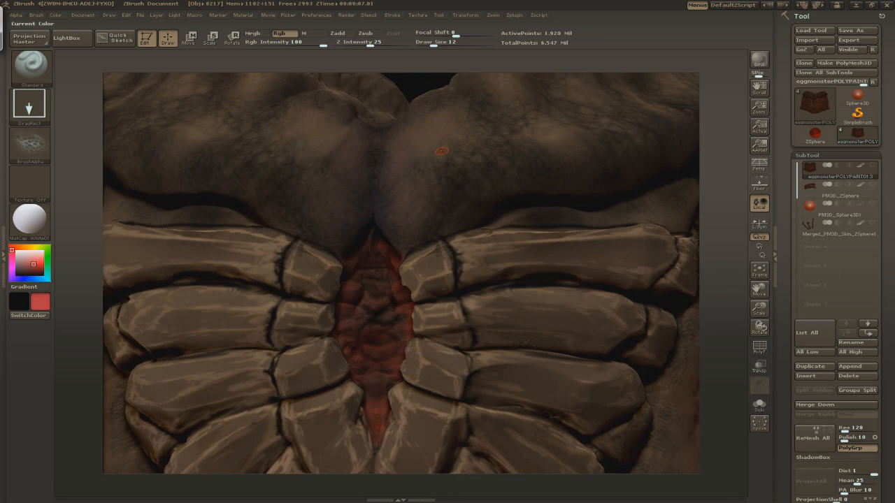
pyautogui.click(36, 265)
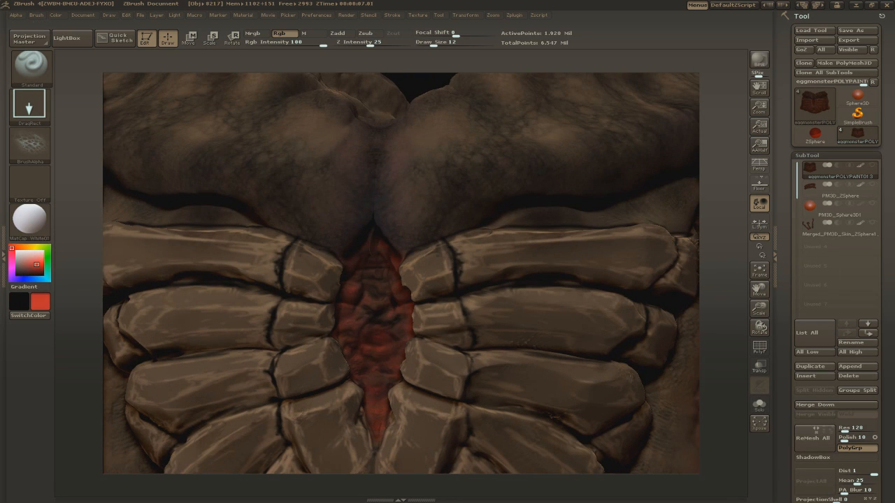
# Step: Pick dark red and stamp skin texture along the inside of the bumpy rim around the top opening
pyautogui.press('c')
pyautogui.keyDown('alt'); pyautogui.moveTo(424, 88); pyautogui.dragTo(542, 258); pyautogui.keyUp('alt')
pyautogui.moveTo(587, 150); pyautogui.dragTo(405, 272)
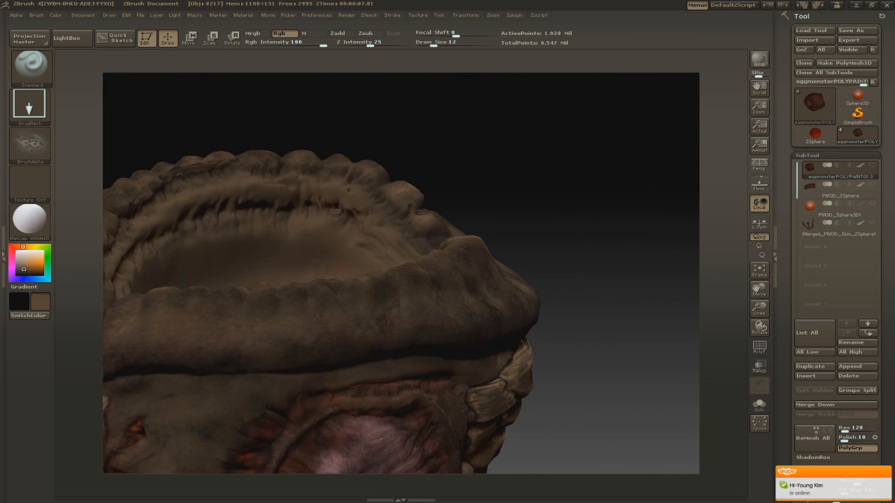
pyautogui.click(13, 247)
pyautogui.click(43, 271)
pyautogui.moveTo(196, 179); pyautogui.dragTo(217, 194)
pyautogui.moveTo(465, 16)
pyautogui.click(481, 222)
pyautogui.moveTo(448, 112)
pyautogui.keyDown('alt'); pyautogui.mouseDown()
pyautogui.moveTo(566, 220)
pyautogui.moveTo(559, 259)
pyautogui.mouseUp(); pyautogui.keyUp('alt')
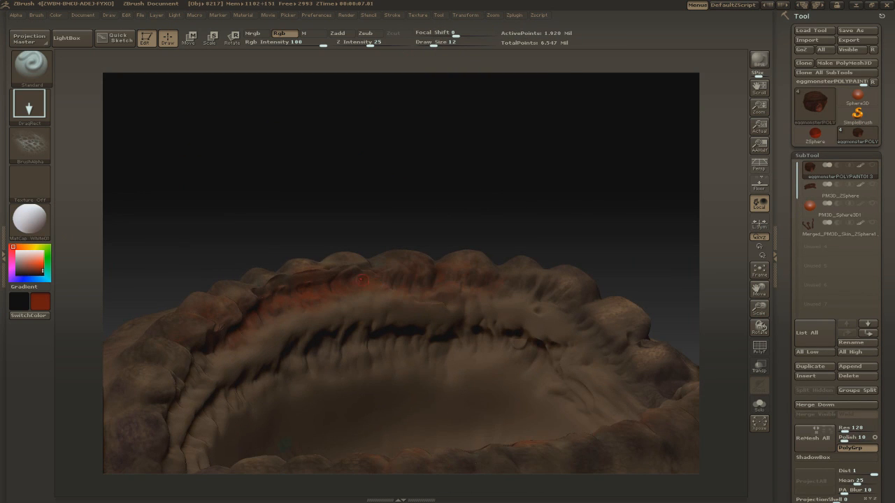
pyautogui.moveTo(427, 285); pyautogui.dragTo(452, 308)
pyautogui.moveTo(447, 126)
pyautogui.mouseDown()
pyautogui.moveTo(538, 157)
pyautogui.moveTo(482, 164)
pyautogui.mouseUp()
# Step: Set the stroke to FreeHand and paint dark red along the fold inside the top rim at draw size 50
pyautogui.click(29, 104)
pyautogui.click(167, 119)
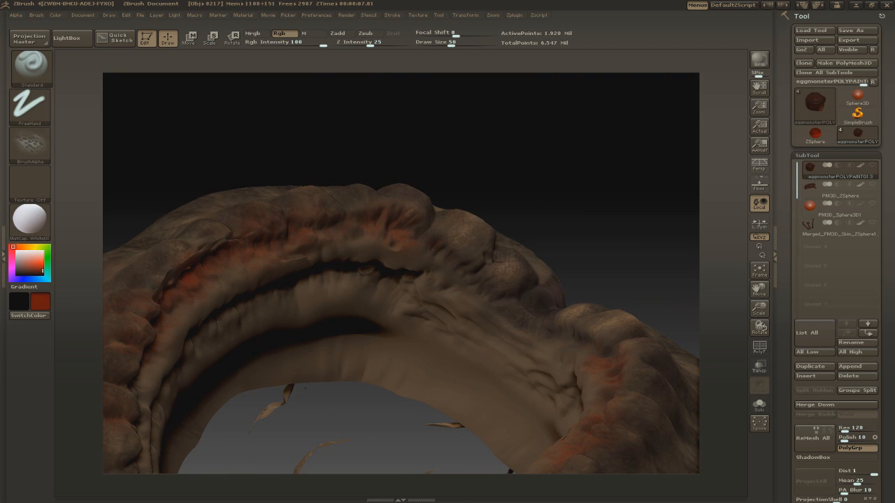
pyautogui.moveTo(447, 126)
pyautogui.mouseDown()
pyautogui.moveTo(546, 140)
pyautogui.moveTo(588, 105)
pyautogui.moveTo(514, 196)
pyautogui.moveTo(560, 154)
pyautogui.moveTo(510, 279)
pyautogui.mouseUp()
pyautogui.moveTo(433, 404); pyautogui.dragTo(392, 440)
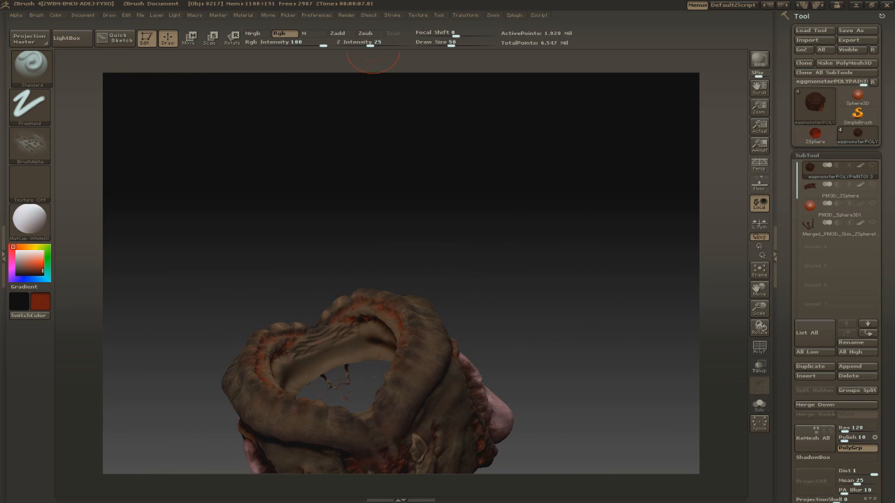
# Step: Paint dark red along the second, inner fold of the top opening
pyautogui.moveTo(559, 189); pyautogui.dragTo(581, 168)
pyautogui.press('f')
pyautogui.moveTo(625, 131); pyautogui.dragTo(699, 154)
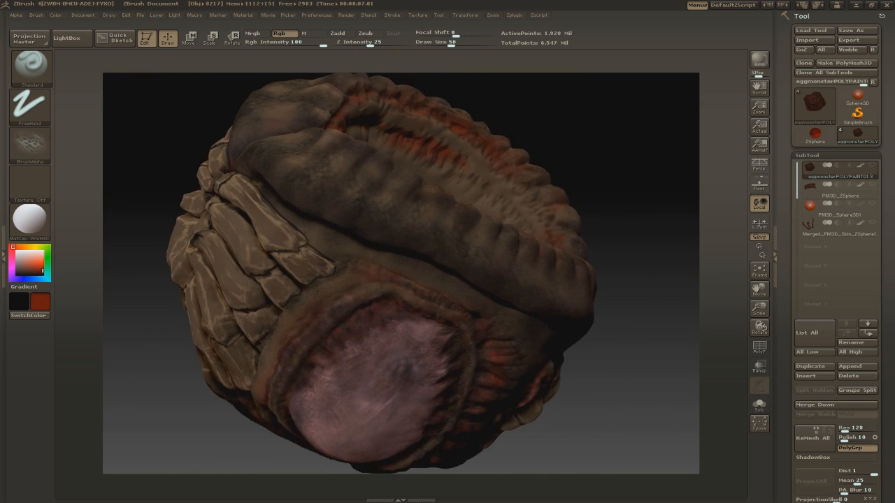
pyautogui.moveTo(489, 193); pyautogui.dragTo(513, 174)
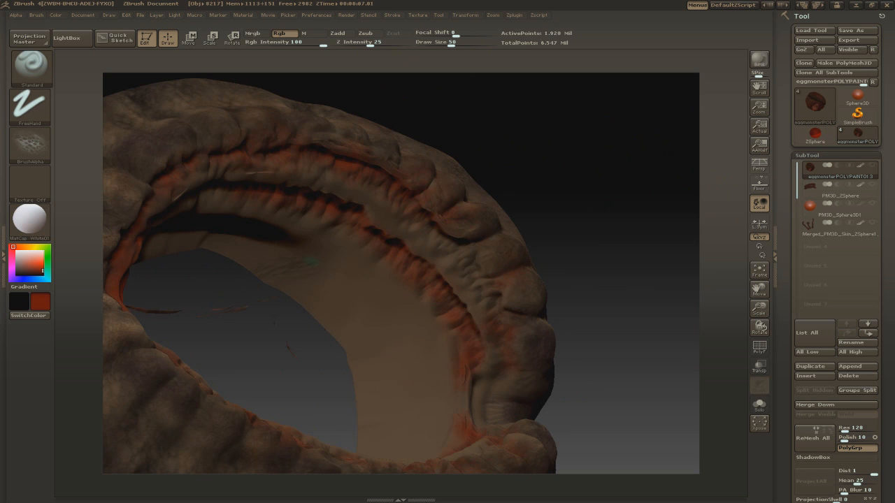
pyautogui.moveTo(481, 273); pyautogui.dragTo(471, 289)
pyautogui.moveTo(608, 378); pyautogui.dragTo(610, 259)
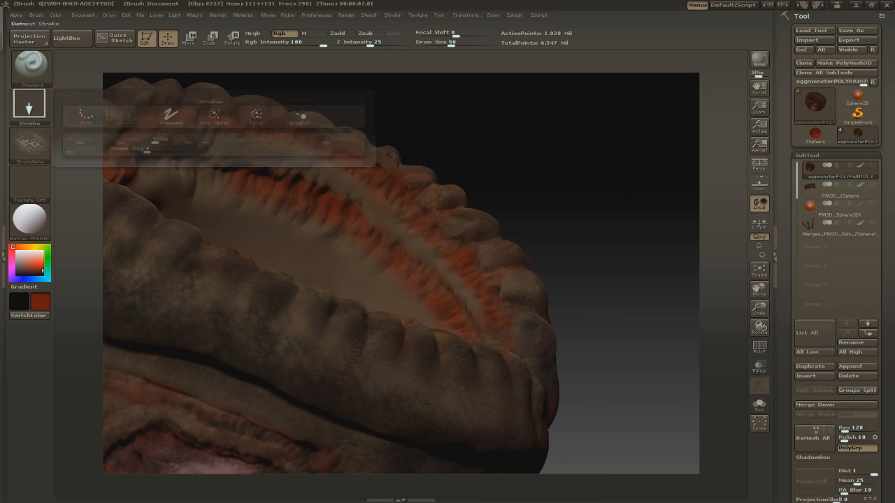
# Step: Choose scaly skin alpha 22, pick a very dark red and stamp texture over the red folds of the rim
pyautogui.click(30, 145)
pyautogui.click(342, 285)
pyautogui.click(42, 273)
pyautogui.moveTo(349, 232); pyautogui.dragTo(428, 298)
pyautogui.moveTo(344, 168); pyautogui.dragTo(349, 174)
pyautogui.moveTo(379, 190); pyautogui.dragTo(384, 195)
pyautogui.moveTo(394, 204); pyautogui.dragTo(398, 207)
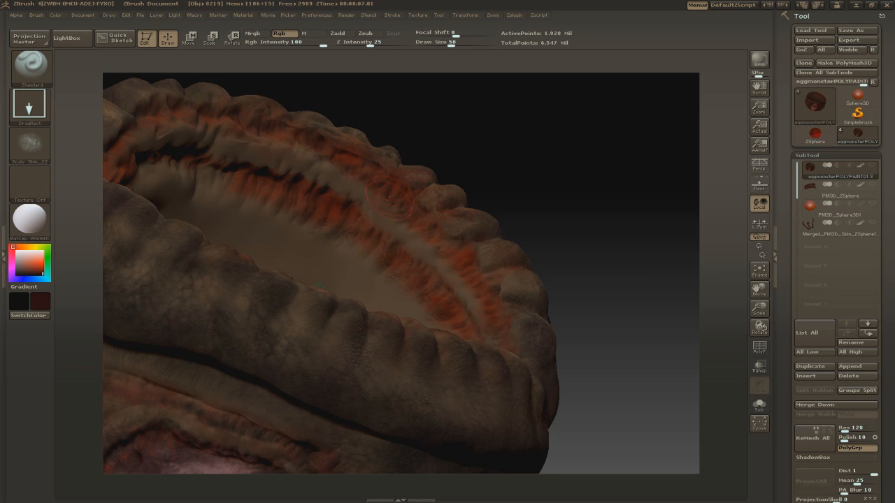
pyautogui.moveTo(471, 261); pyautogui.dragTo(477, 268)
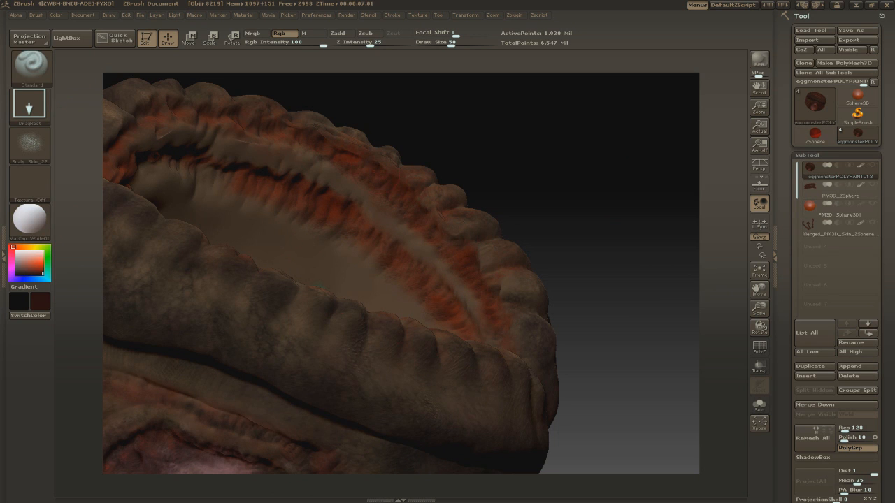
# Step: Stamp very dark red skin texture over the inner fold and the far end of the top opening
pyautogui.moveTo(98, 158)
pyautogui.mouseDown()
pyautogui.moveTo(500, 134)
pyautogui.moveTo(545, 140)
pyautogui.mouseUp()
pyautogui.moveTo(355, 216); pyautogui.dragTo(335, 220)
pyautogui.moveTo(650, 210); pyautogui.dragTo(545, 217)
pyautogui.moveTo(203, 243); pyautogui.dragTo(236, 242)
pyautogui.moveTo(243, 200)
pyautogui.mouseDown()
pyautogui.moveTo(203, 208)
pyautogui.moveTo(272, 207)
pyautogui.mouseUp()
# Step: Sample reds from the rim and pick a brighter red and a maroon to vary the color of the opening's red folds
pyautogui.press('c')
pyautogui.press('c')
pyautogui.press('c')
pyautogui.moveTo(601, 161)
pyautogui.mouseDown()
pyautogui.moveTo(496, 133)
pyautogui.moveTo(489, 177)
pyautogui.mouseUp()
pyautogui.click(12, 246)
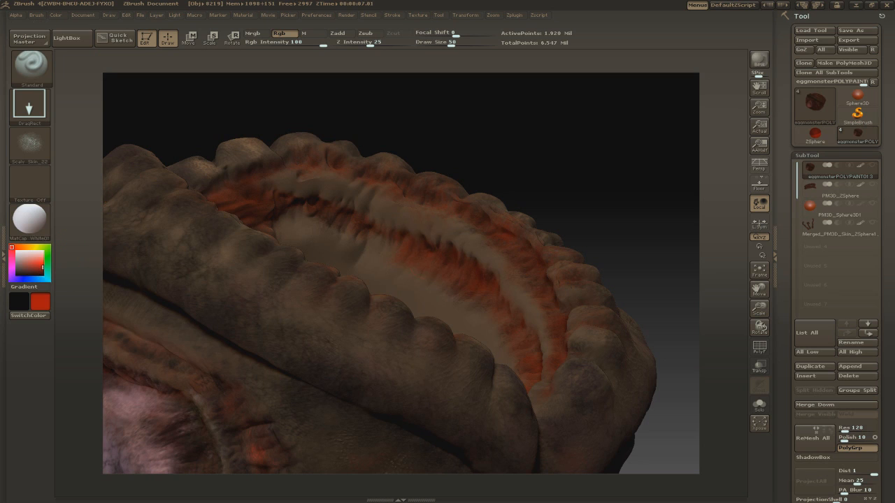
pyautogui.click(35, 271)
pyautogui.press('c')
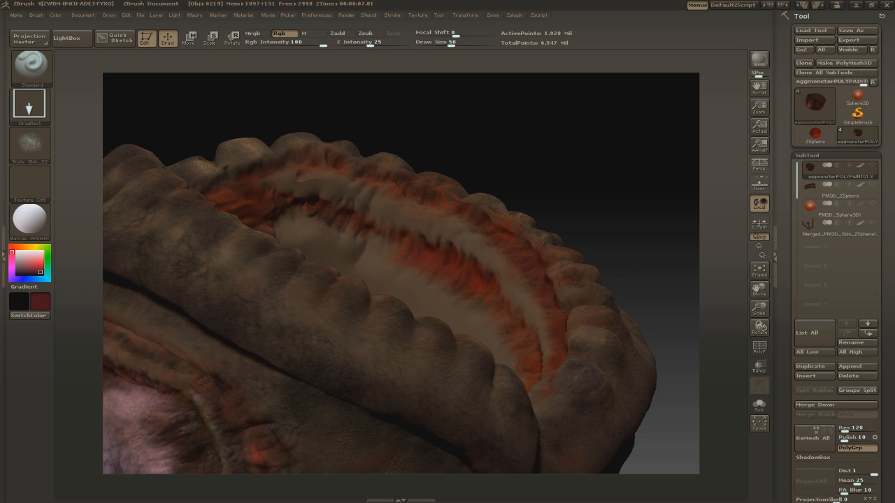
# Step: Choose the streaky brush alpha, pick pink and stamp it along the pale ridge between the two red folds of the opening
pyautogui.moveTo(629, 140)
pyautogui.mouseDown()
pyautogui.moveTo(615, 126)
pyautogui.moveTo(517, 126)
pyautogui.moveTo(629, 168)
pyautogui.moveTo(626, 192)
pyautogui.mouseUp()
pyautogui.click(30, 145)
pyautogui.press('c')
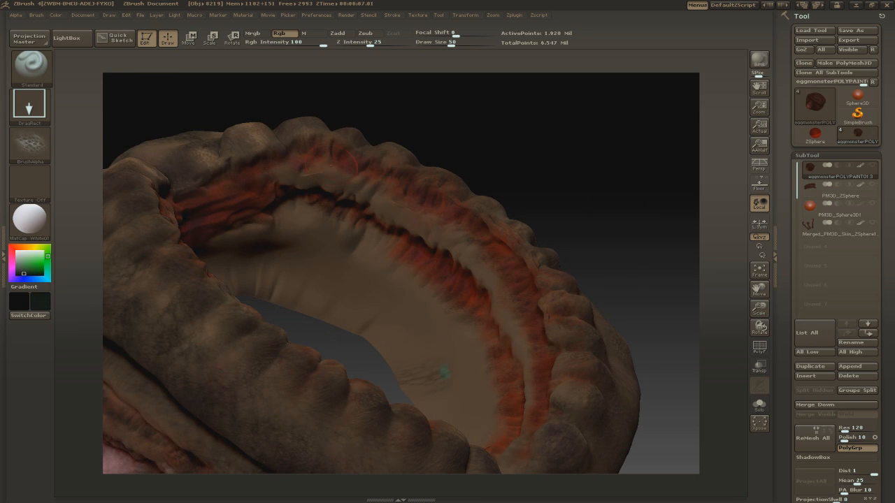
pyautogui.moveTo(607, 200)
pyautogui.mouseDown()
pyautogui.moveTo(603, 158)
pyautogui.moveTo(615, 199)
pyautogui.moveTo(618, 188)
pyautogui.mouseUp()
pyautogui.moveTo(657, 210)
pyautogui.mouseDown()
pyautogui.moveTo(545, 153)
pyautogui.moveTo(657, 210)
pyautogui.mouseUp()
pyautogui.press('c')
pyautogui.press('c')
pyautogui.click(12, 260)
pyautogui.click(24, 261)
pyautogui.moveTo(386, 216)
pyautogui.mouseDown()
pyautogui.moveTo(329, 202)
pyautogui.moveTo(395, 218)
pyautogui.moveTo(502, 283)
pyautogui.moveTo(517, 341)
pyautogui.mouseUp()
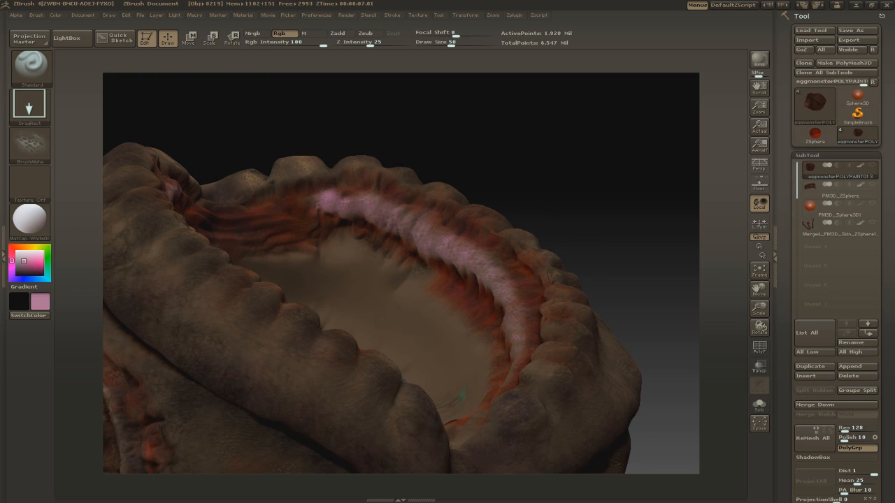
pyautogui.moveTo(629, 224); pyautogui.dragTo(615, 273)
pyautogui.moveTo(523, 355); pyautogui.dragTo(531, 412)
# Step: Swap to black, stamp dark texture over the pink ridge, and swap back to pink
pyautogui.press('v')
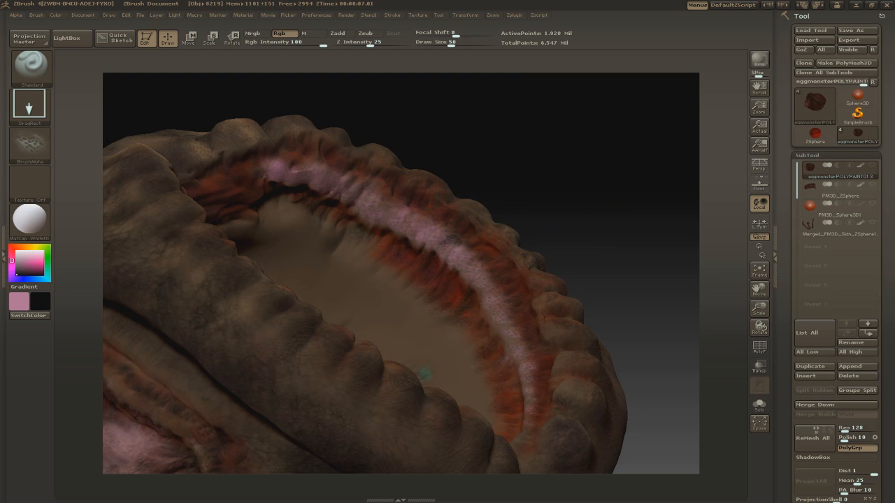
pyautogui.moveTo(414, 241); pyautogui.dragTo(386, 203)
pyautogui.moveTo(657, 216); pyautogui.dragTo(667, 185)
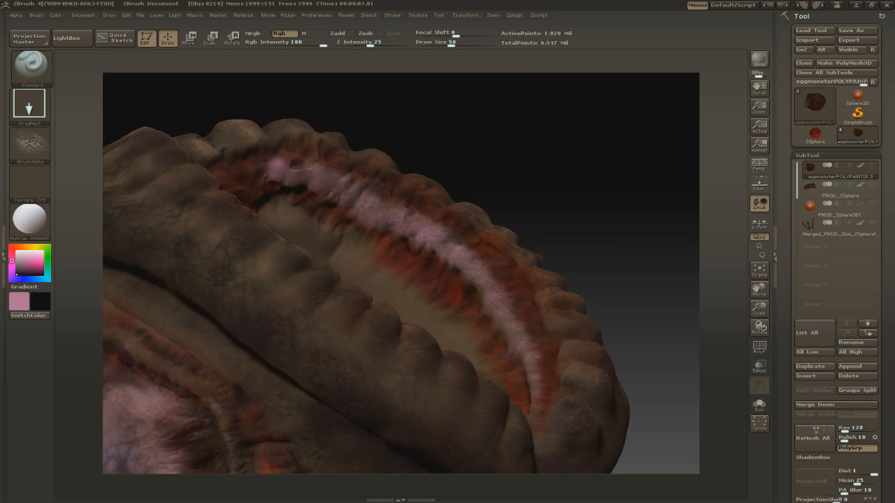
pyautogui.press('v')
# Step: Sample muted pink and dark red from the folds and stamp dark red streaks along the pink ridge of the opening
pyautogui.press('c')
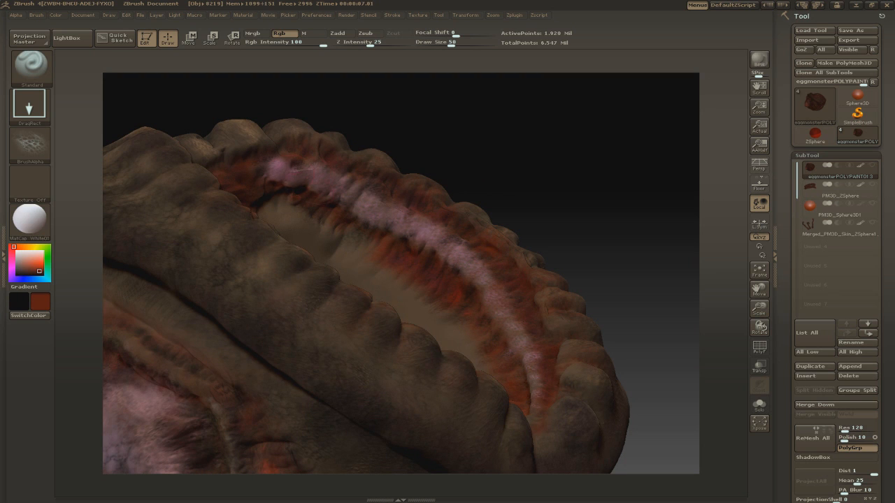
pyautogui.press('c')
pyautogui.press('v')
pyautogui.moveTo(553, 175); pyautogui.dragTo(544, 210)
pyautogui.moveTo(545, 301)
pyautogui.keyDown('alt'); pyautogui.mouseDown()
pyautogui.moveTo(452, 193)
pyautogui.moveTo(531, 280)
pyautogui.mouseUp(); pyautogui.keyUp('alt')
pyautogui.press('c')
pyautogui.moveTo(337, 289); pyautogui.dragTo(348, 297)
pyautogui.moveTo(354, 301); pyautogui.dragTo(389, 335)
pyautogui.moveTo(392, 348); pyautogui.dragTo(416, 379)
pyautogui.moveTo(314, 279); pyautogui.dragTo(321, 286)
pyautogui.moveTo(287, 262); pyautogui.dragTo(294, 275)
pyautogui.moveTo(223, 236); pyautogui.dragTo(274, 249)
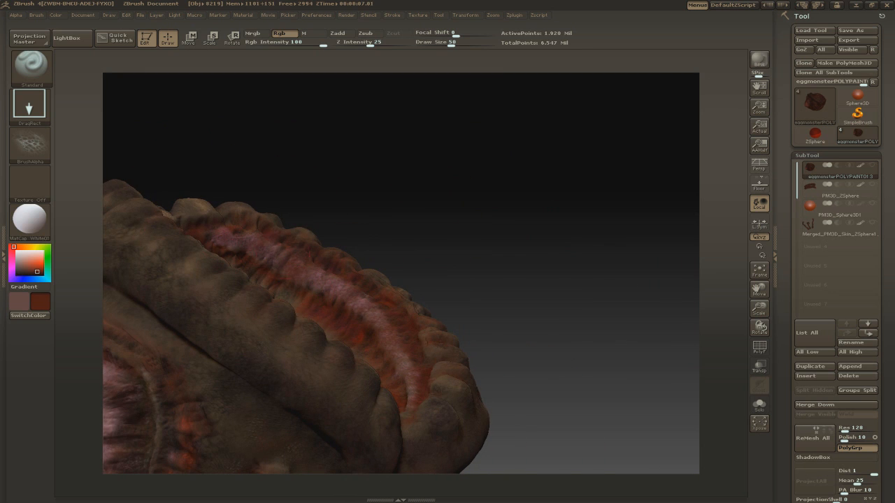
# Step: Sample a darker red-brown and stamp it over both ends of the pink ridge
pyautogui.press('c')
pyautogui.moveTo(218, 239); pyautogui.dragTo(235, 244)
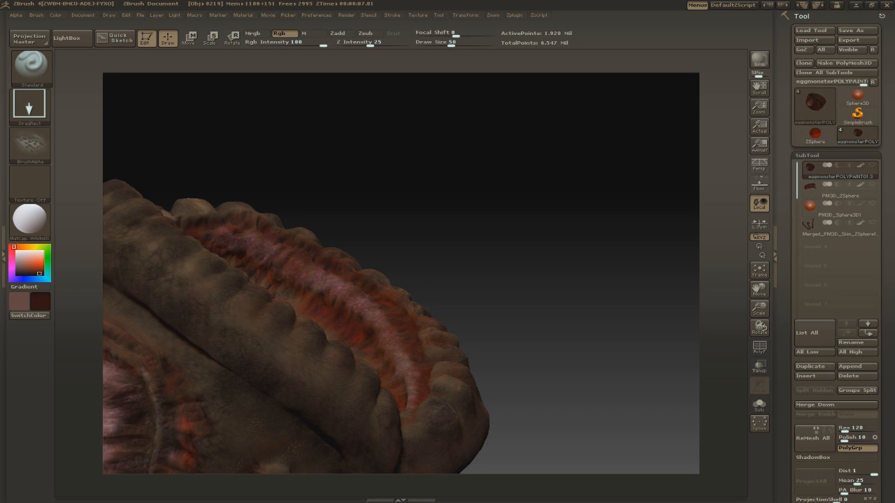
pyautogui.moveTo(370, 323); pyautogui.dragTo(411, 389)
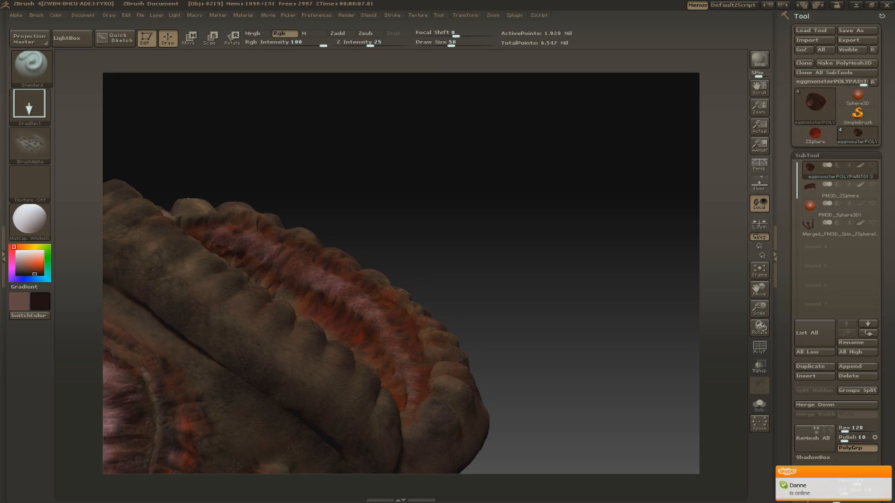
# Step: Choose scaly skin alpha 22, swap the two colors and pick a dark muted maroon
pyautogui.moveTo(482, 269); pyautogui.dragTo(482, 314)
pyautogui.click(29, 145)
pyautogui.click(130, 175)
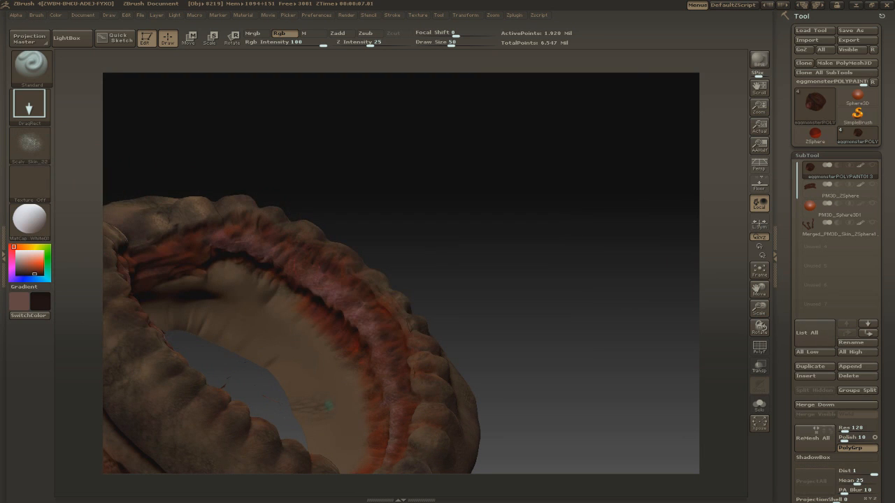
pyautogui.moveTo(428, 273)
pyautogui.mouseDown()
pyautogui.moveTo(405, 245)
pyautogui.moveTo(448, 273)
pyautogui.moveTo(437, 259)
pyautogui.mouseUp()
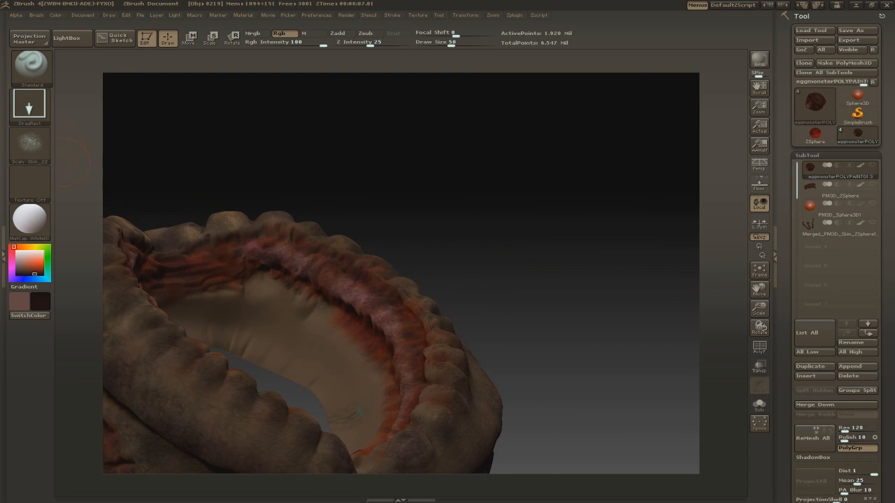
pyautogui.click(29, 315)
pyautogui.click(26, 272)
pyautogui.click(11, 256)
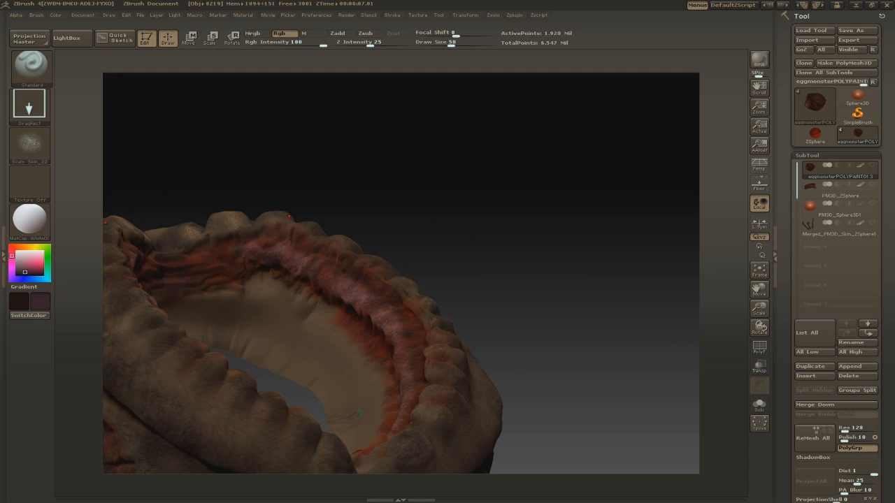
# Step: Save the painted egg monster tool as a new file
pyautogui.moveTo(482, 293); pyautogui.dragTo(475, 237)
pyautogui.moveTo(447, 157); pyautogui.dragTo(433, 209)
pyautogui.click(857, 30)
pyautogui.click(357, 226)
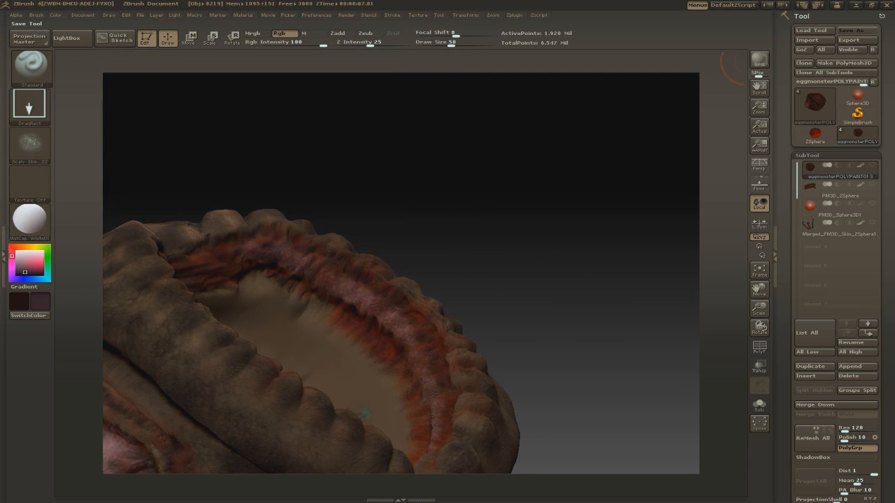
# Step: Pick a light orange-tan, stamp it on the bony ribs beside the socket, and swap the colors
pyautogui.moveTo(424, 135)
pyautogui.mouseDown()
pyautogui.moveTo(526, 262)
pyautogui.moveTo(511, 289)
pyautogui.moveTo(579, 144)
pyautogui.moveTo(465, 250)
pyautogui.moveTo(501, 259)
pyautogui.mouseUp()
pyautogui.press('c')
pyautogui.click(30, 262)
pyautogui.moveTo(531, 239); pyautogui.dragTo(539, 244)
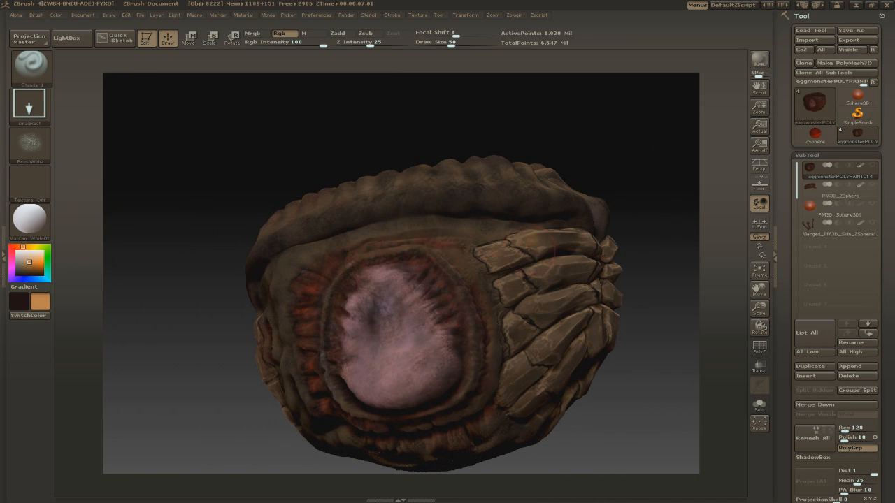
pyautogui.moveTo(210, 350); pyautogui.dragTo(290, 355)
pyautogui.press('v')
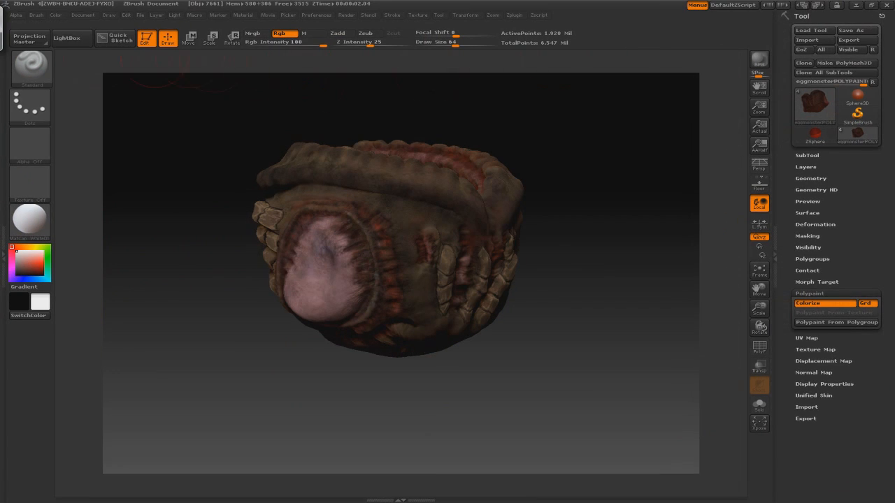
# Step: Choose the Dam_Standard brush, swap to black and paint thin dark lines around the red folds beside the socket at draw size 9
pyautogui.press('b')
pyautogui.press('d')
pyautogui.press('s')
pyautogui.press('f')
pyautogui.press('v')
pyautogui.press('s')
pyautogui.press('s')
pyautogui.moveTo(383, 235); pyautogui.dragTo(376, 234)
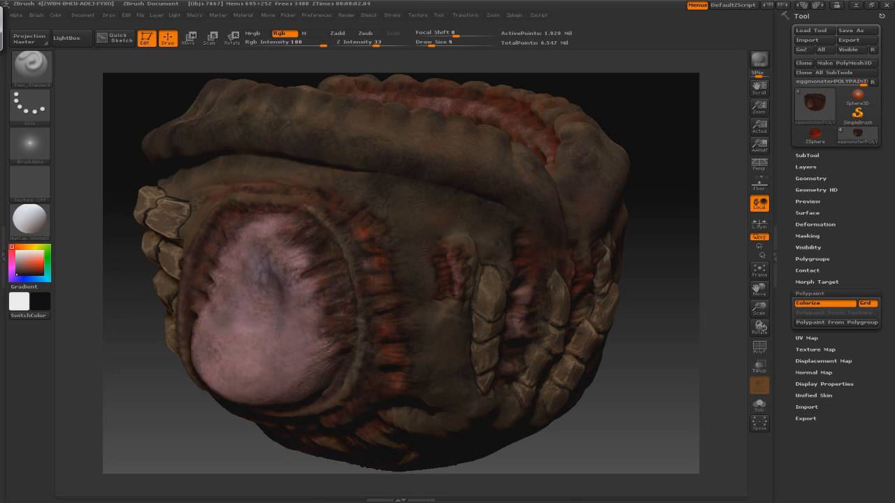
pyautogui.moveTo(664, 301)
pyautogui.mouseDown()
pyautogui.moveTo(661, 273)
pyautogui.moveTo(664, 321)
pyautogui.mouseUp()
pyautogui.press('shift')
pyautogui.moveTo(404, 221); pyautogui.dragTo(412, 231)
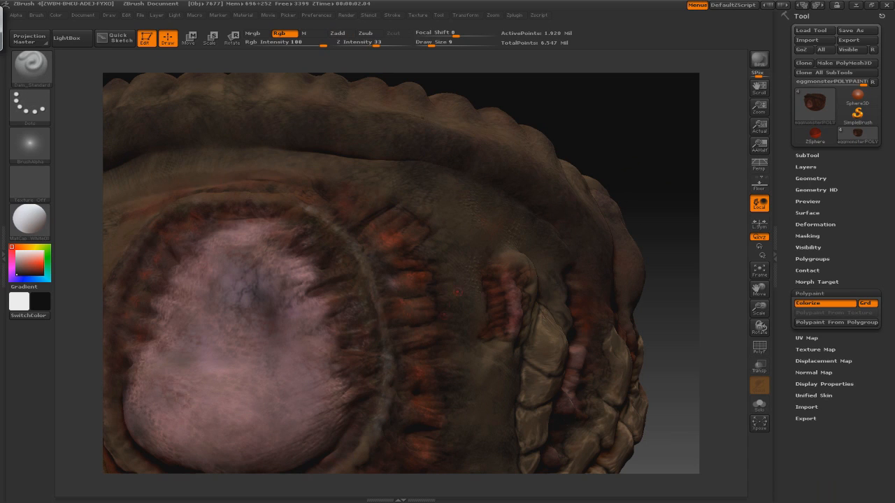
# Step: Paint thin black creases from the socket's inner folds onto the edge of the pink sac
pyautogui.moveTo(667, 314); pyautogui.dragTo(615, 297)
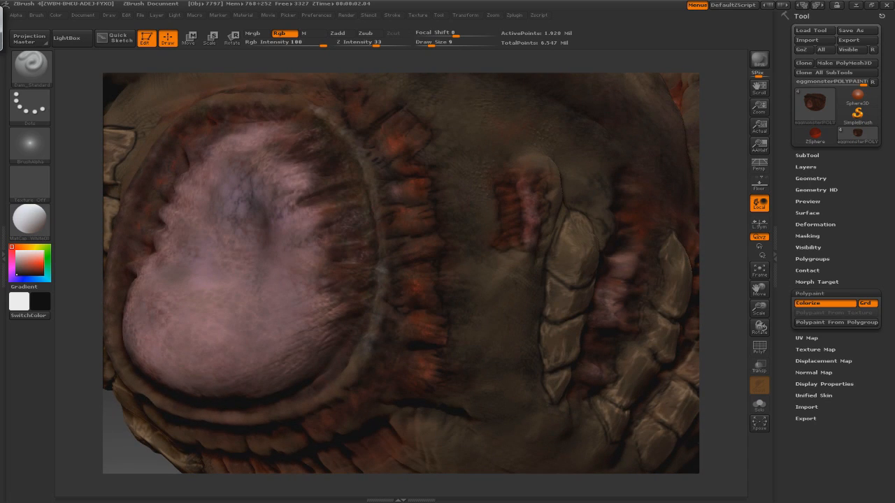
pyautogui.moveTo(714, 236); pyautogui.dragTo(711, 286)
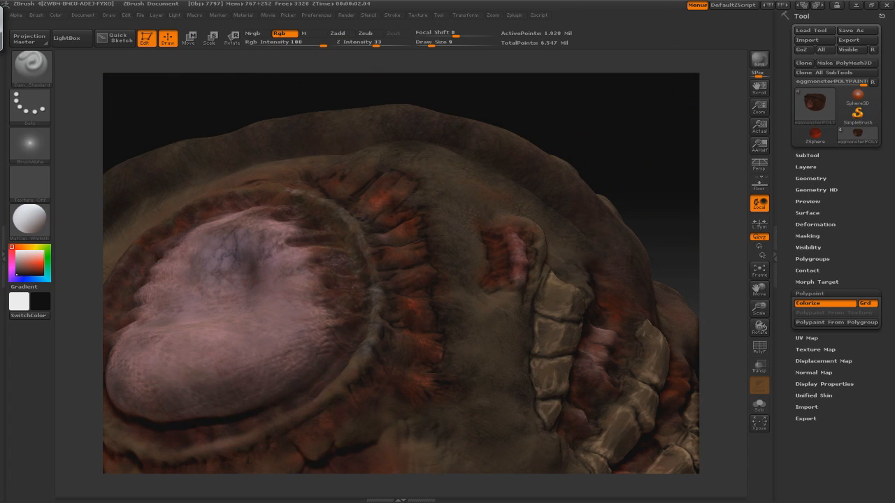
pyautogui.keyDown('alt'); pyautogui.moveTo(607, 137); pyautogui.dragTo(682, 102); pyautogui.keyUp('alt')
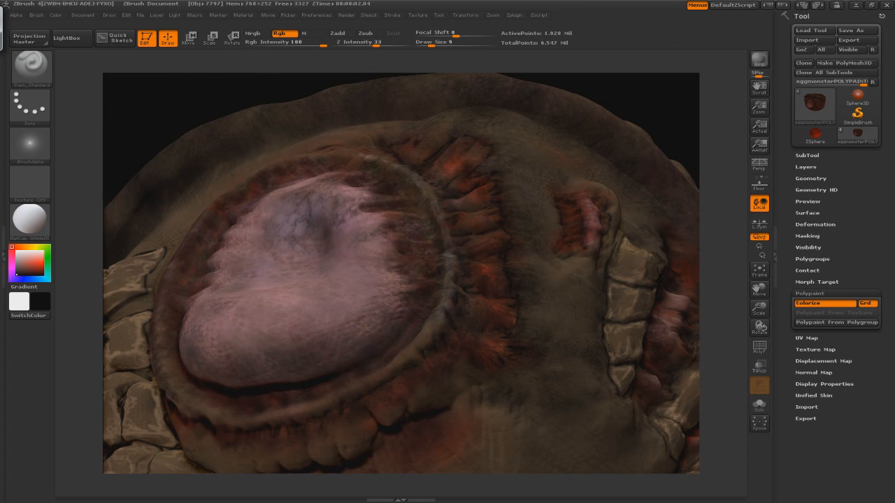
pyautogui.moveTo(686, 133); pyautogui.dragTo(696, 85)
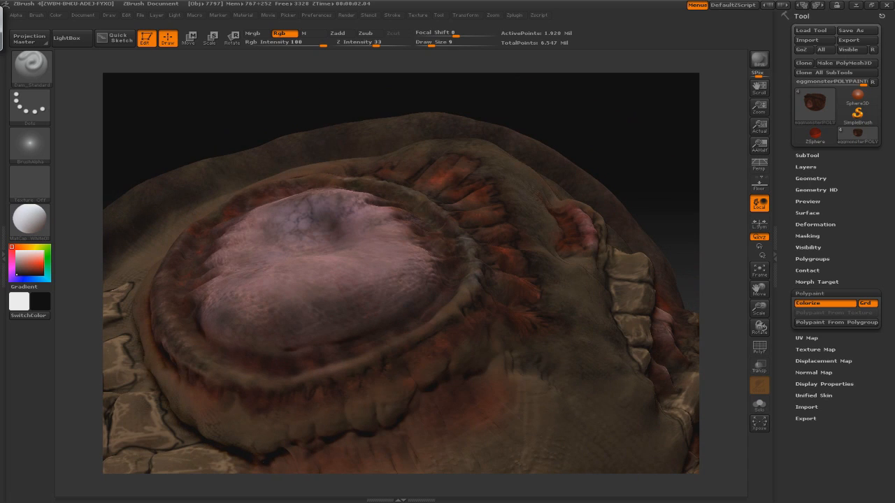
pyautogui.moveTo(671, 140); pyautogui.dragTo(601, 108)
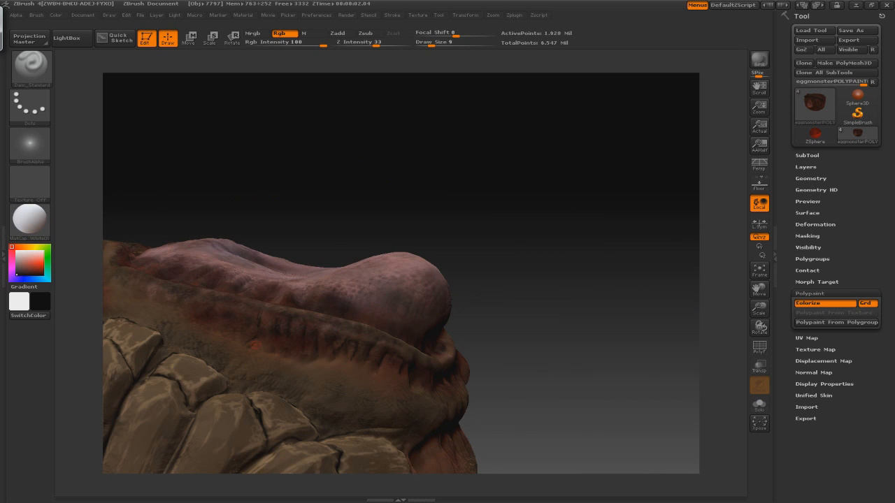
pyautogui.moveTo(359, 246); pyautogui.dragTo(419, 279)
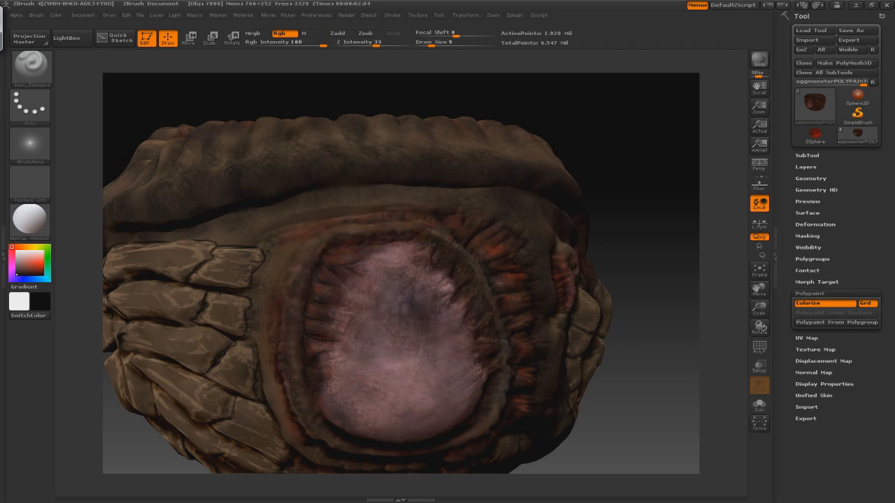
pyautogui.moveTo(650, 280); pyautogui.dragTo(594, 279)
pyautogui.moveTo(455, 268); pyautogui.dragTo(451, 276)
pyautogui.moveTo(445, 280); pyautogui.dragTo(426, 287)
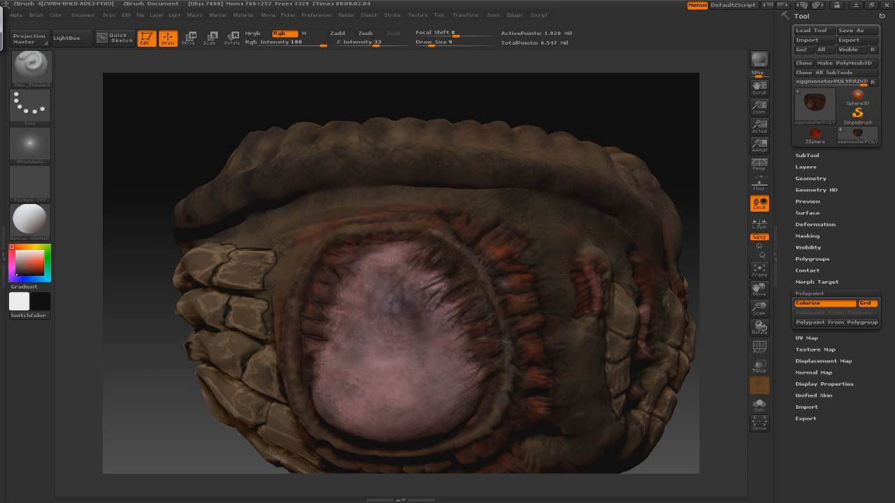
pyautogui.moveTo(720, 280); pyautogui.dragTo(657, 286)
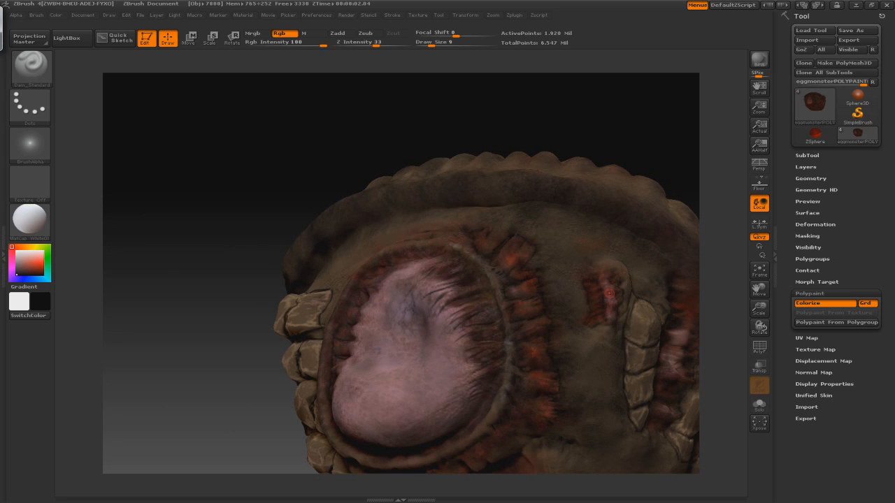
pyautogui.moveTo(167, 266); pyautogui.dragTo(241, 267)
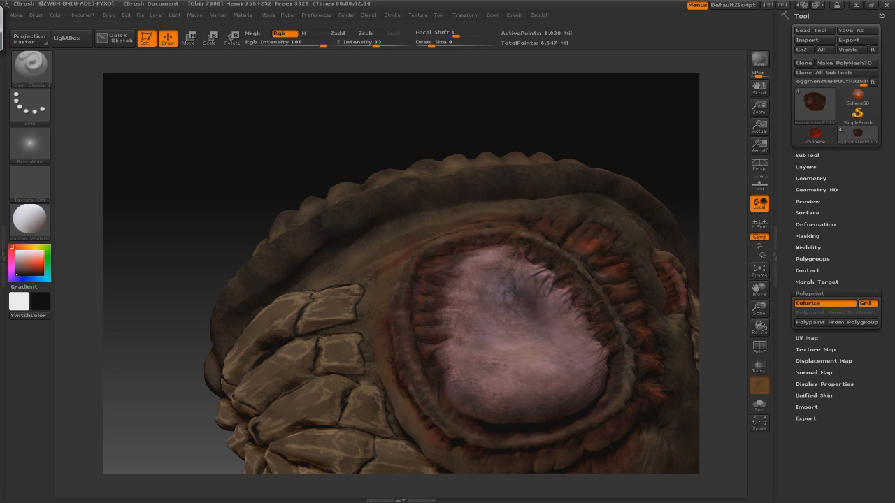
# Step: Alternate sampled mauve and black to refine the fine streaks around the edge of the pink sac
pyautogui.press('c')
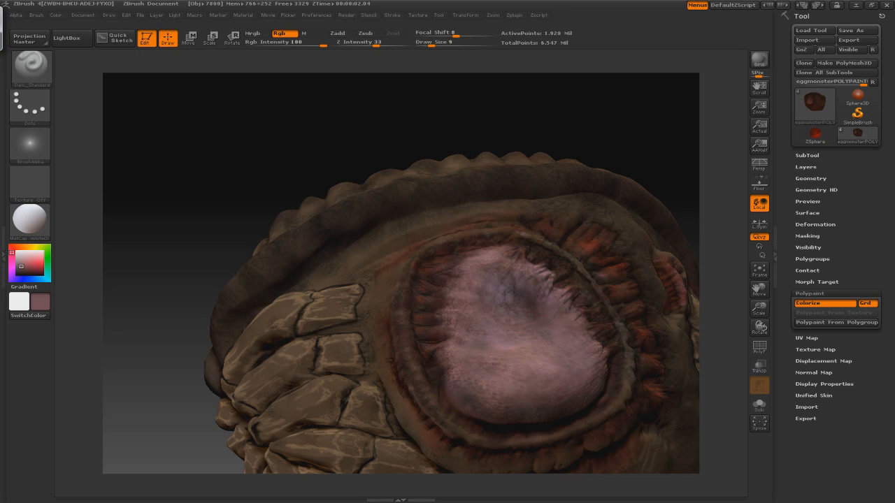
pyautogui.keyDown('alt'); pyautogui.moveTo(279, 154); pyautogui.dragTo(210, 105); pyautogui.keyUp('alt')
pyautogui.click(17, 275)
pyautogui.moveTo(294, 266); pyautogui.dragTo(230, 258)
pyautogui.keyDown('alt'); pyautogui.moveTo(230, 174); pyautogui.dragTo(293, 245); pyautogui.keyUp('alt')
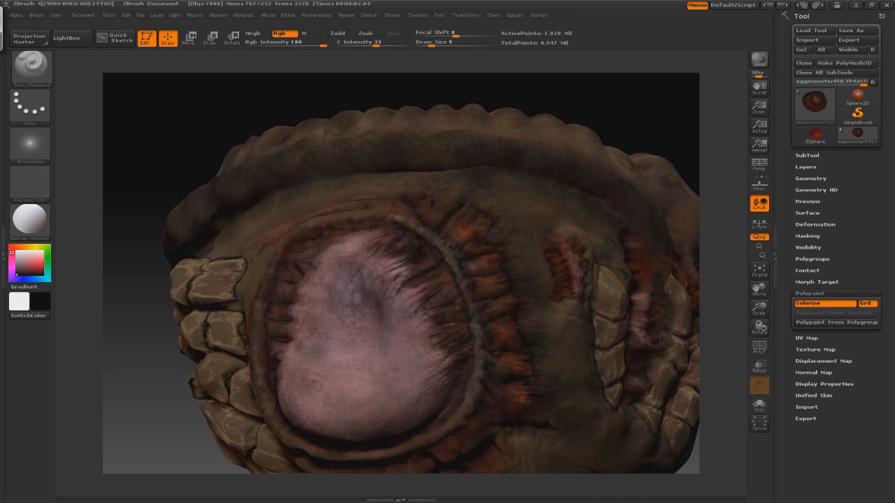
pyautogui.moveTo(631, 109); pyautogui.dragTo(685, 113)
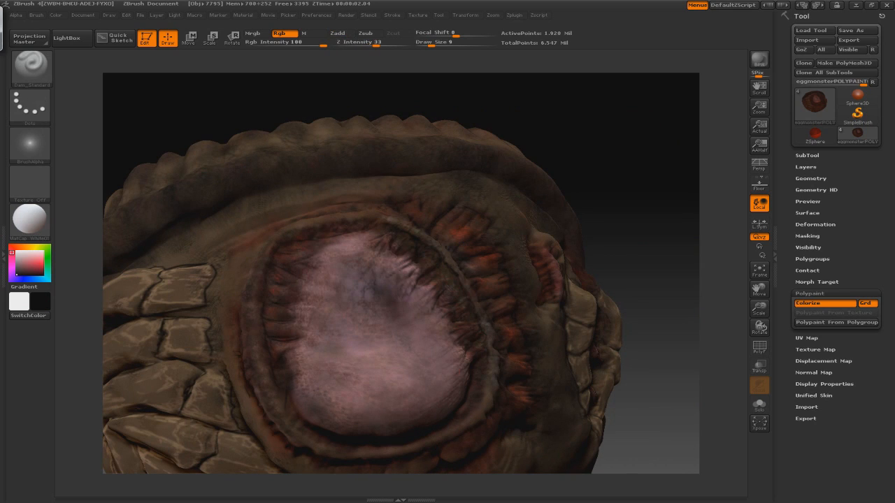
pyautogui.moveTo(657, 154); pyautogui.dragTo(573, 157)
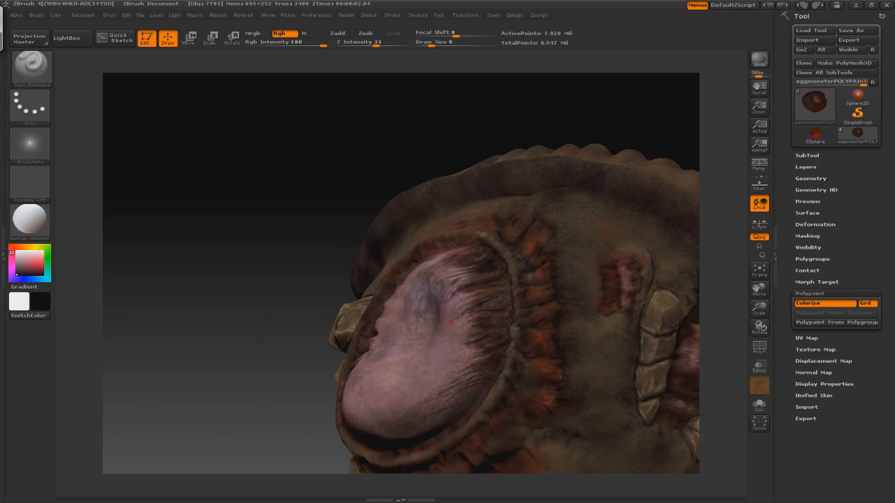
pyautogui.moveTo(210, 210); pyautogui.dragTo(294, 210)
pyautogui.press('c')
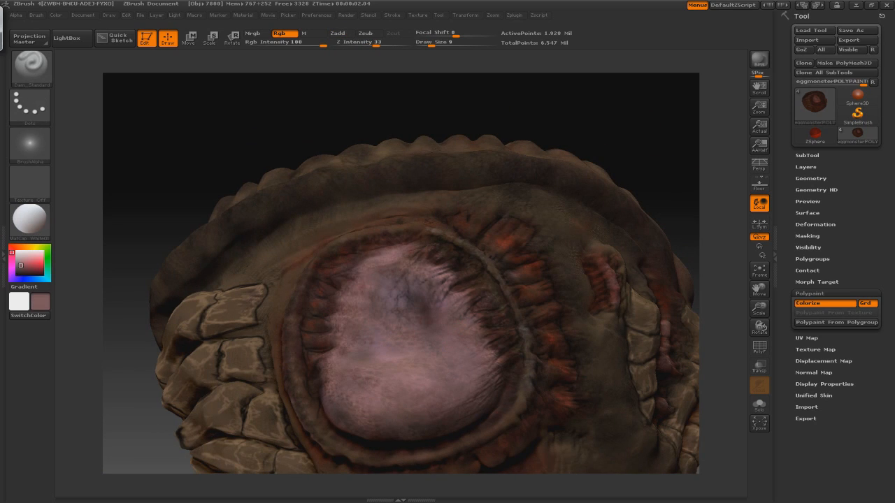
pyautogui.moveTo(280, 111); pyautogui.dragTo(168, 115)
pyautogui.moveTo(210, 210); pyautogui.dragTo(301, 206)
pyautogui.click(16, 275)
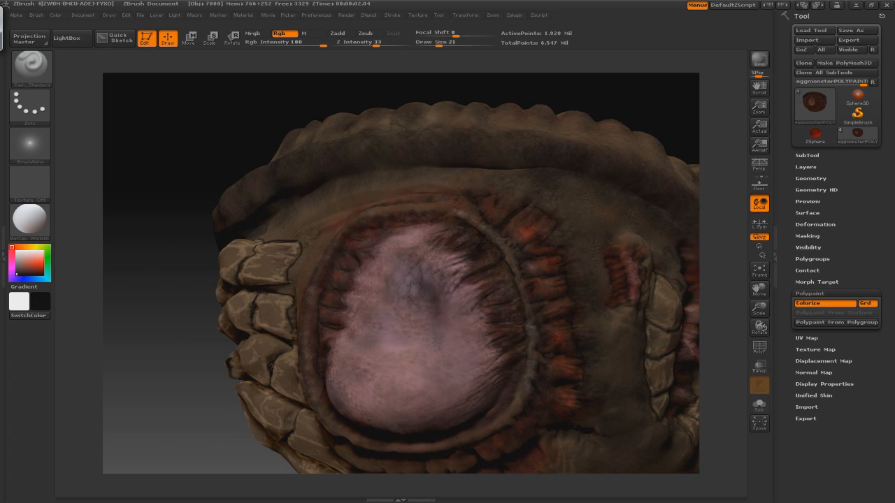
# Step: Sample dark browns from the skin, switch to near-black and darken the creases along the socket's rim at draw size 25
pyautogui.moveTo(280, 112)
pyautogui.mouseDown()
pyautogui.moveTo(195, 114)
pyautogui.moveTo(294, 114)
pyautogui.moveTo(280, 113)
pyautogui.mouseUp()
pyautogui.press('c')
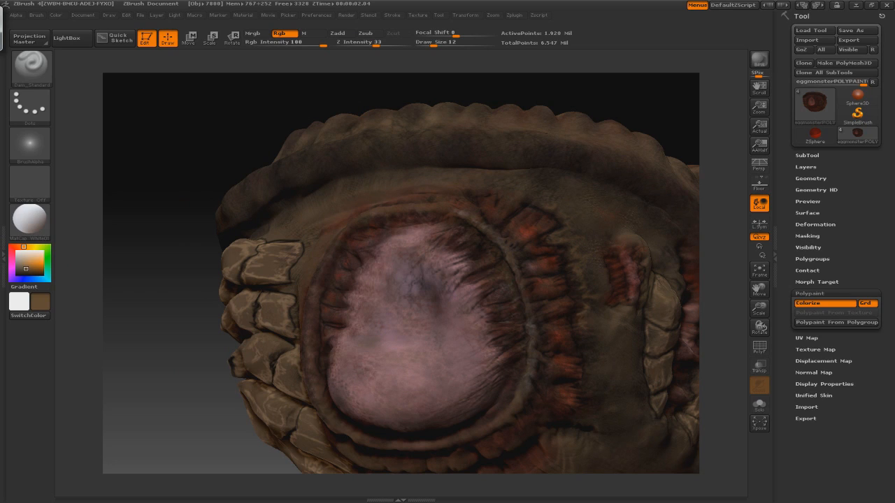
pyautogui.press('c')
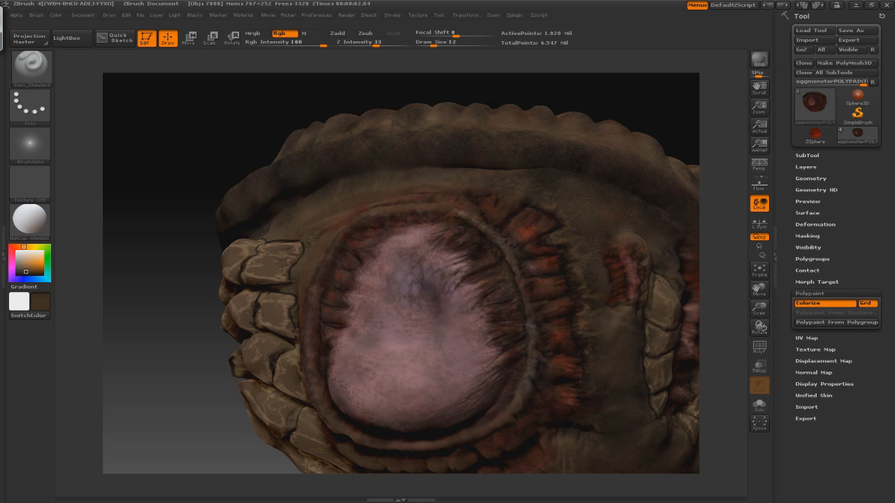
pyautogui.moveTo(713, 301); pyautogui.dragTo(532, 328)
pyautogui.moveTo(209, 280)
pyautogui.mouseDown()
pyautogui.moveTo(451, 175)
pyautogui.moveTo(545, 465)
pyautogui.mouseUp()
pyautogui.click(17, 275)
pyautogui.moveTo(210, 314); pyautogui.dragTo(266, 294)
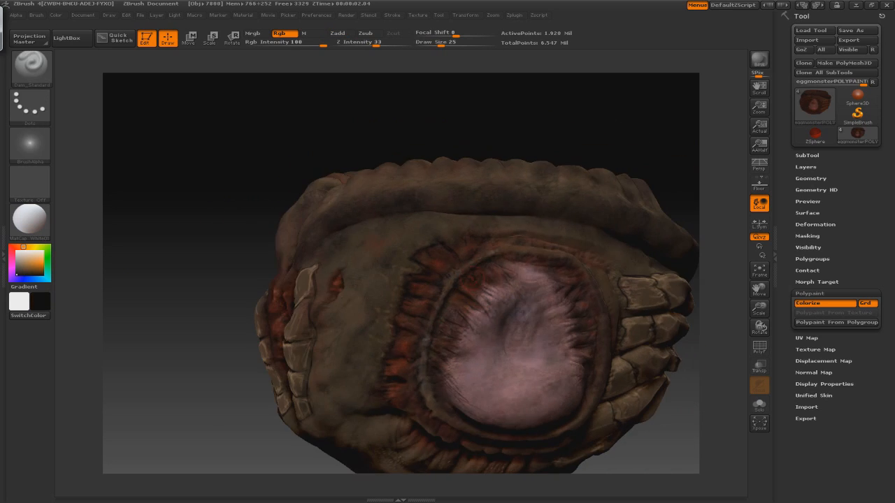
pyautogui.moveTo(435, 356); pyautogui.dragTo(449, 369)
pyautogui.moveTo(265, 293); pyautogui.dragTo(210, 297)
pyautogui.moveTo(600, 331)
pyautogui.mouseDown()
pyautogui.moveTo(573, 330)
pyautogui.moveTo(599, 348)
pyautogui.mouseUp()
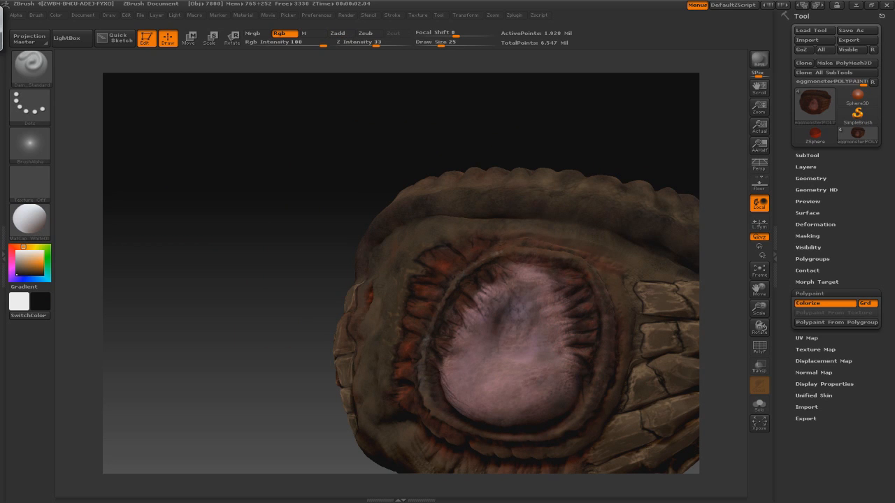
# Step: Select the Dam_Standard brush and paint dark brown creases into the skin between the finger-like bones and the socket
pyautogui.moveTo(628, 124)
pyautogui.mouseDown()
pyautogui.moveTo(606, 176)
pyautogui.moveTo(613, 158)
pyautogui.moveTo(561, 174)
pyautogui.moveTo(589, 193)
pyautogui.moveTo(363, 310)
pyautogui.moveTo(520, 212)
pyautogui.moveTo(555, 240)
pyautogui.moveTo(476, 235)
pyautogui.mouseUp()
pyautogui.press('b')
pyautogui.press('d')
pyautogui.press('s')
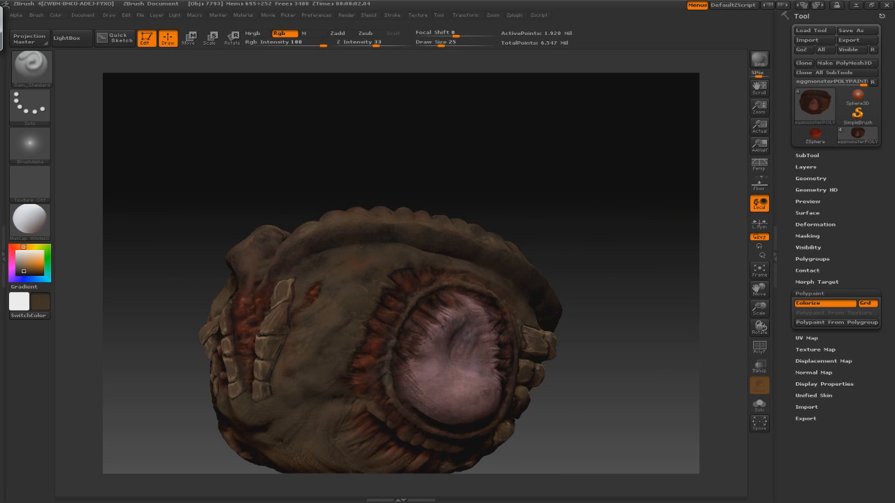
pyautogui.moveTo(580, 234); pyautogui.dragTo(643, 238)
pyautogui.click(23, 273)
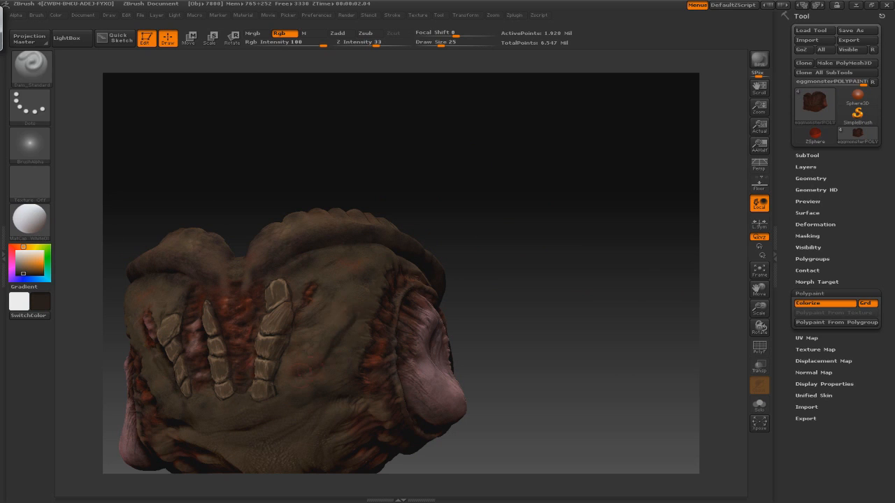
pyautogui.moveTo(580, 238)
pyautogui.mouseDown()
pyautogui.moveTo(516, 239)
pyautogui.moveTo(587, 236)
pyautogui.mouseUp()
pyautogui.moveTo(608, 206)
pyautogui.mouseDown()
pyautogui.moveTo(548, 203)
pyautogui.moveTo(611, 215)
pyautogui.mouseUp()
pyautogui.moveTo(282, 358); pyautogui.dragTo(327, 314)
pyautogui.moveTo(342, 290); pyautogui.dragTo(353, 287)
pyautogui.moveTo(594, 231)
pyautogui.mouseDown()
pyautogui.moveTo(556, 213)
pyautogui.moveTo(549, 232)
pyautogui.moveTo(519, 231)
pyautogui.moveTo(505, 255)
pyautogui.mouseUp()
# Step: Set the draw size to 50, undo the last stroke and paint mid-brown over the skin folds beside the finger-like bones
pyautogui.click(23, 271)
pyautogui.press(']')
pyautogui.hotkey('ctrl', 'z')
pyautogui.click(23, 270)
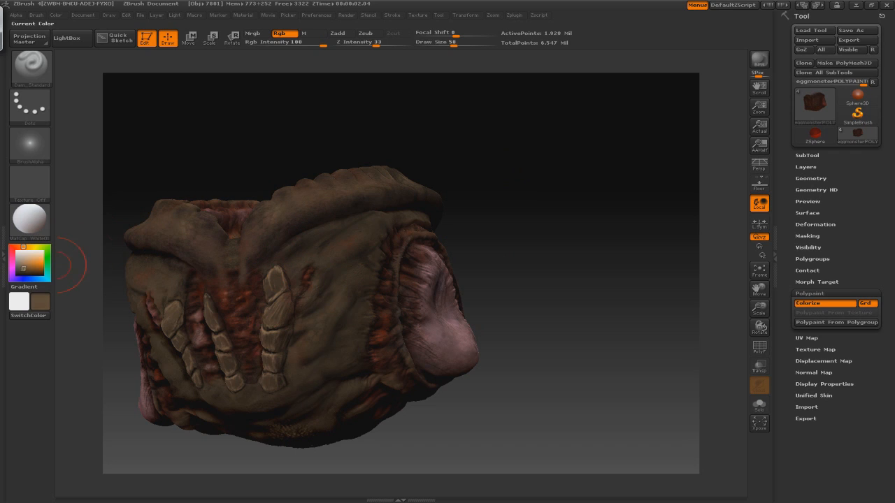
pyautogui.click(24, 268)
pyautogui.moveTo(374, 224); pyautogui.dragTo(346, 245)
pyautogui.moveTo(350, 279); pyautogui.dragTo(304, 353)
# Step: Adjust to a lighter brown and highlight the raised skin folds between the outer bone and the socket
pyautogui.moveTo(531, 231)
pyautogui.mouseDown()
pyautogui.moveTo(490, 227)
pyautogui.moveTo(524, 234)
pyautogui.mouseUp()
pyautogui.moveTo(489, 238)
pyautogui.keyDown('alt'); pyautogui.mouseDown()
pyautogui.moveTo(443, 216)
pyautogui.moveTo(475, 258)
pyautogui.mouseUp(); pyautogui.keyUp('alt')
pyautogui.moveTo(489, 238)
pyautogui.mouseDown()
pyautogui.moveTo(420, 224)
pyautogui.moveTo(516, 186)
pyautogui.mouseUp()
pyautogui.click(25, 269)
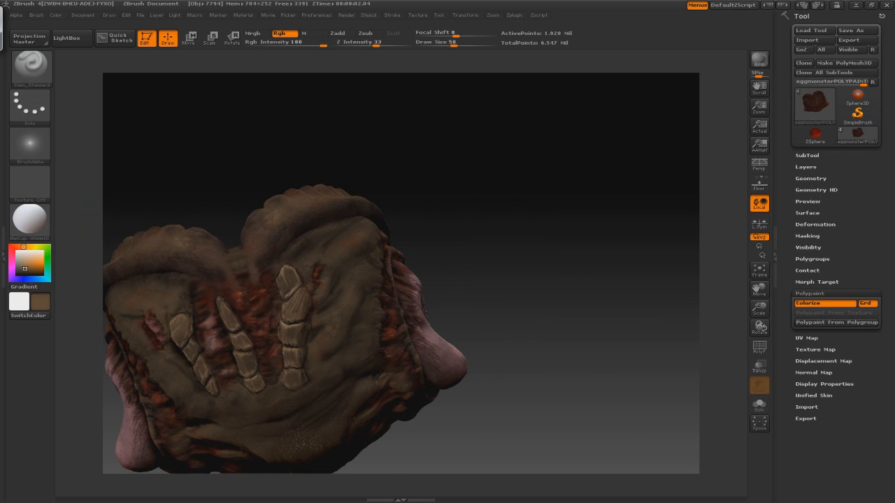
pyautogui.moveTo(517, 220); pyautogui.dragTo(433, 224)
pyautogui.moveTo(332, 331); pyautogui.dragTo(336, 348)
pyautogui.moveTo(733, 221)
pyautogui.mouseDown()
pyautogui.moveTo(783, 203)
pyautogui.moveTo(731, 189)
pyautogui.moveTo(727, 248)
pyautogui.mouseUp()
pyautogui.moveTo(329, 300); pyautogui.dragTo(333, 316)
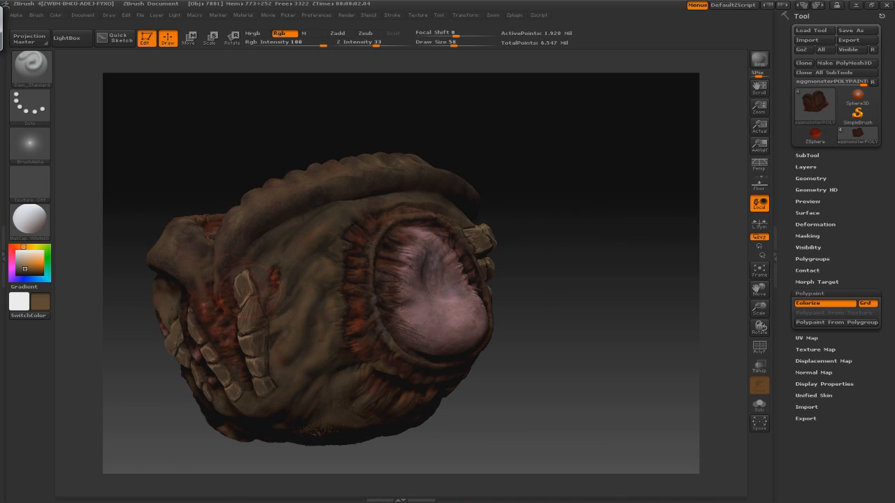
# Step: Darken the brown, reduce the draw size to 37 and shade the recesses between the side skin folds
pyautogui.click(25, 271)
pyautogui.moveTo(455, 143); pyautogui.dragTo(322, 210)
pyautogui.click(23, 272)
pyautogui.click(22, 272)
pyautogui.moveTo(119, 279)
pyautogui.mouseDown()
pyautogui.moveTo(123, 213)
pyautogui.moveTo(209, 245)
pyautogui.moveTo(139, 272)
pyautogui.mouseUp()
pyautogui.press('[')
pyautogui.moveTo(281, 260); pyautogui.dragTo(333, 257)
# Step: Alternate sampled and darkened browns to shade the skin around and below the finger-like bones
pyautogui.moveTo(573, 265)
pyautogui.mouseDown()
pyautogui.moveTo(461, 258)
pyautogui.moveTo(545, 279)
pyautogui.mouseUp()
pyautogui.press('c')
pyautogui.moveTo(283, 330)
pyautogui.mouseDown()
pyautogui.moveTo(314, 351)
pyautogui.moveTo(310, 316)
pyautogui.mouseUp()
pyautogui.moveTo(517, 293)
pyautogui.mouseDown()
pyautogui.moveTo(552, 266)
pyautogui.moveTo(510, 280)
pyautogui.moveTo(503, 269)
pyautogui.mouseUp()
pyautogui.click(25, 274)
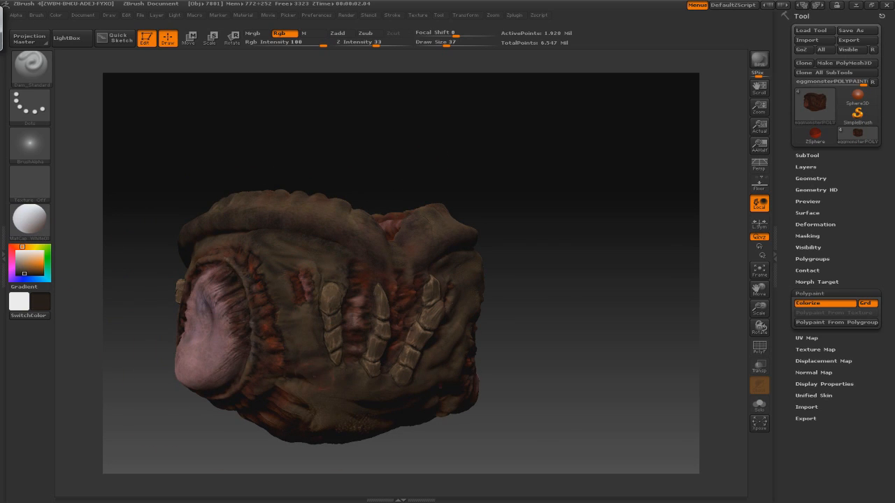
pyautogui.moveTo(553, 210); pyautogui.dragTo(455, 200)
pyautogui.press('shift')
pyautogui.moveTo(356, 190)
pyautogui.mouseDown()
pyautogui.moveTo(274, 199)
pyautogui.moveTo(391, 385)
pyautogui.moveTo(350, 413)
pyautogui.mouseUp()
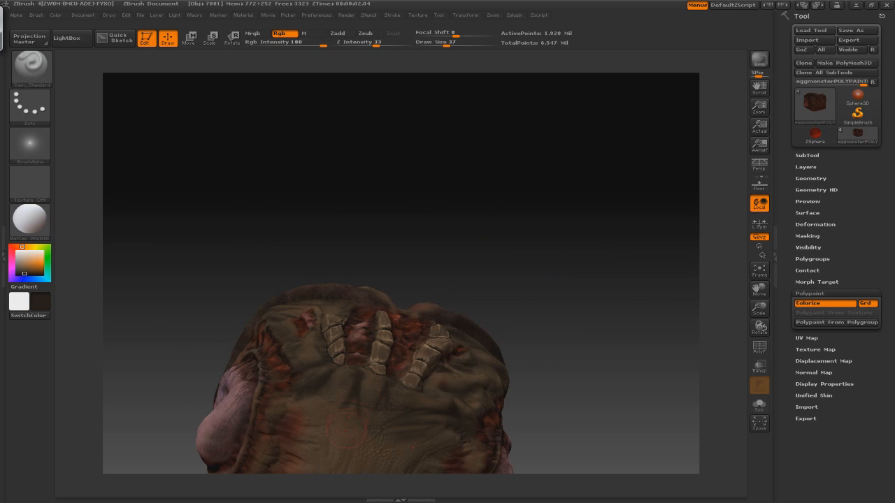
pyautogui.keyDown('shift'); pyautogui.moveTo(405, 424); pyautogui.dragTo(364, 429); pyautogui.keyUp('shift')
pyautogui.moveTo(545, 391)
pyautogui.mouseDown()
pyautogui.moveTo(615, 385)
pyautogui.moveTo(552, 398)
pyautogui.mouseUp()
pyautogui.press('c')
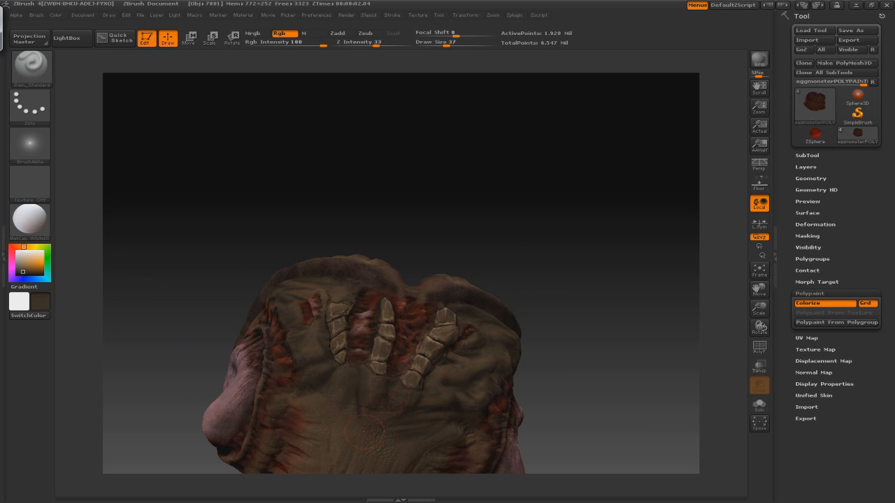
# Step: Set the draw size to 20 and refine the skin around the finger-like bones with near-black and sampled browns
pyautogui.moveTo(602, 265); pyautogui.dragTo(568, 185)
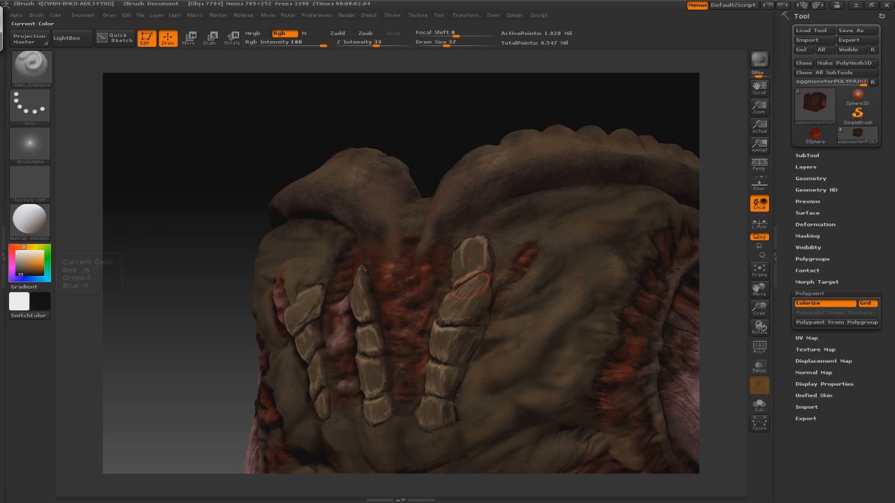
pyautogui.moveTo(167, 279); pyautogui.dragTo(207, 279)
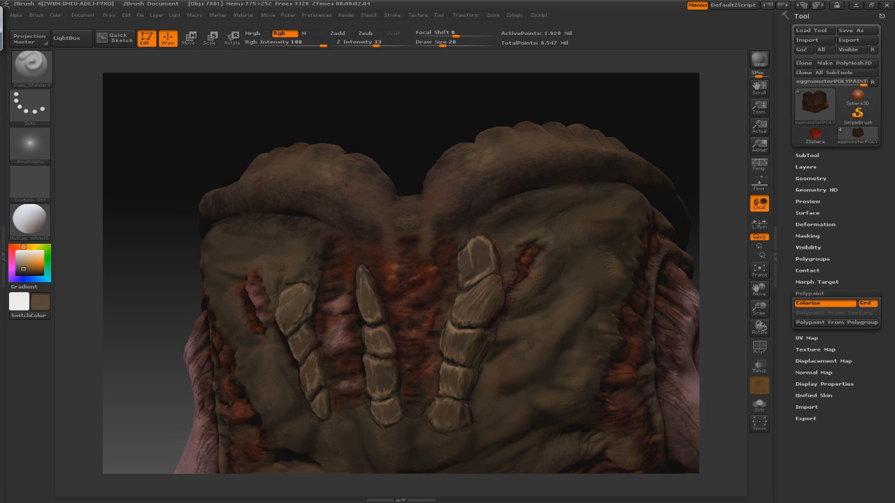
pyautogui.press('c')
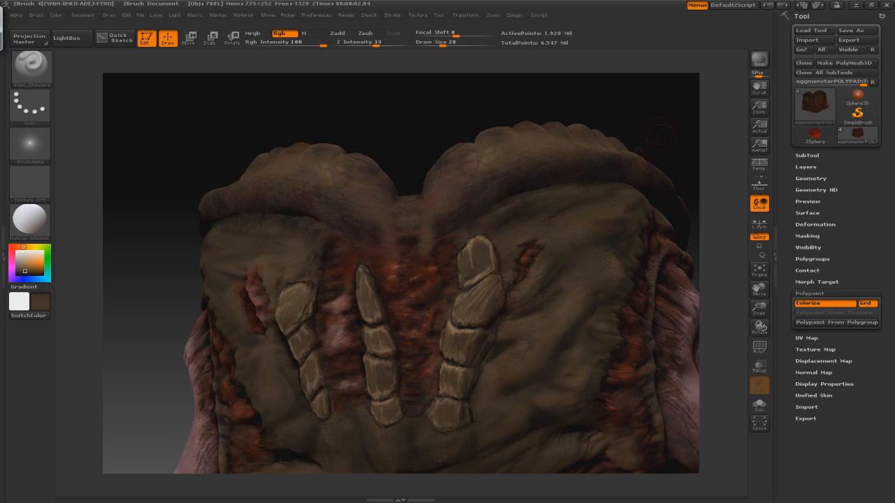
pyautogui.press('c')
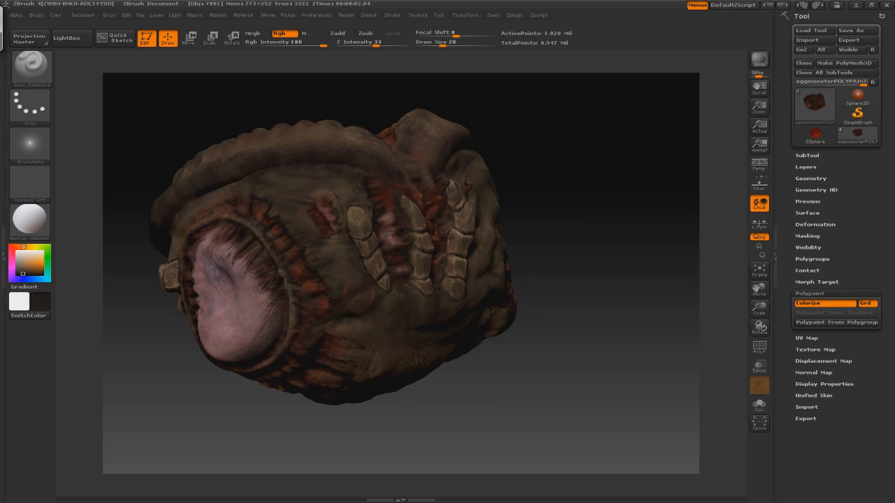
# Step: Sample dark browns and paint shadowed creases into the skin just below the finger-like bones
pyautogui.press('c')
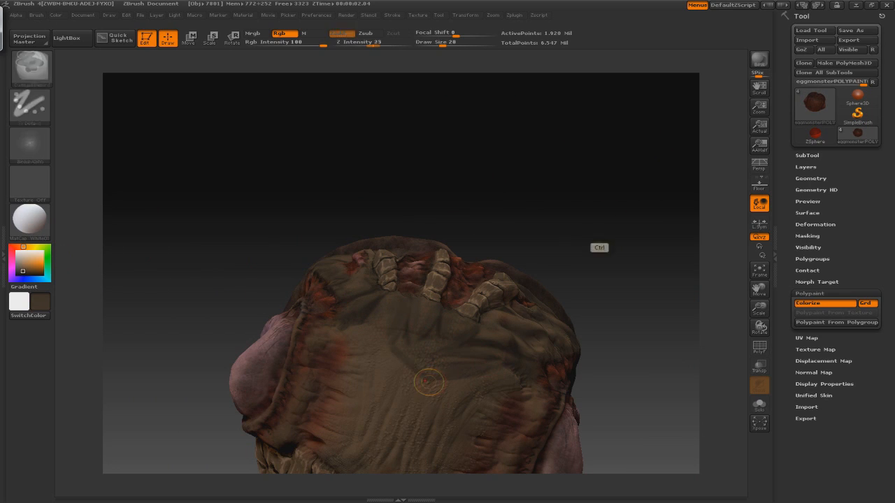
pyautogui.press('c')
pyautogui.moveTo(615, 237); pyautogui.dragTo(616, 283)
pyautogui.moveTo(443, 350); pyautogui.dragTo(459, 337)
pyautogui.press('c')
pyautogui.moveTo(385, 323)
pyautogui.mouseDown()
pyautogui.moveTo(393, 301)
pyautogui.moveTo(419, 313)
pyautogui.mouseUp()
pyautogui.moveTo(456, 326); pyautogui.dragTo(447, 346)
# Step: Paint dark creases into the skin between the socket's red folds and the small pink wound
pyautogui.moveTo(650, 272); pyautogui.dragTo(574, 279)
pyautogui.moveTo(210, 280); pyautogui.dragTo(335, 258)
pyautogui.moveTo(372, 281); pyautogui.dragTo(388, 259)
pyautogui.moveTo(380, 299); pyautogui.dragTo(391, 293)
pyautogui.moveTo(594, 168); pyautogui.dragTo(650, 181)
pyautogui.moveTo(340, 174); pyautogui.dragTo(381, 163)
pyautogui.moveTo(629, 105)
pyautogui.mouseDown()
pyautogui.moveTo(530, 93)
pyautogui.moveTo(594, 98)
pyautogui.mouseUp()
pyautogui.press('c')
pyautogui.moveTo(374, 168); pyautogui.dragTo(389, 166)
pyautogui.moveTo(380, 265); pyautogui.dragTo(388, 277)
pyautogui.moveTo(347, 197); pyautogui.dragTo(355, 187)
pyautogui.moveTo(396, 191); pyautogui.dragTo(403, 185)
# Step: Blend the creased skin around the small pink wound using alternately sampled light and dark browns
pyautogui.moveTo(629, 293)
pyautogui.keyDown('alt'); pyautogui.mouseDown()
pyautogui.moveTo(601, 210)
pyautogui.moveTo(599, 247)
pyautogui.moveTo(664, 255)
pyautogui.moveTo(575, 286)
pyautogui.moveTo(650, 258)
pyautogui.moveTo(657, 314)
pyautogui.moveTo(632, 298)
pyautogui.mouseUp(); pyautogui.keyUp('alt')
pyautogui.press('c')
pyautogui.press('c')
pyautogui.press('c')
pyautogui.press('c')
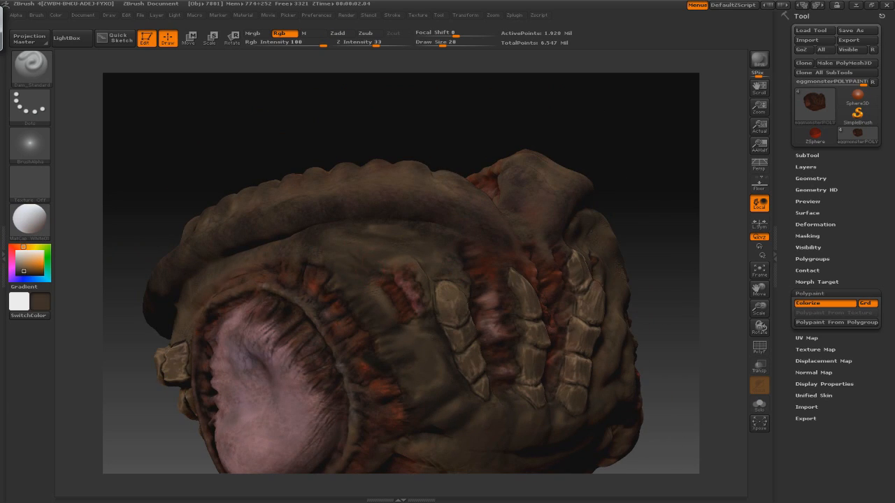
pyautogui.press('c')
pyautogui.moveTo(671, 210); pyautogui.dragTo(573, 203)
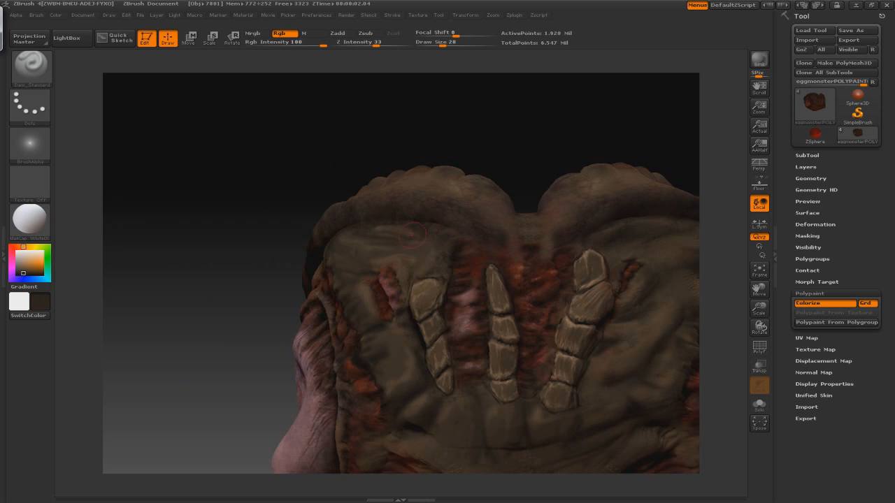
pyautogui.moveTo(573, 168); pyautogui.dragTo(664, 183)
pyautogui.press('c')
pyautogui.press('c')
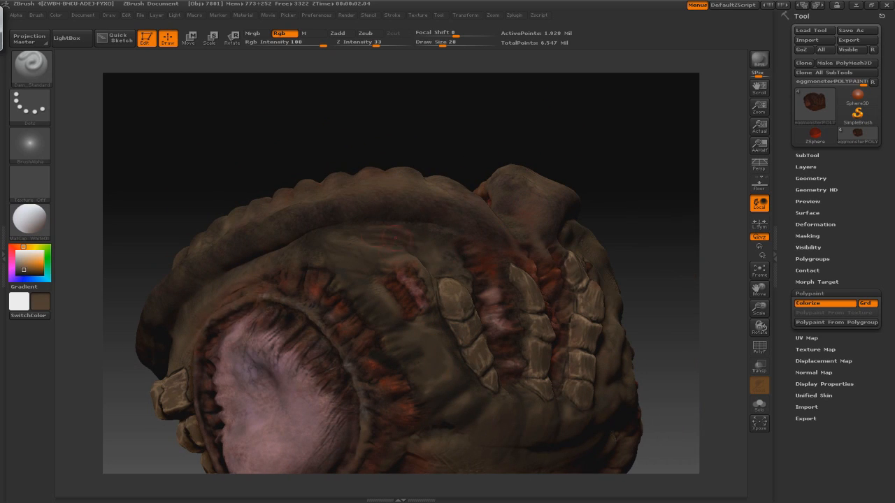
# Step: Set the focal shift to -100 and draw size to 8, and paint fine near-black creases beside the socket's red folds
pyautogui.moveTo(454, 33); pyautogui.dragTo(416, 34)
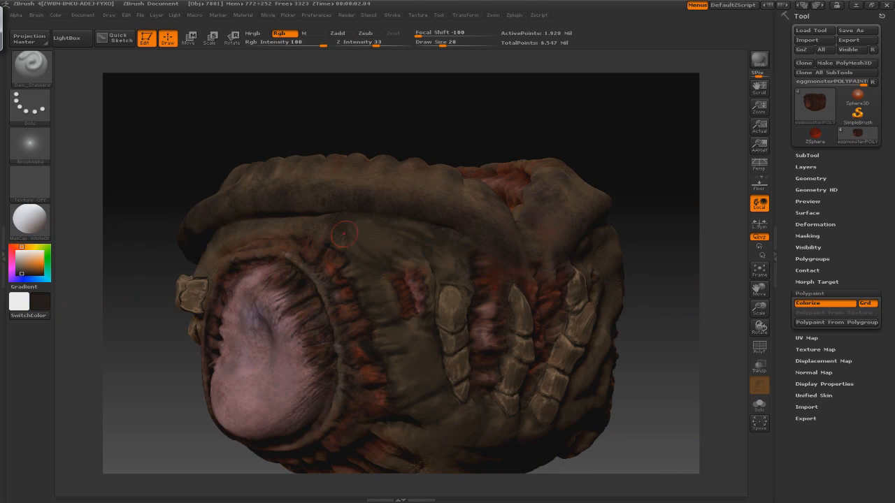
pyautogui.press('s')
pyautogui.click(373, 303)
pyautogui.moveTo(23, 273)
pyautogui.mouseDown()
pyautogui.moveTo(32, 267)
pyautogui.moveTo(17, 275)
pyautogui.mouseUp()
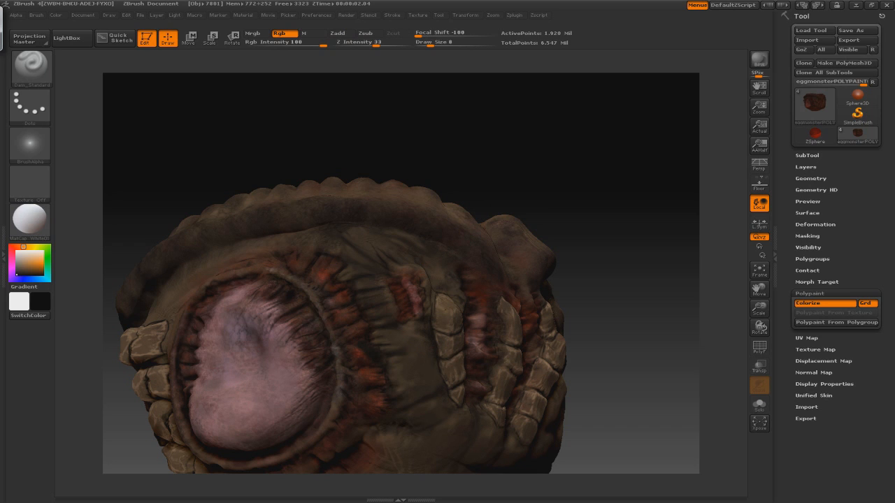
pyautogui.press('c')
# Step: Sample dark skin tones and extend the fine creases under the upper rim and around the small pink wound
pyautogui.moveTo(643, 182); pyautogui.dragTo(566, 184)
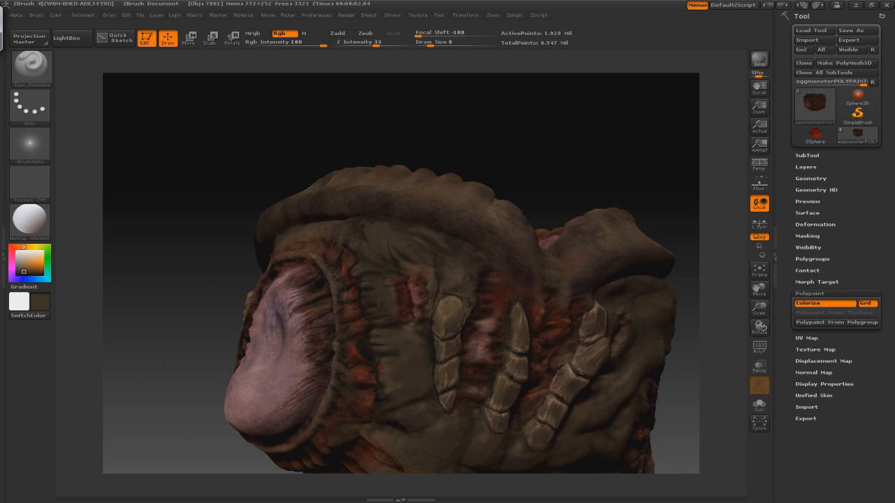
pyautogui.press('c')
pyautogui.press('c')
pyautogui.click(361, 260)
pyautogui.moveTo(476, 151)
pyautogui.mouseDown()
pyautogui.moveTo(486, 151)
pyautogui.moveTo(461, 150)
pyautogui.mouseUp()
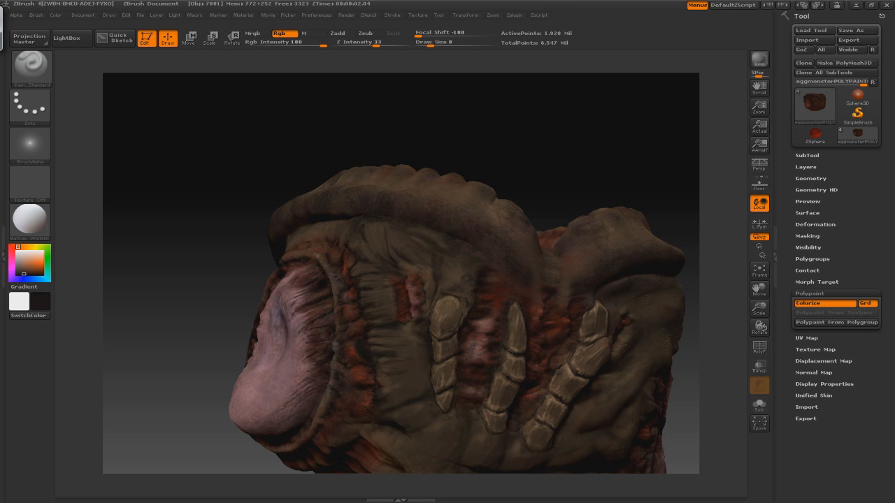
pyautogui.moveTo(559, 161); pyautogui.dragTo(595, 209)
pyautogui.moveTo(230, 182); pyautogui.dragTo(182, 181)
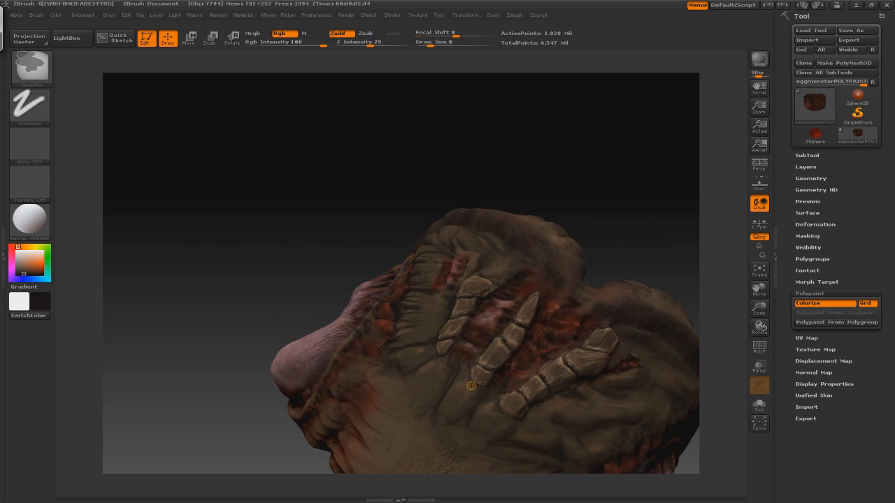
# Step: Alternate sampled browns to add fine wrinkle lines on the skin between the socket and the nearest bone
pyautogui.keyDown('alt'); pyautogui.moveTo(599, 247); pyautogui.dragTo(552, 209); pyautogui.keyUp('alt')
pyautogui.moveTo(209, 153); pyautogui.dragTo(280, 157)
pyautogui.press('c')
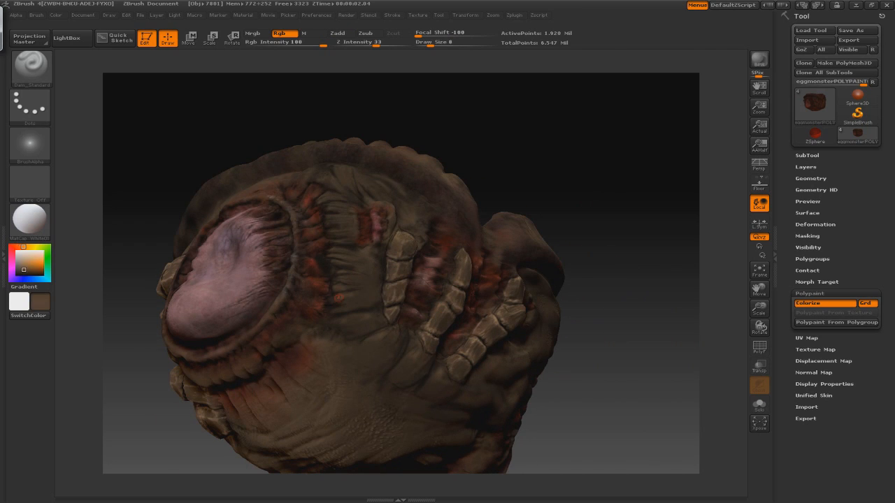
pyautogui.moveTo(231, 139); pyautogui.dragTo(168, 136)
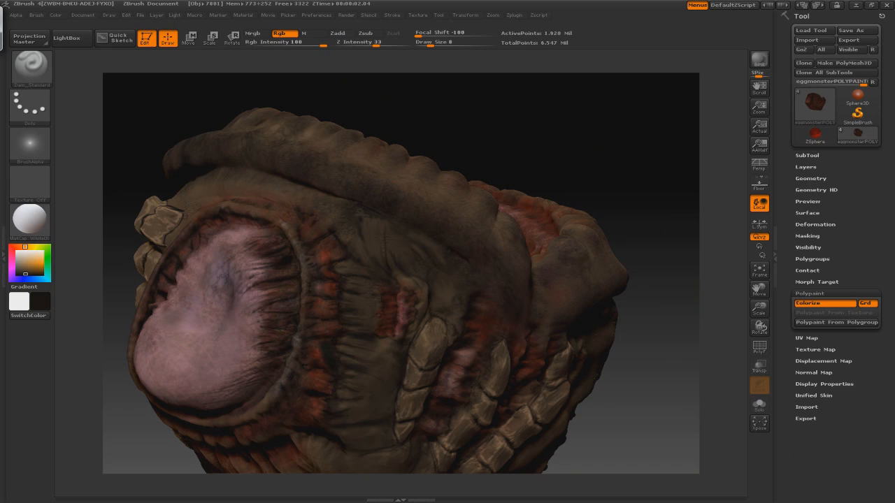
pyautogui.press('c')
pyautogui.press('c')
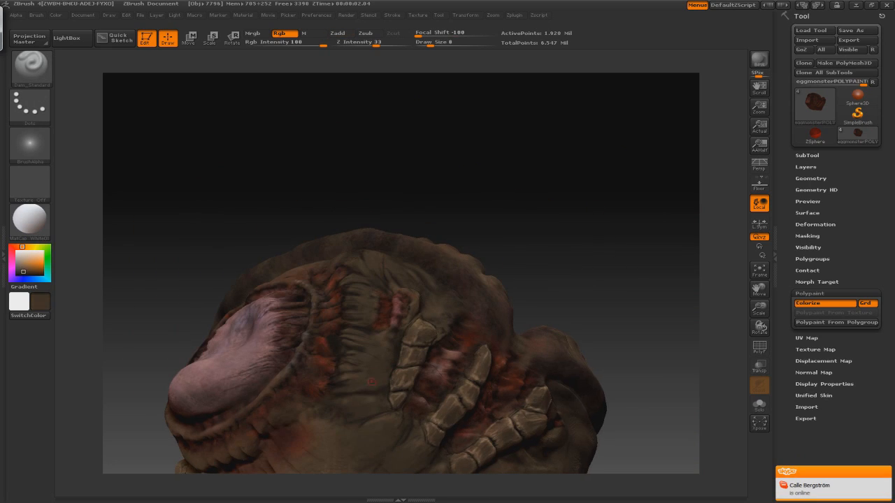
# Step: Set the draw size to 16 and shade the skin folds below the finger-like bones with sampled dark browns
pyautogui.press('c')
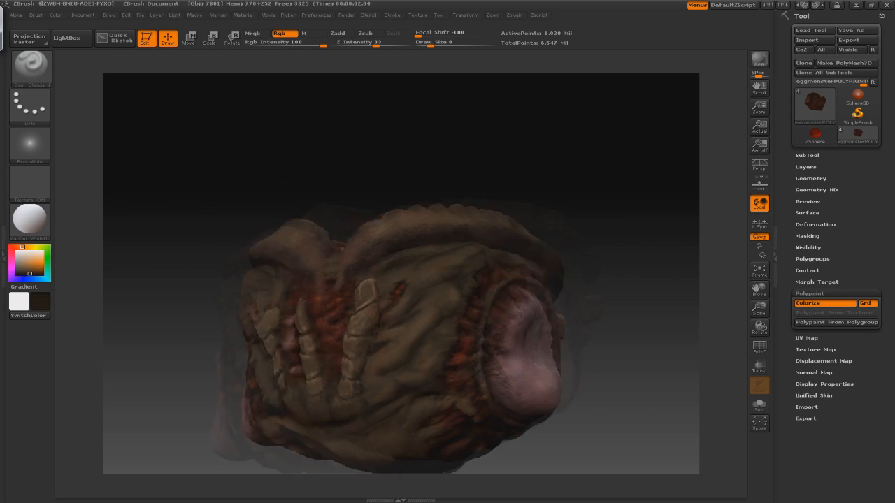
pyautogui.press('c')
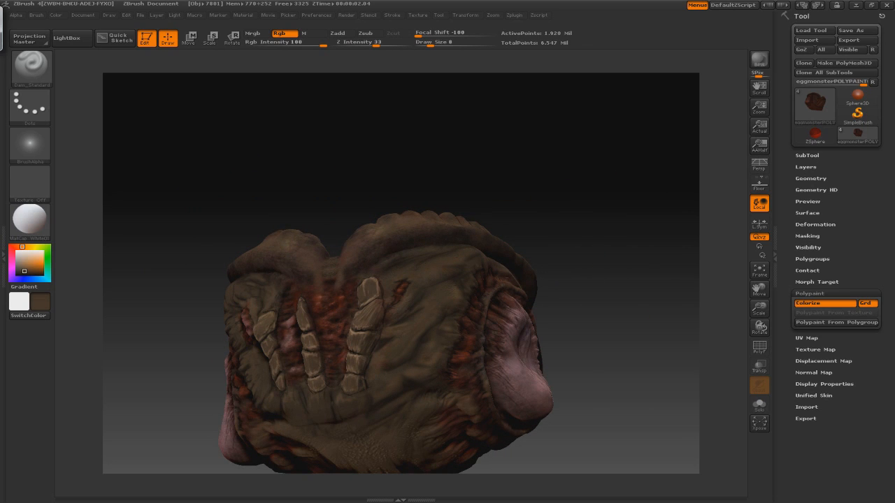
pyautogui.moveTo(615, 231); pyautogui.dragTo(616, 280)
pyautogui.moveTo(564, 236)
pyautogui.mouseDown()
pyautogui.moveTo(580, 254)
pyautogui.moveTo(636, 245)
pyautogui.moveTo(560, 245)
pyautogui.moveTo(560, 301)
pyautogui.mouseUp()
pyautogui.moveTo(615, 279); pyautogui.dragTo(615, 237)
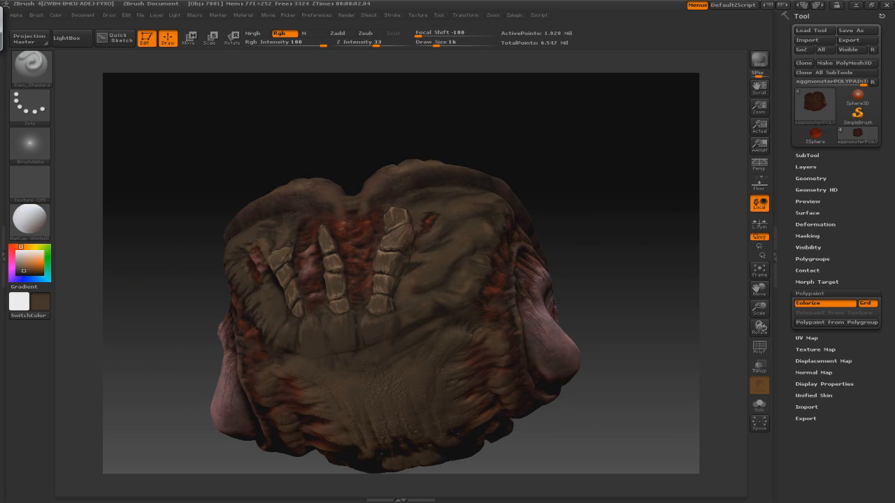
pyautogui.click(23, 273)
pyautogui.press('c')
# Step: Save the painted egg monster tool to file
pyautogui.moveTo(608, 203)
pyautogui.mouseDown()
pyautogui.moveTo(598, 247)
pyautogui.moveTo(650, 252)
pyautogui.mouseUp()
pyautogui.moveTo(489, 391)
pyautogui.keyDown('alt'); pyautogui.mouseDown()
pyautogui.moveTo(447, 359)
pyautogui.moveTo(398, 364)
pyautogui.mouseUp(); pyautogui.keyUp('alt')
pyautogui.click(851, 30)
pyautogui.press('Return')
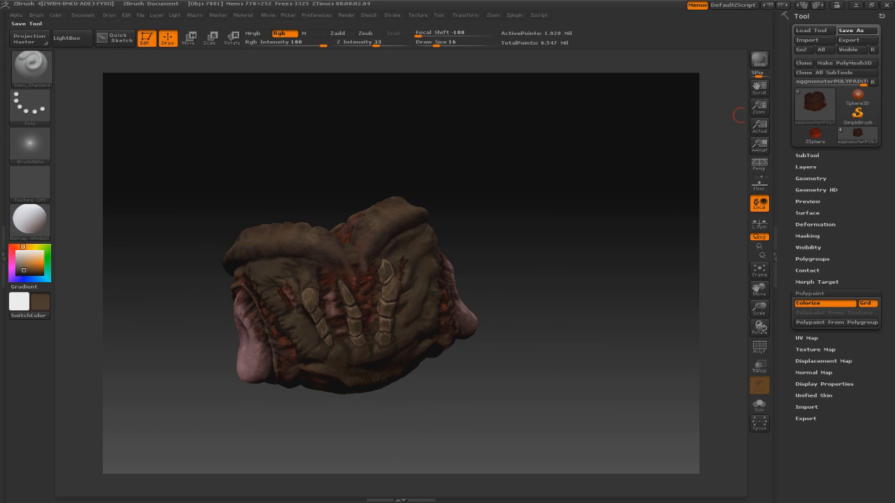
# Step: Select the Standard brush and set its stroke to DragRect
pyautogui.moveTo(615, 218); pyautogui.dragTo(513, 231)
pyautogui.keyDown('alt'); pyautogui.moveTo(580, 175); pyautogui.dragTo(570, 231); pyautogui.keyUp('alt')
pyautogui.press('s')
pyautogui.press('b')
pyautogui.press('s')
pyautogui.press('t')
pyautogui.click(30, 106)
pyautogui.click(129, 116)
# Step: Import the scar alpha images from disk and assign a scar alpha to the brush
pyautogui.click(30, 145)
pyautogui.click(78, 309)
pyautogui.click(156, 22)
pyautogui.click(89, 21)
pyautogui.click(12, 22)
pyautogui.click(181, 22)
pyautogui.doubleClick(122, 91)
pyautogui.hotkey('ctrl', 'a')
pyautogui.click(353, 227)
pyautogui.click(30, 144)
pyautogui.click(280, 307)
# Step: Pick near-black and dark brown paint colors and stamp scar detail on the skin around the pink socket at draw size 16
pyautogui.click(16, 274)
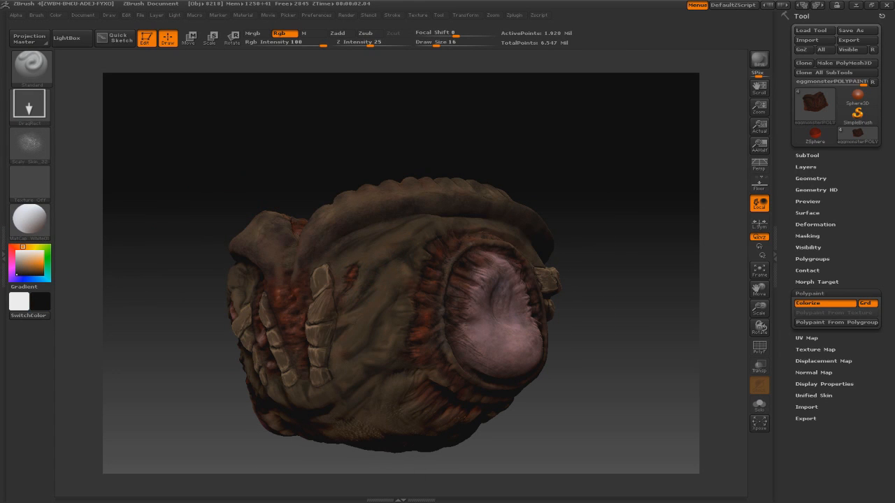
pyautogui.click(24, 271)
pyautogui.moveTo(615, 335); pyautogui.dragTo(587, 377)
pyautogui.keyDown('alt'); pyautogui.moveTo(615, 196); pyautogui.dragTo(629, 245); pyautogui.keyUp('alt')
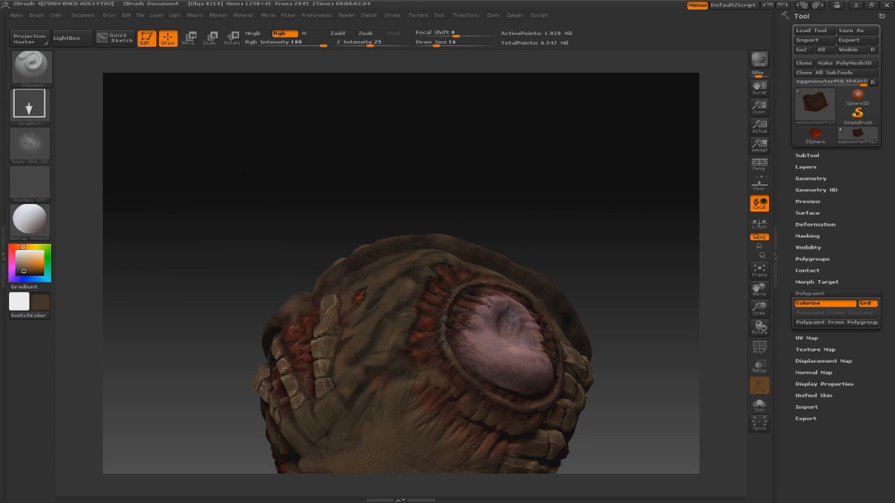
pyautogui.click(35, 246)
pyautogui.click(17, 274)
pyautogui.keyDown('alt'); pyautogui.moveTo(601, 175); pyautogui.dragTo(608, 238); pyautogui.keyUp('alt')
pyautogui.moveTo(573, 126)
pyautogui.mouseDown()
pyautogui.moveTo(629, 133)
pyautogui.moveTo(510, 133)
pyautogui.mouseUp()
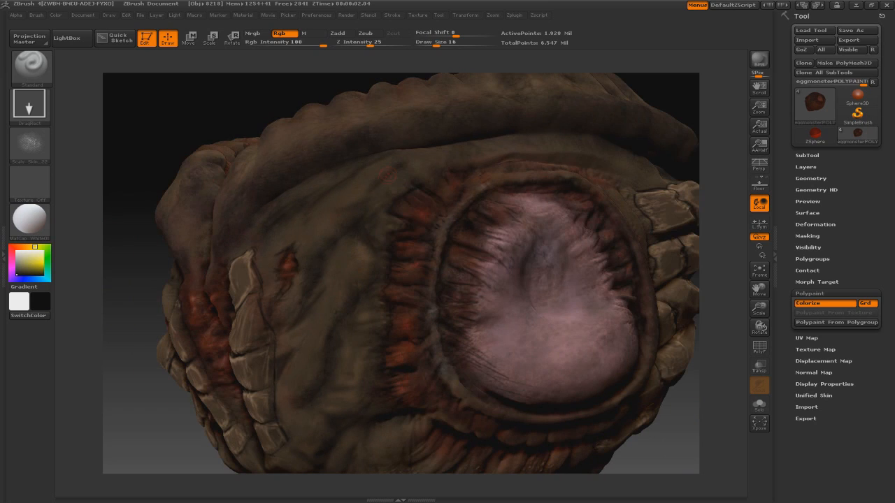
# Step: Sample browns from the skin and stamp scar detail between the finger-like bones and the socket
pyautogui.press('c')
pyautogui.moveTo(133, 167); pyautogui.dragTo(189, 174)
pyautogui.press('c')
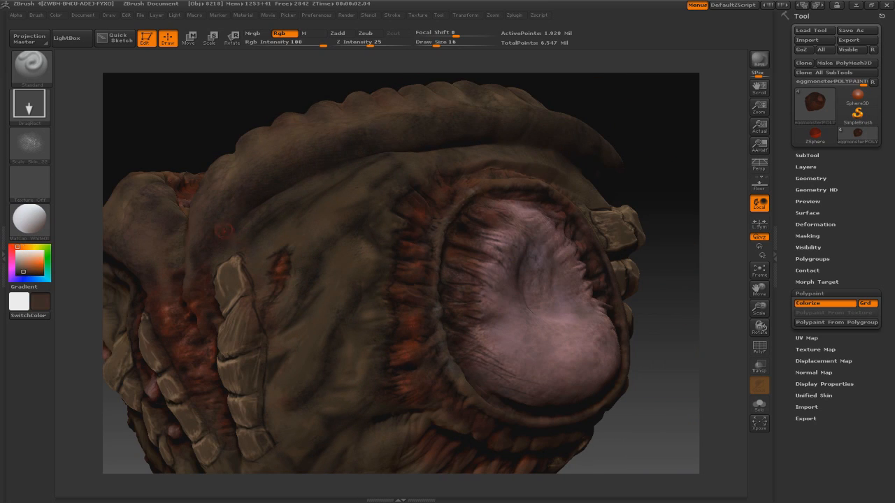
pyautogui.press('c')
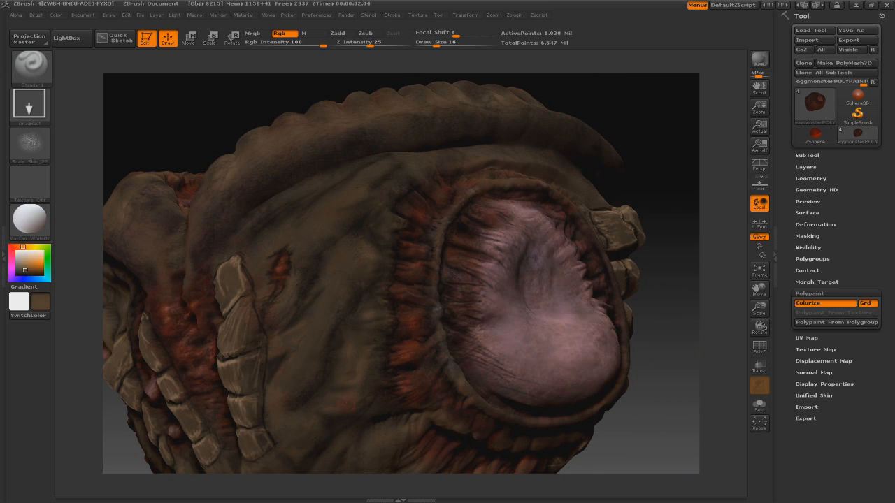
pyautogui.press('c')
pyautogui.press('c')
pyautogui.press('c')
pyautogui.moveTo(613, 181)
pyautogui.mouseDown()
pyautogui.moveTo(675, 192)
pyautogui.moveTo(681, 217)
pyautogui.mouseUp()
pyautogui.moveTo(524, 260); pyautogui.dragTo(418, 268)
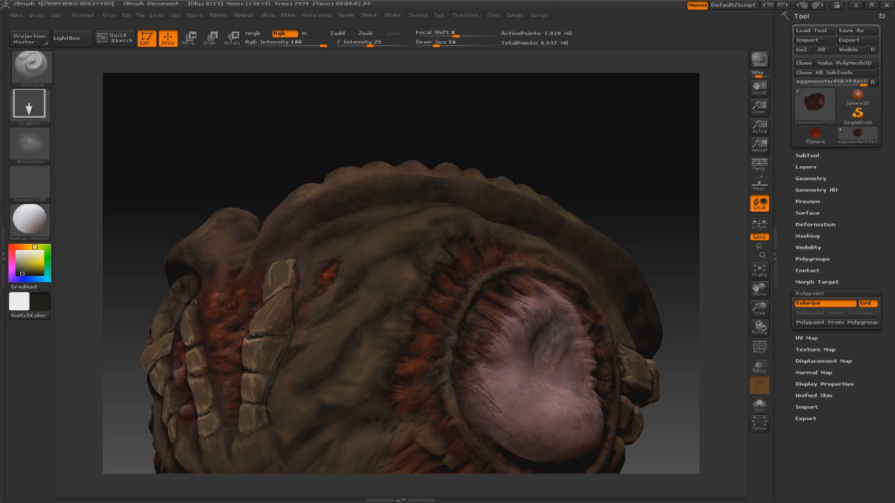
# Step: Undo the last scar stamp and continue stamping the skin folds with sampled dark reddish browns
pyautogui.press('c')
pyautogui.hotkey('ctrl', 'z')
pyautogui.press('ctrl')
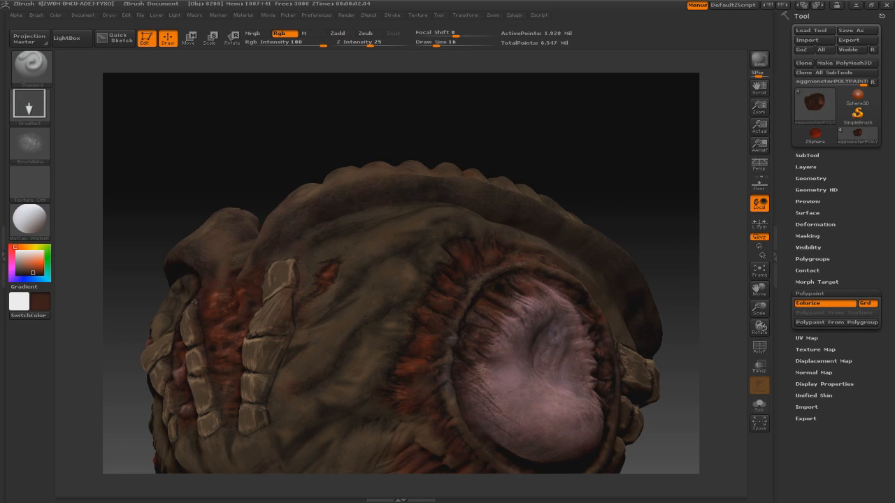
pyautogui.moveTo(596, 136)
pyautogui.mouseDown()
pyautogui.moveTo(593, 162)
pyautogui.moveTo(664, 136)
pyautogui.mouseUp()
pyautogui.press('c')
pyautogui.moveTo(559, 209)
pyautogui.mouseDown()
pyautogui.moveTo(615, 203)
pyautogui.moveTo(581, 238)
pyautogui.moveTo(566, 217)
pyautogui.mouseUp()
pyautogui.moveTo(615, 175); pyautogui.dragTo(559, 177)
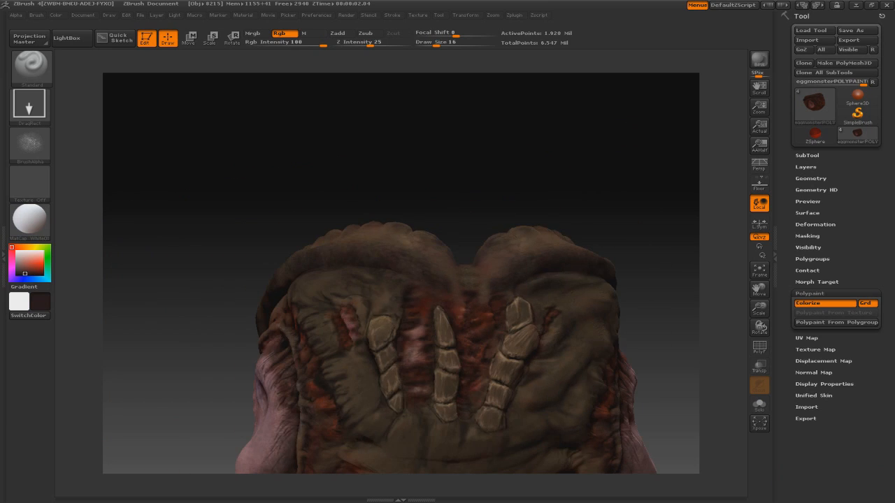
# Step: Set the draw size to 56 and stamp dark brown scar detail on the skin around the finger-like bones
pyautogui.moveTo(412, 168); pyautogui.dragTo(433, 210)
pyautogui.click(17, 275)
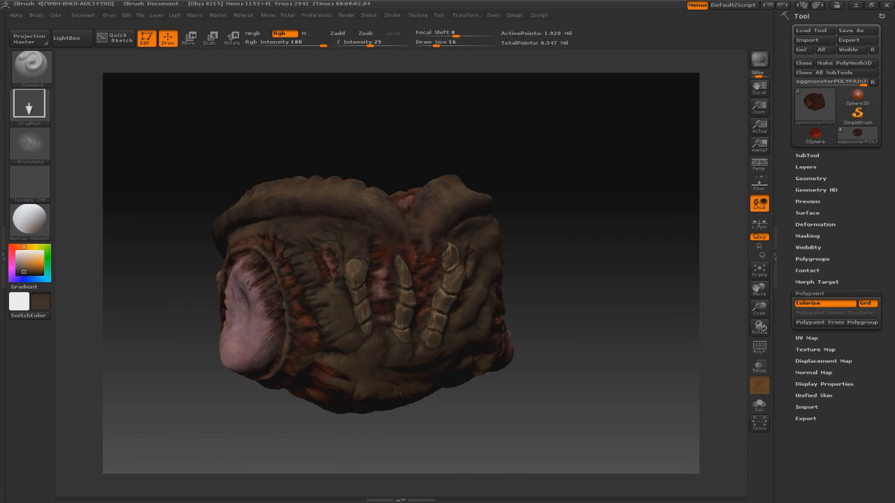
pyautogui.moveTo(559, 280); pyautogui.dragTo(559, 335)
pyautogui.moveTo(595, 154); pyautogui.dragTo(539, 154)
pyautogui.click(23, 274)
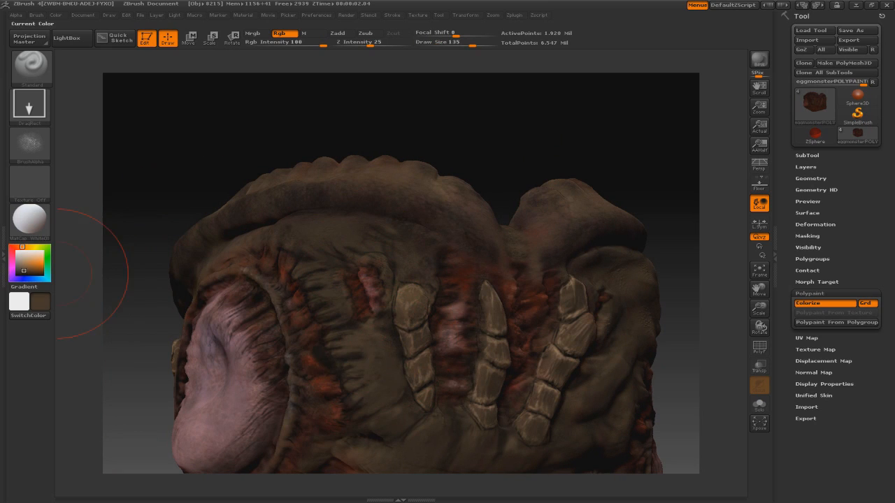
pyautogui.press('s')
pyautogui.click(326, 345)
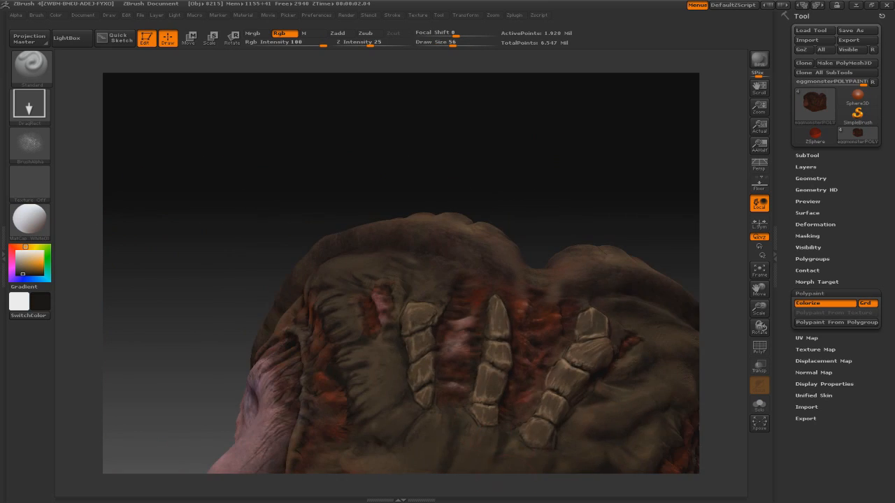
pyautogui.moveTo(224, 161); pyautogui.dragTo(168, 143)
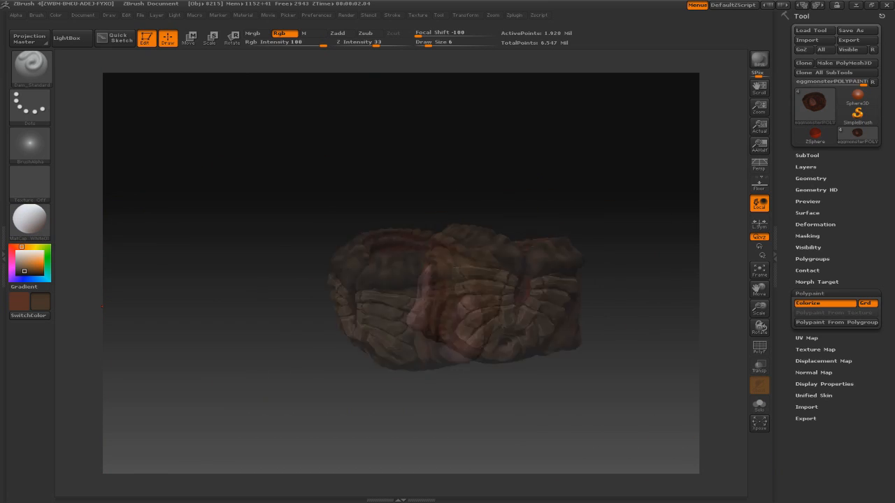
# Step: Hide the PM3D_ZSphere subtool and set the Standard brush's stroke to FreeHand
pyautogui.click(806, 155)
pyautogui.click(872, 115)
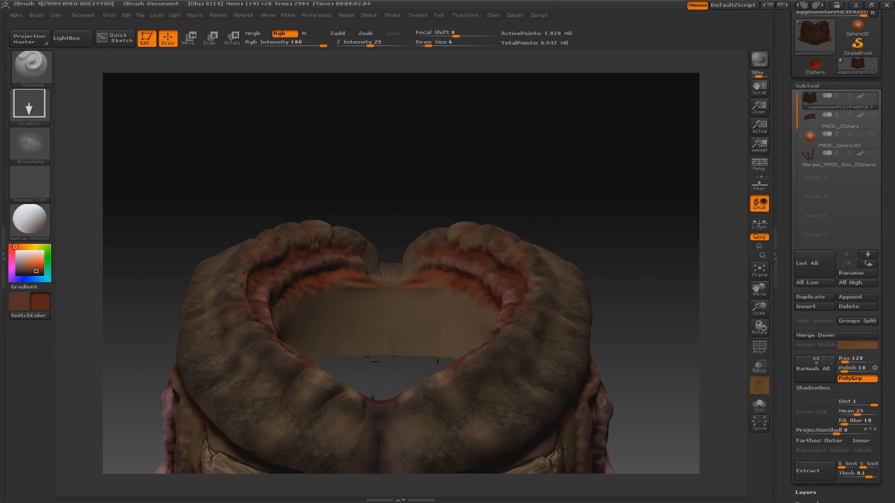
pyautogui.click(30, 105)
pyautogui.click(161, 121)
# Step: Save the painted tool as eggmonsterPOLYPAINT018
pyautogui.moveTo(885, 139); pyautogui.dragTo(885, 210)
pyautogui.click(851, 30)
pyautogui.press('Return')
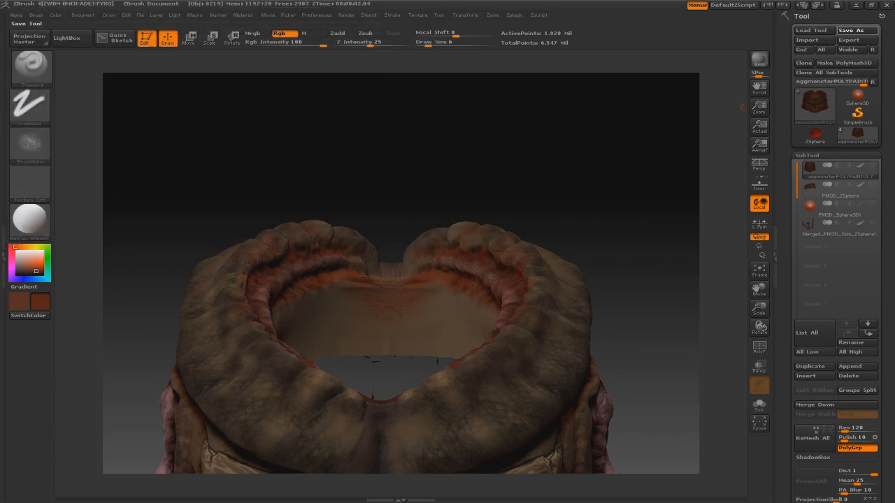
# Step: Paint the bare inner wall of the top opening rust red-brown with the draw size at 56
pyautogui.press('s')
pyautogui.click(420, 313)
pyautogui.moveTo(418, 305); pyautogui.dragTo(427, 350)
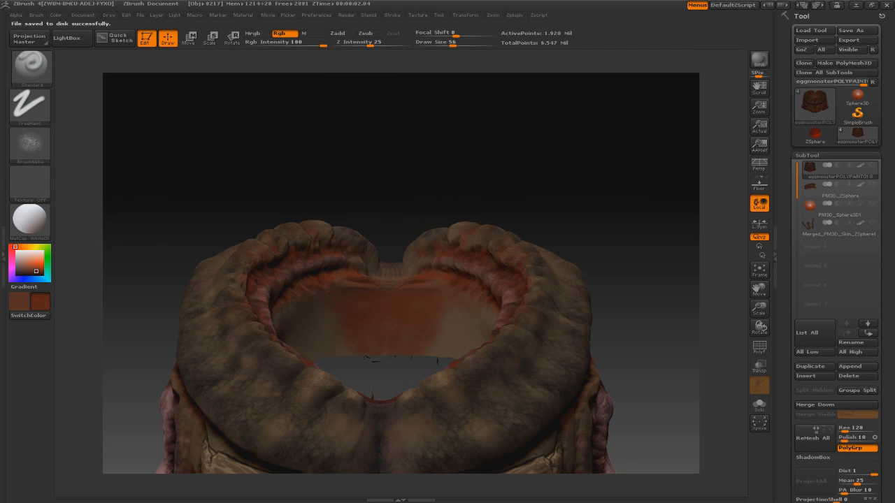
pyautogui.moveTo(451, 307); pyautogui.dragTo(458, 349)
pyautogui.moveTo(629, 175); pyautogui.dragTo(531, 161)
pyautogui.moveTo(423, 297)
pyautogui.mouseDown()
pyautogui.moveTo(489, 360)
pyautogui.moveTo(441, 332)
pyautogui.mouseUp()
pyautogui.moveTo(465, 353); pyautogui.dragTo(513, 386)
pyautogui.moveTo(629, 161); pyautogui.dragTo(616, 217)
pyautogui.moveTo(524, 413)
pyautogui.mouseDown()
pyautogui.moveTo(476, 392)
pyautogui.moveTo(395, 328)
pyautogui.mouseUp()
pyautogui.moveTo(629, 161)
pyautogui.mouseDown()
pyautogui.moveTo(616, 217)
pyautogui.moveTo(587, 154)
pyautogui.moveTo(636, 203)
pyautogui.moveTo(615, 189)
pyautogui.moveTo(587, 245)
pyautogui.mouseUp()
# Step: Set the stroke to DragRect and stamp sampled reds and pinks along the opening's inner rim at draw size 33
pyautogui.click(29, 104)
pyautogui.click(168, 124)
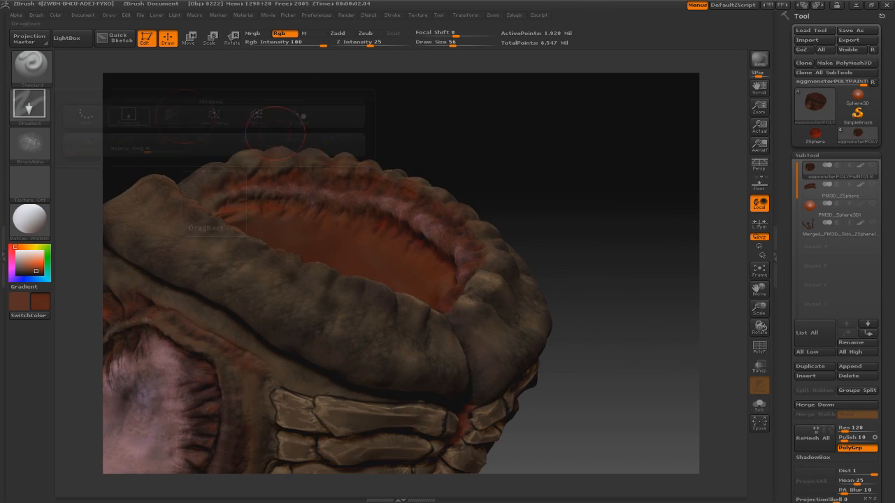
pyautogui.keyDown('alt'); pyautogui.moveTo(594, 154); pyautogui.dragTo(594, 231); pyautogui.keyUp('alt')
pyautogui.press('c')
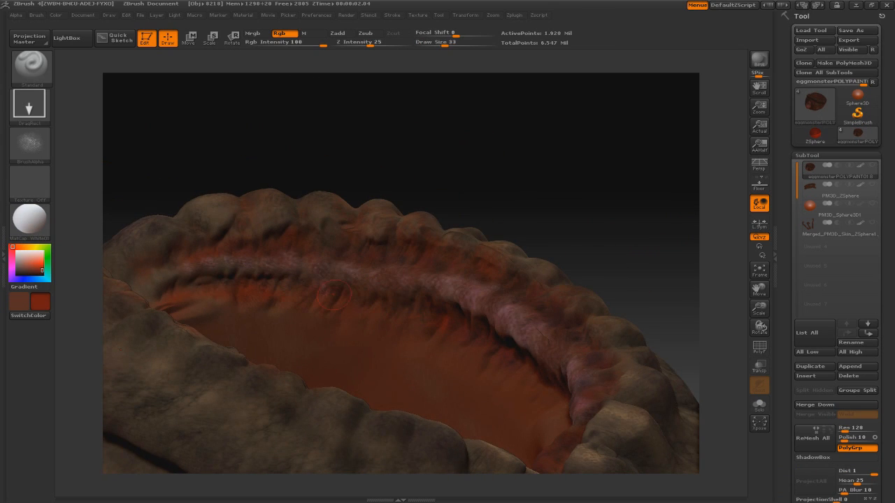
pyautogui.click(42, 274)
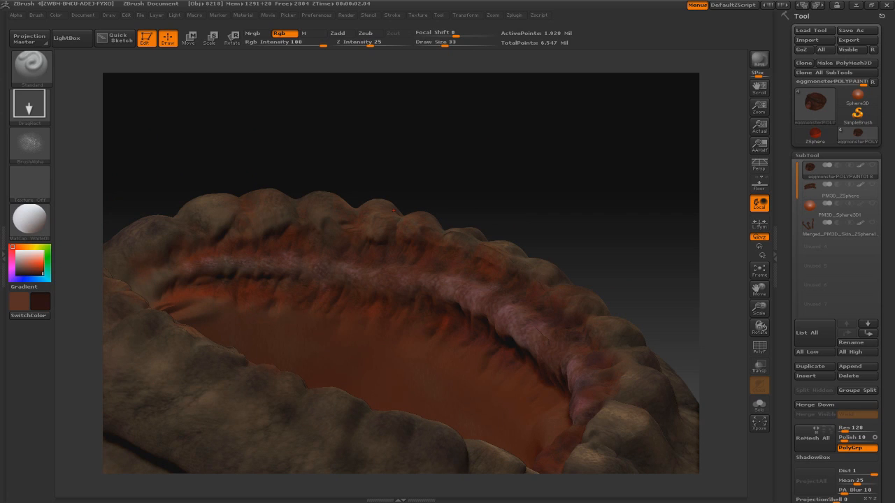
pyautogui.press('c')
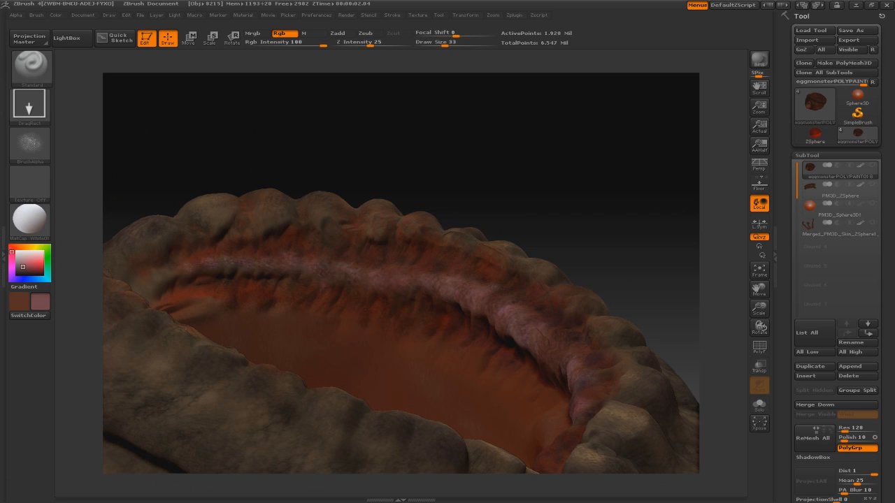
pyautogui.press('c')
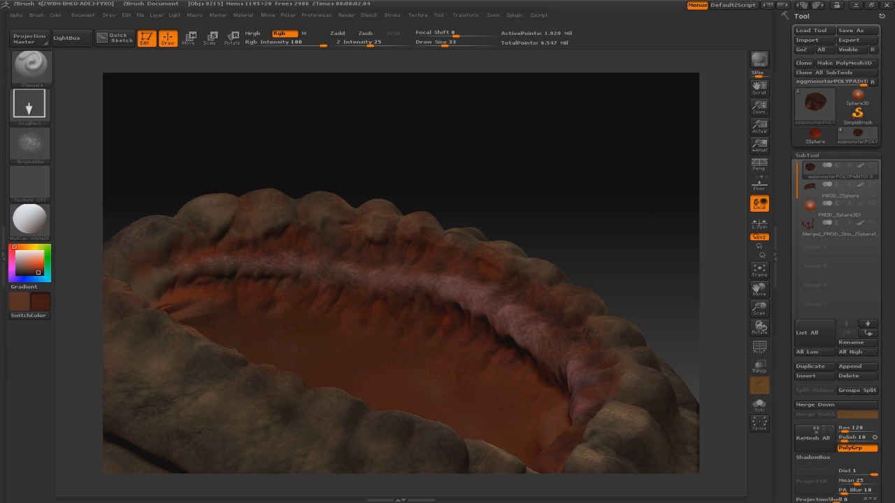
# Step: Shade the creases below the pink band inside the opening with dark red-brown using the Dam_Standard brush at size 10
pyautogui.moveTo(615, 154)
pyautogui.mouseDown()
pyautogui.moveTo(447, 153)
pyautogui.moveTo(615, 154)
pyautogui.mouseUp()
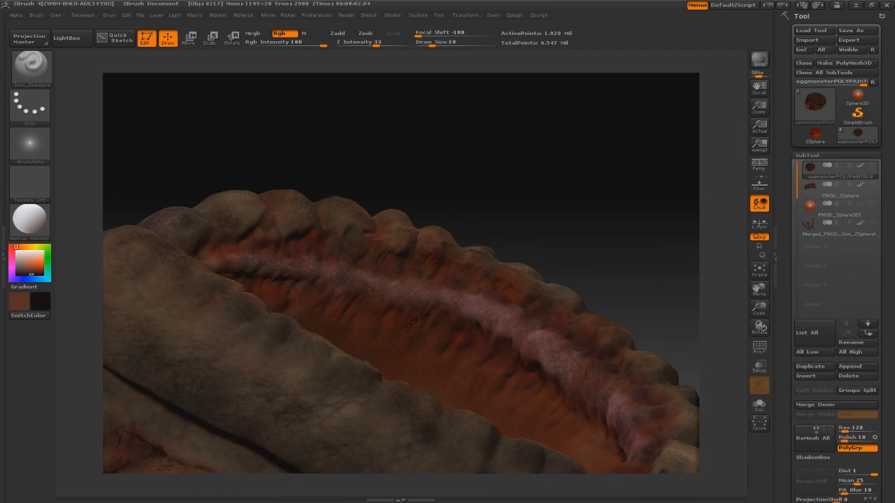
pyautogui.moveTo(615, 168); pyautogui.dragTo(584, 172)
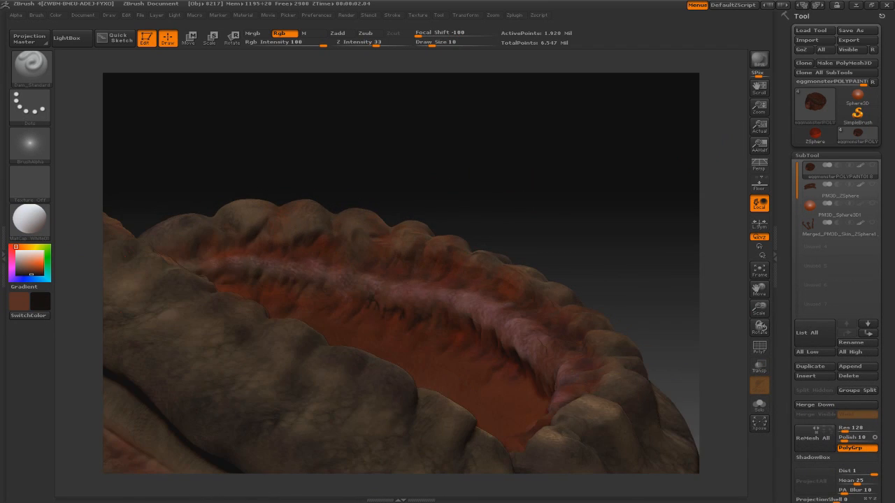
pyautogui.press('c')
pyautogui.press('c')
pyautogui.moveTo(503, 154); pyautogui.dragTo(552, 157)
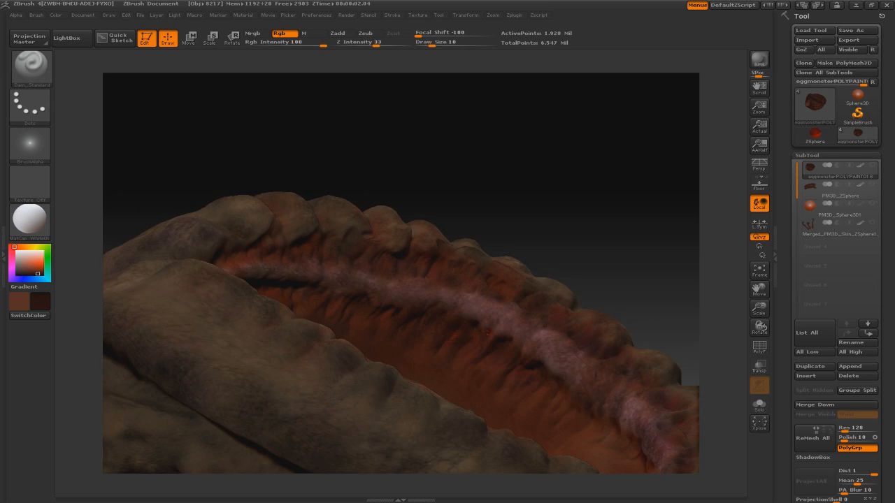
pyautogui.moveTo(532, 154)
pyautogui.mouseDown()
pyautogui.moveTo(562, 130)
pyautogui.moveTo(576, 144)
pyautogui.moveTo(525, 160)
pyautogui.mouseUp()
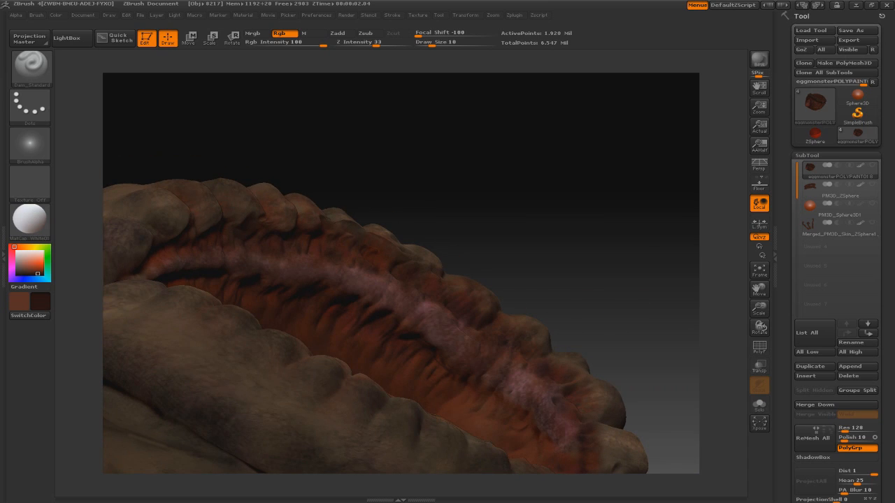
pyautogui.moveTo(545, 154)
pyautogui.mouseDown()
pyautogui.moveTo(559, 203)
pyautogui.moveTo(525, 161)
pyautogui.moveTo(580, 182)
pyautogui.moveTo(633, 161)
pyautogui.mouseUp()
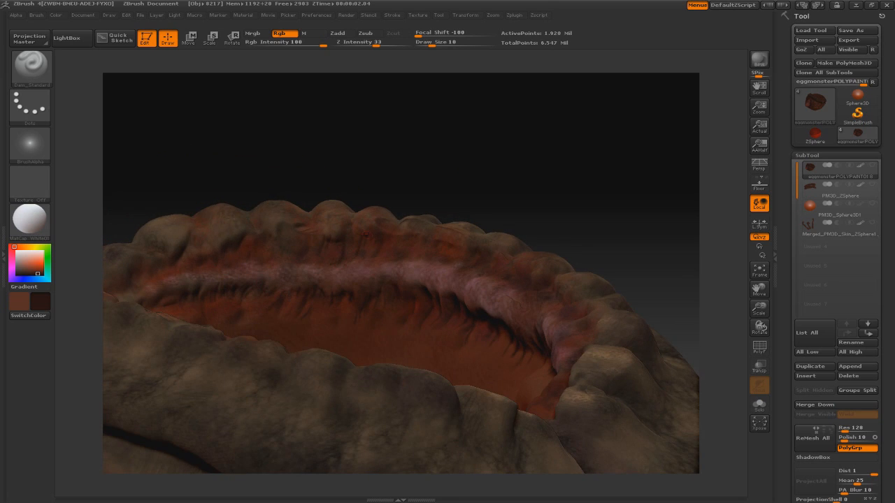
# Step: Shade the creases between the pink band and the knobbly outer rim with sampled dark reds
pyautogui.moveTo(560, 154); pyautogui.dragTo(552, 193)
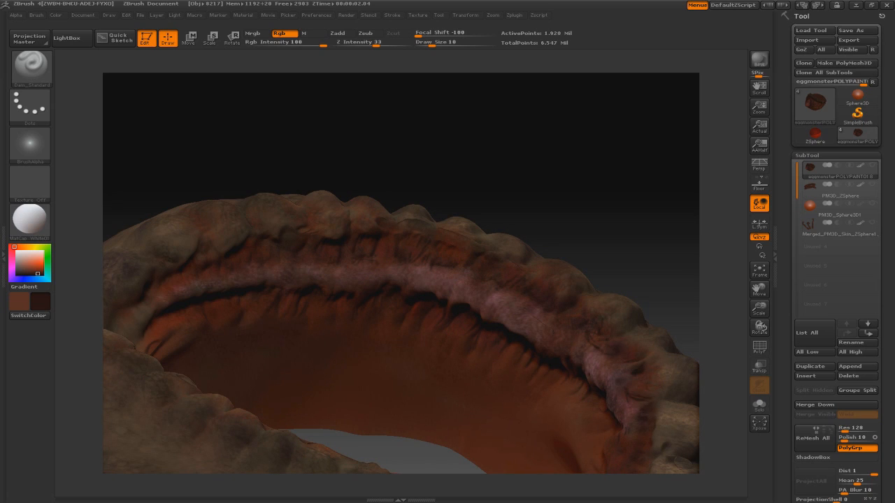
pyautogui.moveTo(552, 182); pyautogui.dragTo(514, 150)
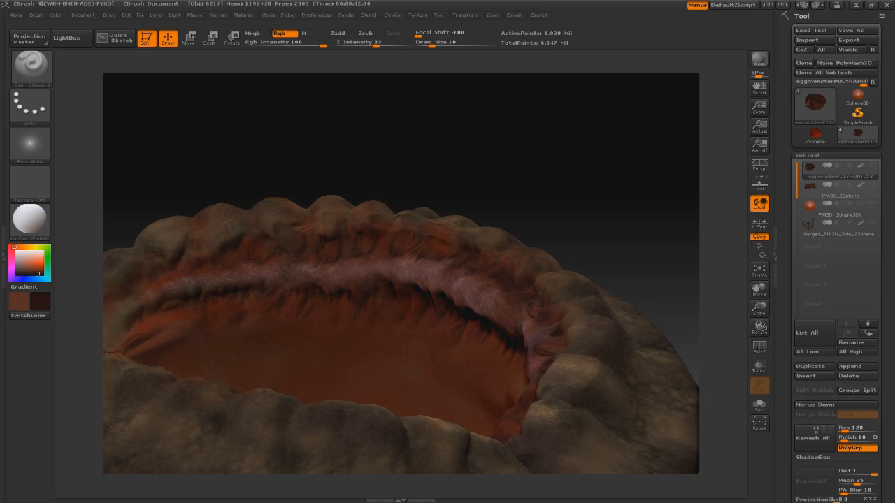
pyautogui.press('c')
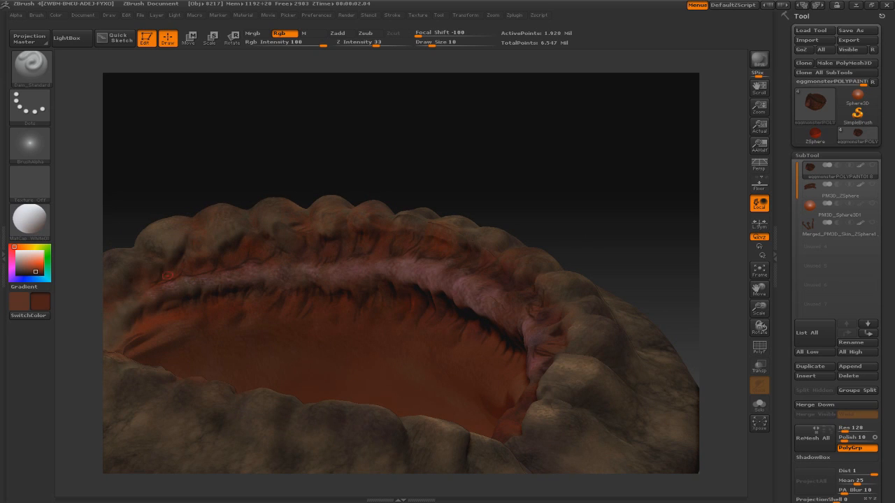
pyautogui.press('c')
pyautogui.moveTo(532, 167)
pyautogui.mouseDown()
pyautogui.moveTo(359, 230)
pyautogui.moveTo(448, 195)
pyautogui.moveTo(487, 241)
pyautogui.mouseUp()
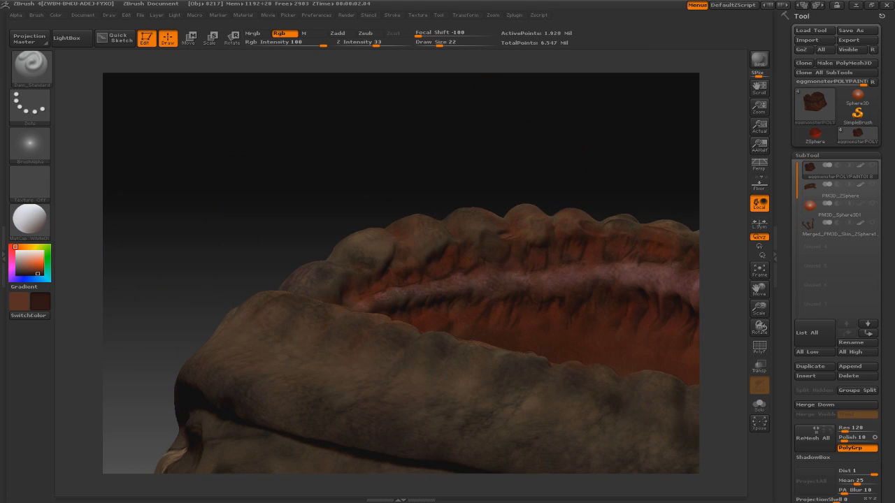
# Step: Set the draw size to 22 and darken the folds around the opening's inner rim with sampled dark red-browns
pyautogui.moveTo(610, 262); pyautogui.dragTo(618, 266)
pyautogui.moveTo(601, 183)
pyautogui.mouseDown()
pyautogui.moveTo(576, 174)
pyautogui.moveTo(533, 200)
pyautogui.moveTo(542, 222)
pyautogui.mouseUp()
pyautogui.moveTo(472, 307); pyautogui.dragTo(468, 320)
pyautogui.moveTo(538, 210)
pyautogui.mouseDown()
pyautogui.moveTo(513, 190)
pyautogui.moveTo(499, 244)
pyautogui.mouseUp()
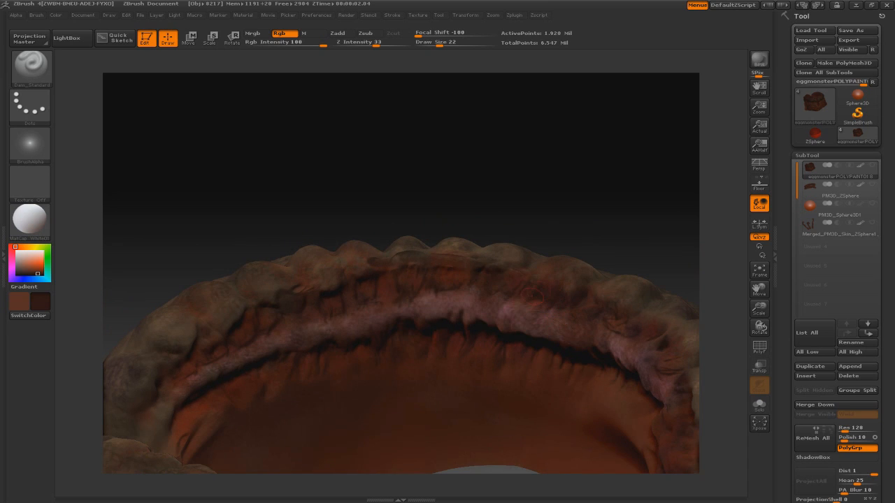
pyautogui.press('c')
pyautogui.press('c')
pyautogui.moveTo(462, 195); pyautogui.dragTo(418, 198)
pyautogui.click(38, 274)
pyautogui.moveTo(447, 182)
pyautogui.mouseDown()
pyautogui.moveTo(335, 154)
pyautogui.moveTo(413, 157)
pyautogui.mouseUp()
pyautogui.moveTo(543, 174)
pyautogui.mouseDown()
pyautogui.moveTo(423, 330)
pyautogui.moveTo(529, 276)
pyautogui.moveTo(570, 294)
pyautogui.moveTo(496, 256)
pyautogui.mouseUp()
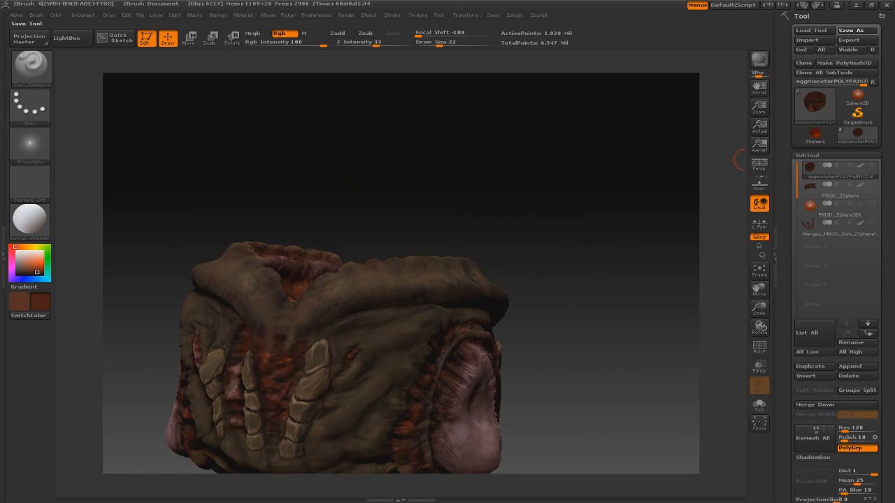
# Step: Save the painted tool as eggmonsterPOLYPAINT019
pyautogui.click(851, 30)
pyautogui.click(358, 227)
# Step: Stamp a muted brown over the opening's rim with the Standard brush's DragRect stroke at draw size 61
pyautogui.moveTo(594, 181)
pyautogui.mouseDown()
pyautogui.moveTo(692, 259)
pyautogui.moveTo(727, 216)
pyautogui.moveTo(629, 213)
pyautogui.moveTo(525, 240)
pyautogui.moveTo(518, 315)
pyautogui.mouseUp()
pyautogui.click(23, 269)
pyautogui.press('1')
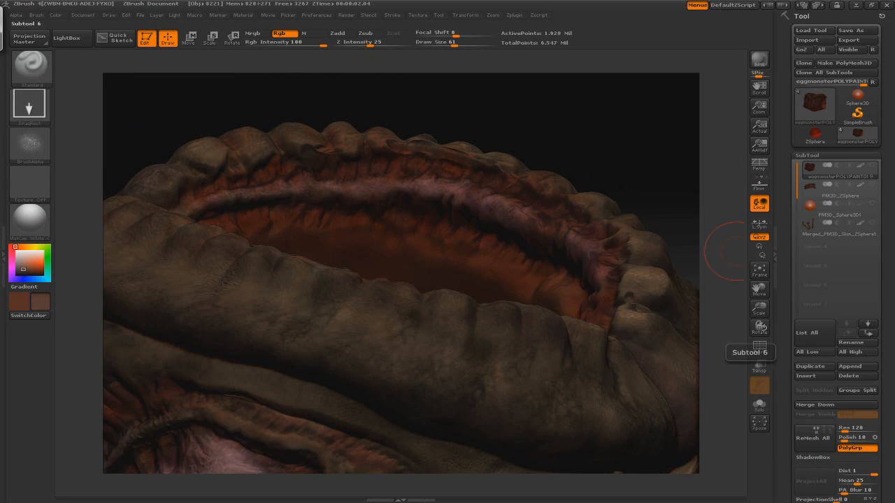
pyautogui.moveTo(572, 144)
pyautogui.mouseDown()
pyautogui.moveTo(607, 210)
pyautogui.moveTo(617, 170)
pyautogui.moveTo(490, 150)
pyautogui.mouseUp()
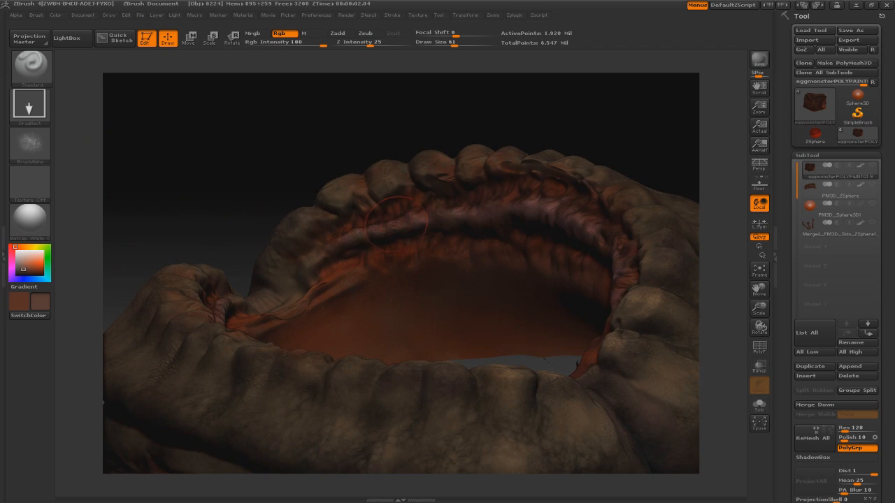
# Step: Pick a muted red paint color, switch the stroke to FreeHand, enlarge the brush and paint the opening's inner surface
pyautogui.click(12, 251)
pyautogui.click(22, 263)
pyautogui.click(30, 105)
pyautogui.click(213, 148)
pyautogui.click(488, 44)
pyautogui.moveTo(413, 330); pyautogui.dragTo(464, 319)
pyautogui.moveTo(168, 209); pyautogui.dragTo(234, 318)
# Step: Adjust the draw size and paint further freehand color over the opening's rim and surrounding skin
pyautogui.moveTo(559, 132)
pyautogui.mouseDown()
pyautogui.moveTo(608, 203)
pyautogui.moveTo(610, 266)
pyautogui.mouseUp()
pyautogui.moveTo(542, 230)
pyautogui.mouseDown()
pyautogui.moveTo(521, 175)
pyautogui.moveTo(520, 203)
pyautogui.moveTo(482, 231)
pyautogui.mouseUp()
pyautogui.keyDown('alt'); pyautogui.moveTo(559, 210); pyautogui.dragTo(518, 153); pyautogui.keyUp('alt')
pyautogui.press('s')
pyautogui.click(260, 299)
pyautogui.moveTo(260, 299); pyautogui.dragTo(261, 299)
pyautogui.moveTo(517, 280)
pyautogui.mouseDown()
pyautogui.moveTo(511, 307)
pyautogui.moveTo(463, 258)
pyautogui.moveTo(517, 262)
pyautogui.moveTo(496, 184)
pyautogui.moveTo(569, 233)
pyautogui.moveTo(545, 273)
pyautogui.moveTo(625, 230)
pyautogui.mouseUp()
# Step: Pick a dark red color and paint the first crease between the coil's front plates with the Standard brush at draw size 35
pyautogui.click(872, 165)
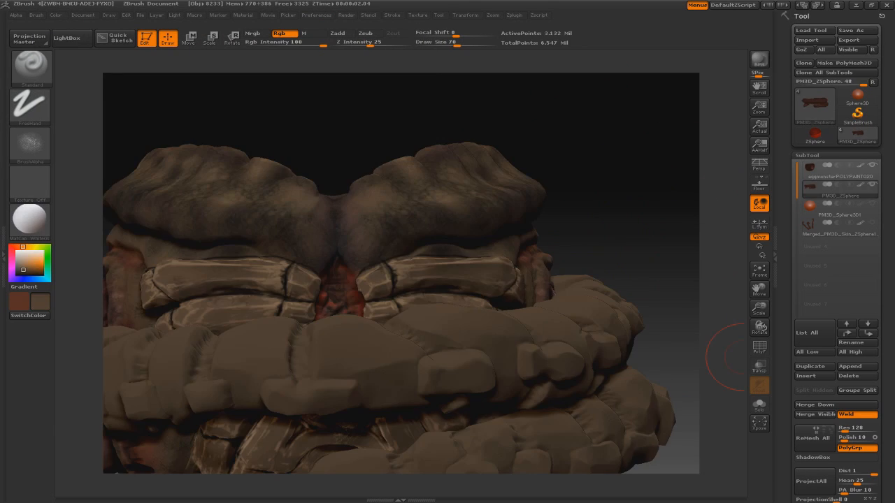
pyautogui.moveTo(729, 329); pyautogui.dragTo(702, 318)
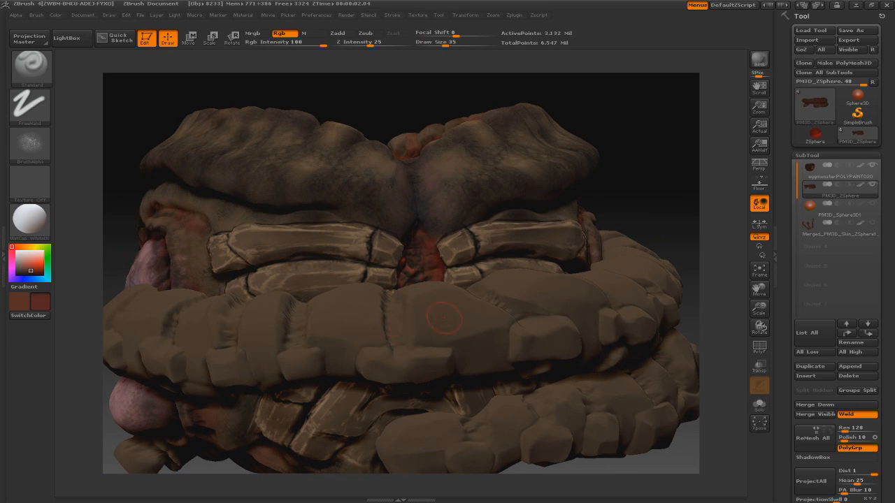
pyautogui.click(41, 270)
pyautogui.moveTo(393, 299); pyautogui.dragTo(393, 341)
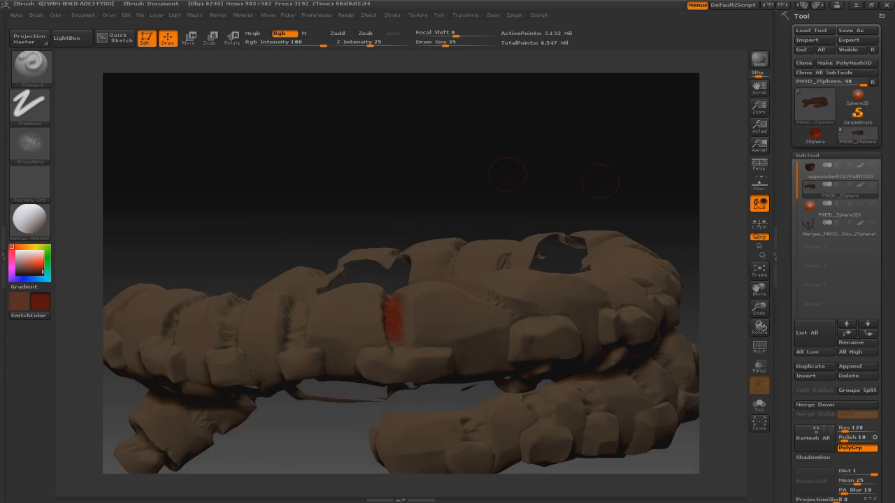
# Step: Isolate the coil subtool and paint dark red into the creases beside the first painted one
pyautogui.moveTo(531, 182)
pyautogui.mouseDown()
pyautogui.moveTo(490, 148)
pyautogui.moveTo(533, 144)
pyautogui.mouseUp()
pyautogui.moveTo(421, 245); pyautogui.dragTo(448, 325)
pyautogui.moveTo(533, 144); pyautogui.dragTo(517, 165)
pyautogui.click(872, 166)
pyautogui.click(872, 165)
pyautogui.moveTo(435, 420); pyautogui.dragTo(454, 381)
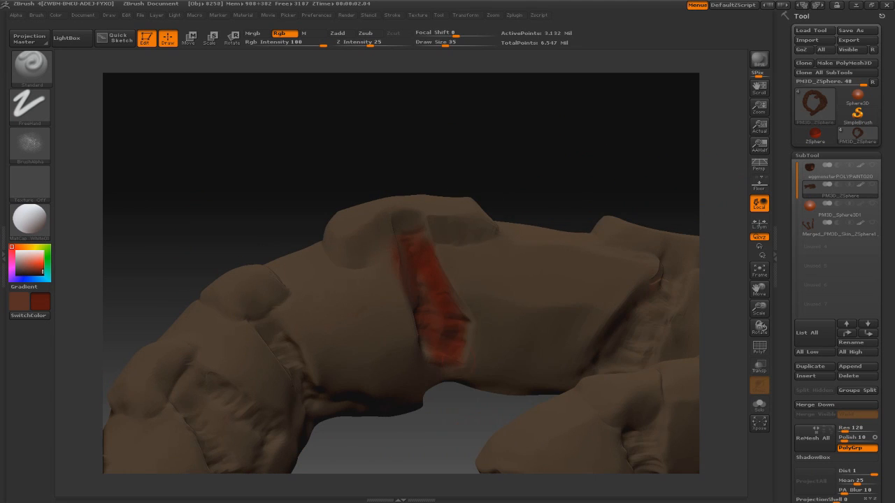
pyautogui.moveTo(272, 337)
pyautogui.mouseDown()
pyautogui.moveTo(299, 365)
pyautogui.moveTo(308, 391)
pyautogui.mouseUp()
pyautogui.moveTo(419, 140)
pyautogui.mouseDown()
pyautogui.moveTo(475, 182)
pyautogui.moveTo(426, 133)
pyautogui.mouseUp()
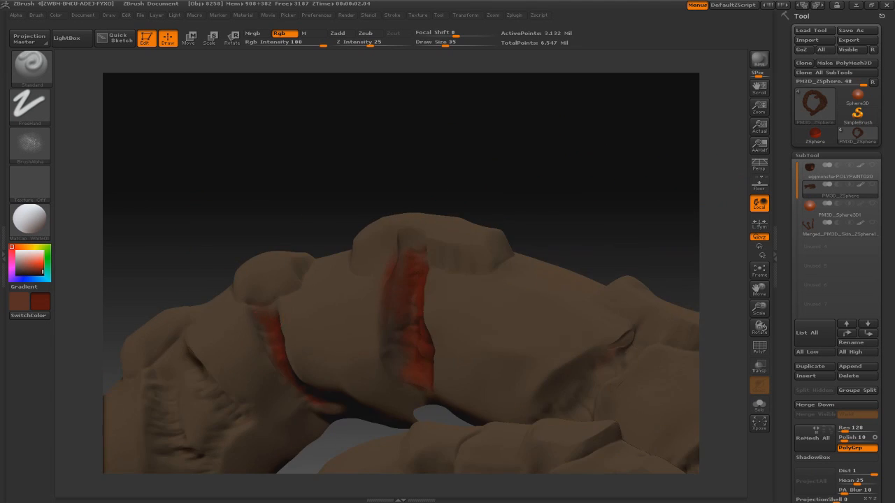
# Step: Extend the dark red paint into the next creases around the bend of the upper coil
pyautogui.moveTo(264, 324); pyautogui.dragTo(267, 352)
pyautogui.moveTo(419, 140); pyautogui.dragTo(531, 168)
pyautogui.moveTo(210, 391); pyautogui.dragTo(189, 412)
pyautogui.moveTo(264, 200); pyautogui.dragTo(281, 262)
pyautogui.moveTo(210, 392); pyautogui.dragTo(132, 419)
pyautogui.moveTo(266, 189); pyautogui.dragTo(287, 211)
pyautogui.moveTo(299, 215); pyautogui.dragTo(310, 248)
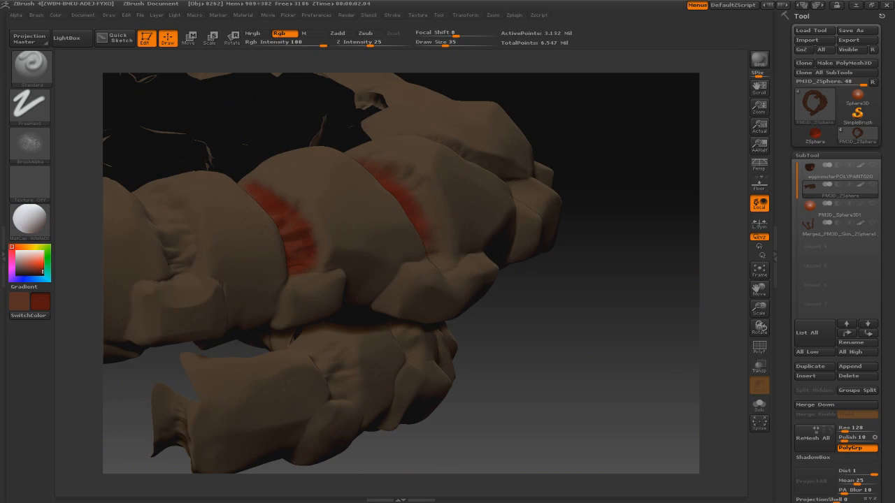
# Step: Fill the row of wrinkled gaps between the coil's outer side plates with dark red
pyautogui.moveTo(587, 315); pyautogui.dragTo(685, 301)
pyautogui.moveTo(274, 221); pyautogui.dragTo(269, 271)
pyautogui.moveTo(210, 419); pyautogui.dragTo(335, 413)
pyautogui.moveTo(629, 209); pyautogui.dragTo(629, 238)
pyautogui.moveTo(236, 212); pyautogui.dragTo(266, 262)
pyautogui.moveTo(629, 209); pyautogui.dragTo(559, 231)
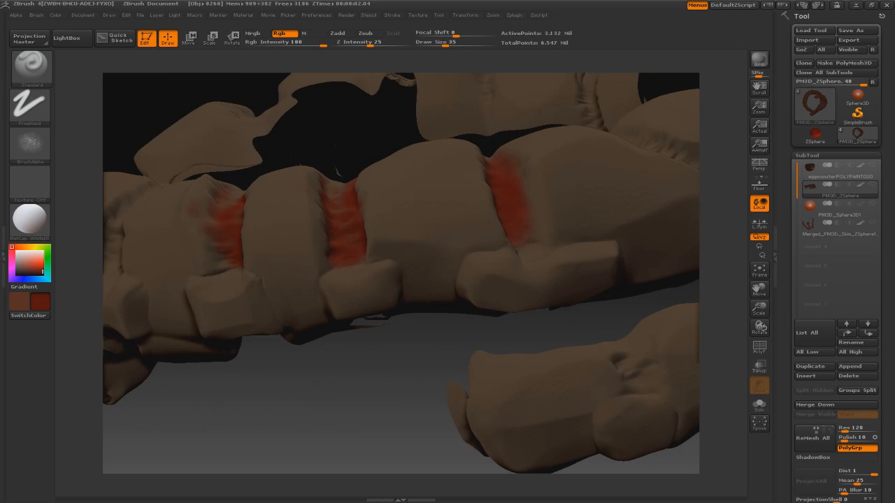
pyautogui.moveTo(224, 194); pyautogui.dragTo(230, 211)
pyautogui.moveTo(280, 405); pyautogui.dragTo(287, 392)
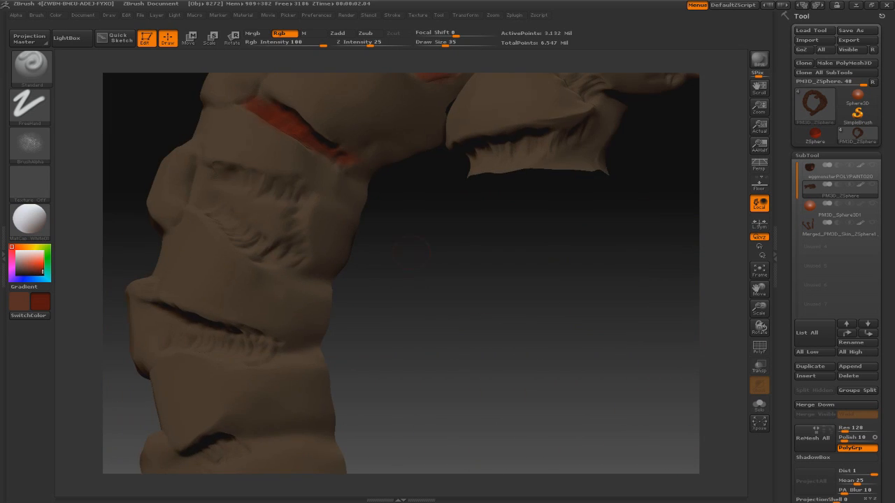
# Step: Paint dark red into the unpainted wrinkled creases farther along the coil's narrowing length
pyautogui.moveTo(196, 175); pyautogui.dragTo(280, 230)
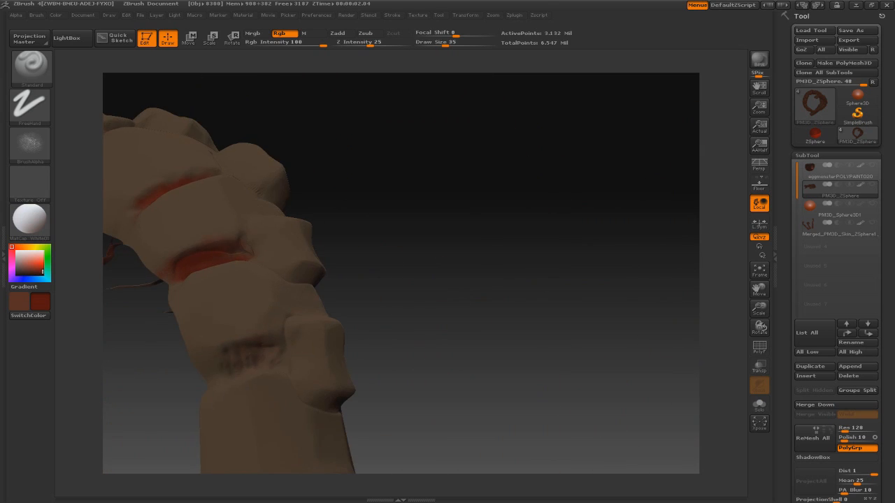
pyautogui.moveTo(231, 370); pyautogui.dragTo(269, 352)
pyautogui.moveTo(490, 279); pyautogui.dragTo(448, 301)
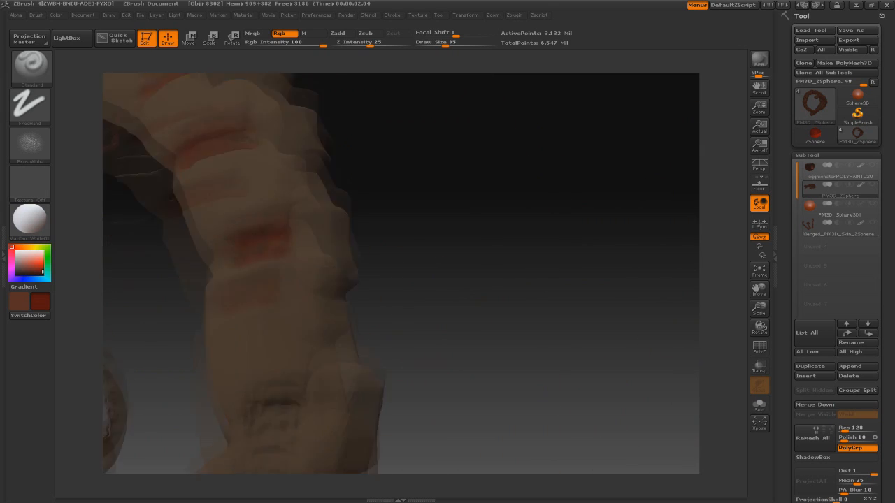
pyautogui.moveTo(277, 383); pyautogui.dragTo(301, 413)
pyautogui.moveTo(489, 279); pyautogui.dragTo(560, 210)
pyautogui.moveTo(451, 286); pyautogui.dragTo(435, 316)
pyautogui.moveTo(299, 412); pyautogui.dragTo(346, 442)
pyautogui.moveTo(489, 419); pyautogui.dragTo(433, 391)
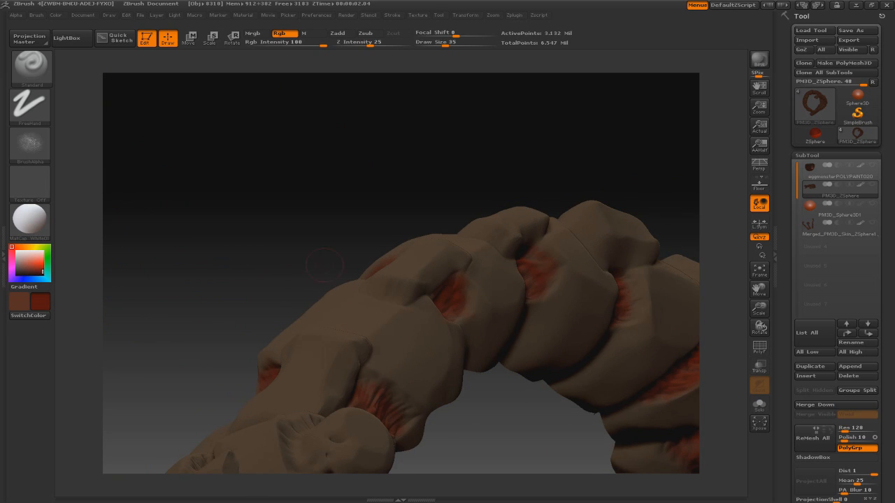
# Step: Color the creases between the plates near the coil's end dark red, working from several sides
pyautogui.moveTo(420, 250); pyautogui.dragTo(336, 392)
pyautogui.moveTo(490, 210); pyautogui.dragTo(298, 295)
pyautogui.moveTo(411, 307); pyautogui.dragTo(424, 336)
pyautogui.moveTo(420, 182)
pyautogui.mouseDown()
pyautogui.moveTo(448, 206)
pyautogui.moveTo(489, 175)
pyautogui.mouseUp()
pyautogui.moveTo(491, 258); pyautogui.dragTo(499, 298)
pyautogui.moveTo(490, 175); pyautogui.dragTo(447, 189)
pyautogui.moveTo(442, 285); pyautogui.dragTo(448, 315)
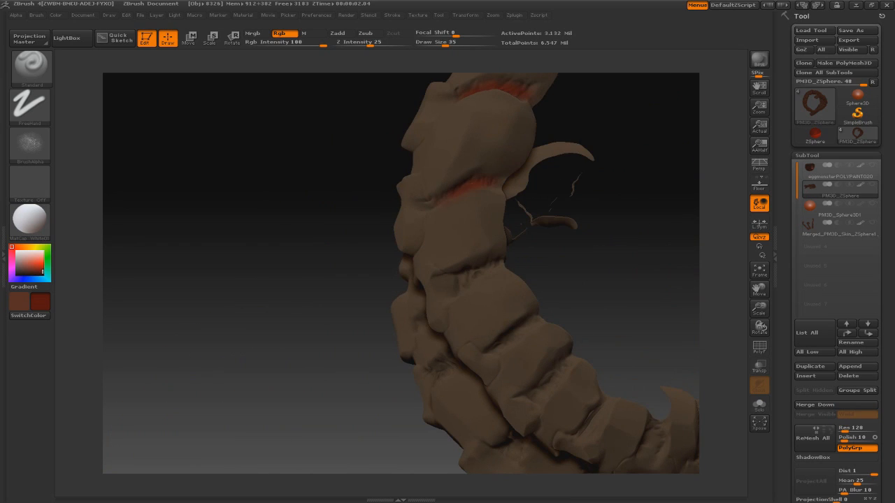
# Step: Paint dark red into the remaining bare creases of the long curved coil section
pyautogui.moveTo(615, 294); pyautogui.dragTo(594, 273)
pyautogui.moveTo(485, 316); pyautogui.dragTo(509, 333)
pyautogui.moveTo(594, 210)
pyautogui.mouseDown()
pyautogui.moveTo(489, 280)
pyautogui.moveTo(498, 281)
pyautogui.moveTo(440, 252)
pyautogui.mouseUp()
pyautogui.moveTo(371, 335); pyautogui.dragTo(361, 357)
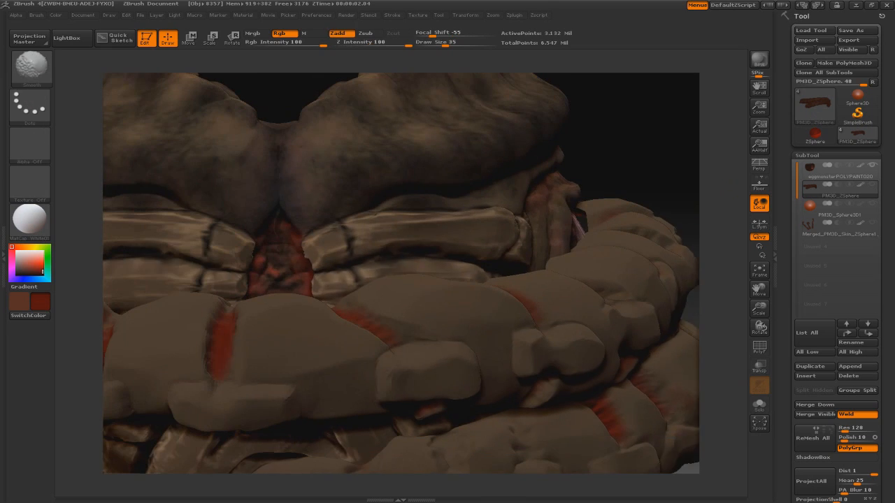
# Step: Switch to the Dam_Standard brush at draw size 8 and paint a light brown edge line on a front coil plate
pyautogui.press('b')
pyautogui.click(279, 333)
pyautogui.press('b')
pyautogui.press('d')
pyautogui.press('s')
pyautogui.press('s')
pyautogui.click(288, 326)
pyautogui.moveTo(267, 319); pyautogui.dragTo(264, 364)
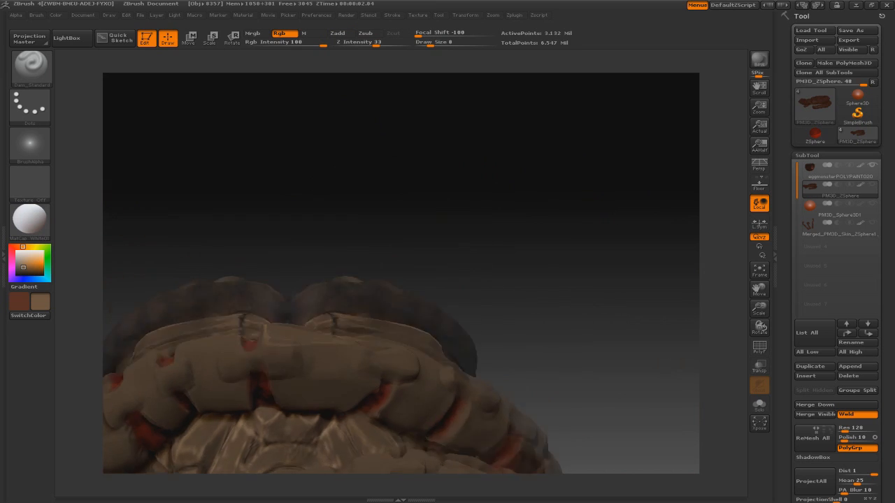
# Step: Outline the rest of the front plate's edges in light brown and isolate the coil subtool
pyautogui.moveTo(304, 343); pyautogui.dragTo(303, 369)
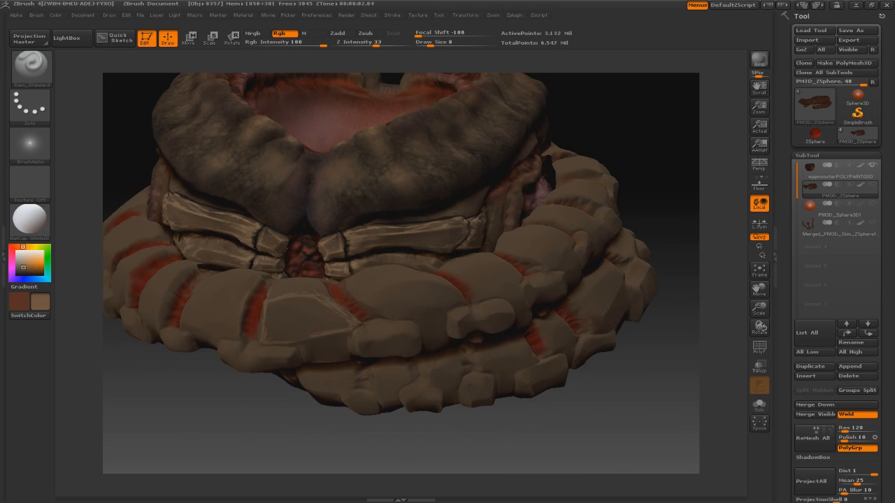
pyautogui.moveTo(276, 419); pyautogui.dragTo(280, 314)
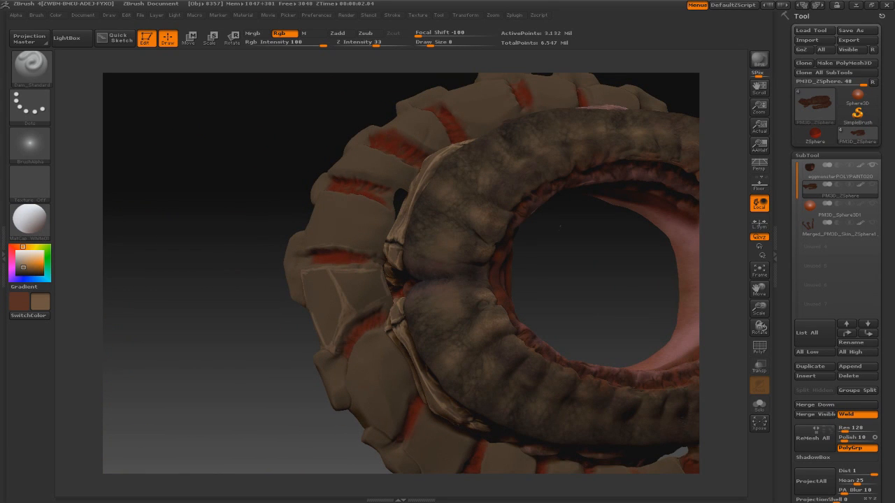
pyautogui.moveTo(157, 276); pyautogui.dragTo(282, 284)
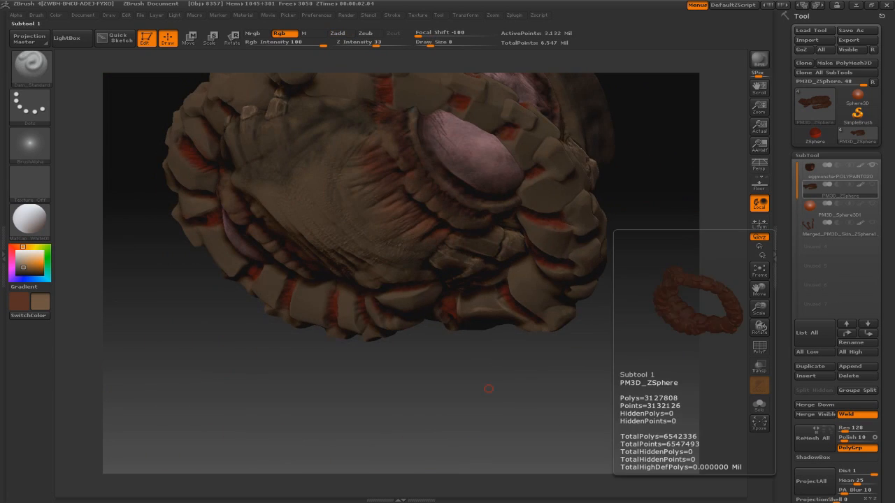
pyautogui.click(872, 185)
pyautogui.click(872, 184)
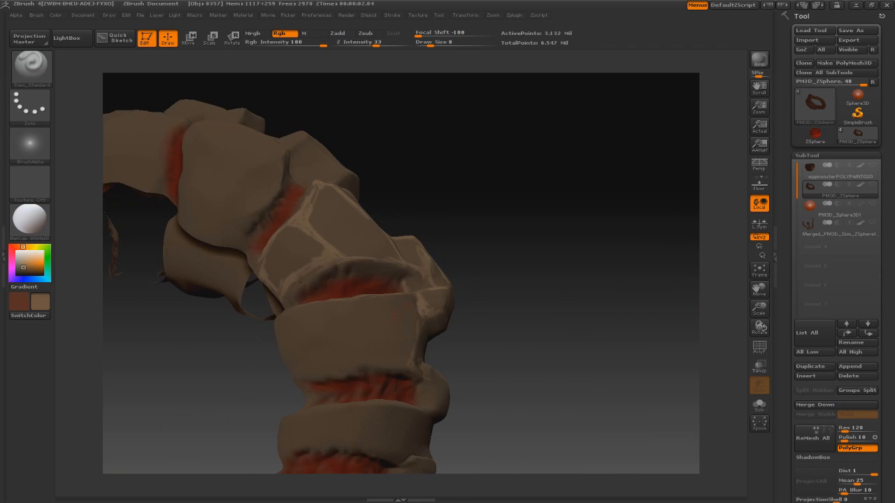
# Step: Paint thin edge highlights along the neighboring coil plates and their side knobs, sampling brown tones from the surface
pyautogui.moveTo(482, 308); pyautogui.dragTo(457, 260)
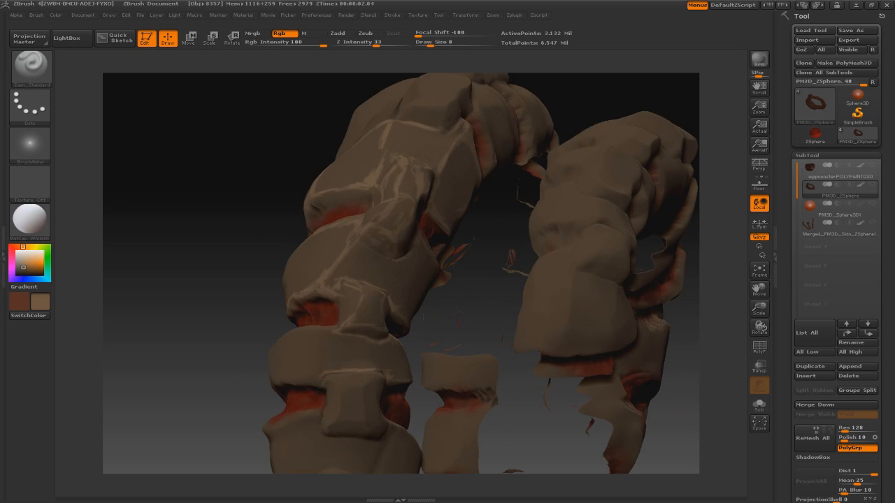
pyautogui.moveTo(453, 302); pyautogui.dragTo(412, 314)
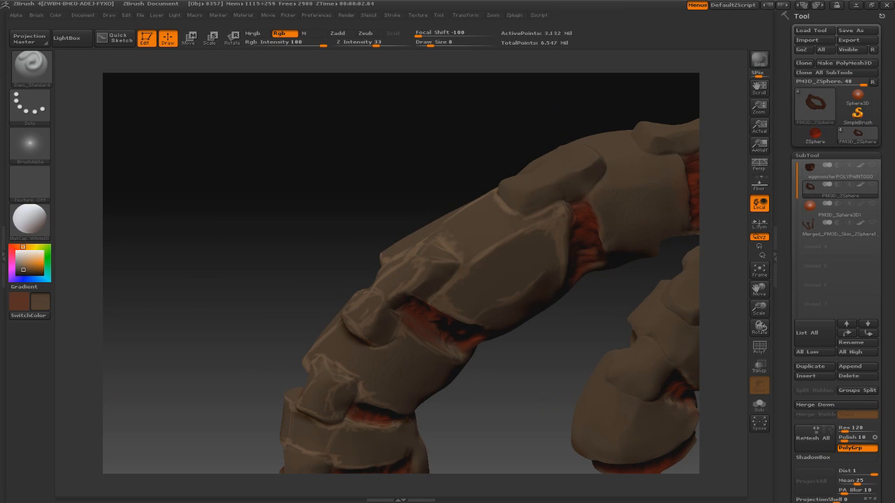
pyautogui.moveTo(419, 280); pyautogui.dragTo(466, 323)
pyautogui.moveTo(395, 321); pyautogui.dragTo(381, 323)
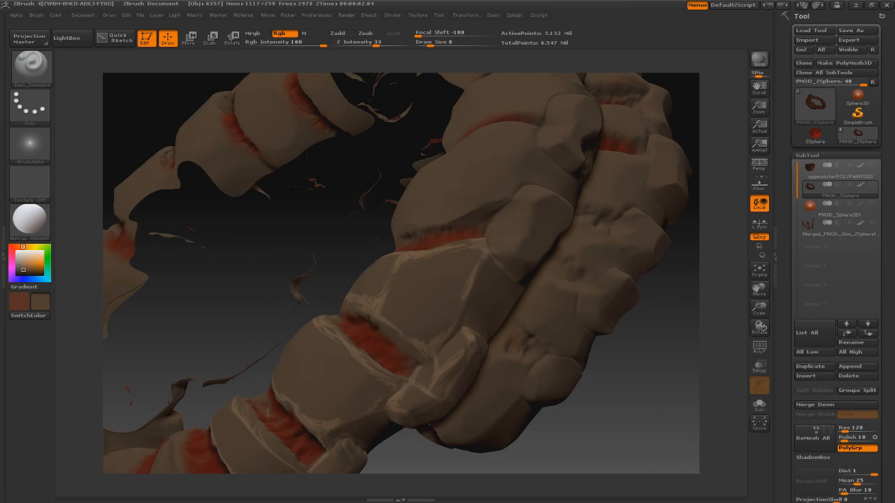
pyautogui.moveTo(270, 286); pyautogui.dragTo(281, 311)
pyautogui.press('c')
pyautogui.moveTo(391, 321); pyautogui.dragTo(385, 394)
pyautogui.press('c')
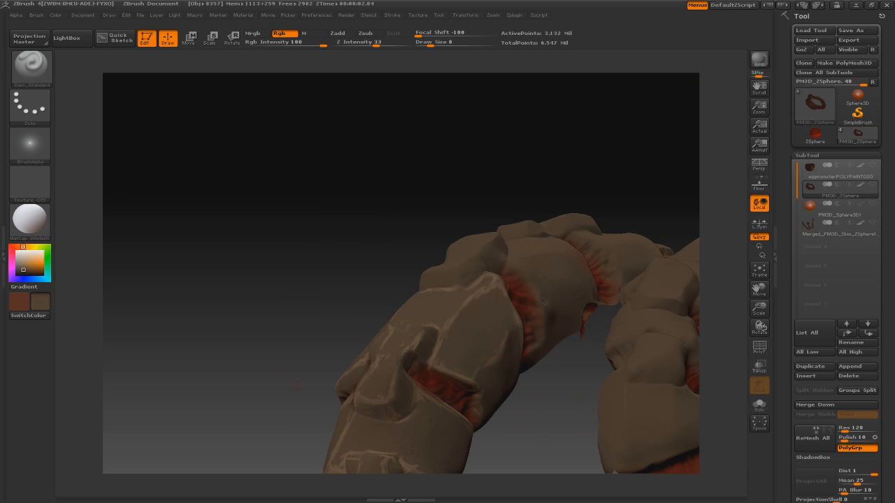
# Step: Resample the brown from the coil and add more fine highlight lines to the plate ridges beside the red creases
pyautogui.moveTo(297, 384); pyautogui.dragTo(337, 381)
pyautogui.moveTo(280, 315); pyautogui.dragTo(419, 311)
pyautogui.moveTo(350, 343); pyautogui.dragTo(384, 310)
pyautogui.press('c')
pyautogui.press('s')
pyautogui.click(371, 349)
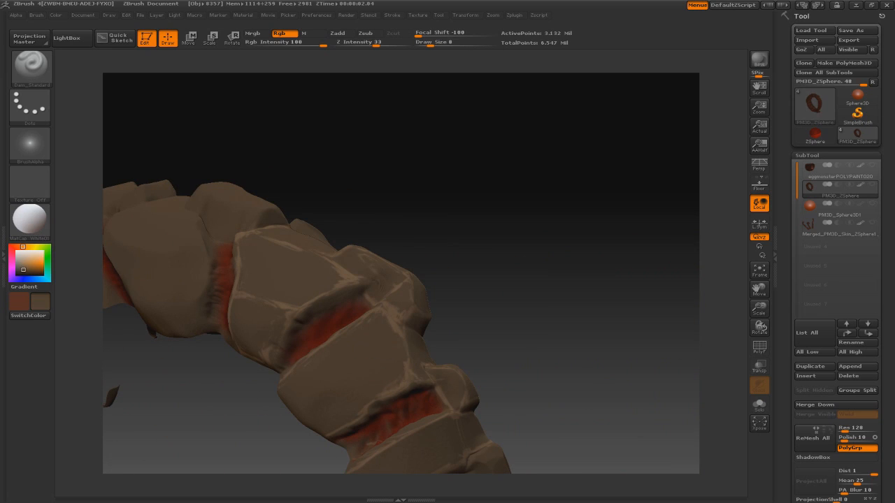
# Step: Draw light brown edge lines around the plates and bony knobs bordering the next red creases
pyautogui.moveTo(381, 395); pyautogui.dragTo(397, 388)
pyautogui.moveTo(545, 279); pyautogui.dragTo(433, 280)
pyautogui.moveTo(280, 280); pyautogui.dragTo(314, 293)
pyautogui.moveTo(381, 368); pyautogui.dragTo(387, 364)
pyautogui.moveTo(279, 293); pyautogui.dragTo(336, 300)
pyautogui.moveTo(461, 404); pyautogui.dragTo(489, 409)
pyautogui.moveTo(245, 280)
pyautogui.mouseDown()
pyautogui.moveTo(314, 293)
pyautogui.moveTo(280, 210)
pyautogui.moveTo(308, 294)
pyautogui.mouseUp()
pyautogui.keyDown('alt'); pyautogui.moveTo(280, 245); pyautogui.dragTo(279, 300); pyautogui.keyUp('alt')
# Step: Sample fresh brown shades and highlight the plate rims and protruding blocks along the coil's outer bend
pyautogui.press('c')
pyautogui.moveTo(484, 287)
pyautogui.mouseDown()
pyautogui.moveTo(522, 287)
pyautogui.moveTo(518, 293)
pyautogui.mouseUp()
pyautogui.moveTo(455, 377)
pyautogui.mouseDown()
pyautogui.moveTo(496, 388)
pyautogui.moveTo(539, 427)
pyautogui.mouseUp()
pyautogui.moveTo(279, 419); pyautogui.dragTo(392, 364)
pyautogui.moveTo(349, 210); pyautogui.dragTo(392, 224)
pyautogui.press('c')
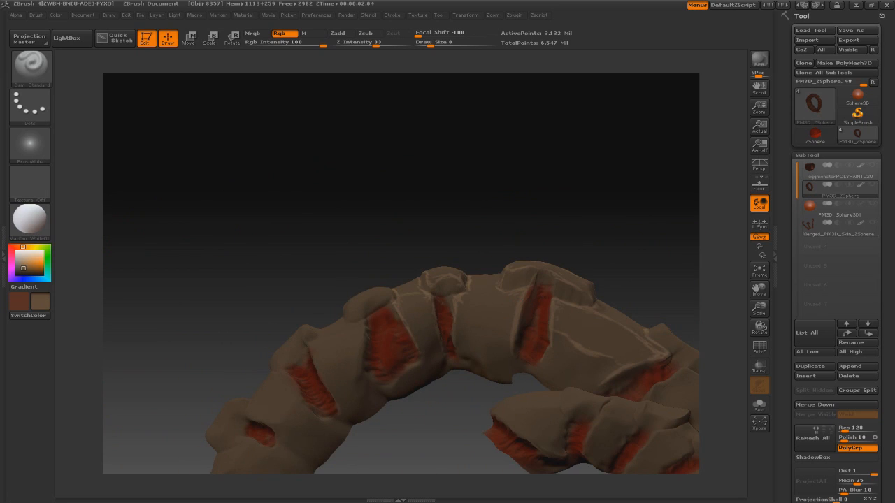
pyautogui.moveTo(279, 209); pyautogui.dragTo(294, 280)
pyautogui.press('c')
pyautogui.press('c')
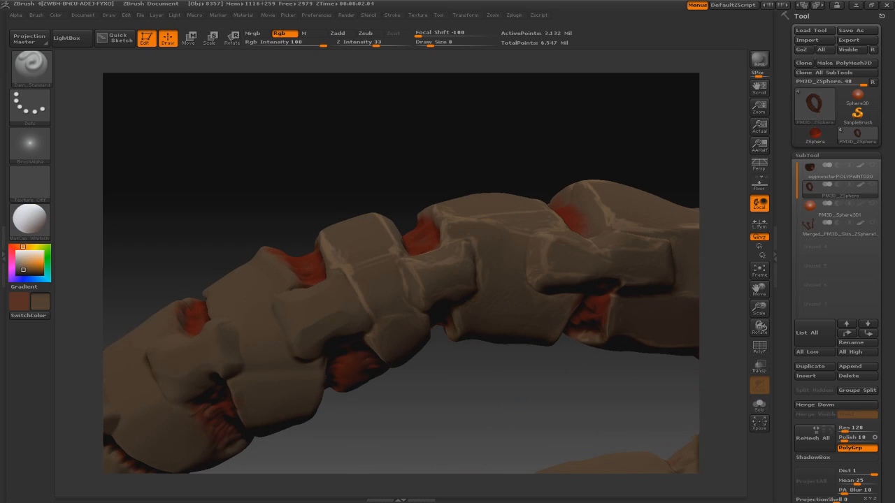
# Step: Outline the rectangular side block and its adjoining plate edge with a sampled light brown
pyautogui.moveTo(294, 210)
pyautogui.mouseDown()
pyautogui.moveTo(349, 280)
pyautogui.moveTo(336, 224)
pyautogui.mouseUp()
pyautogui.press('c')
pyautogui.moveTo(340, 287); pyautogui.dragTo(317, 302)
pyautogui.moveTo(305, 305); pyautogui.dragTo(312, 328)
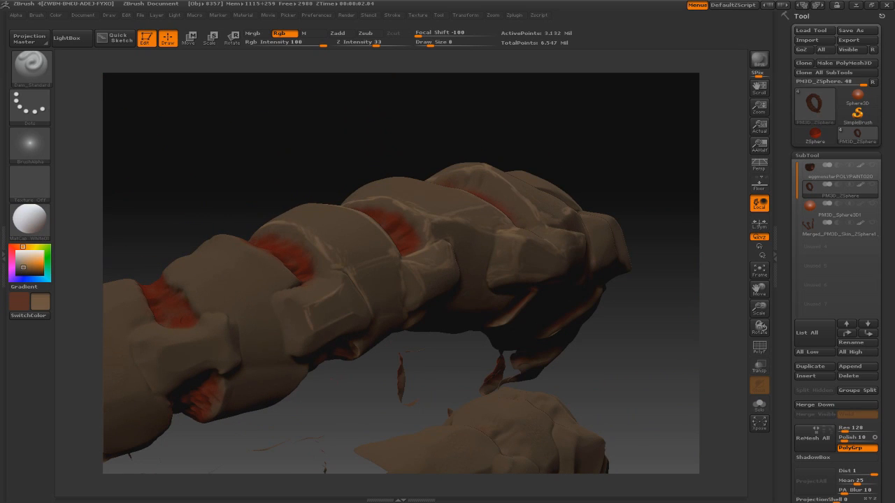
pyautogui.moveTo(280, 168); pyautogui.dragTo(231, 125)
pyautogui.moveTo(279, 168); pyautogui.dragTo(308, 245)
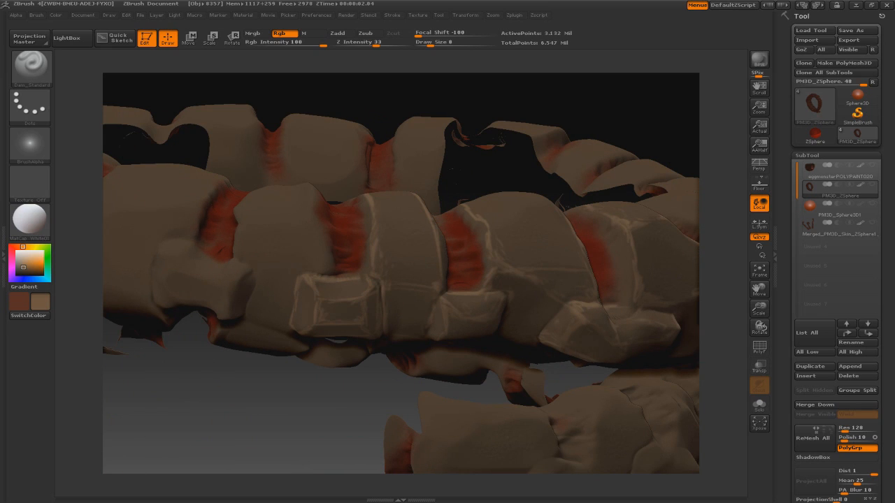
# Step: Refine the highlights on the outlined side blocks and trace the rim of the next plate in a sampled brown
pyautogui.moveTo(245, 378); pyautogui.dragTo(266, 453)
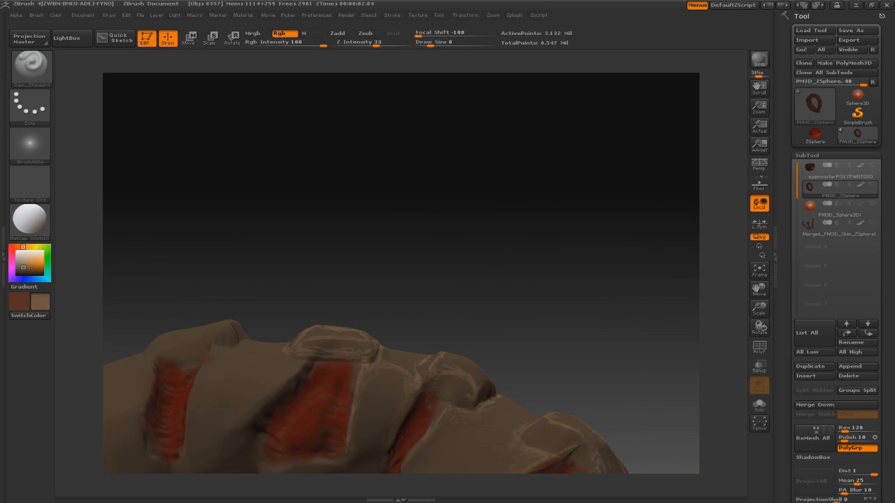
pyautogui.moveTo(349, 175); pyautogui.dragTo(349, 245)
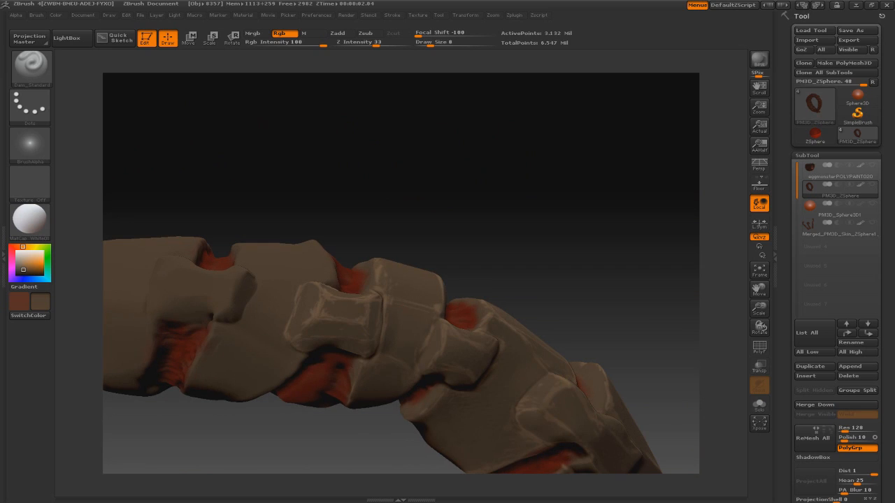
pyautogui.moveTo(364, 154); pyautogui.dragTo(364, 133)
pyautogui.moveTo(417, 235)
pyautogui.mouseDown()
pyautogui.moveTo(417, 160)
pyautogui.moveTo(413, 203)
pyautogui.mouseUp()
pyautogui.press('c')
pyautogui.moveTo(392, 168)
pyautogui.mouseDown()
pyautogui.moveTo(384, 217)
pyautogui.moveTo(364, 245)
pyautogui.mouseUp()
pyautogui.moveTo(262, 203); pyautogui.dragTo(277, 265)
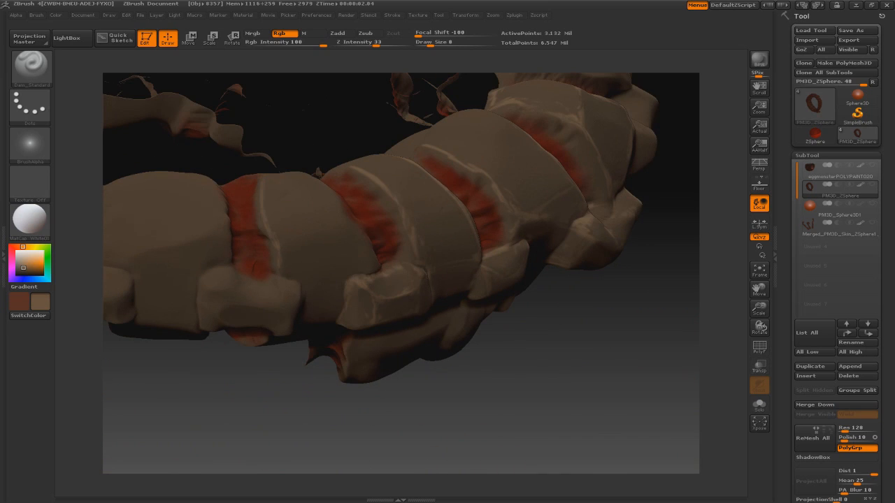
# Step: Add light brown edge strokes to the next side block and around the crease beneath it
pyautogui.moveTo(391, 420); pyautogui.dragTo(385, 307)
pyautogui.moveTo(377, 210)
pyautogui.mouseDown()
pyautogui.moveTo(371, 154)
pyautogui.moveTo(402, 209)
pyautogui.moveTo(398, 147)
pyautogui.moveTo(440, 168)
pyautogui.moveTo(412, 154)
pyautogui.mouseUp()
pyautogui.moveTo(302, 370); pyautogui.dragTo(308, 366)
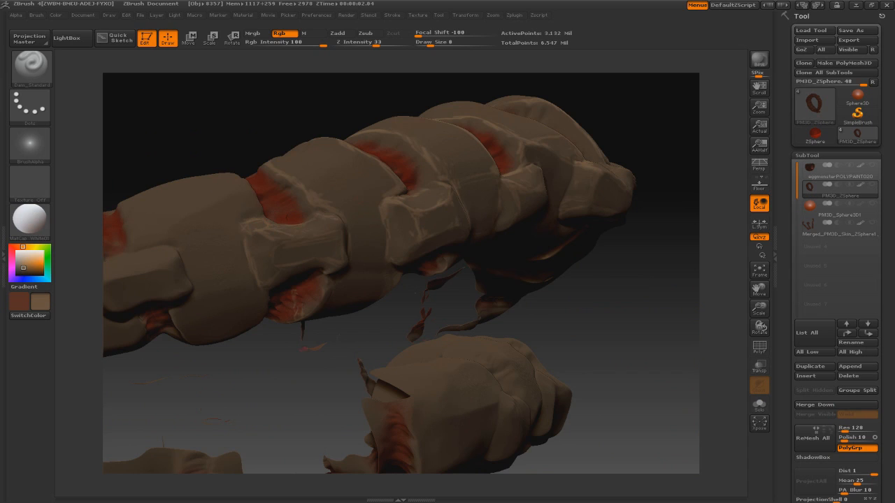
# Step: Save the painted tool as eggmonsterPOLYPAINT021
pyautogui.moveTo(629, 363); pyautogui.dragTo(598, 371)
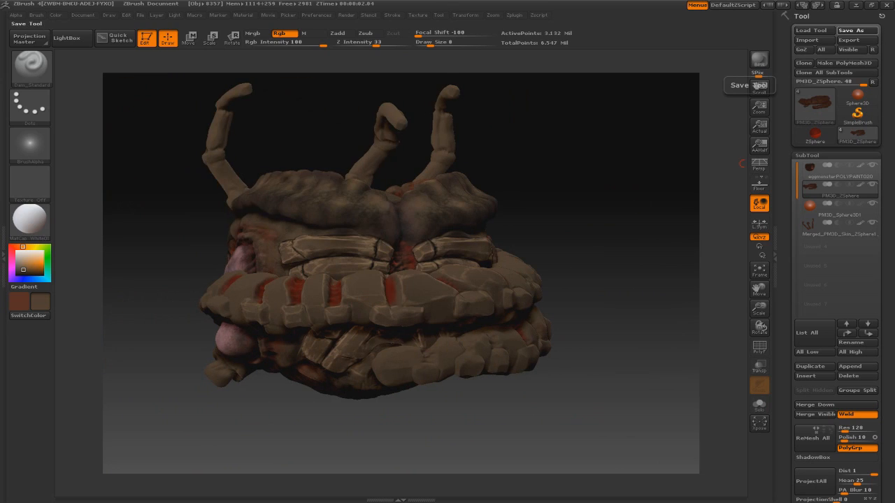
pyautogui.click(851, 30)
pyautogui.press('Return')
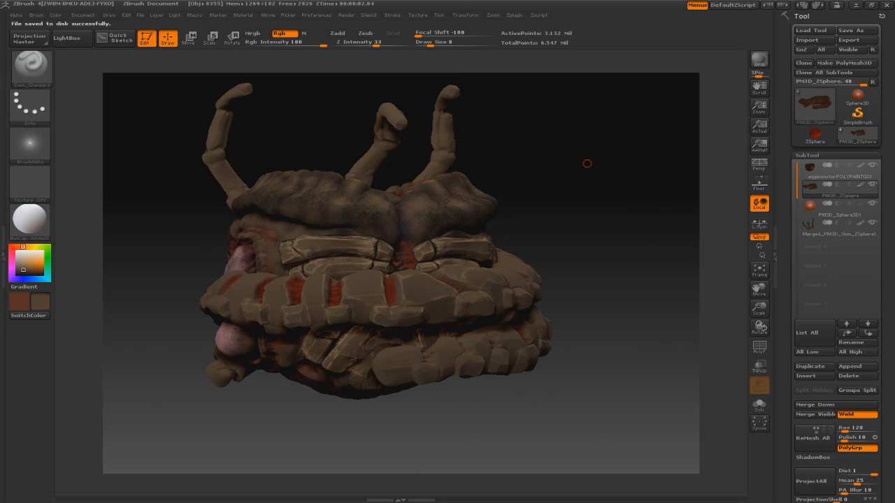
# Step: Shade the recesses and joints of the limbs subtool with dark brown and dark purple, using the Standard brush with a textured alpha
pyautogui.click(98, 440)
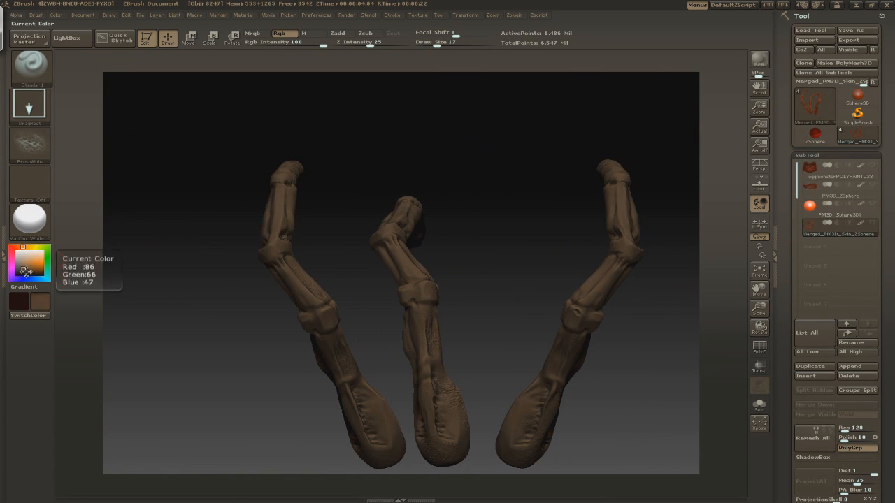
pyautogui.click(34, 272)
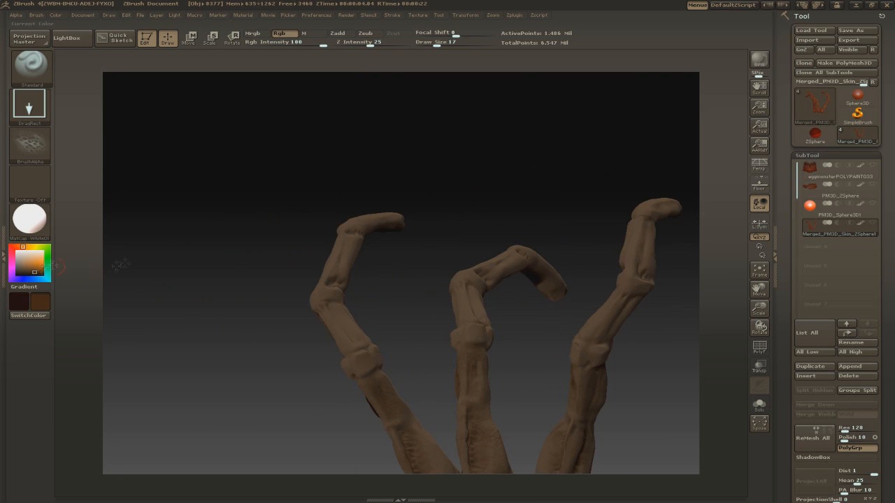
pyautogui.moveTo(42, 278); pyautogui.dragTo(46, 274)
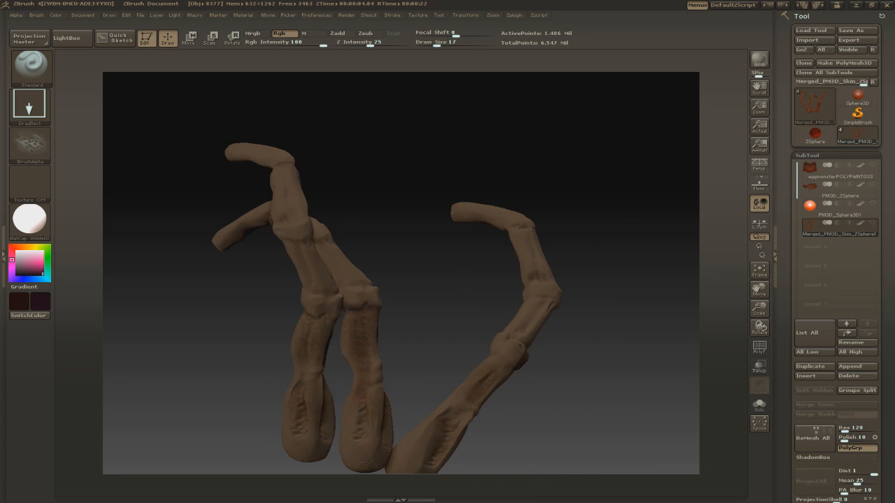
pyautogui.moveTo(427, 339)
pyautogui.mouseDown()
pyautogui.moveTo(490, 350)
pyautogui.moveTo(447, 363)
pyautogui.mouseUp()
pyautogui.moveTo(539, 353)
pyautogui.mouseDown()
pyautogui.moveTo(548, 363)
pyautogui.moveTo(518, 392)
pyautogui.mouseUp()
pyautogui.moveTo(495, 403)
pyautogui.mouseDown()
pyautogui.moveTo(504, 412)
pyautogui.moveTo(489, 428)
pyautogui.mouseUp()
pyautogui.moveTo(576, 364); pyautogui.dragTo(580, 293)
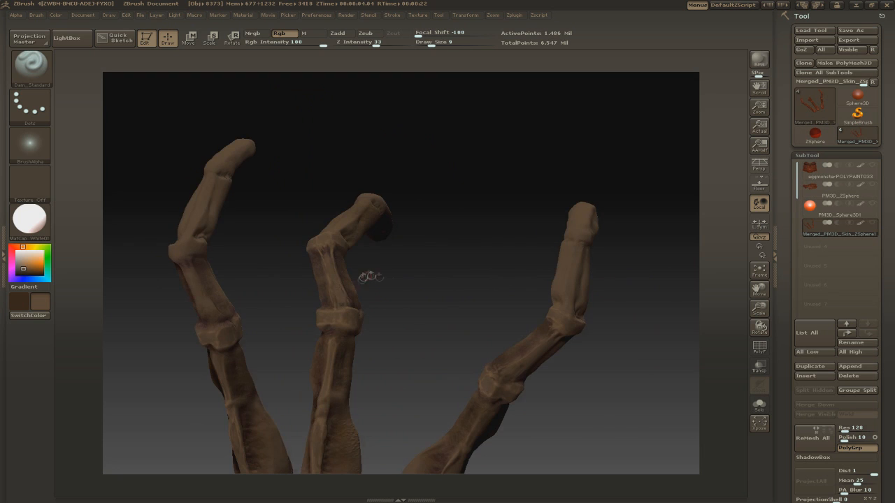
# Step: Save the painted tool as eggmonsterPOLYPAINT034
pyautogui.keyDown('alt'); pyautogui.moveTo(370, 276); pyautogui.dragTo(437, 292); pyautogui.keyUp('alt')
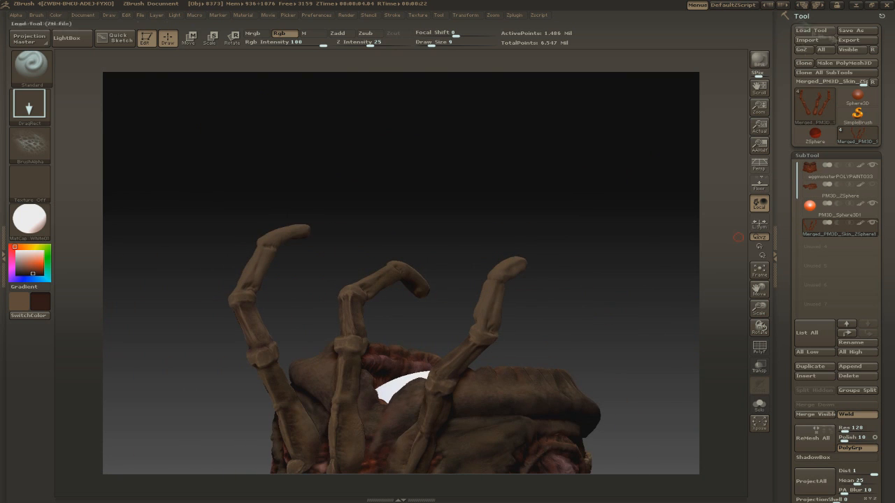
pyautogui.click(850, 30)
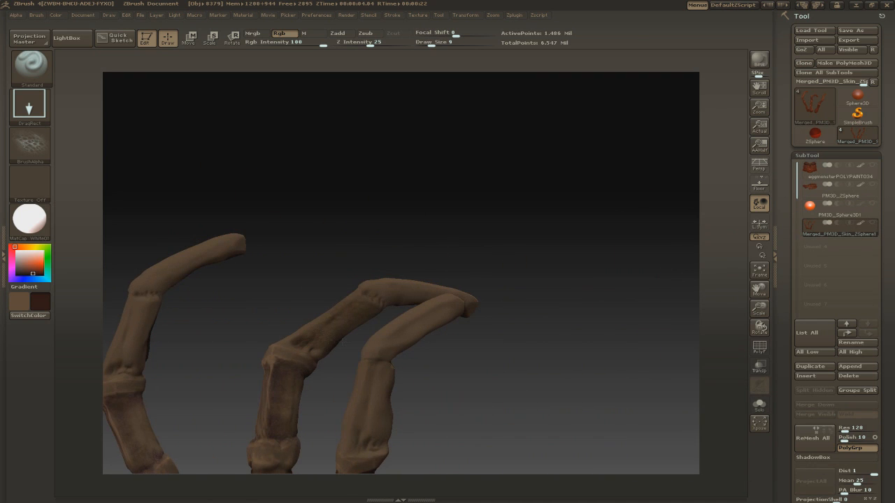
# Step: Darken the upper limb segments, finger joints and tips with a sampled brown and very dark brown shades
pyautogui.moveTo(286, 328)
pyautogui.mouseDown()
pyautogui.moveTo(126, 288)
pyautogui.moveTo(280, 323)
pyautogui.mouseUp()
pyautogui.moveTo(393, 307); pyautogui.dragTo(399, 324)
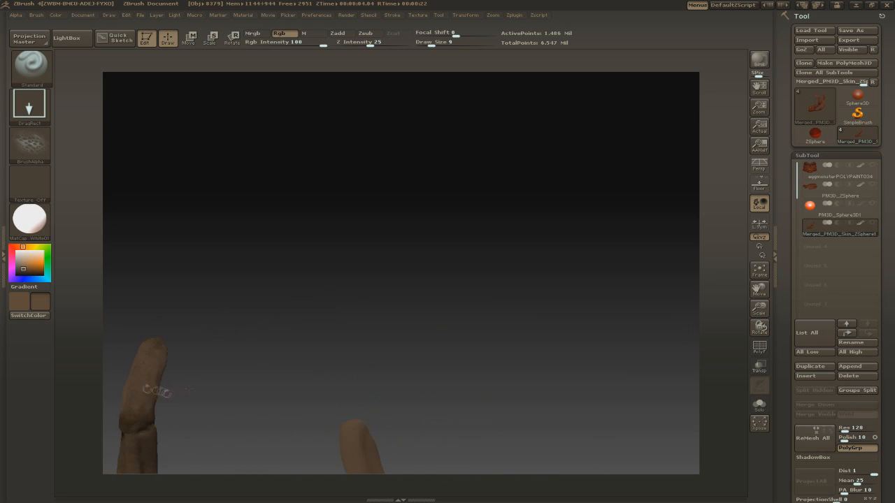
pyautogui.click(32, 274)
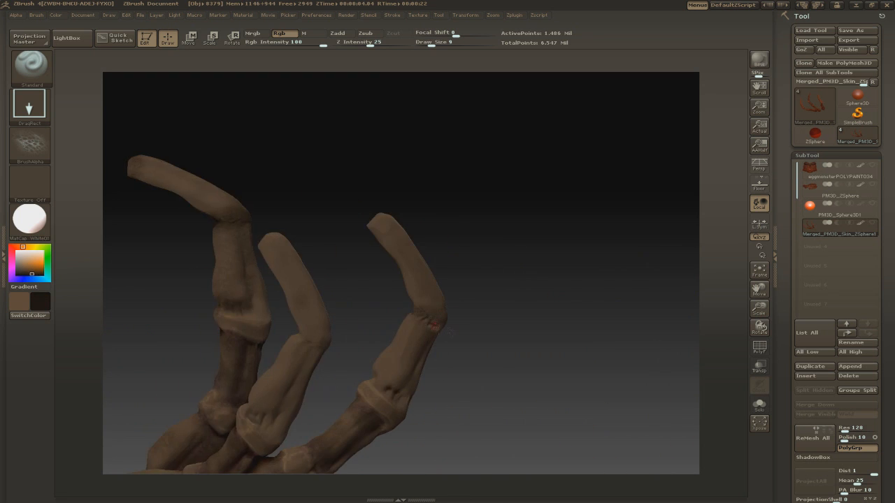
pyautogui.click(34, 273)
pyautogui.moveTo(432, 360); pyautogui.dragTo(448, 343)
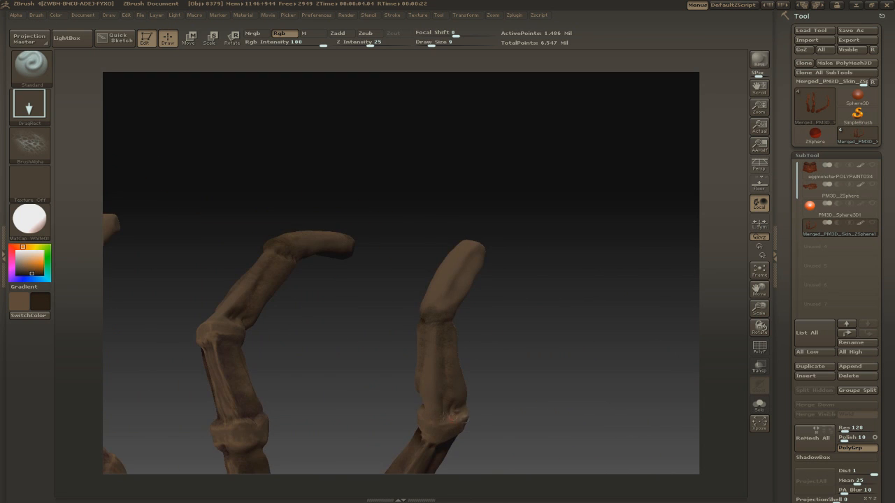
pyautogui.moveTo(560, 307); pyautogui.dragTo(615, 307)
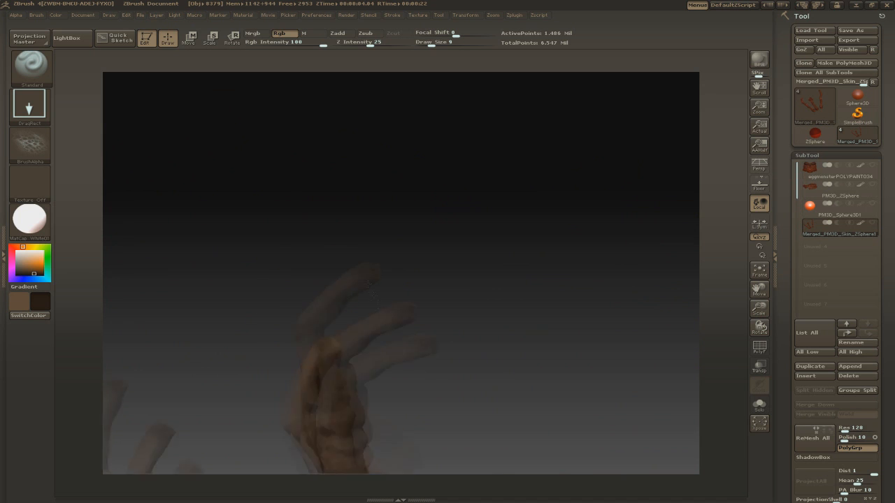
pyautogui.click(43, 273)
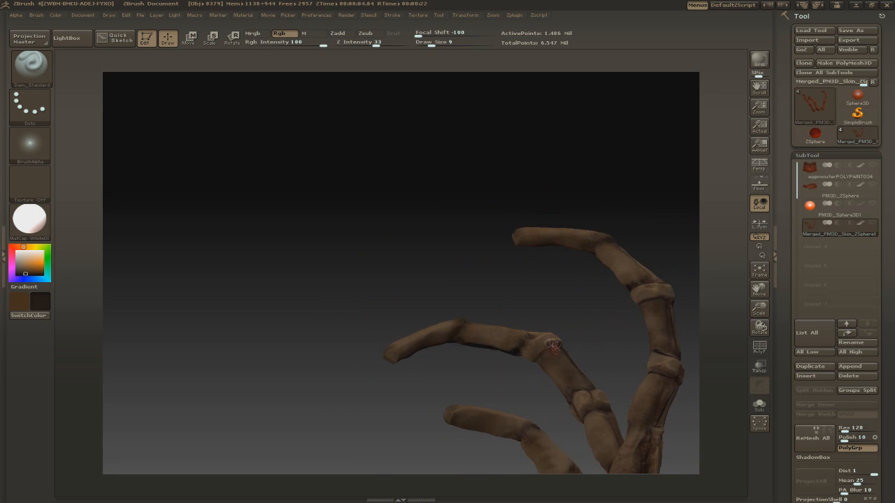
pyautogui.press('ctrl')
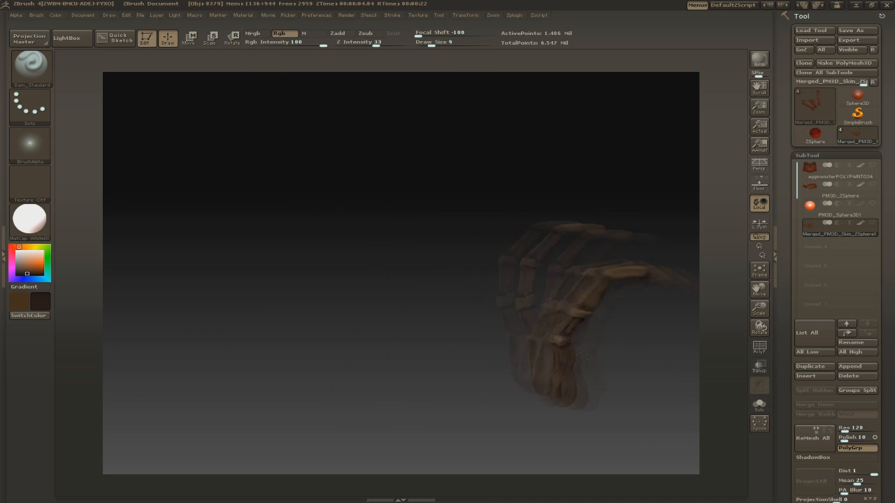
# Step: Switch the material to MatCap White Cavity and render the whole egg monster with the Best renderer
pyautogui.click(29, 220)
pyautogui.click(86, 230)
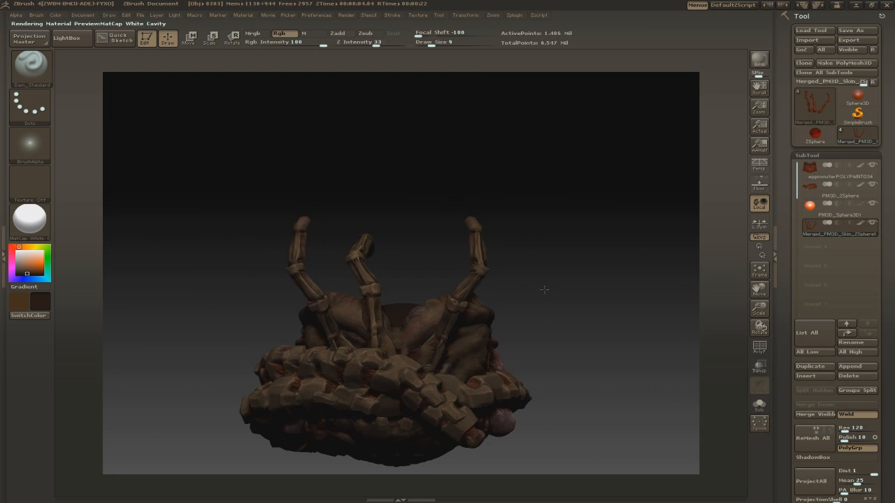
pyautogui.click(346, 14)
pyautogui.click(374, 112)
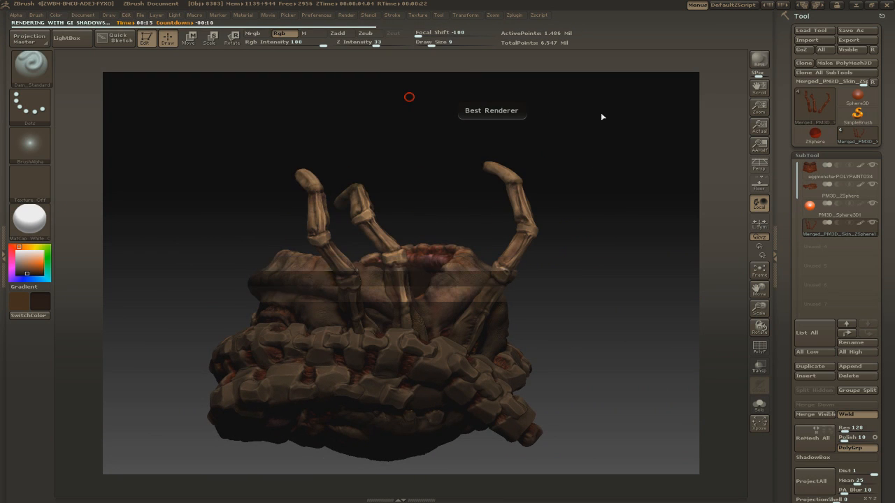
# Step: Render the egg monster again with the Best renderer from the side showing the wrinkled lips and bony ribs
pyautogui.moveTo(601, 114); pyautogui.dragTo(188, 293)
pyautogui.click(346, 15)
pyautogui.click(375, 112)
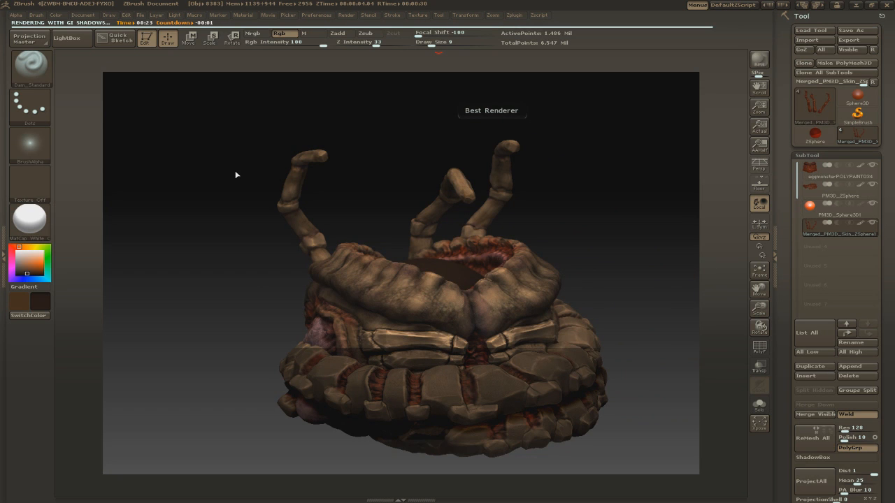
# Step: Save the finished polypainted monster as a tool file
pyautogui.click(851, 31)
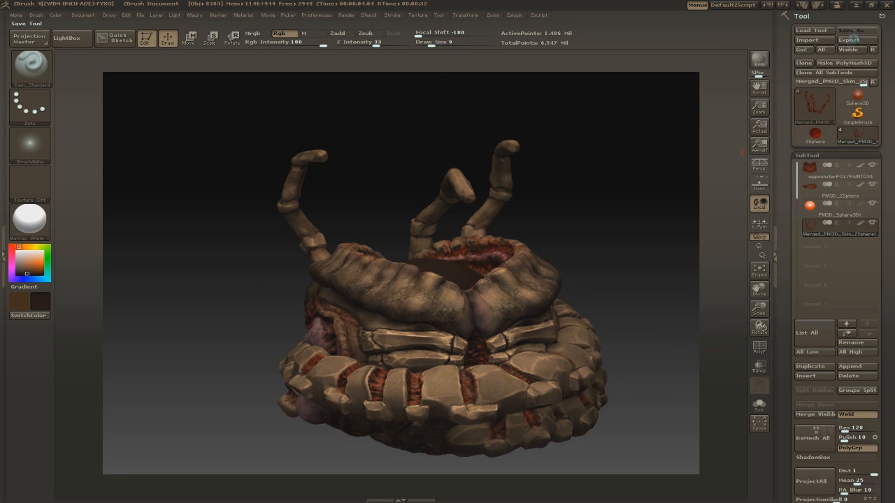
pyautogui.press('Return')
pyautogui.moveTo(593, 210); pyautogui.dragTo(545, 221)
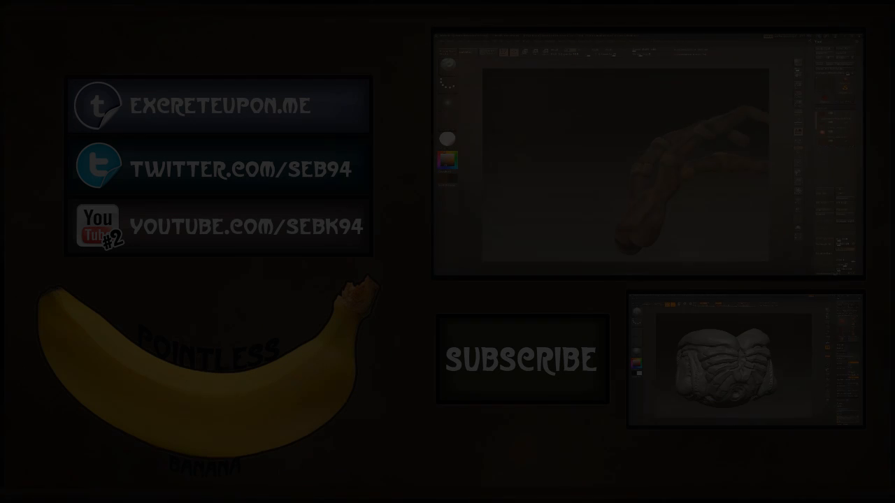